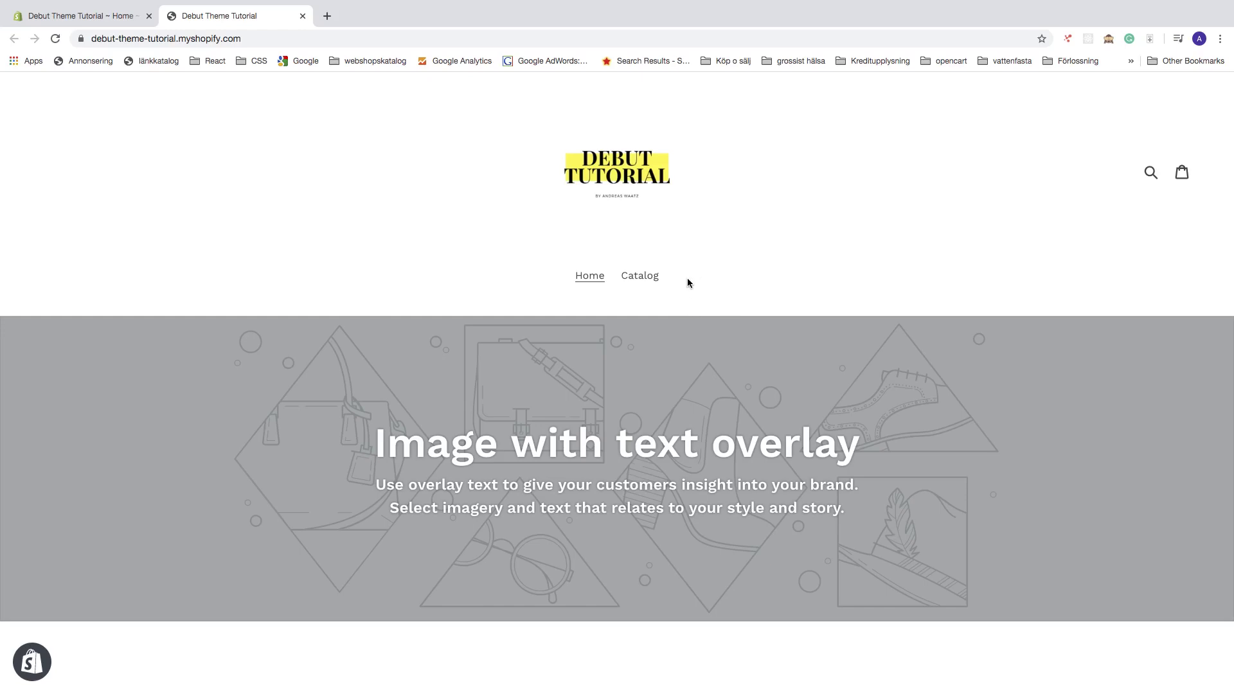
- Switch from the storefront to the Shopify admin and start a new page in the Online Store's Pages section
scroll(688, 283, down, 20)
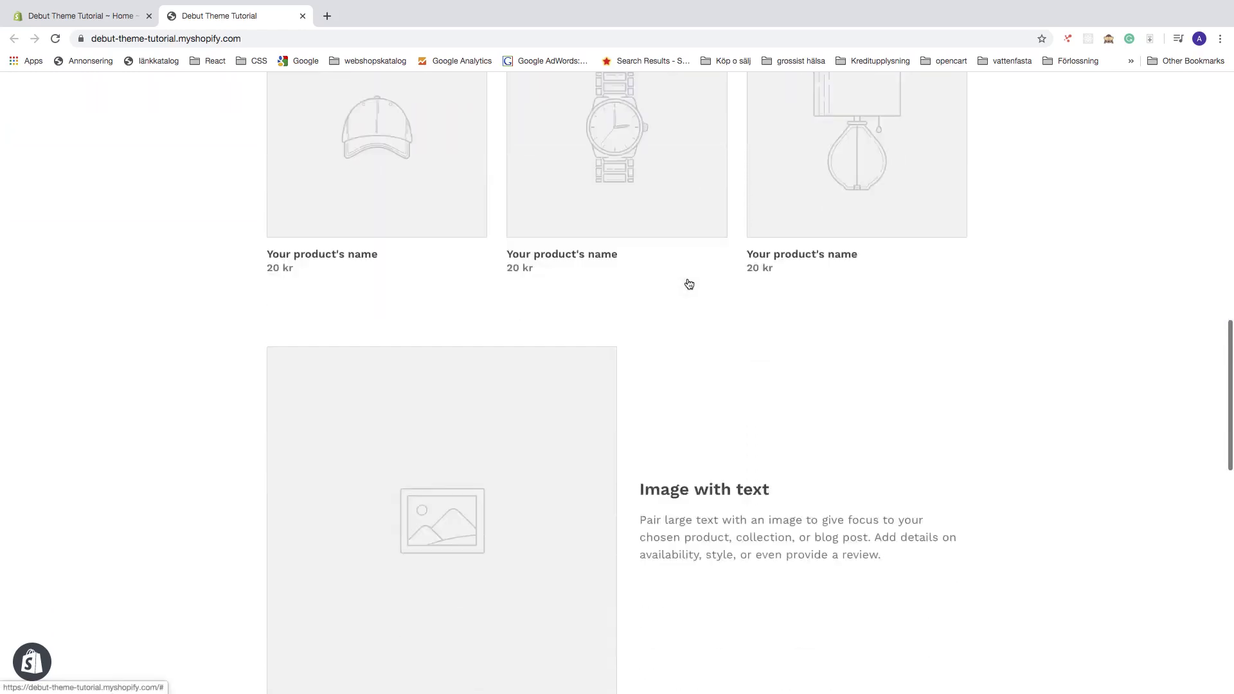
scroll(688, 279, down, 8)
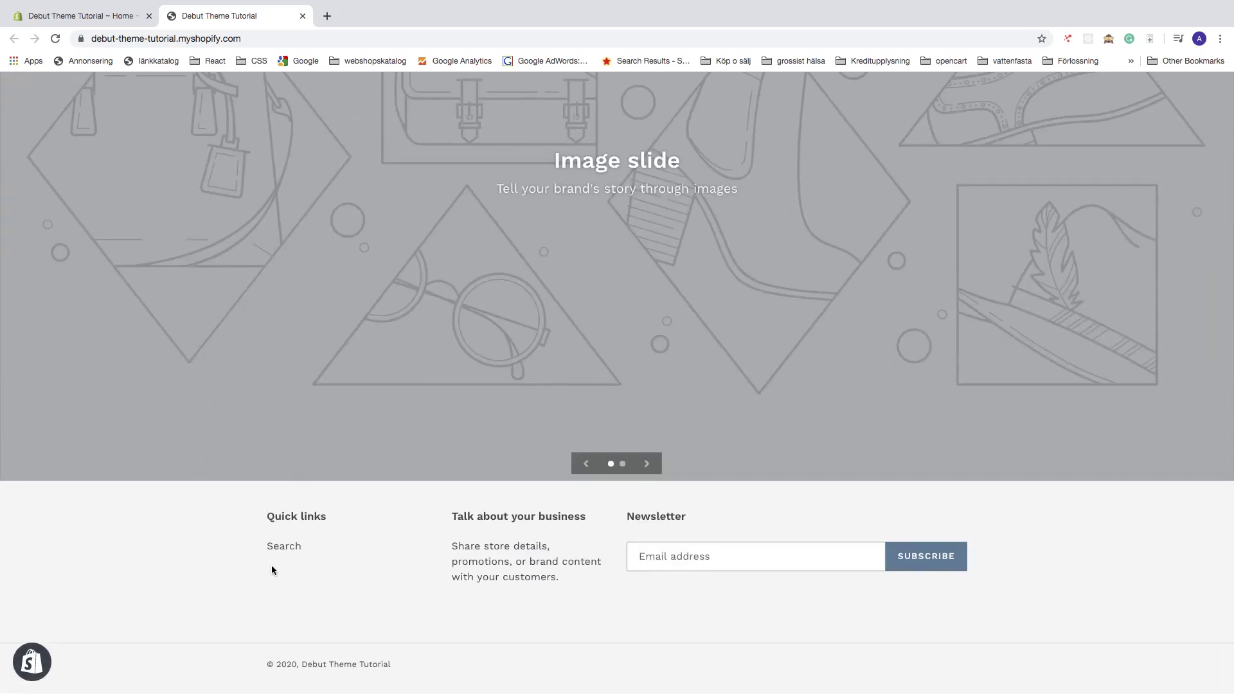
click(91, 15)
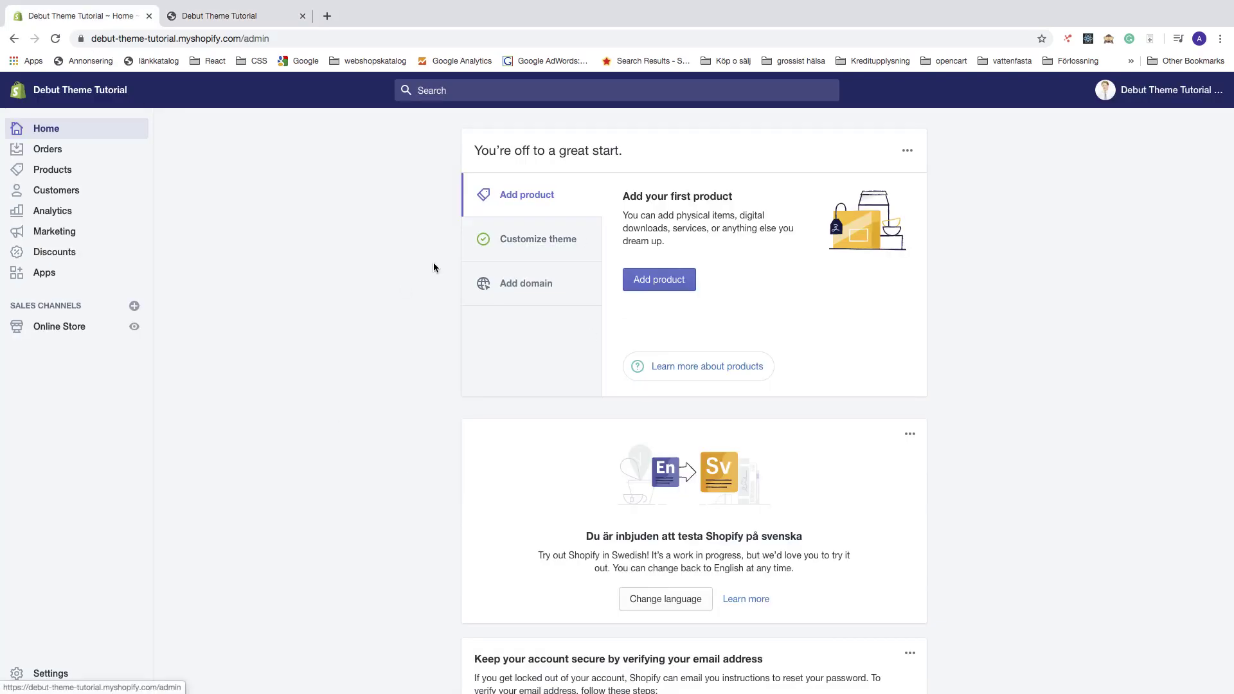
click(67, 329)
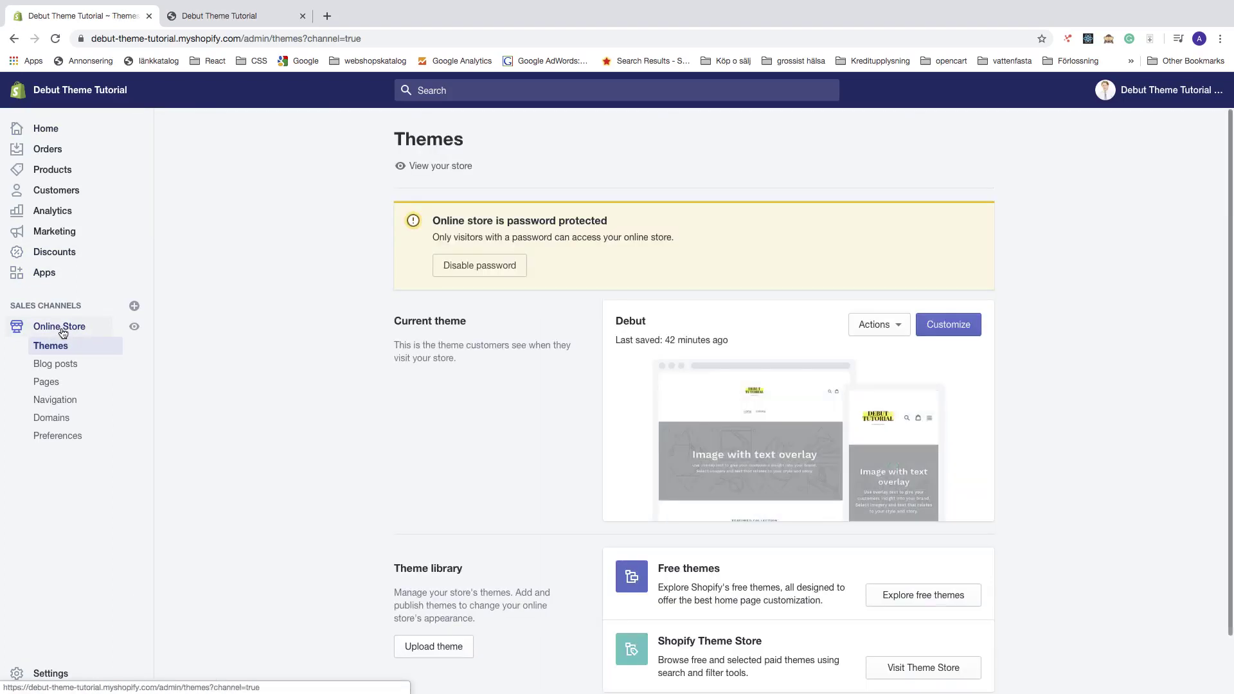
click(46, 383)
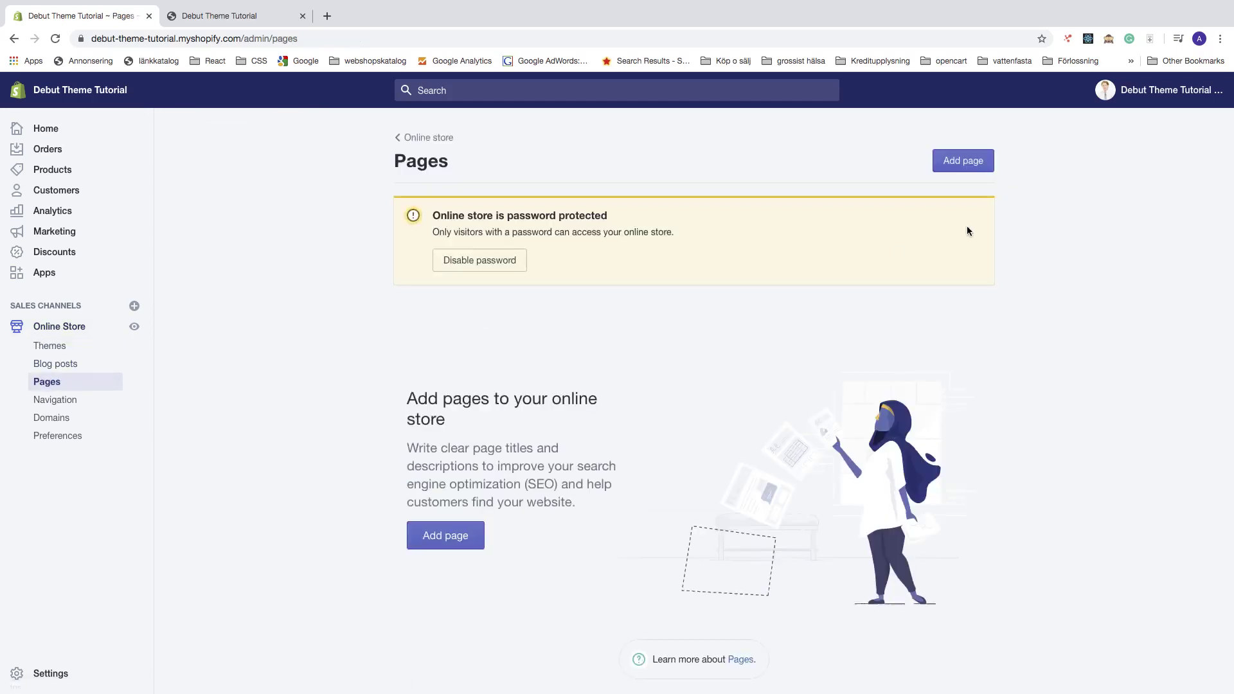
click(958, 162)
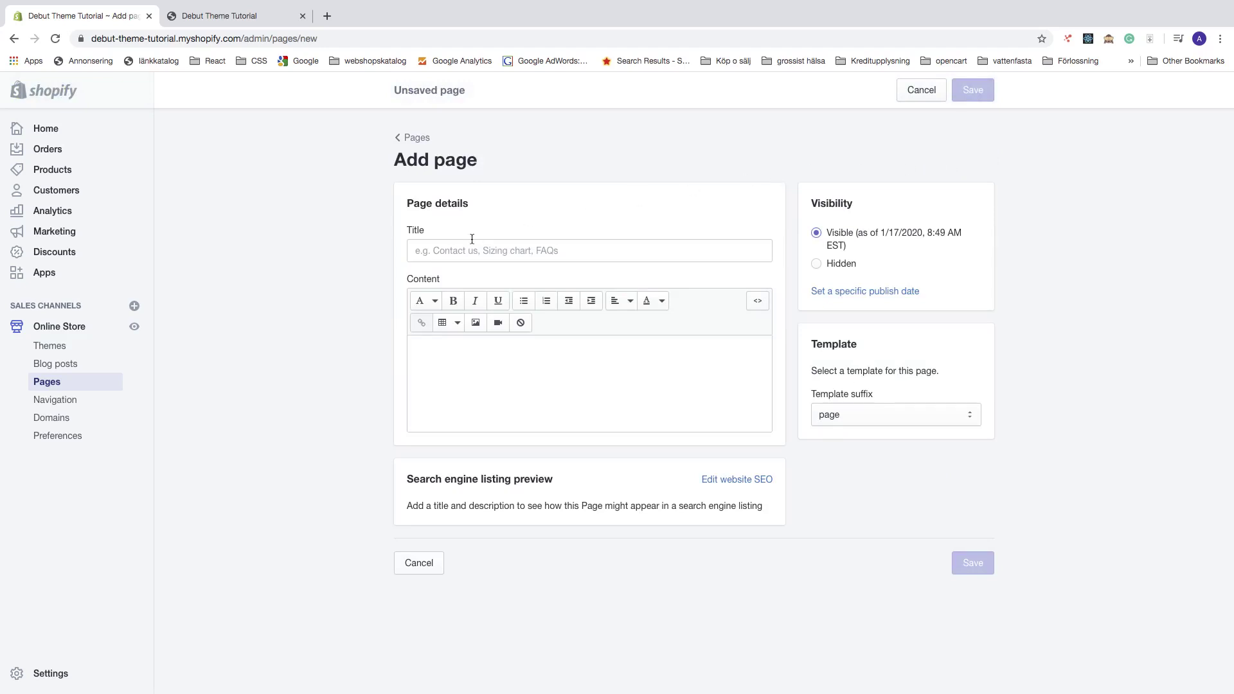
- Title the new page "About Us"
click(462, 251)
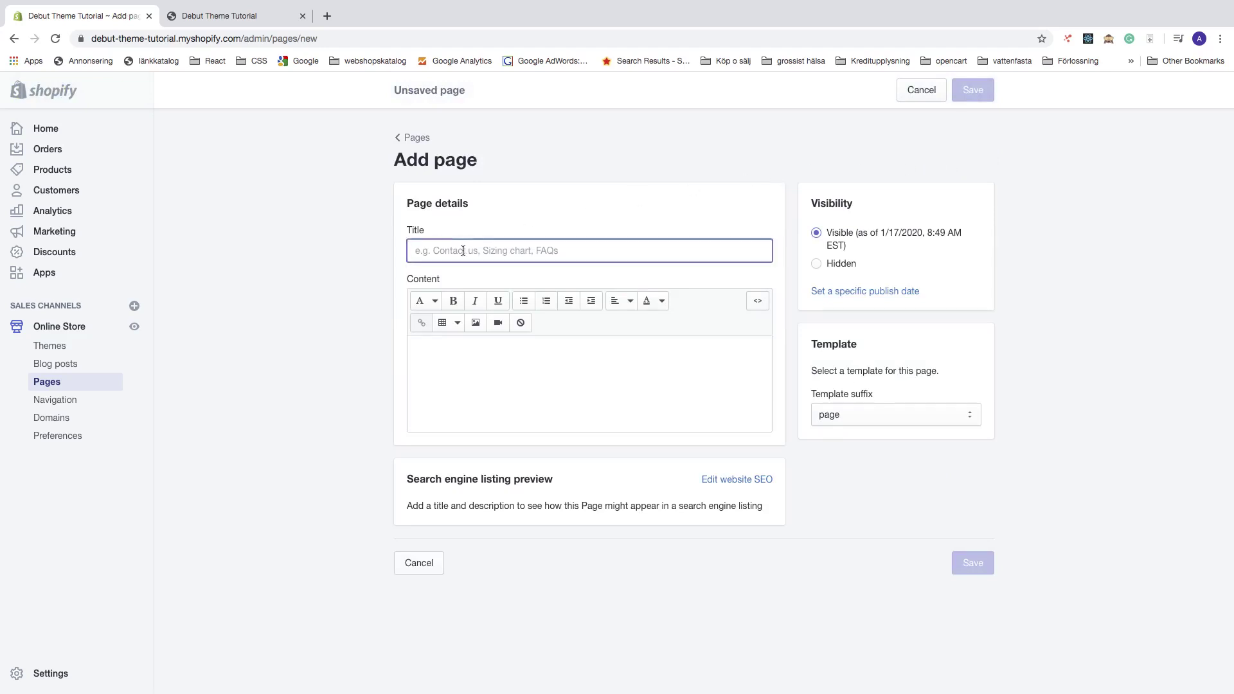
text(Ab)
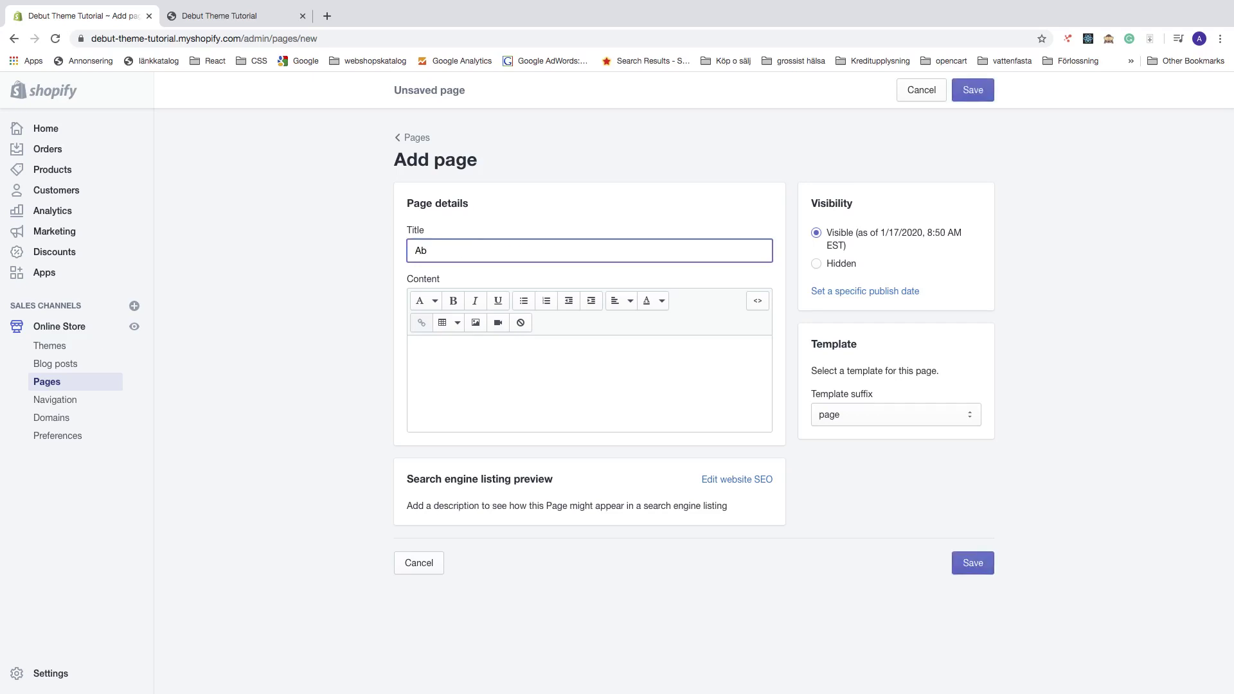
text(out Us)
- Enter the text "Title" in the page content and format it as Heading 1
click(466, 361)
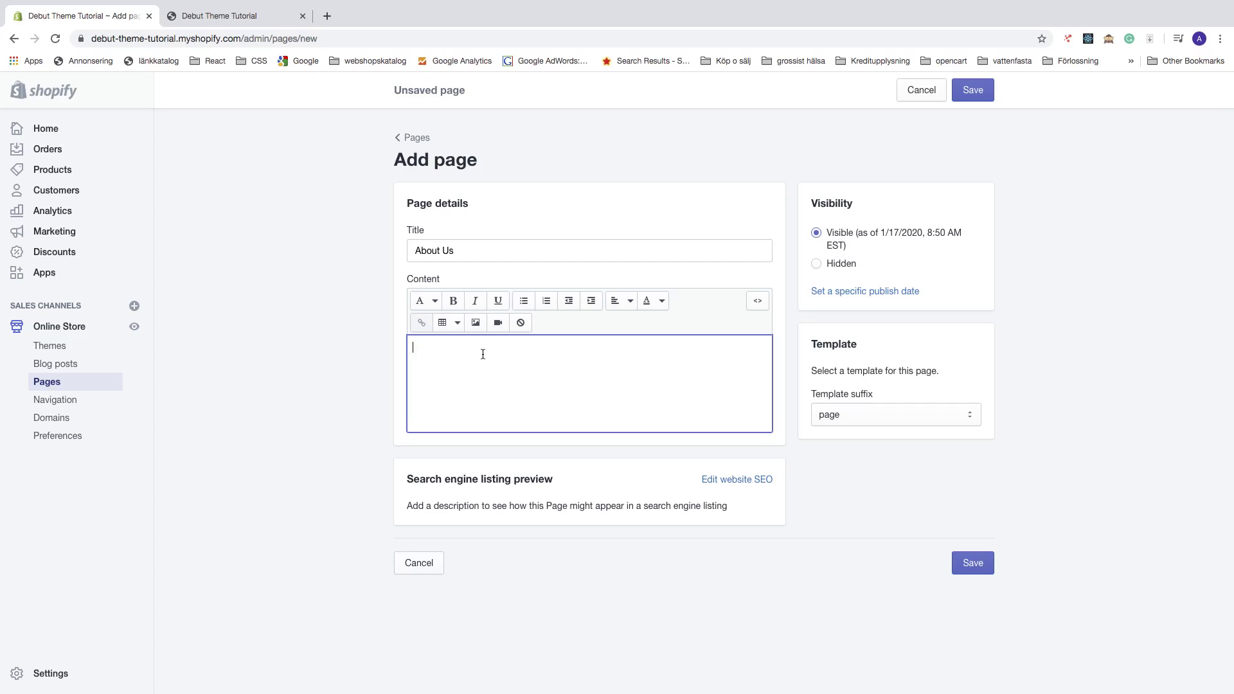
text(itle)
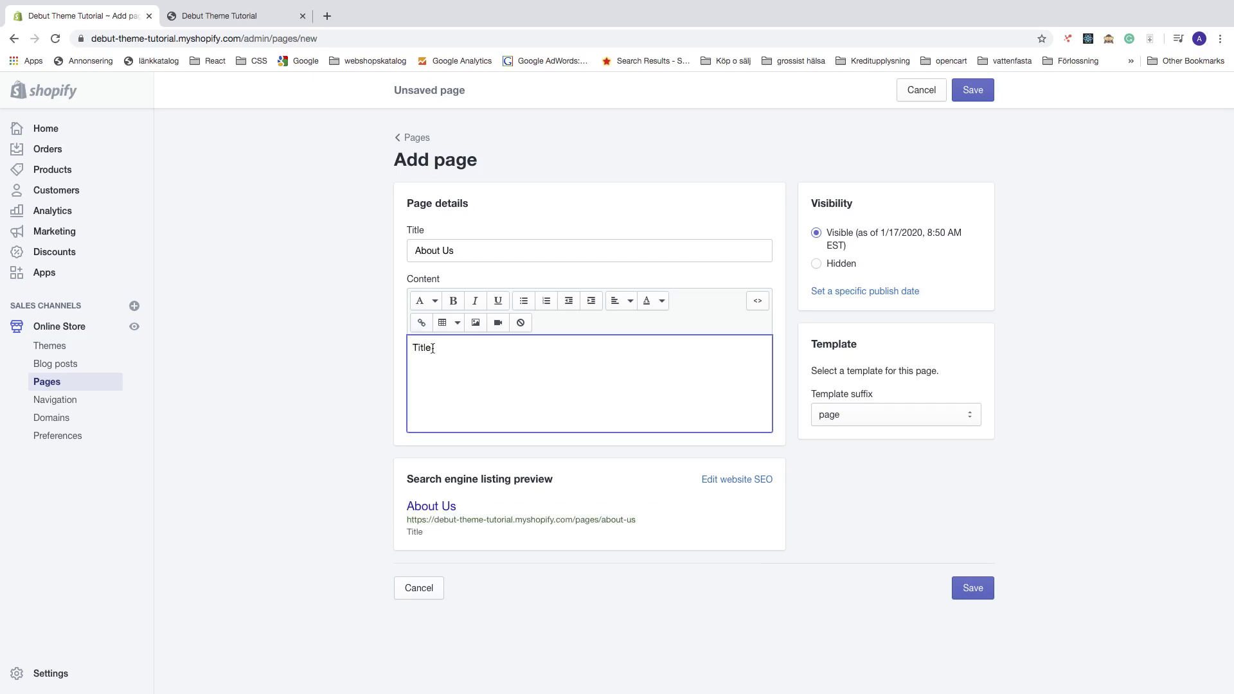
drag(432, 348, 411, 348)
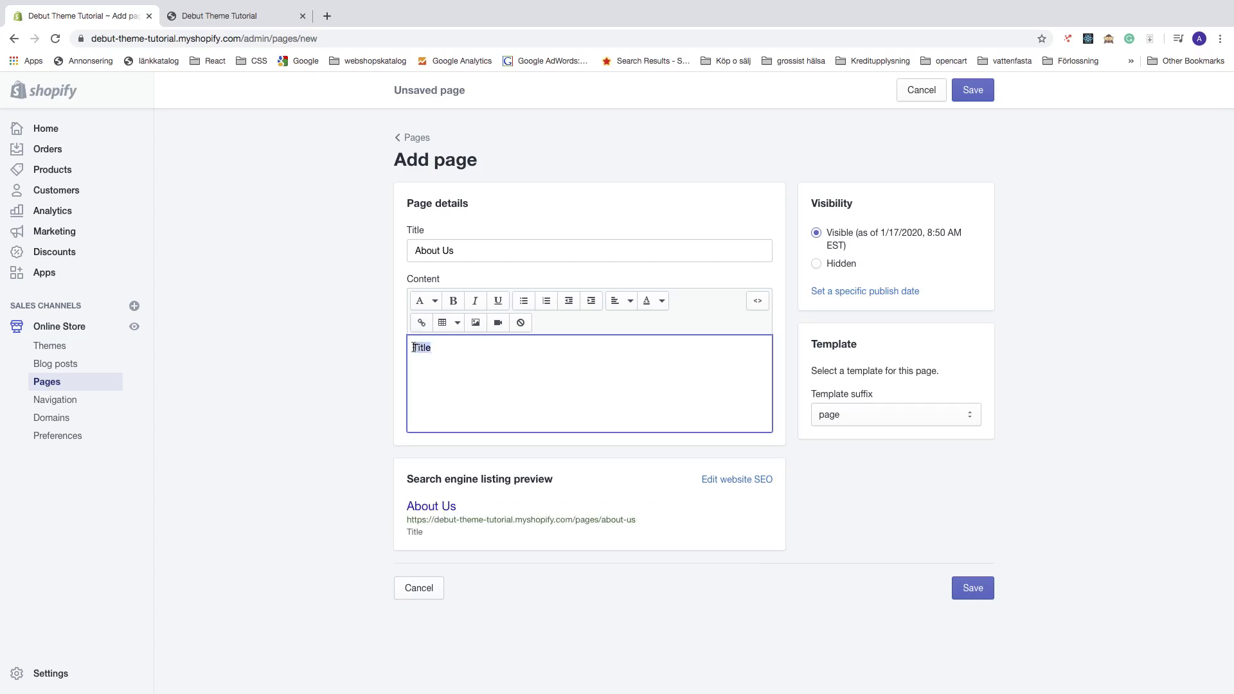
click(433, 302)
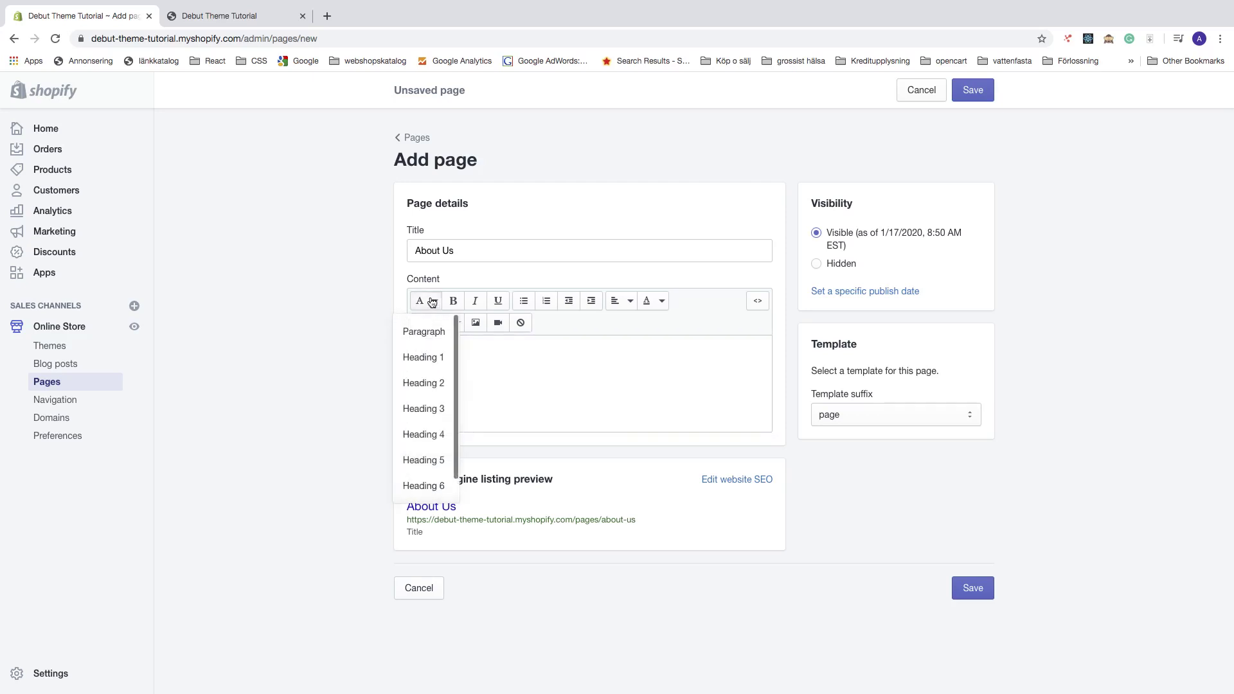
click(422, 360)
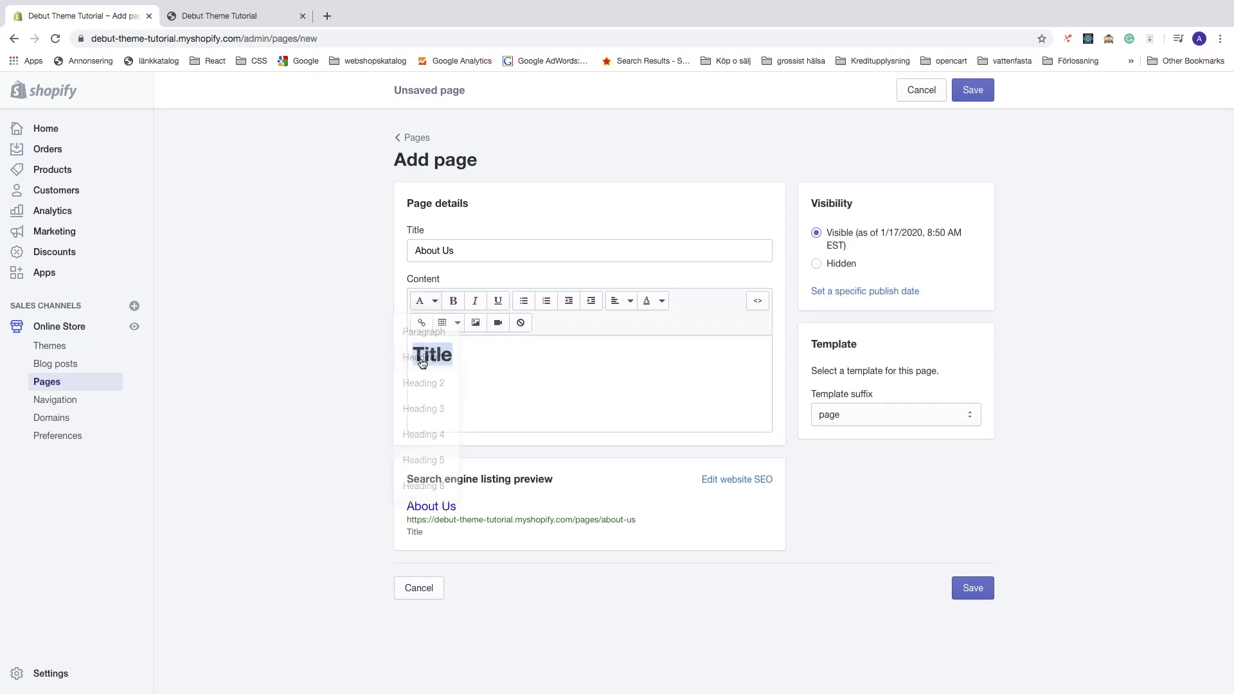
click(480, 358)
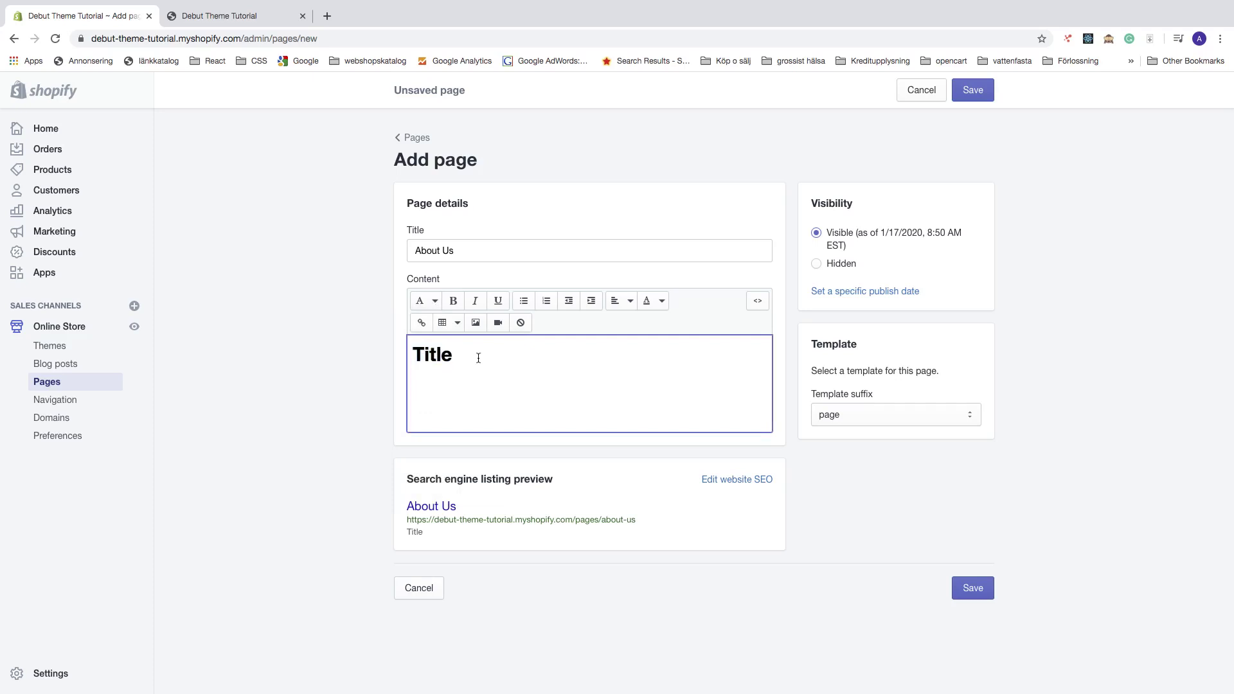
- Try center and right alignment on the "Title" heading, and restore its left alignment
drag(456, 355, 418, 356)
click(631, 304)
click(621, 353)
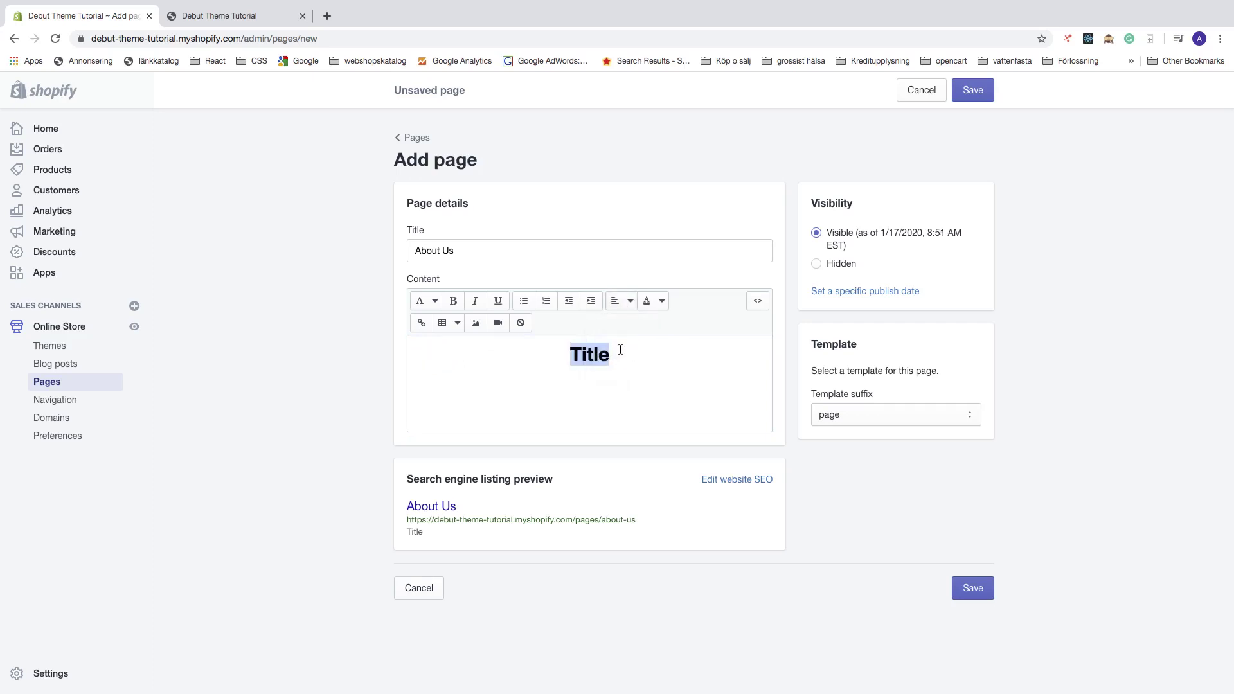
click(624, 312)
click(617, 377)
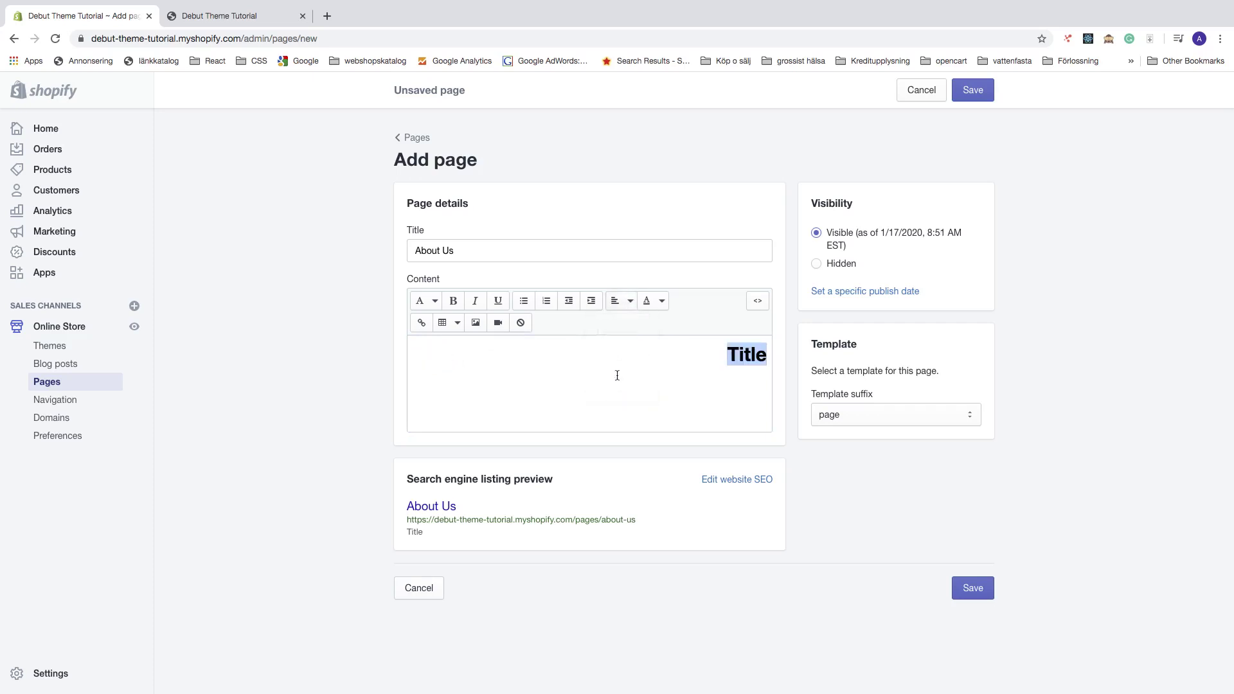
click(628, 303)
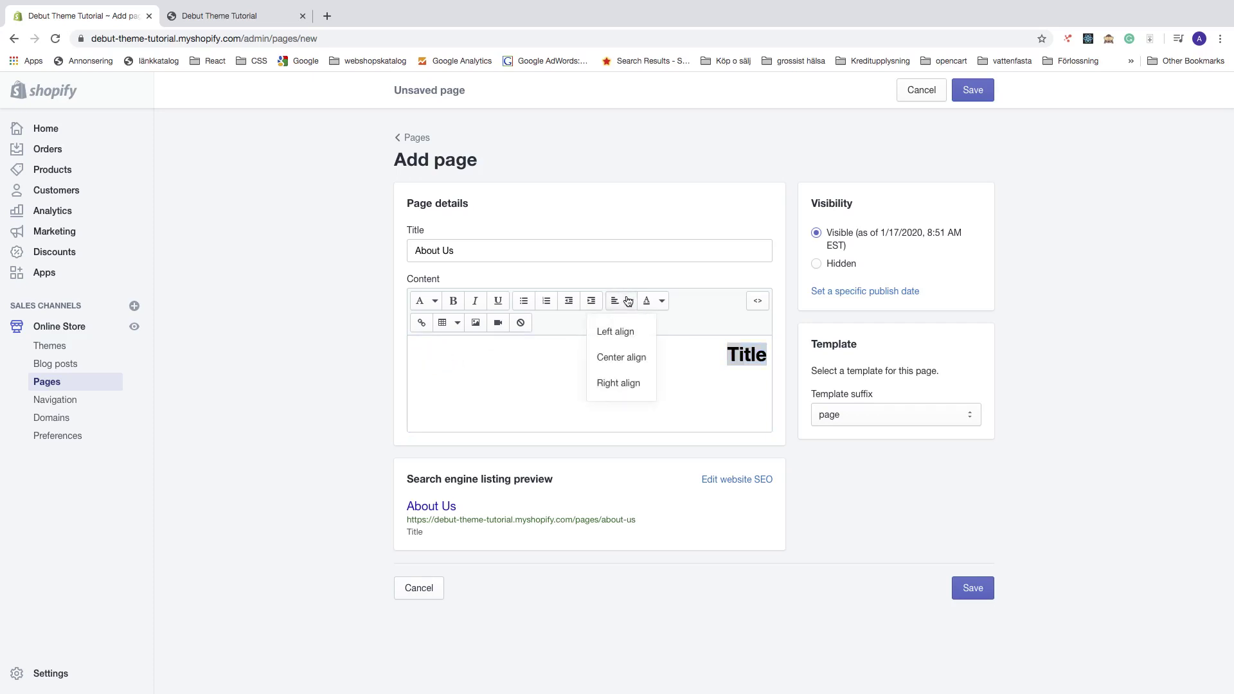
click(616, 333)
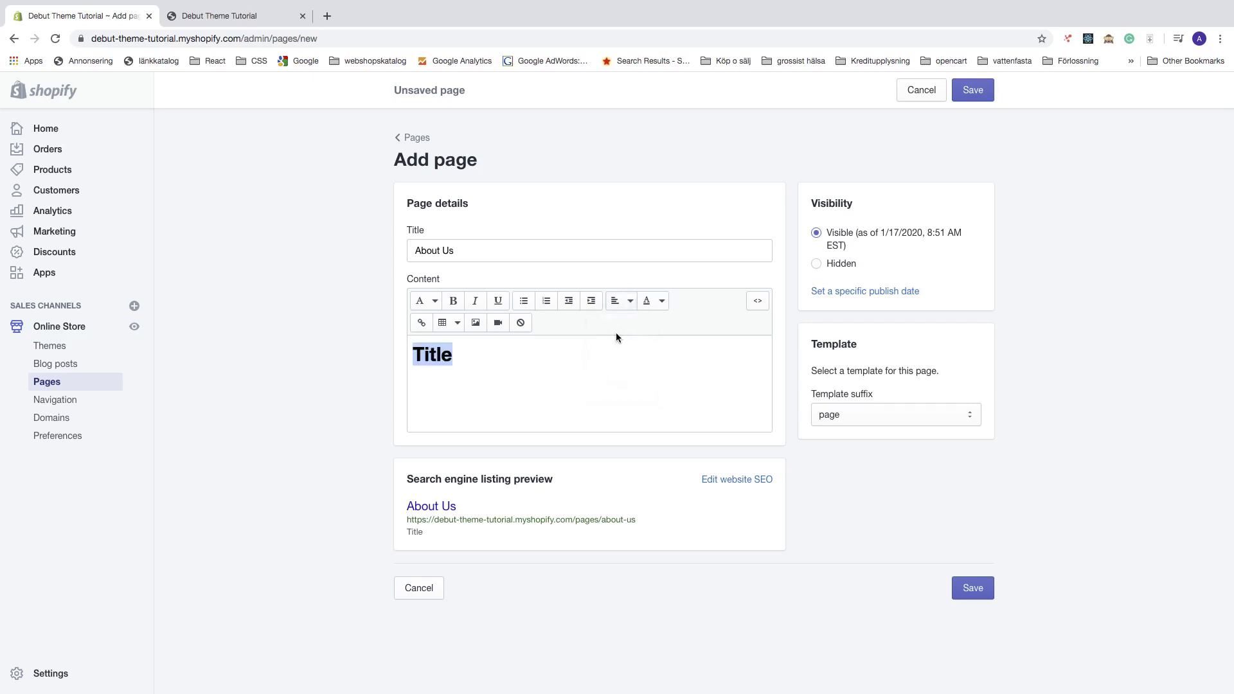
- Paste the copied Lorem ipsum paragraphs on a new line below the "Title" heading
click(466, 358)
key(Return)
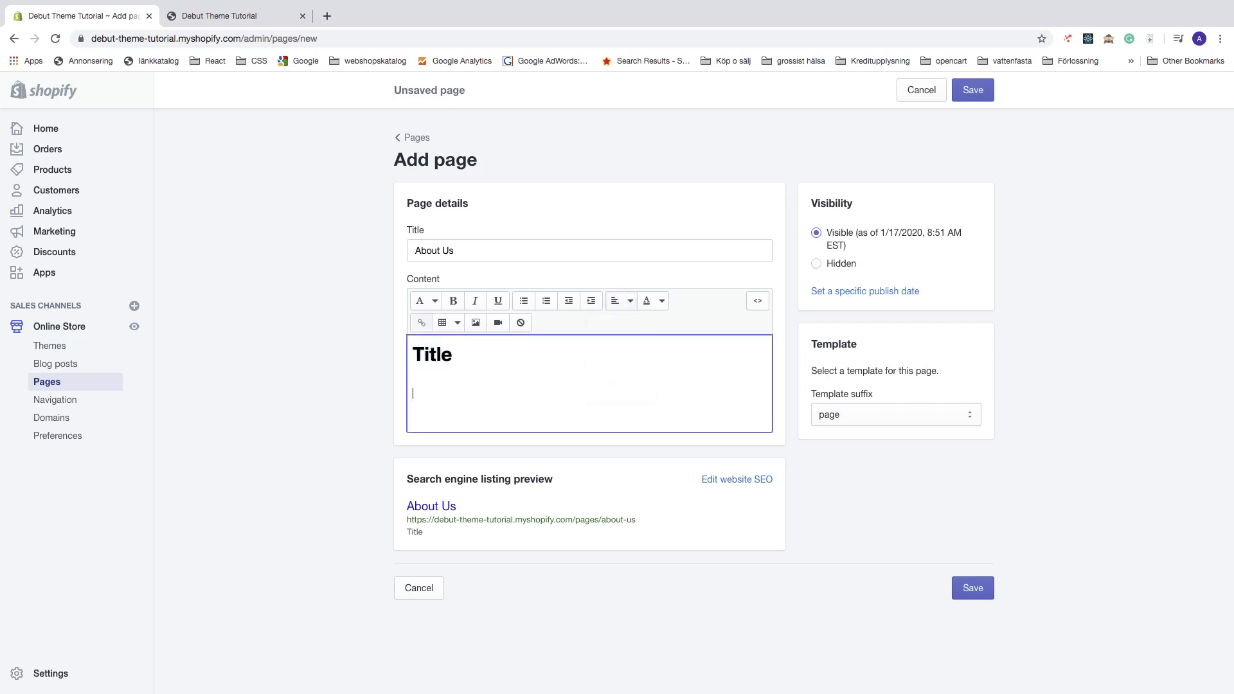
key(ctrl+v)
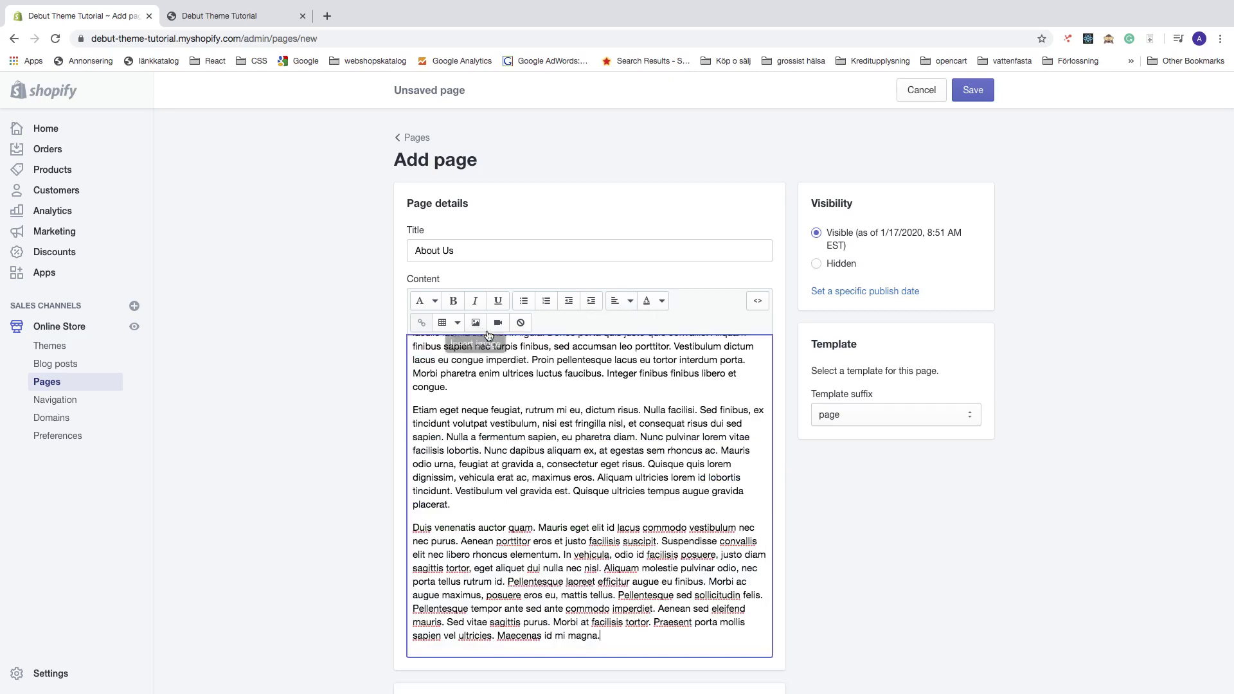
scroll(558, 396, up, 3)
scroll(558, 396, up, 5)
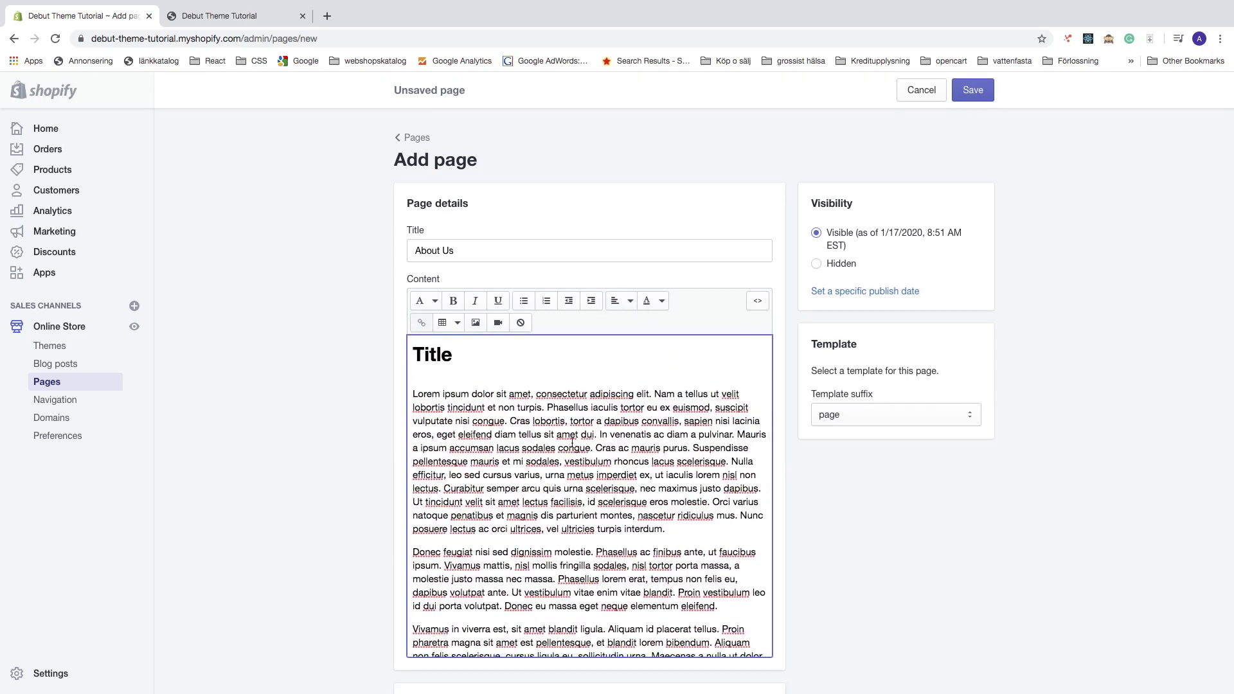
scroll(597, 532, down, 3)
scroll(578, 515, up, 3)
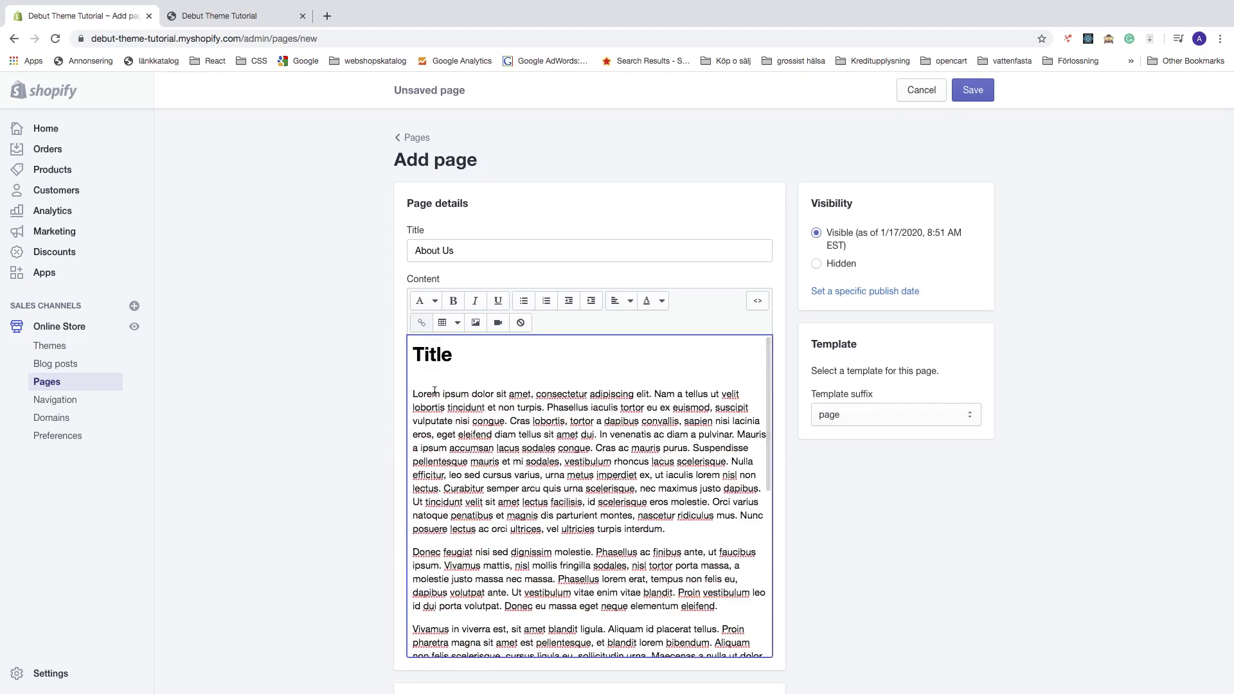
- Make the sentence "Lorem ipsum dolor sit amet, consectetur adipiscing elit." bold and the phrase "Cras lobortis, tortor a dapibus convallis," italic
drag(413, 394, 652, 396)
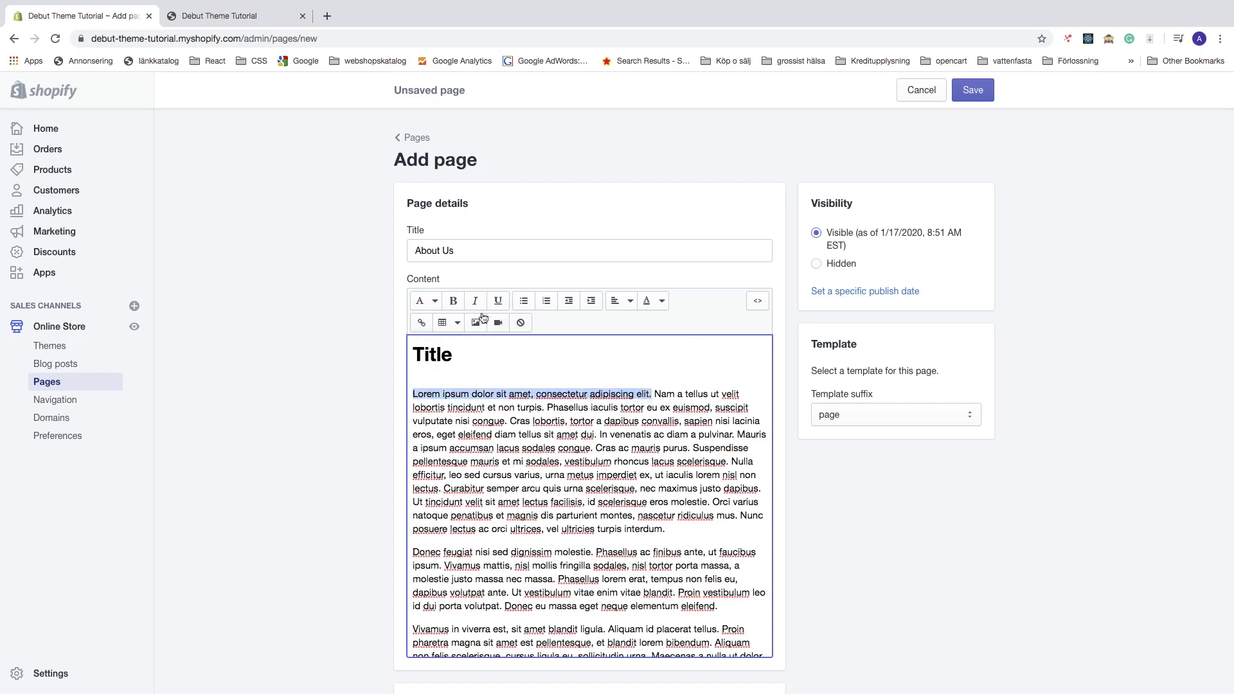
click(453, 301)
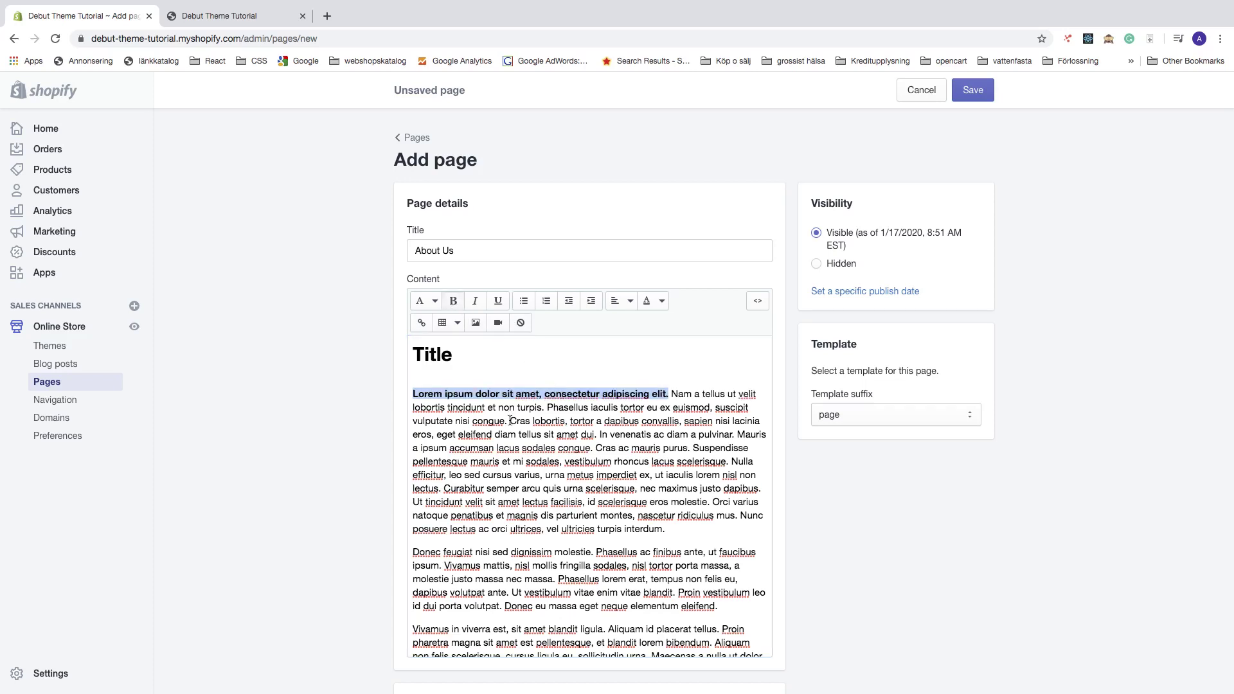
drag(510, 422, 681, 424)
click(477, 302)
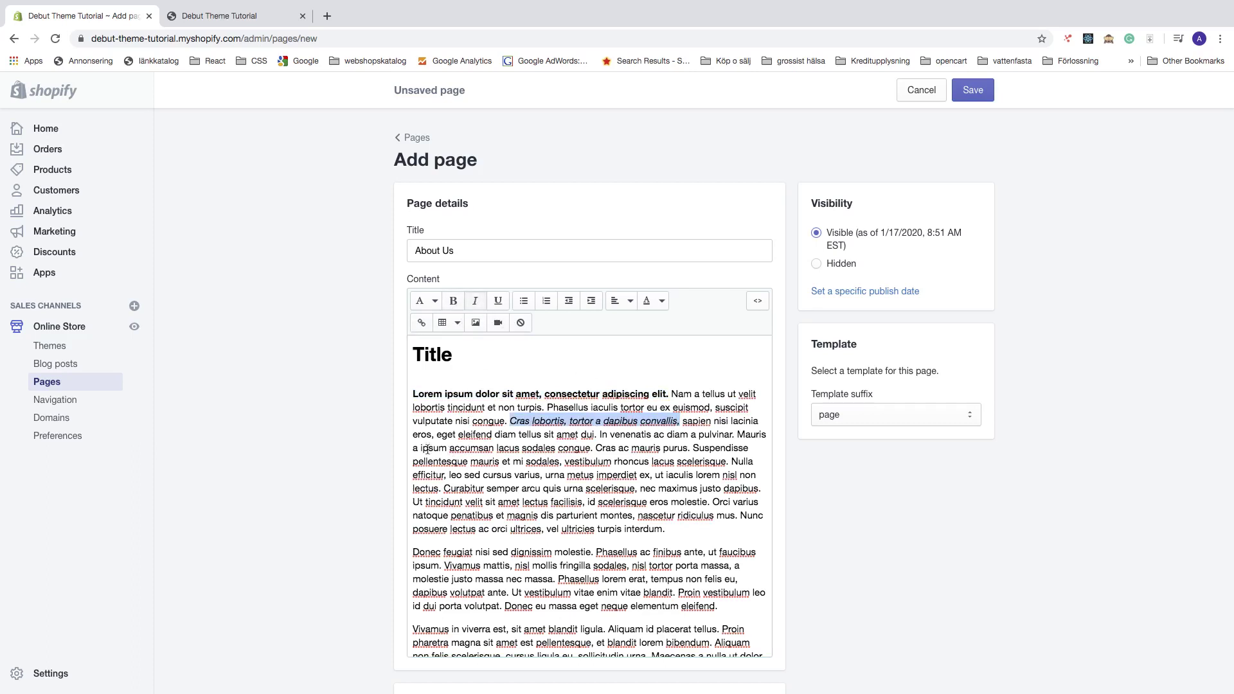
- Underline the sentence "Cras ac mauris purus." in the first paragraph
drag(596, 448, 691, 448)
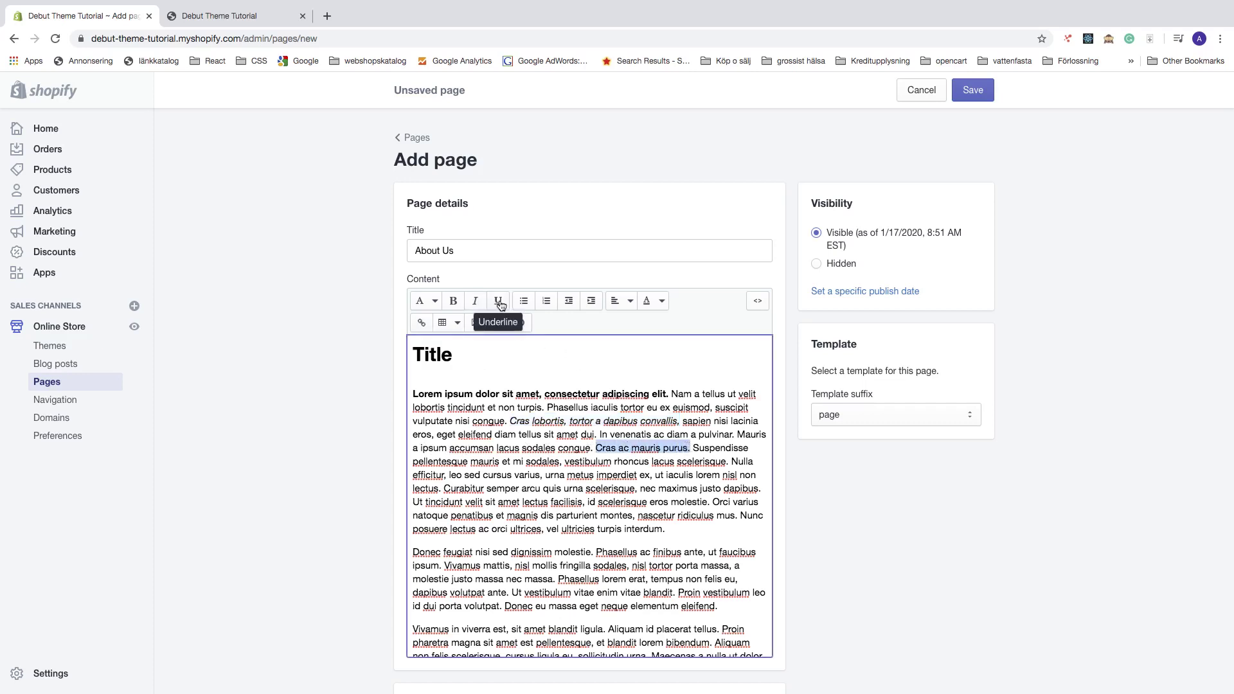
click(500, 303)
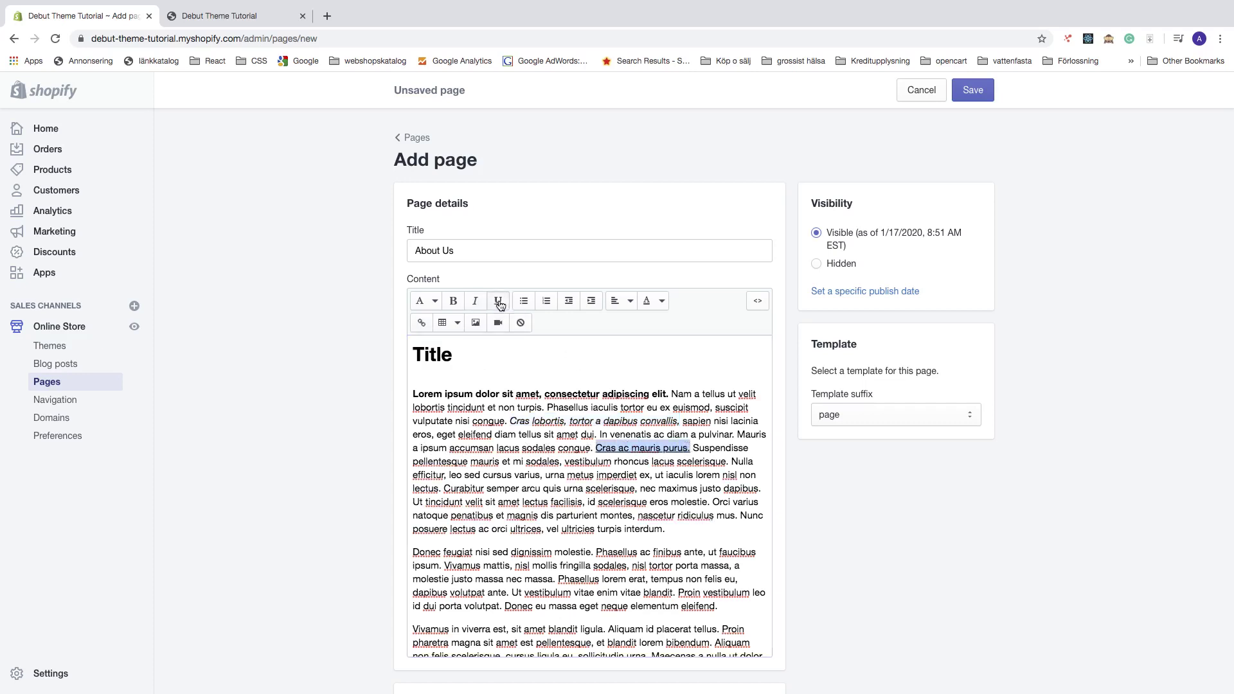
- Turn the second paragraph, starting with "Donec feugiat", into a bulleted list item
scroll(538, 464, down, 1)
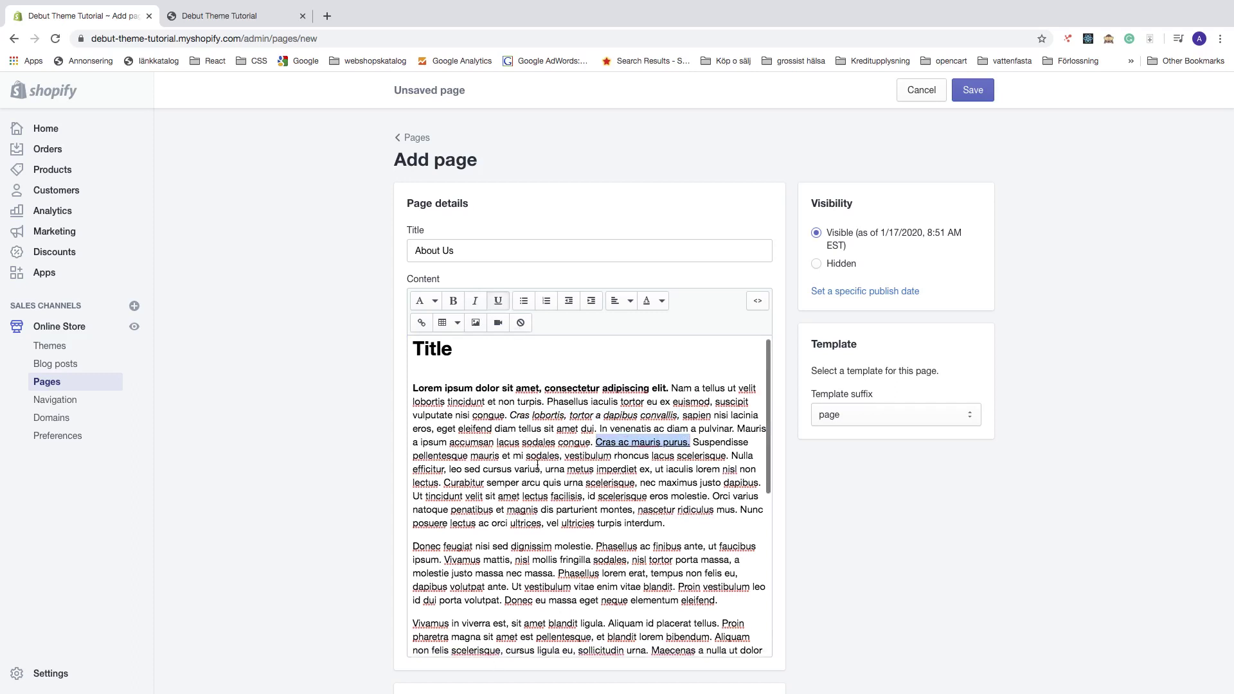
scroll(546, 435, down, 2)
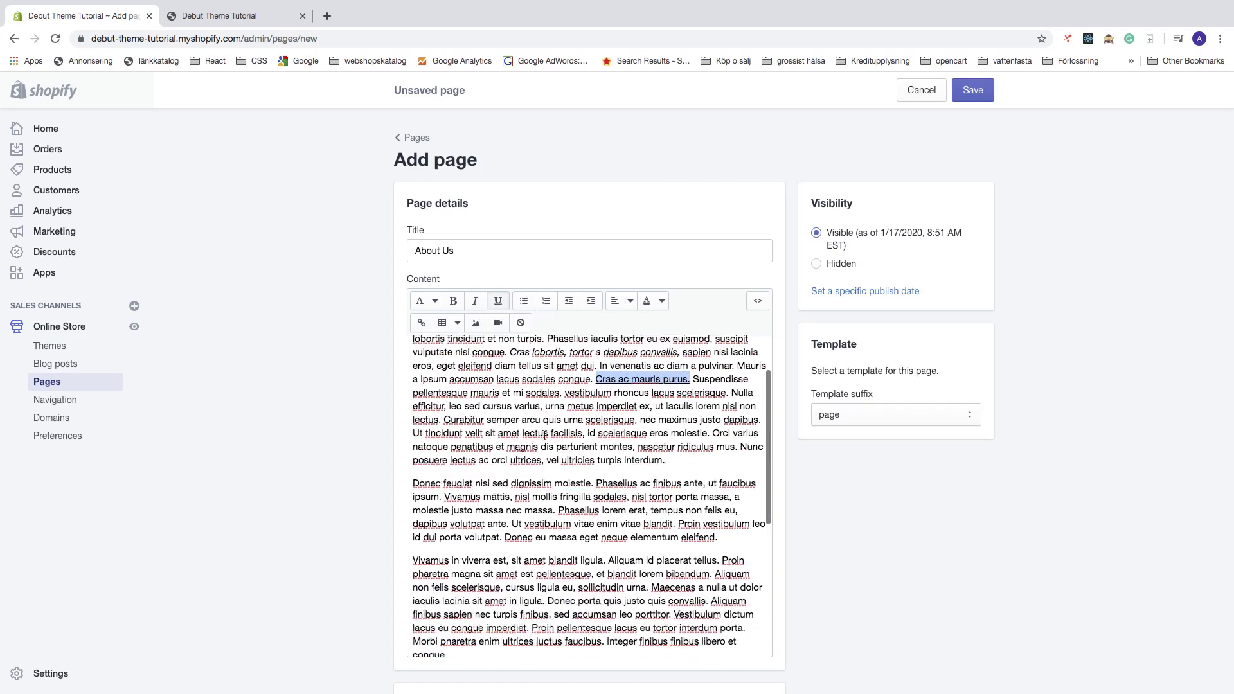
scroll(545, 435, down, 1)
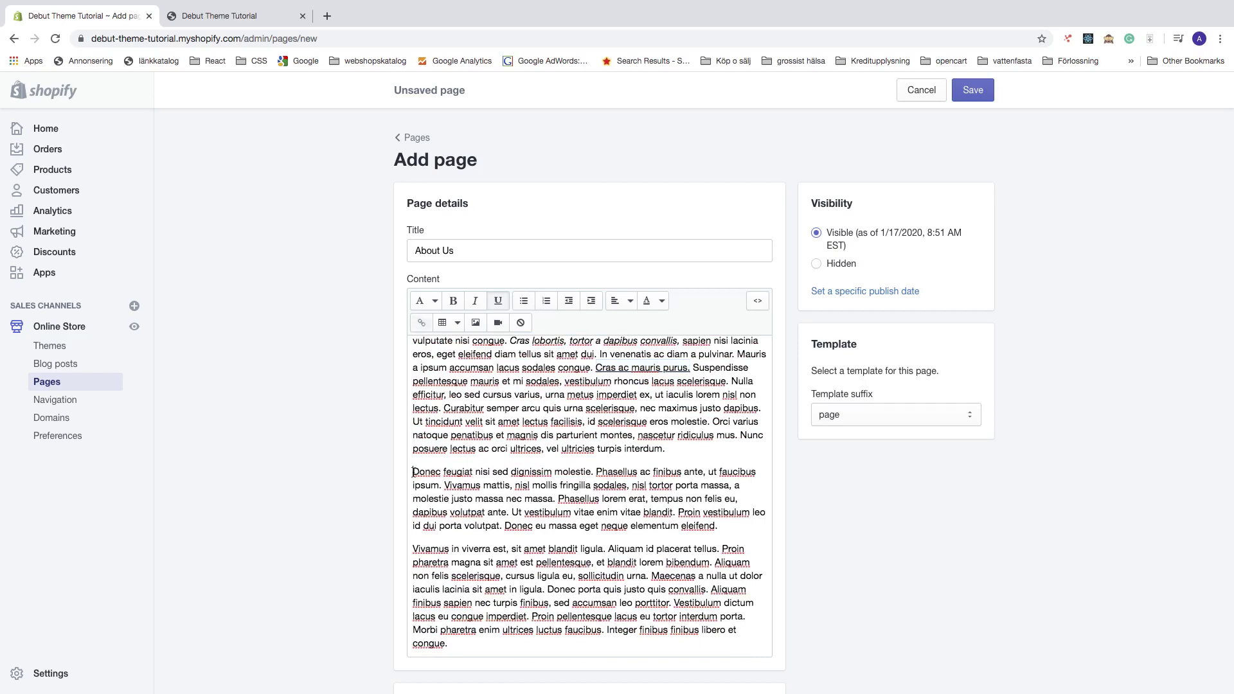
click(412, 473)
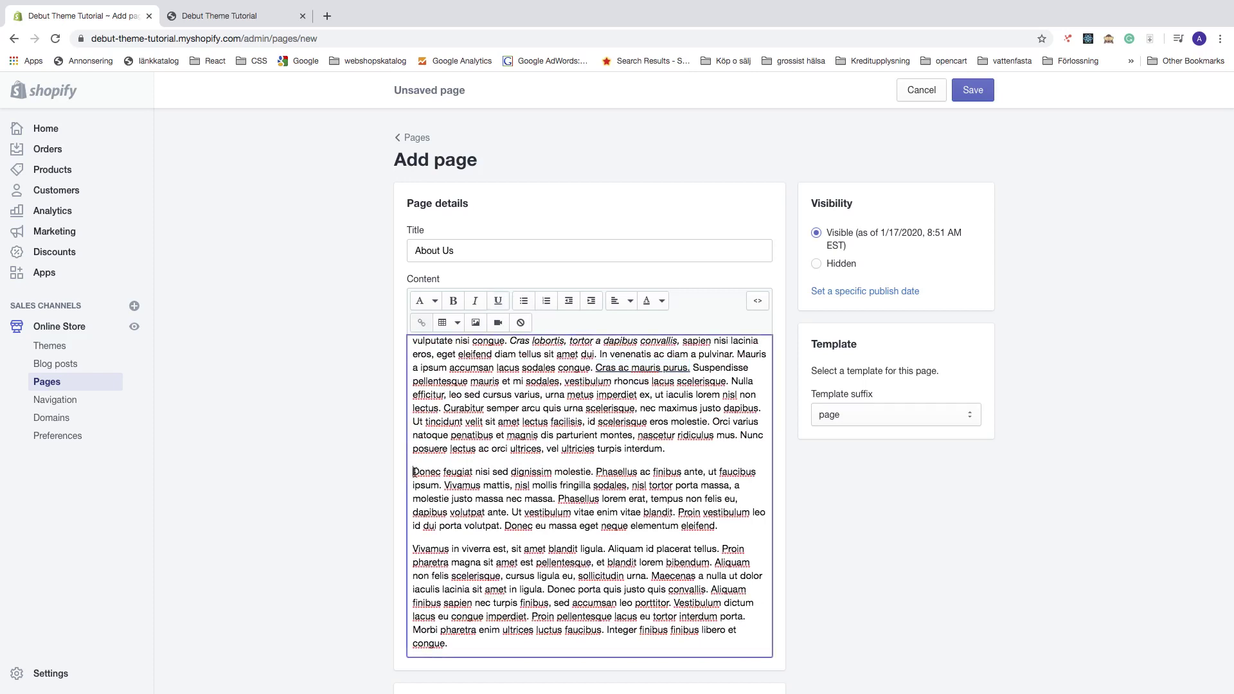
click(524, 302)
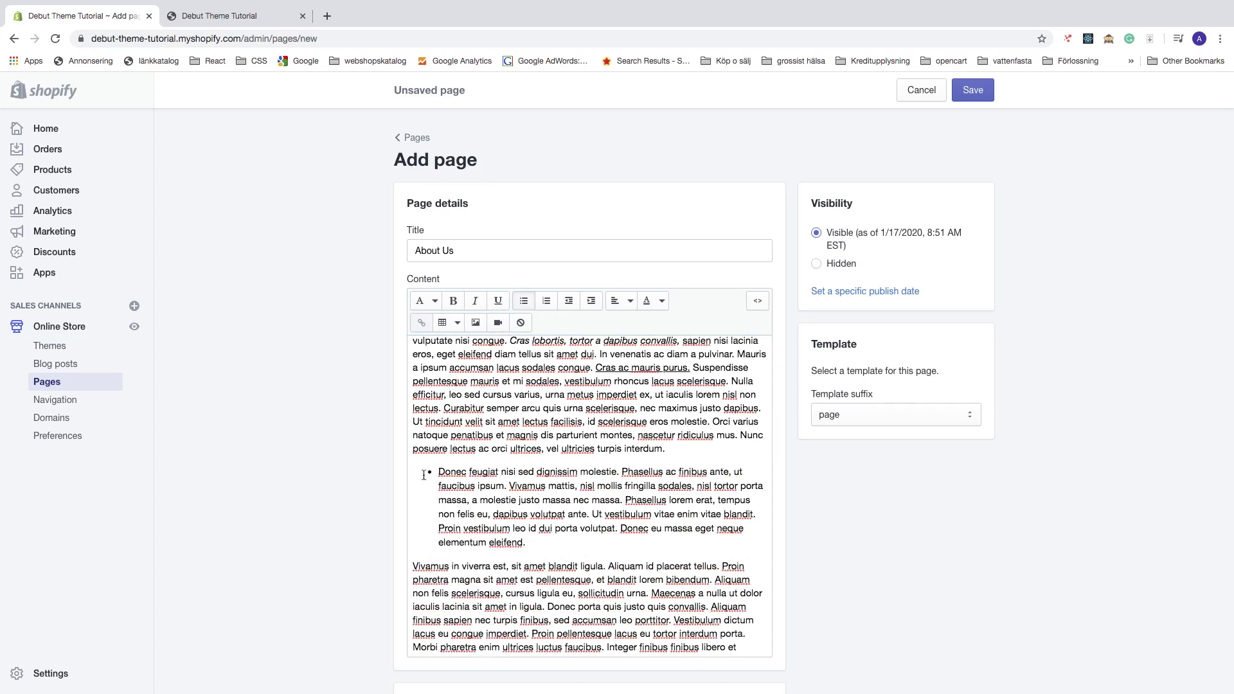
- Split the bulleted paragraph into separate bullets before "Vivamus mattis" and before "Phasellus lorem erat"
click(510, 487)
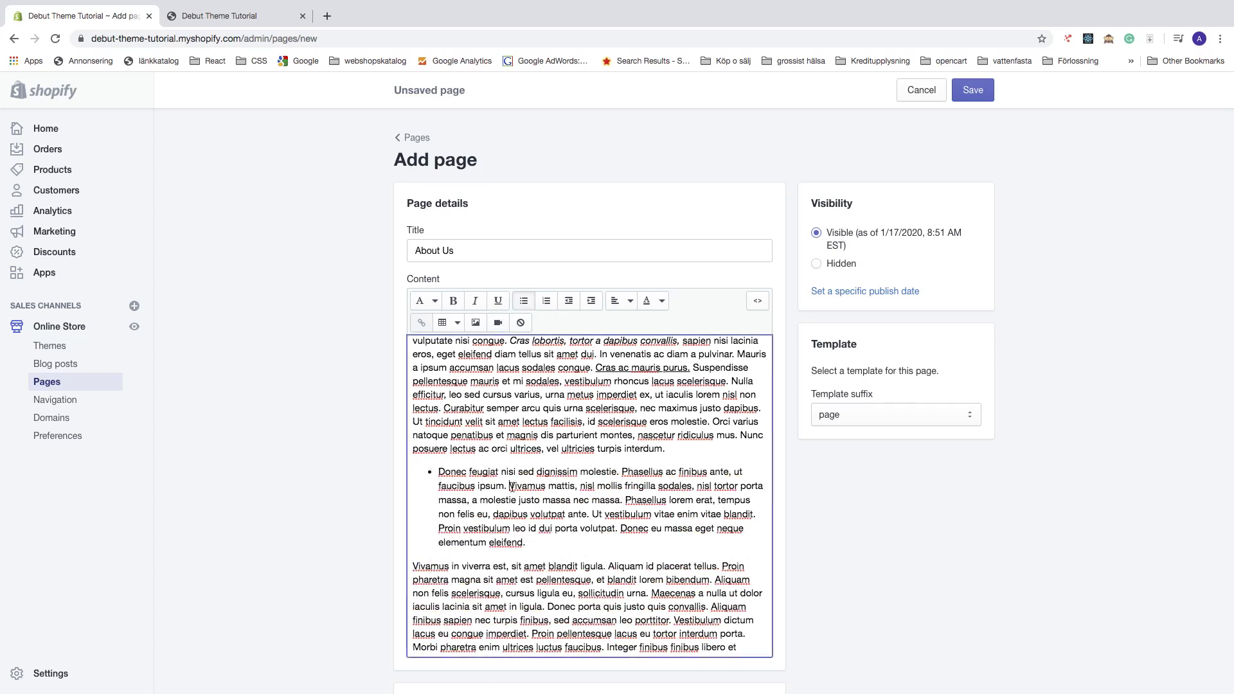
key(Return)
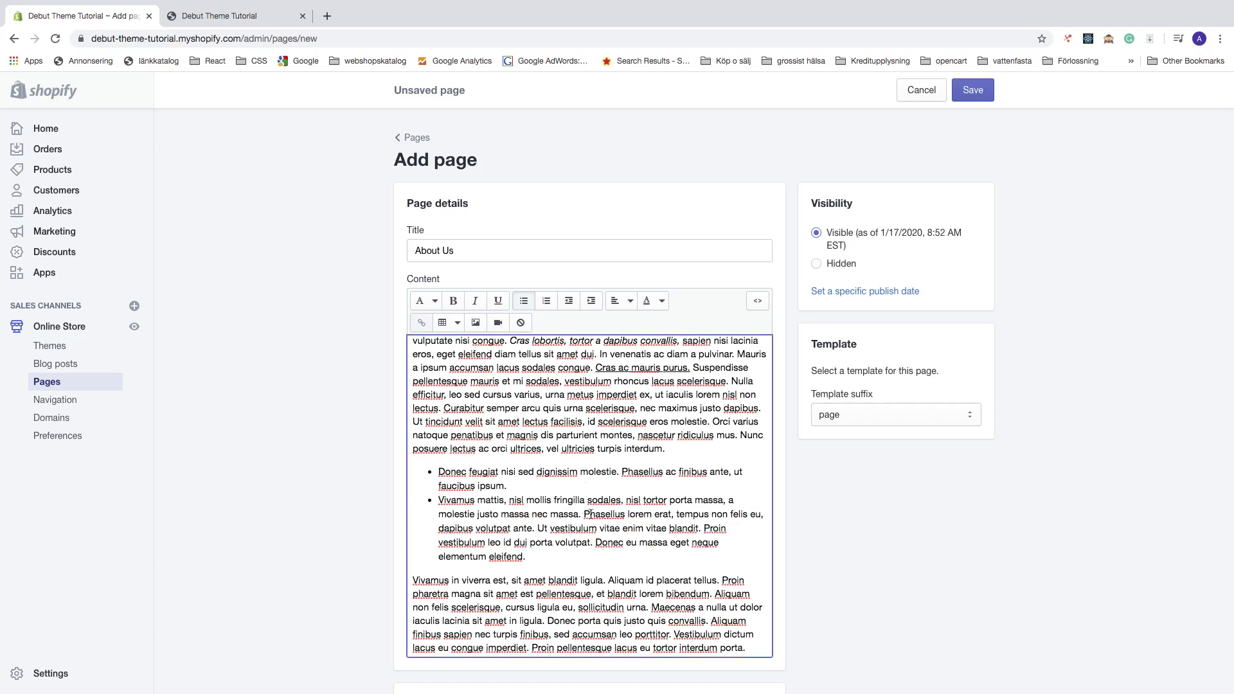
click(584, 514)
key(Return)
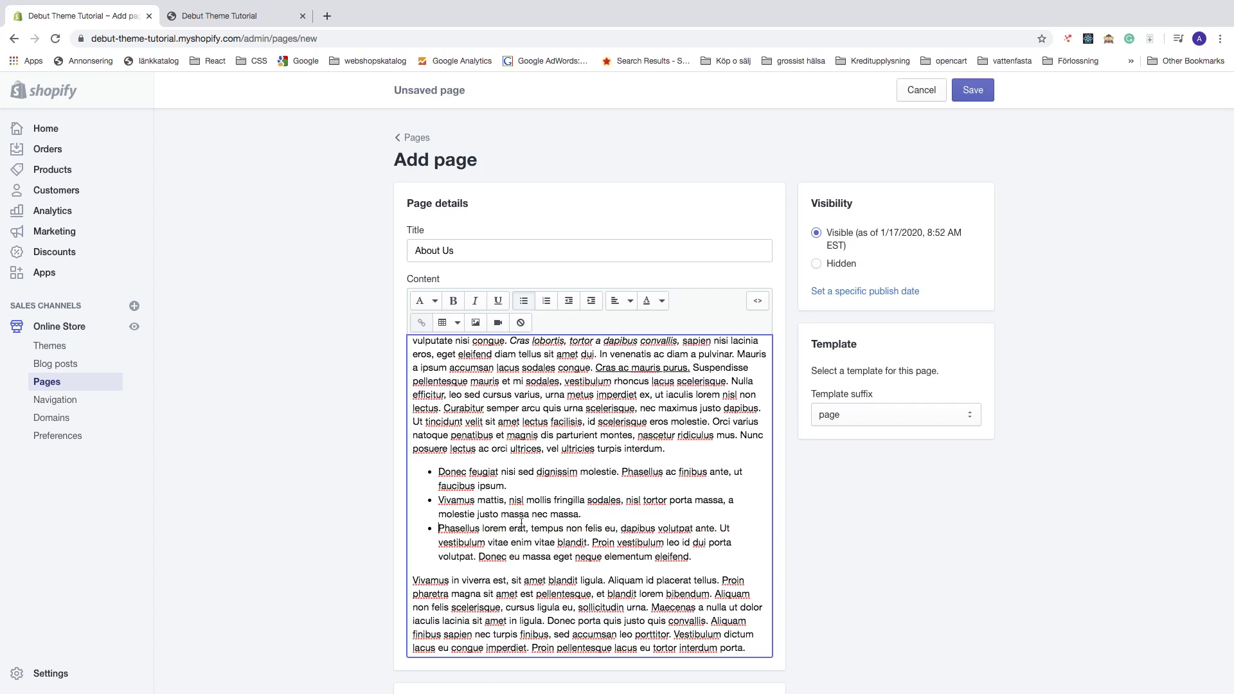
- Split the last bullet before "Proin vestibulum" and turn the split-off text back into a plain paragraph
click(592, 542)
key(Return)
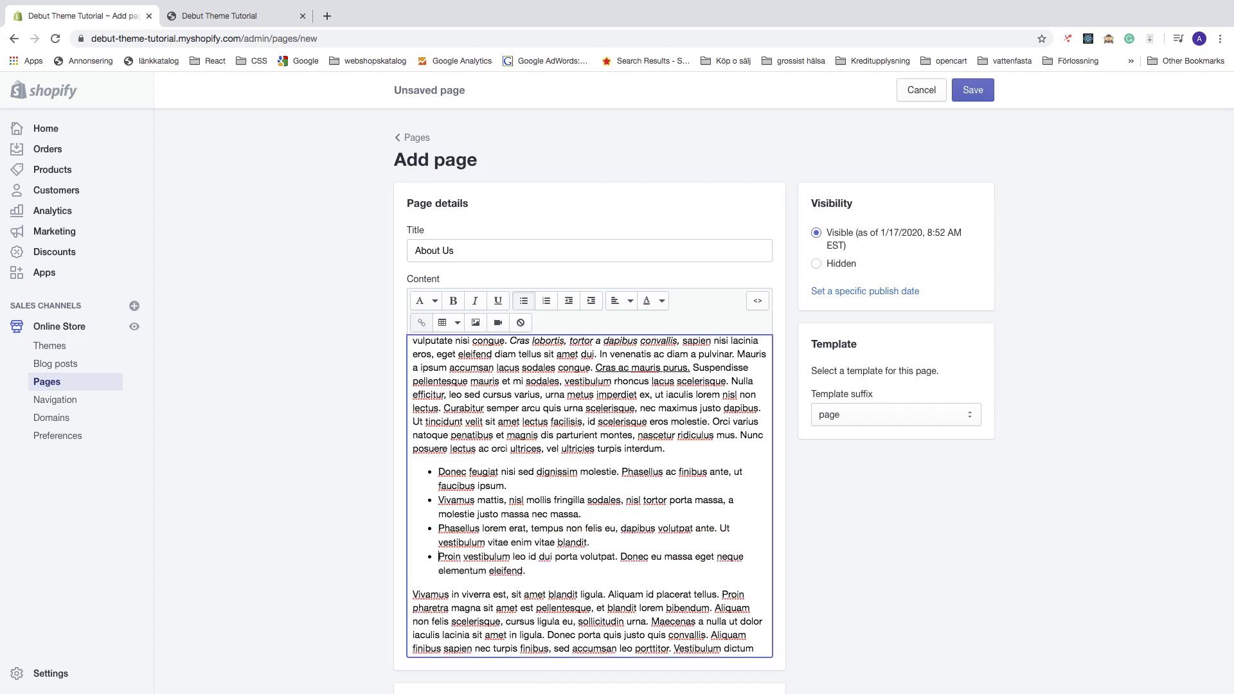
click(525, 301)
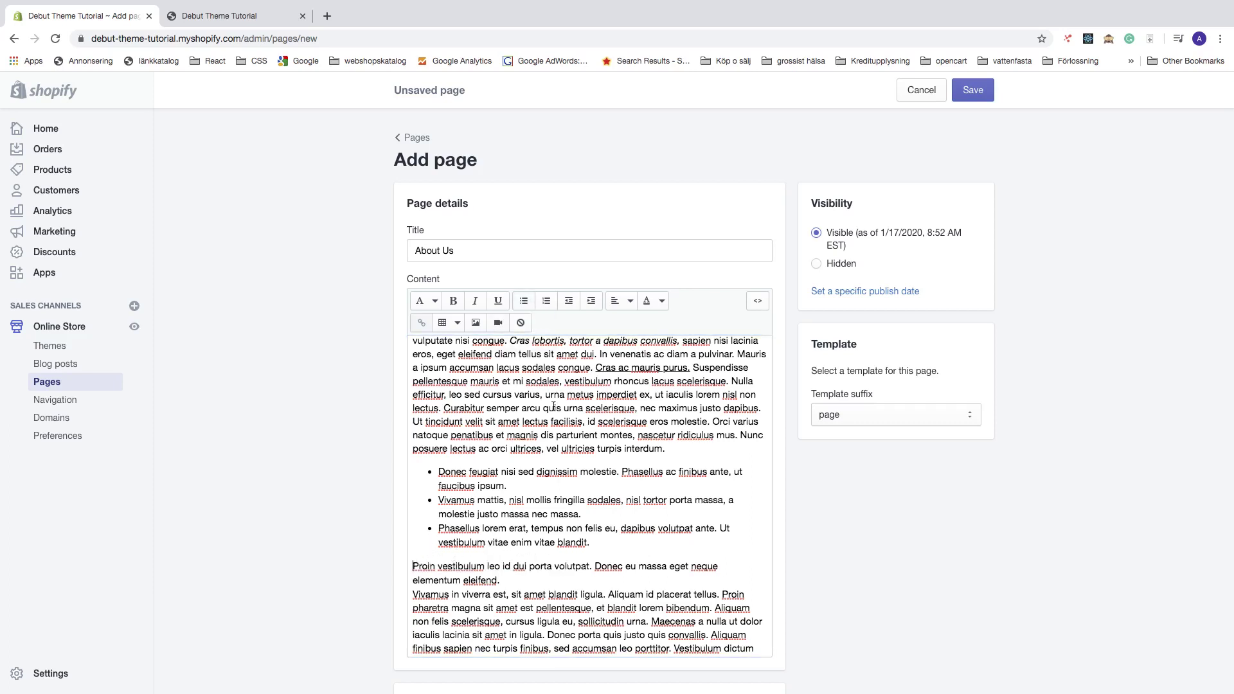
- Make the "Proin vestibulum" paragraph a numbered list and split it into a second item before "Donec eu massa"
scroll(551, 372, down, 1)
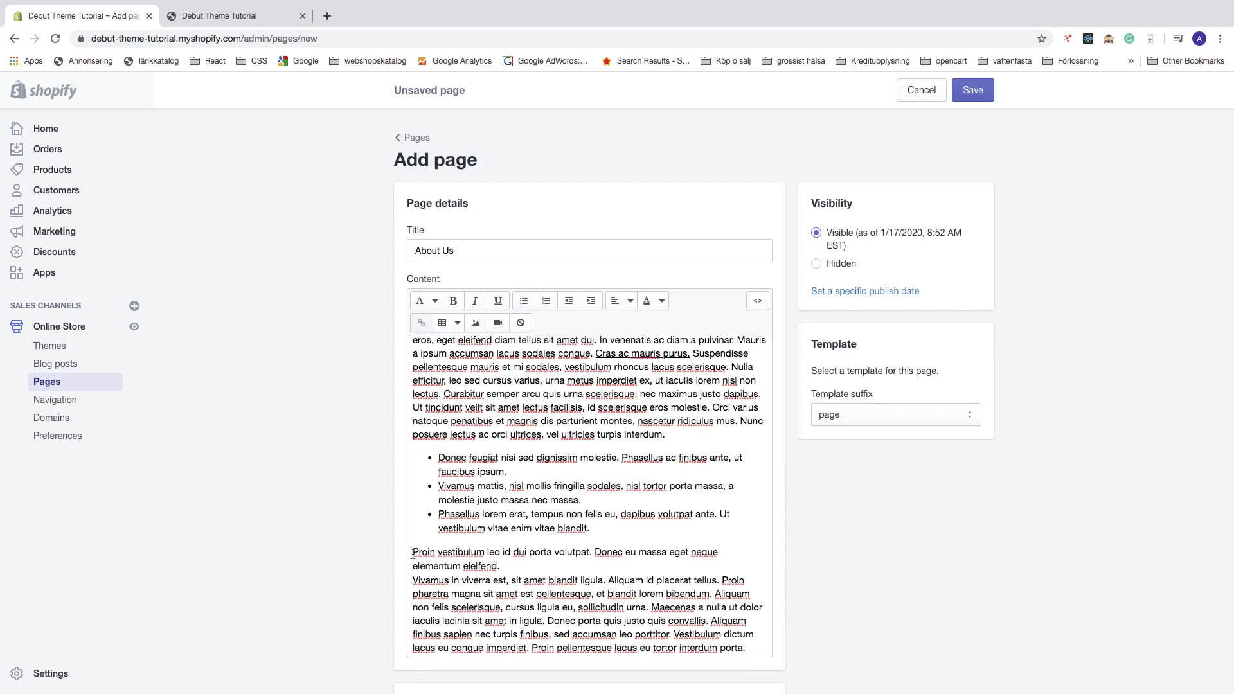
click(546, 300)
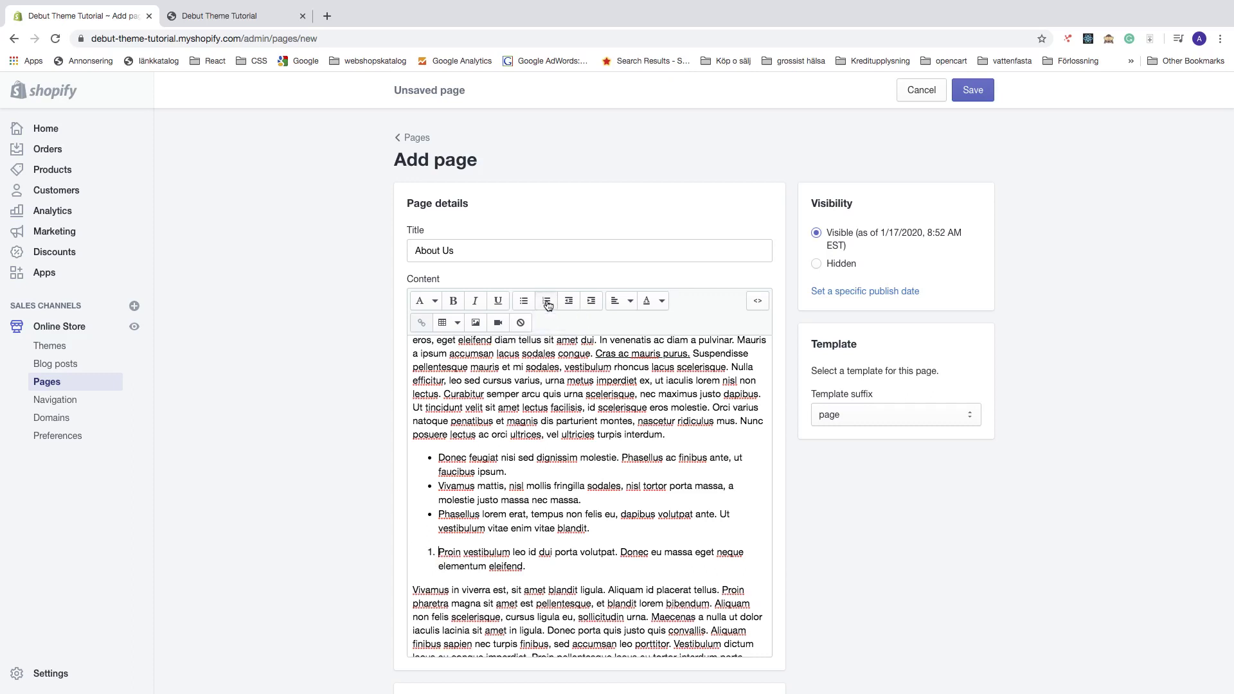
click(618, 552)
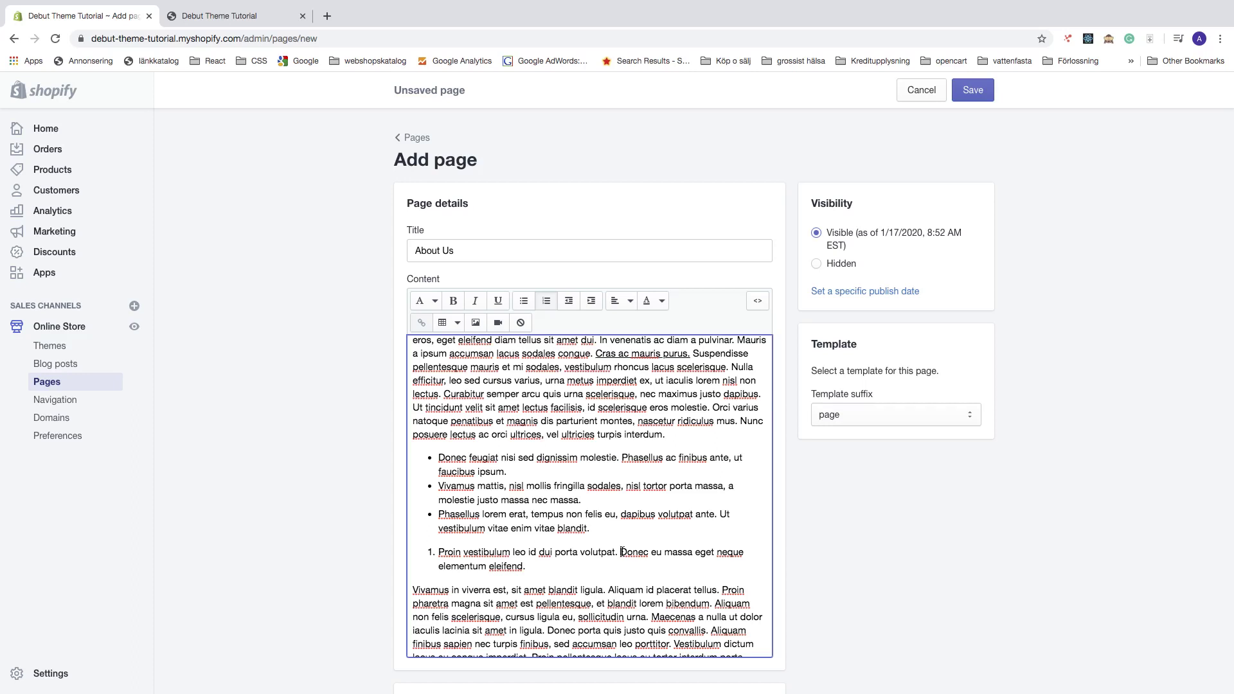
key(Return)
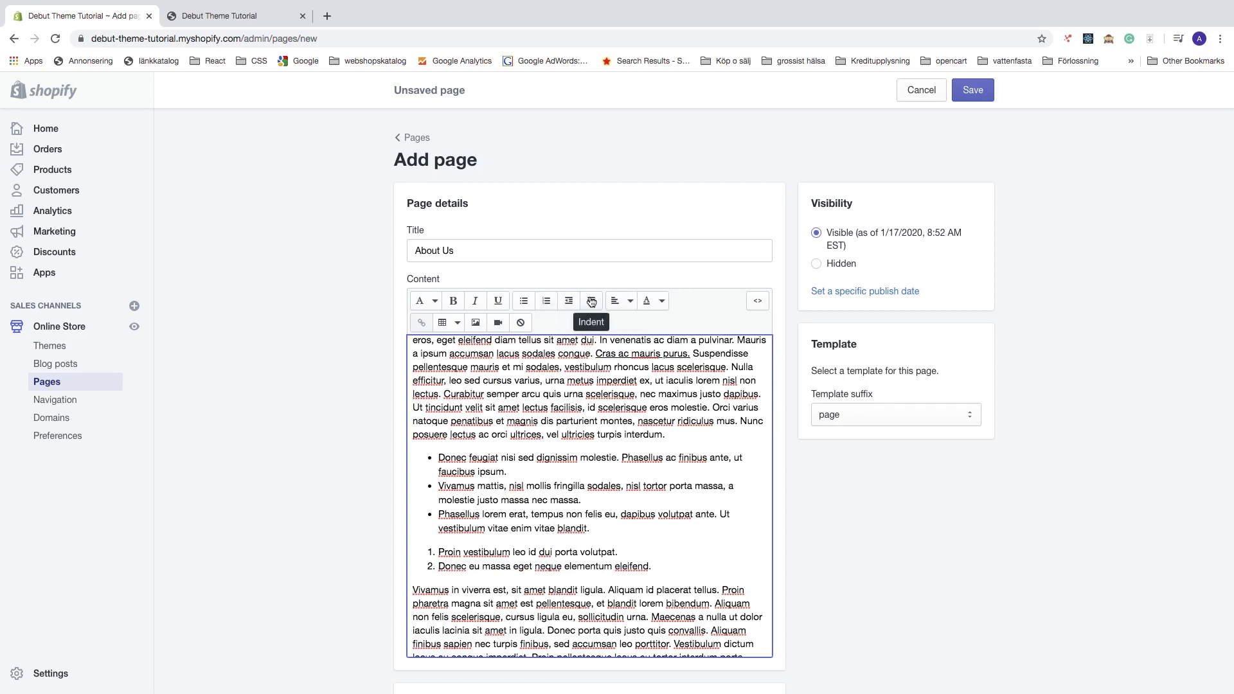
- Indent the paragraph starting with "Vivamus in viverra" and outdent it again
scroll(569, 415, down, 1)
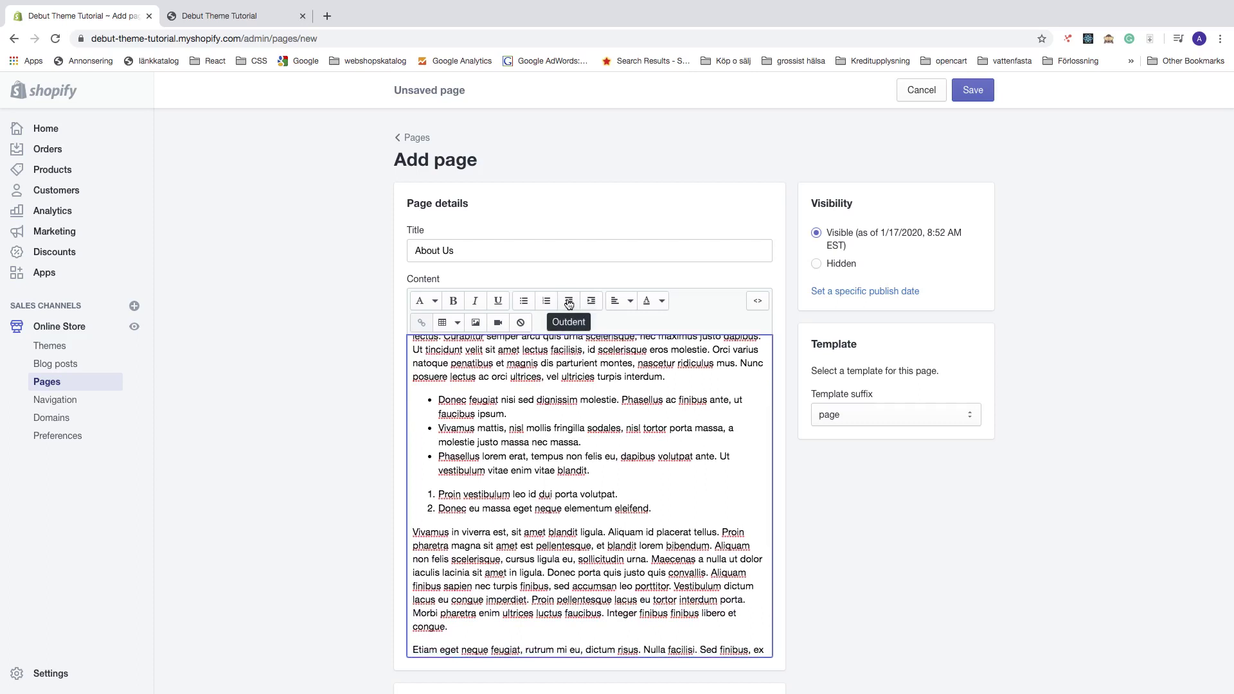
click(592, 301)
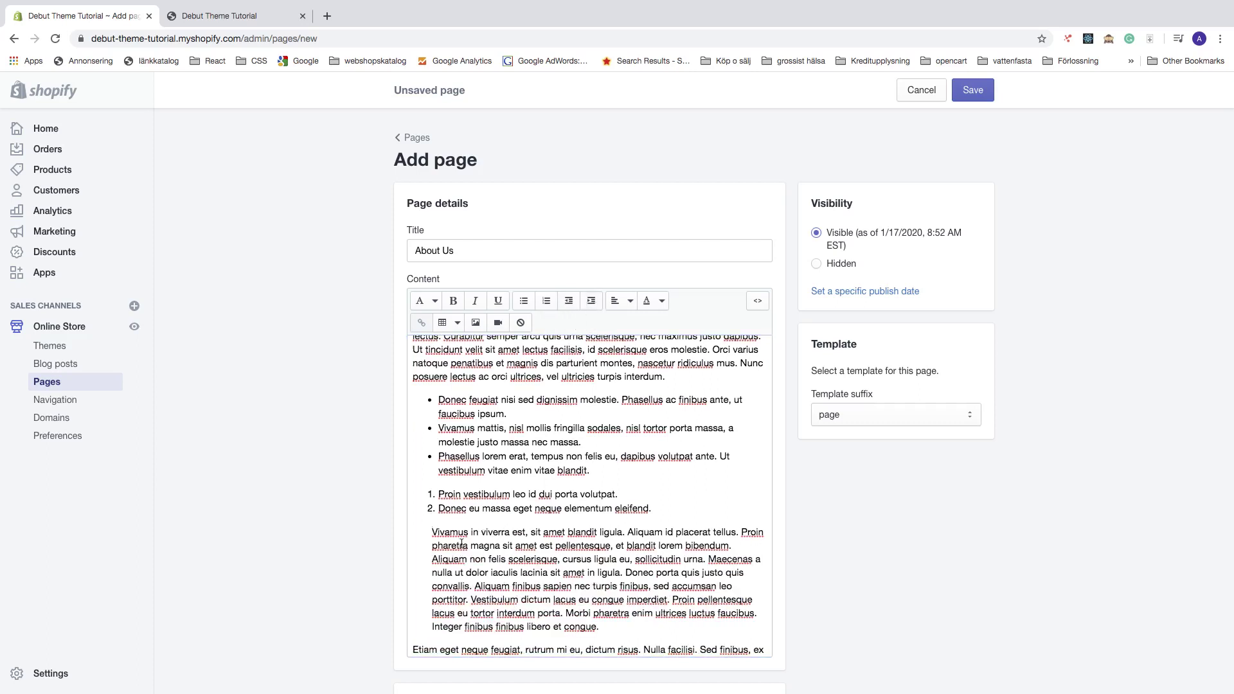
click(572, 306)
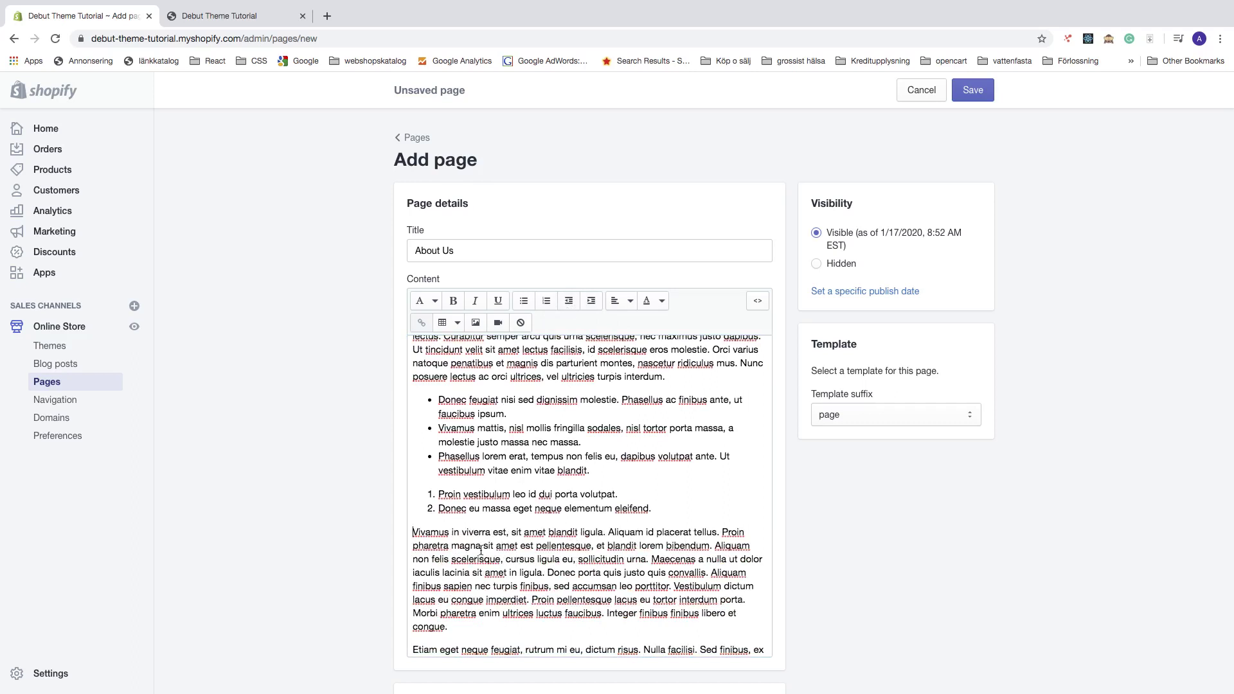
- Center-align the whole paragraph starting with "Vivamus in viverra"
scroll(547, 564, down, 2)
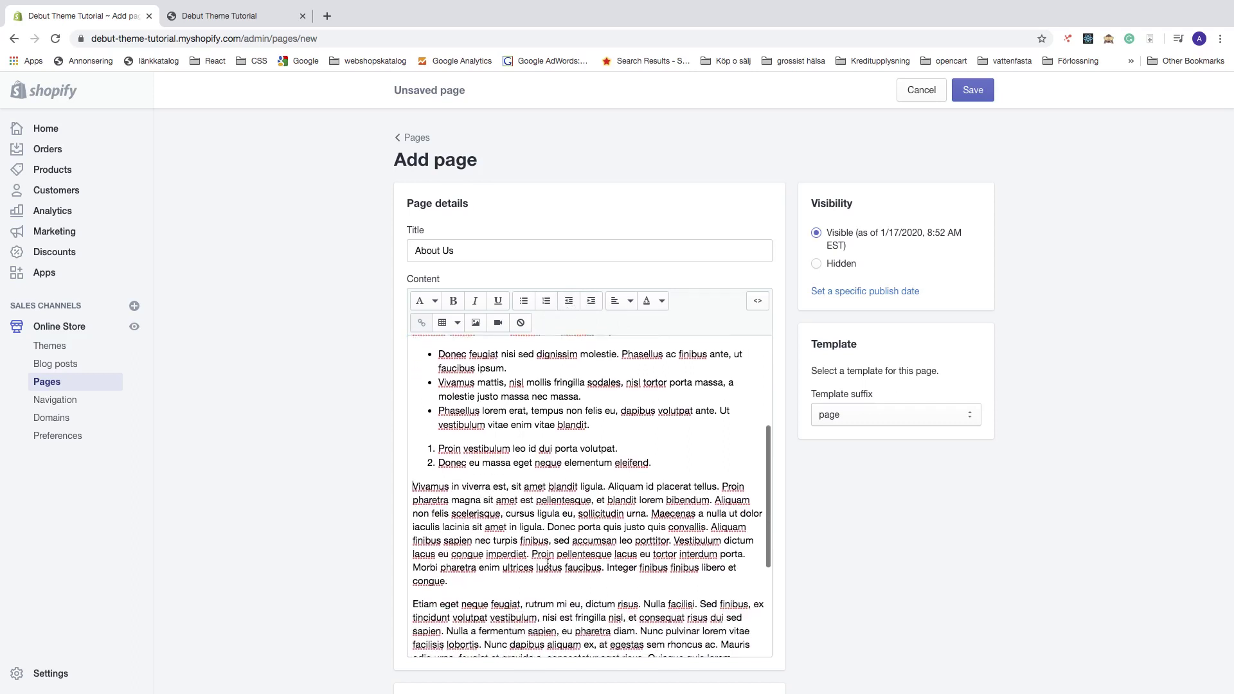
drag(415, 482, 448, 577)
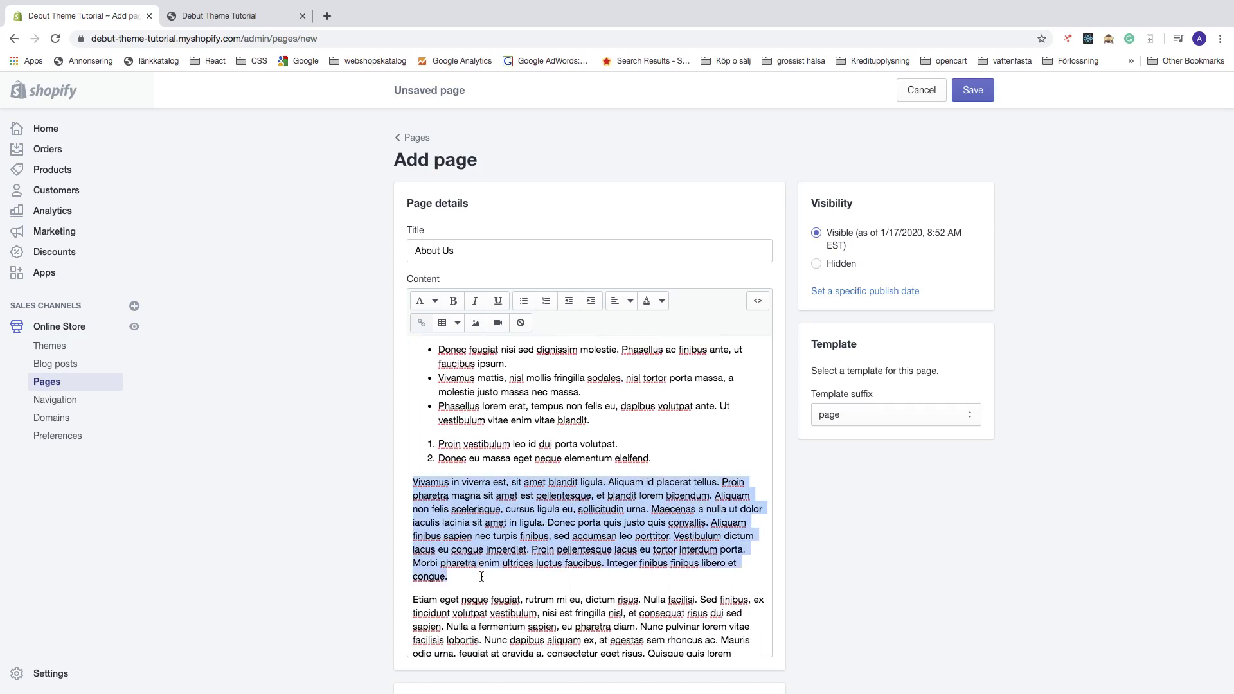
click(622, 301)
click(621, 357)
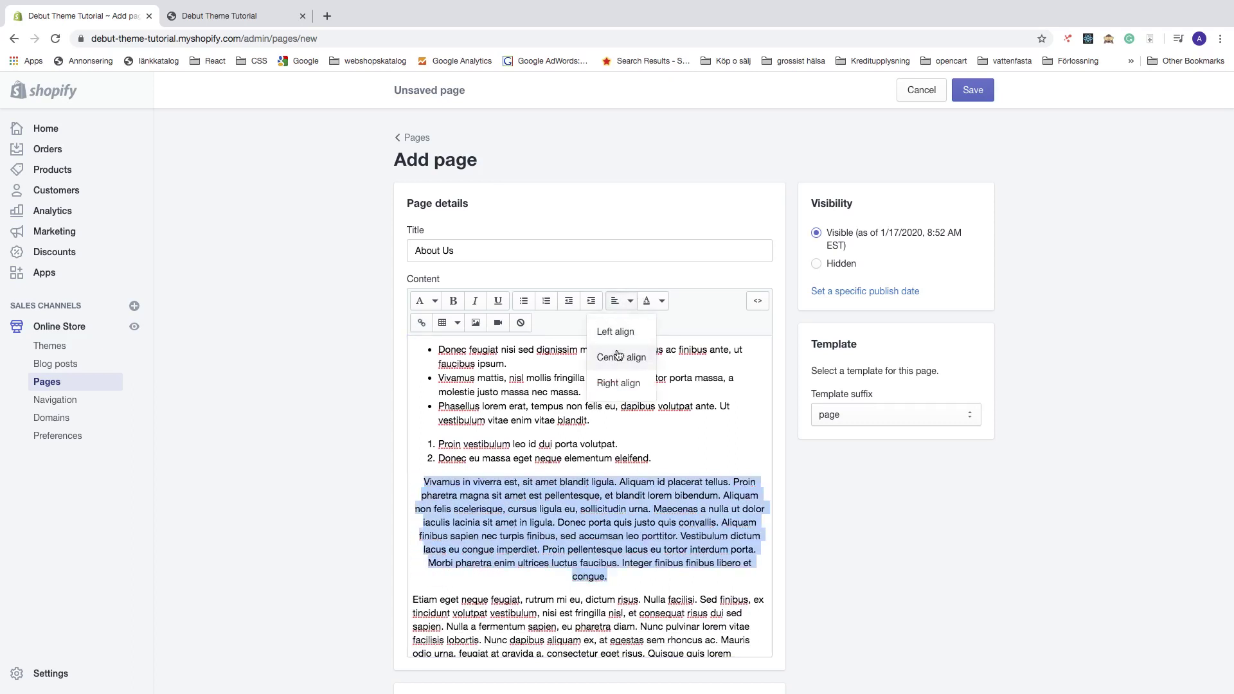
- Try right alignment on the "Vivamus in viverra" paragraph and return it to center alignment
click(622, 301)
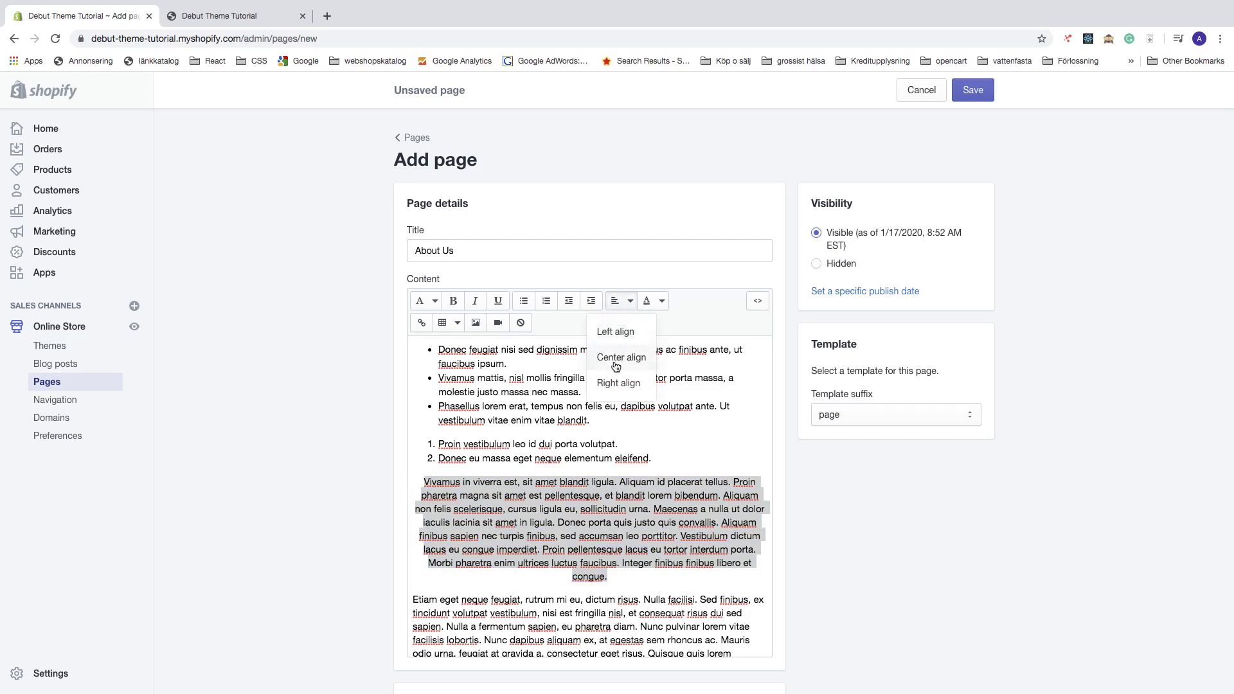
click(616, 382)
click(629, 301)
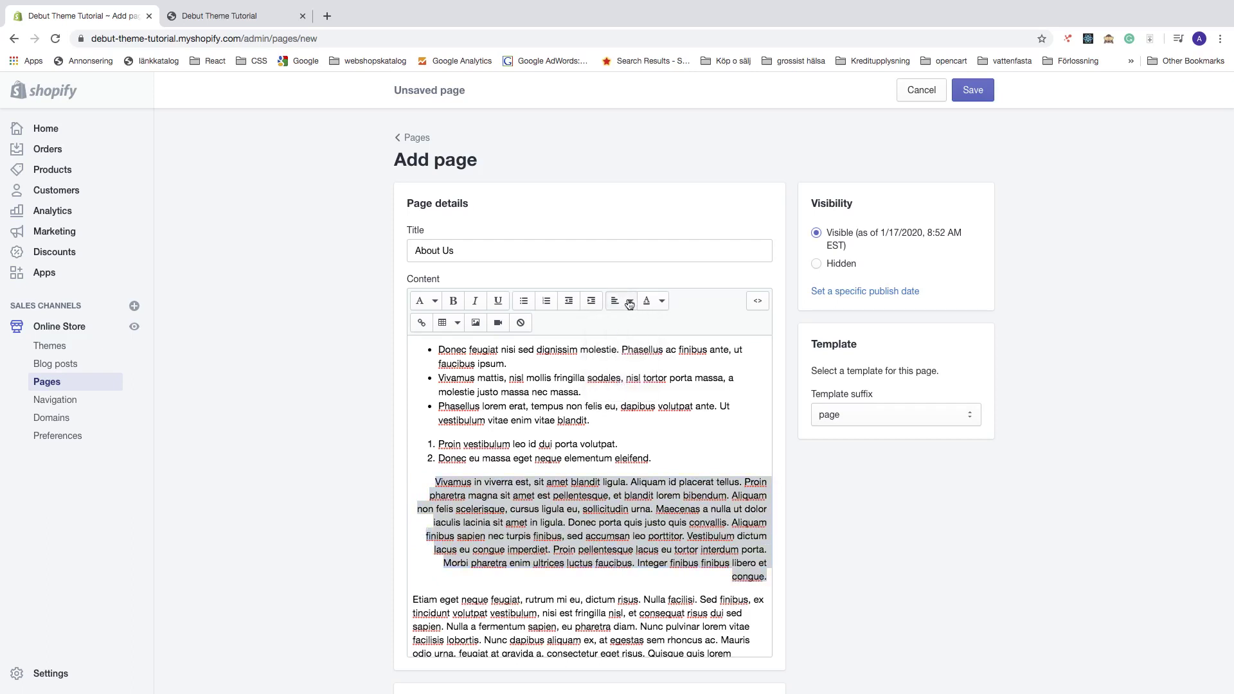
click(617, 355)
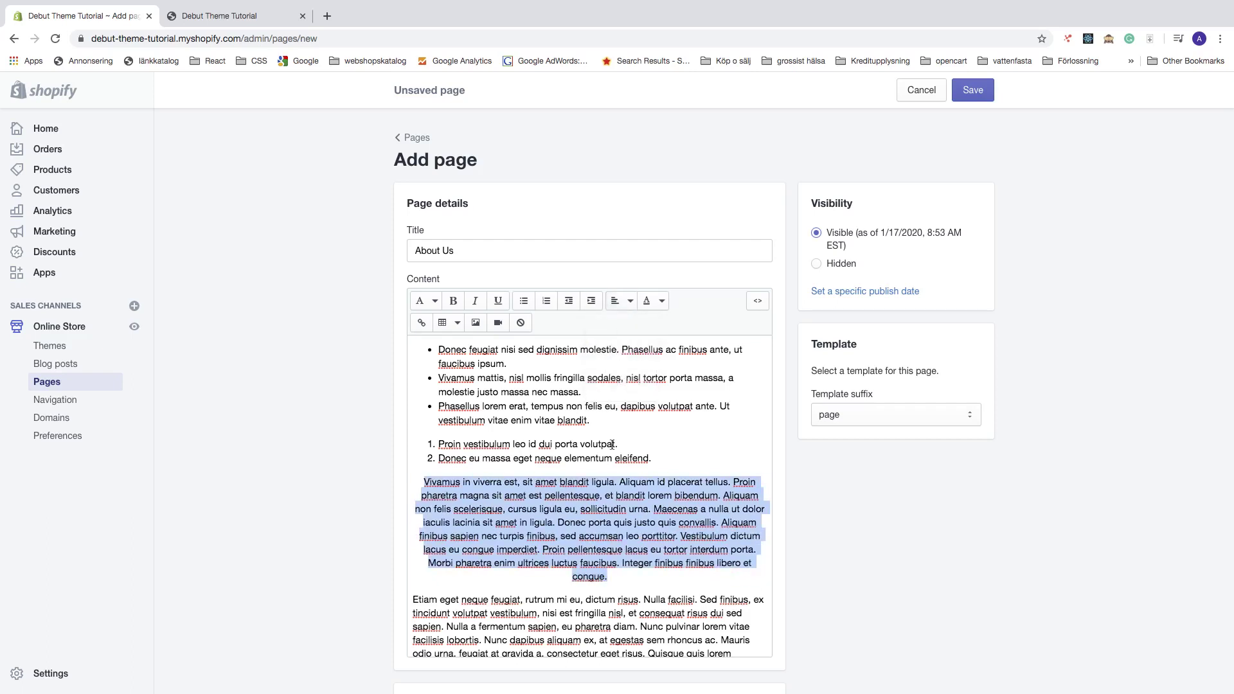
click(607, 490)
- Change the text color of the centered "Vivamus in viverra" paragraph to dark blue
scroll(603, 492, down, 1)
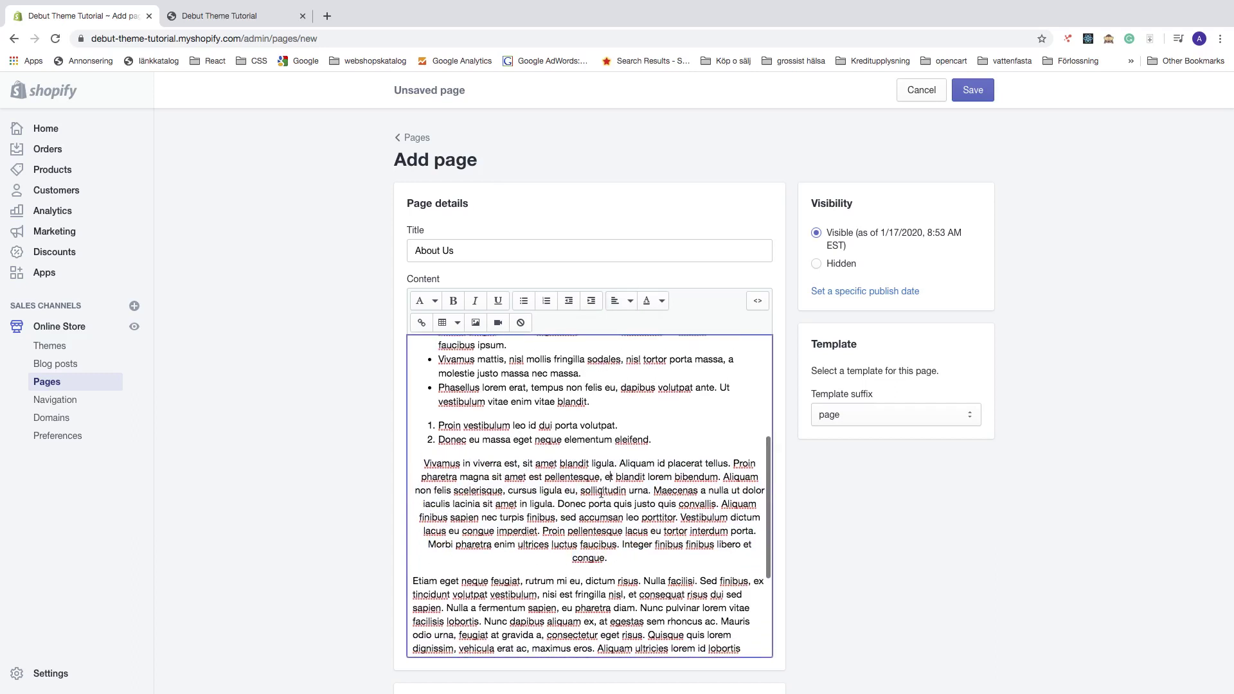
scroll(520, 463, down, 1)
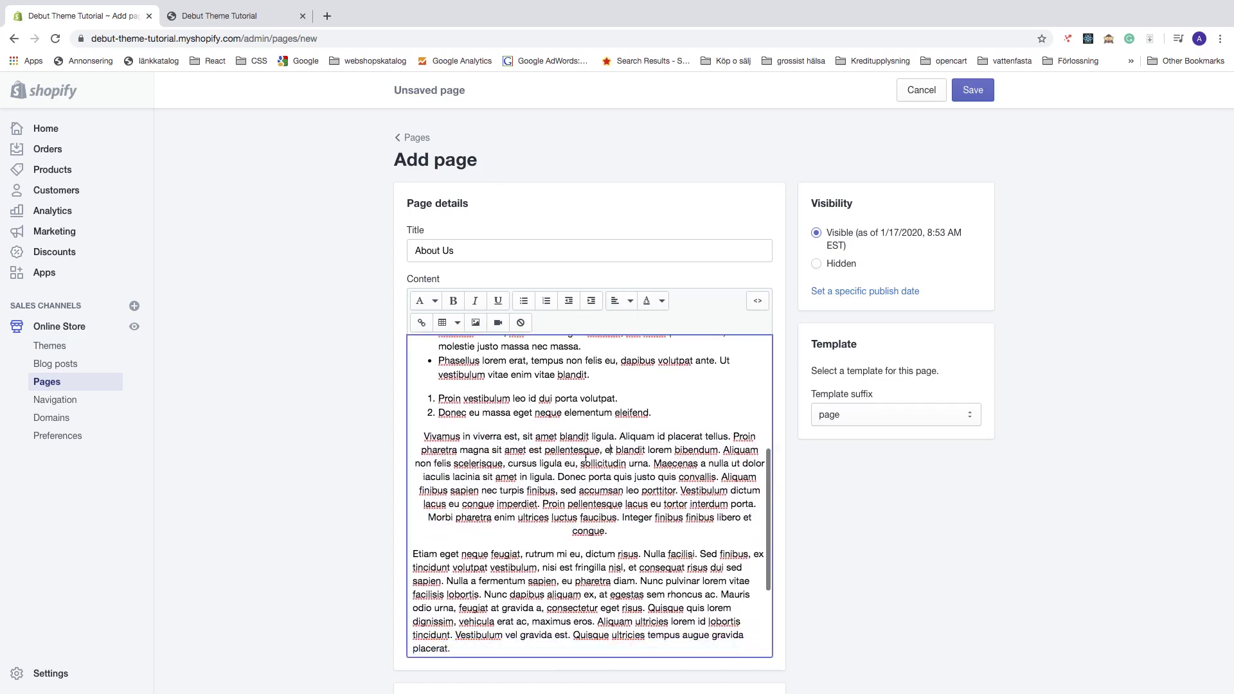
scroll(488, 456, down, 1)
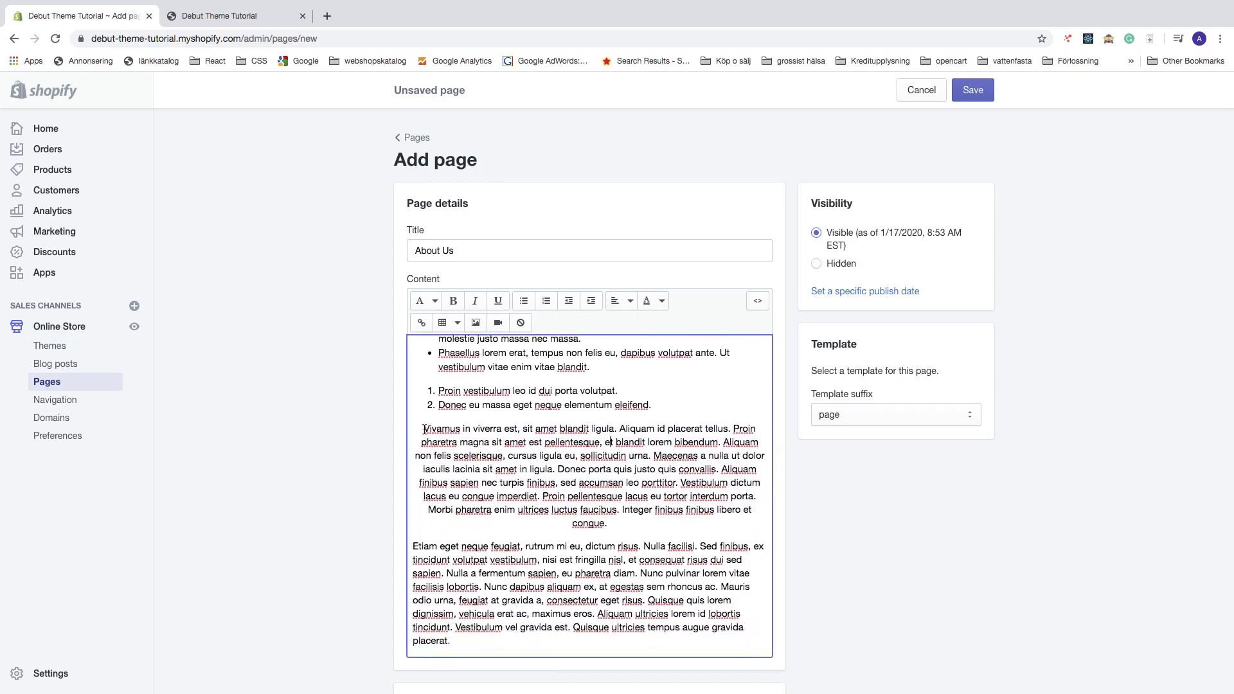
drag(424, 429, 637, 523)
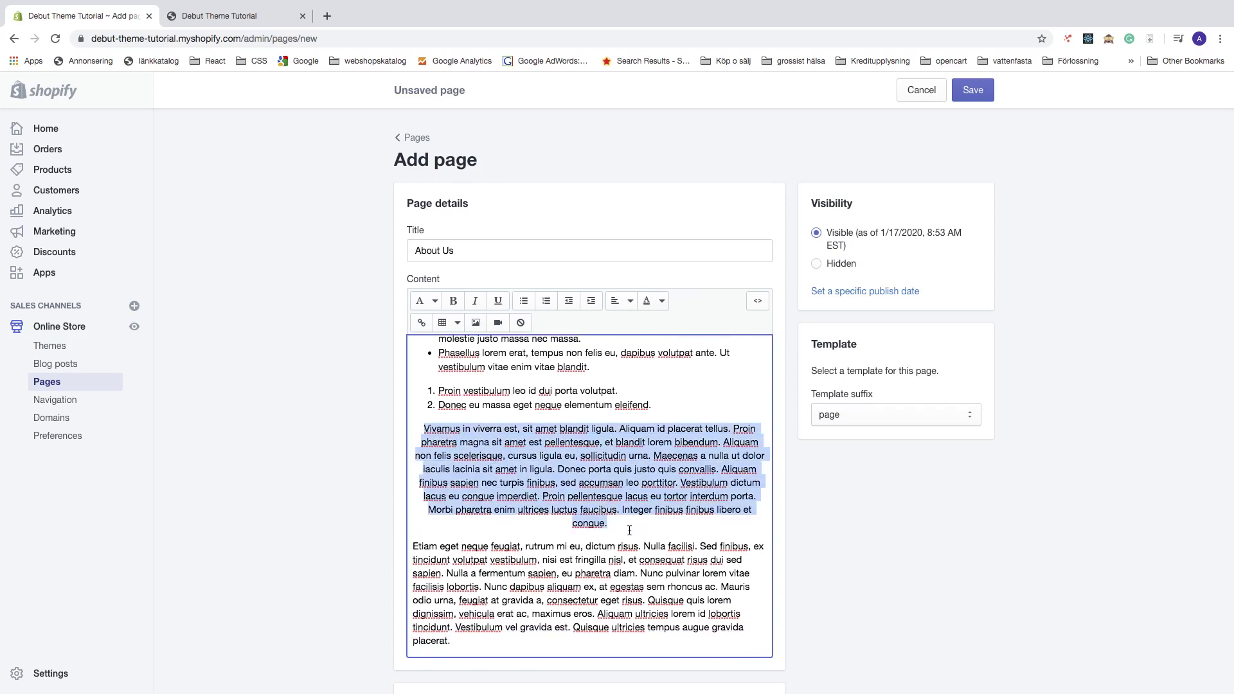
click(661, 304)
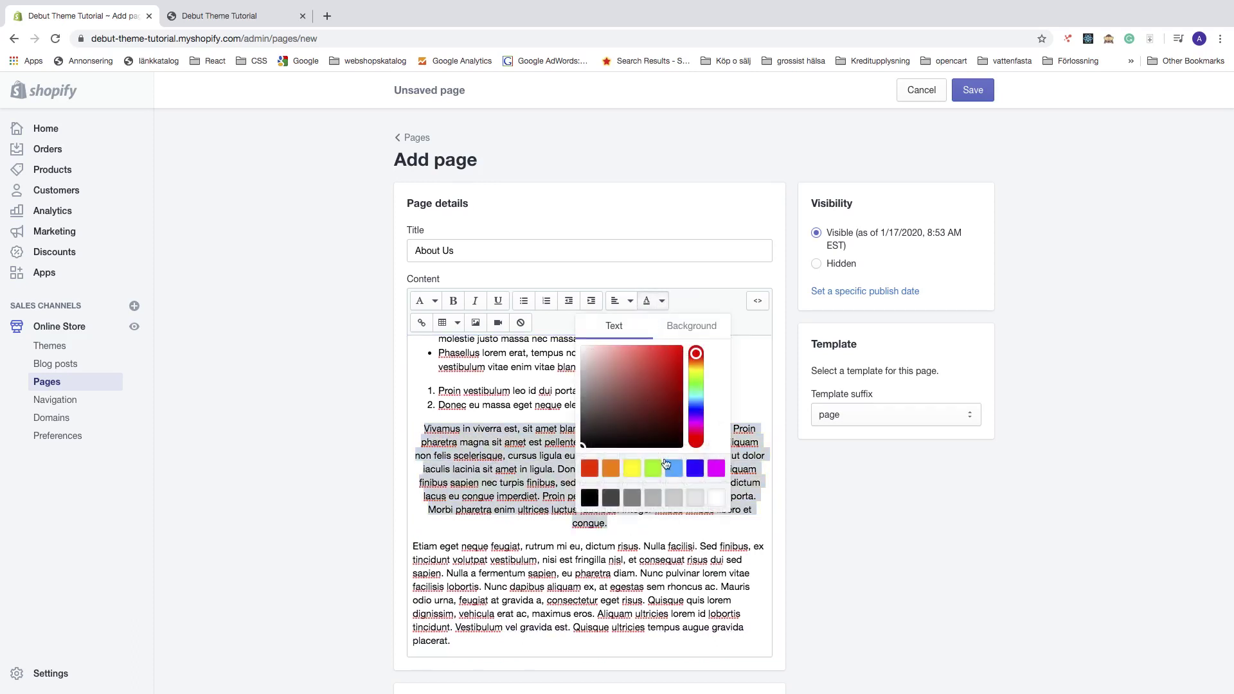
click(694, 469)
click(557, 520)
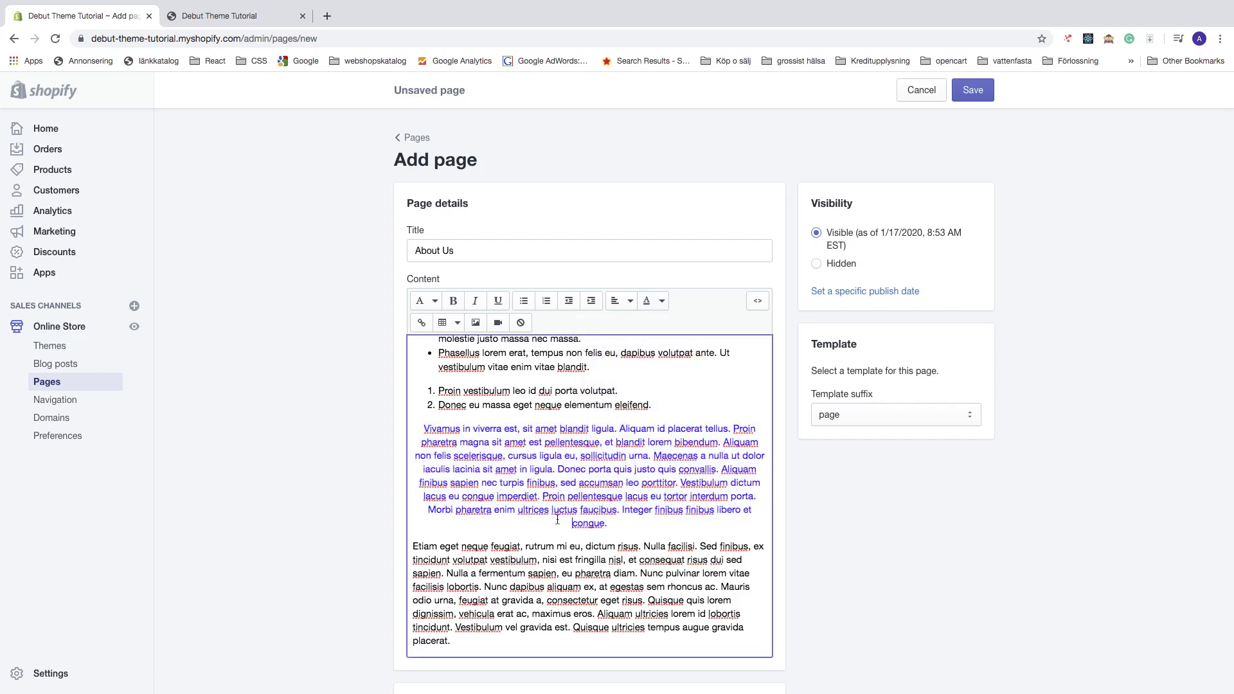
scroll(529, 516, down, 2)
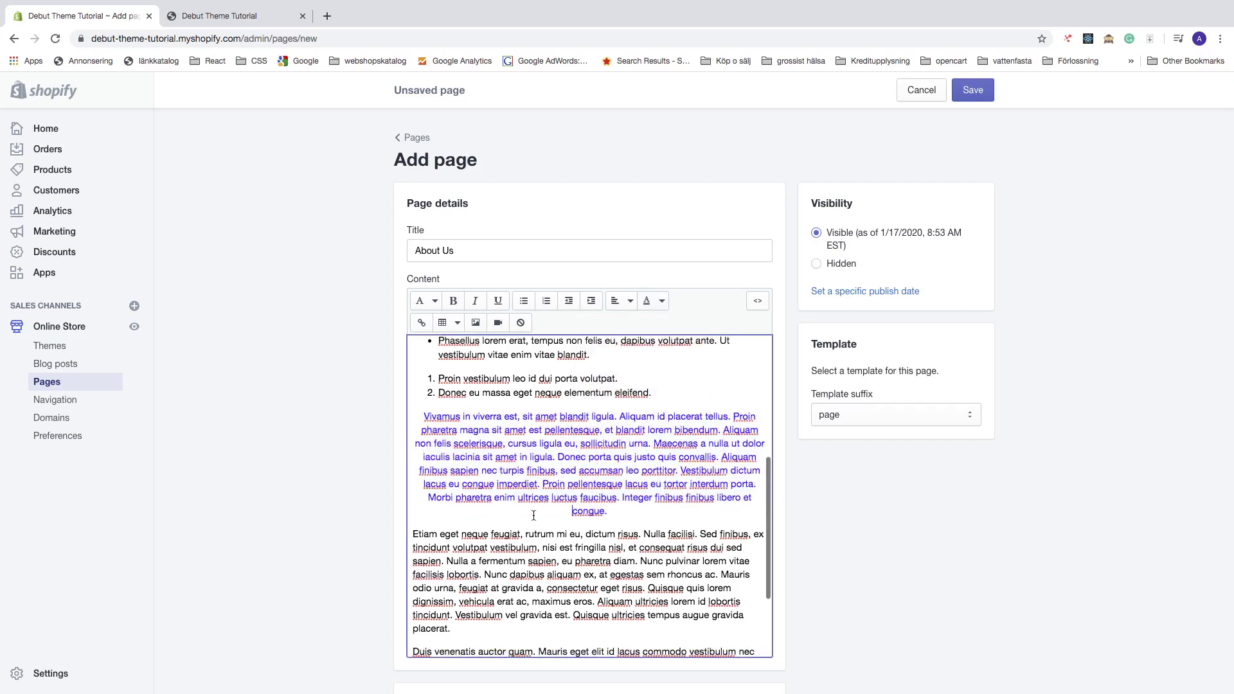
drag(413, 510, 640, 510)
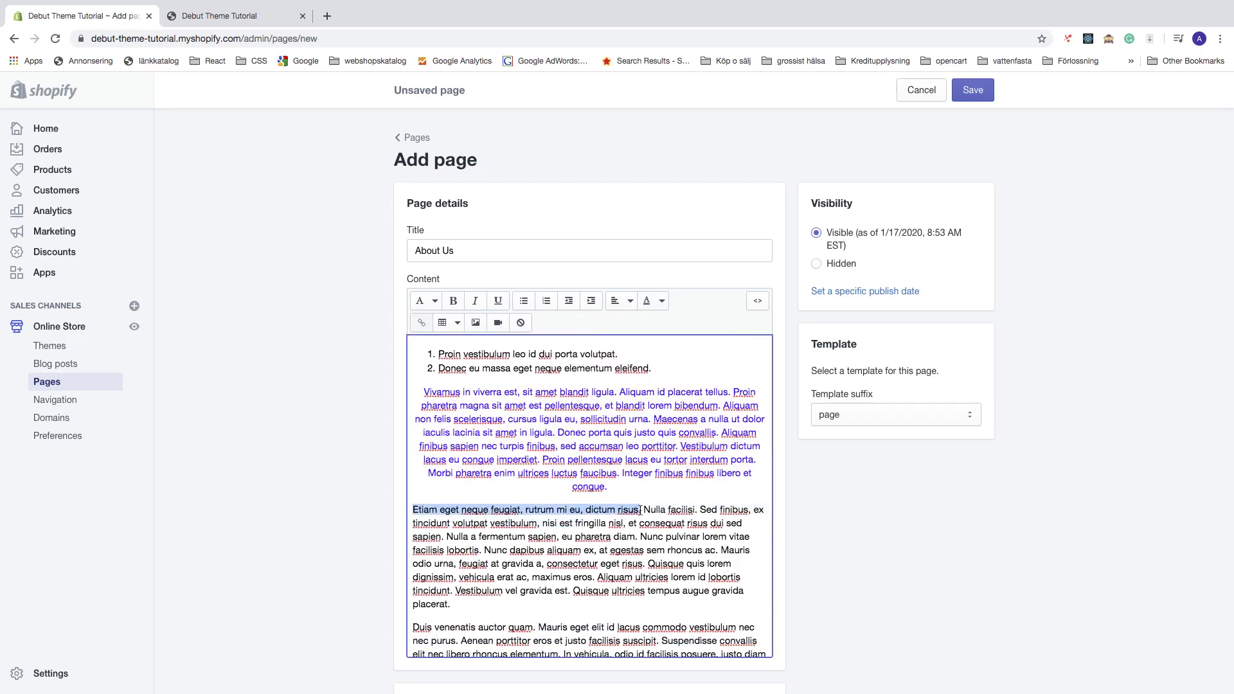
click(420, 321)
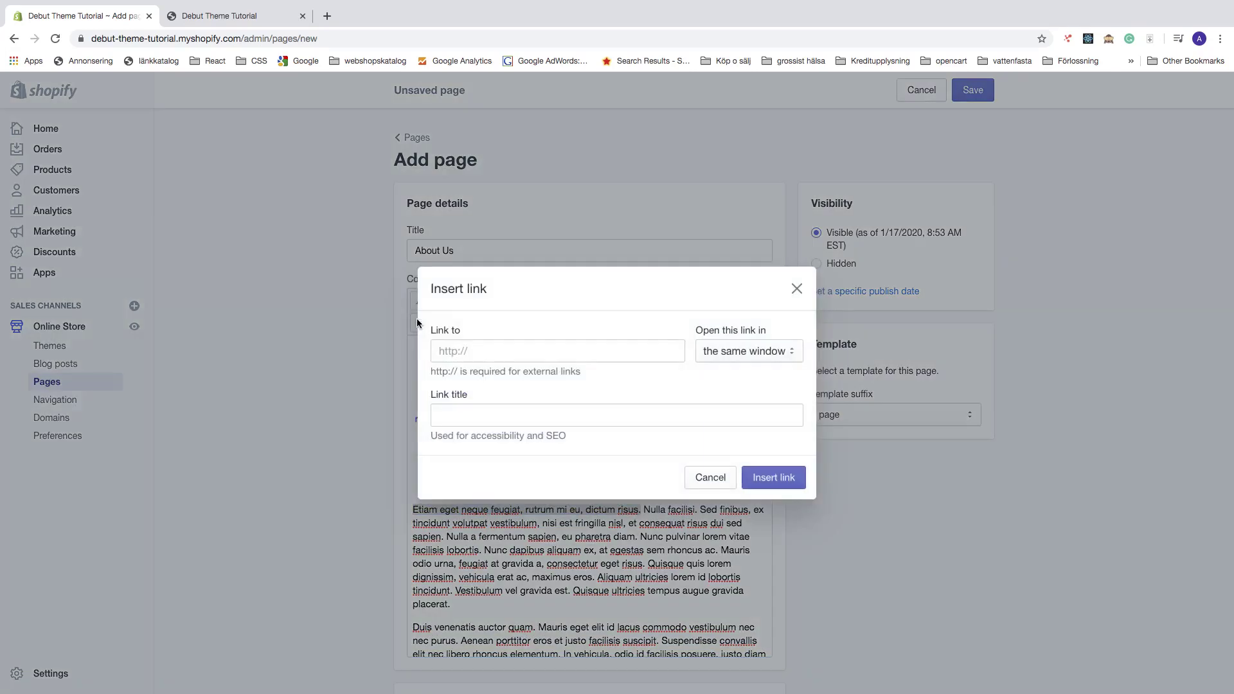
click(462, 351)
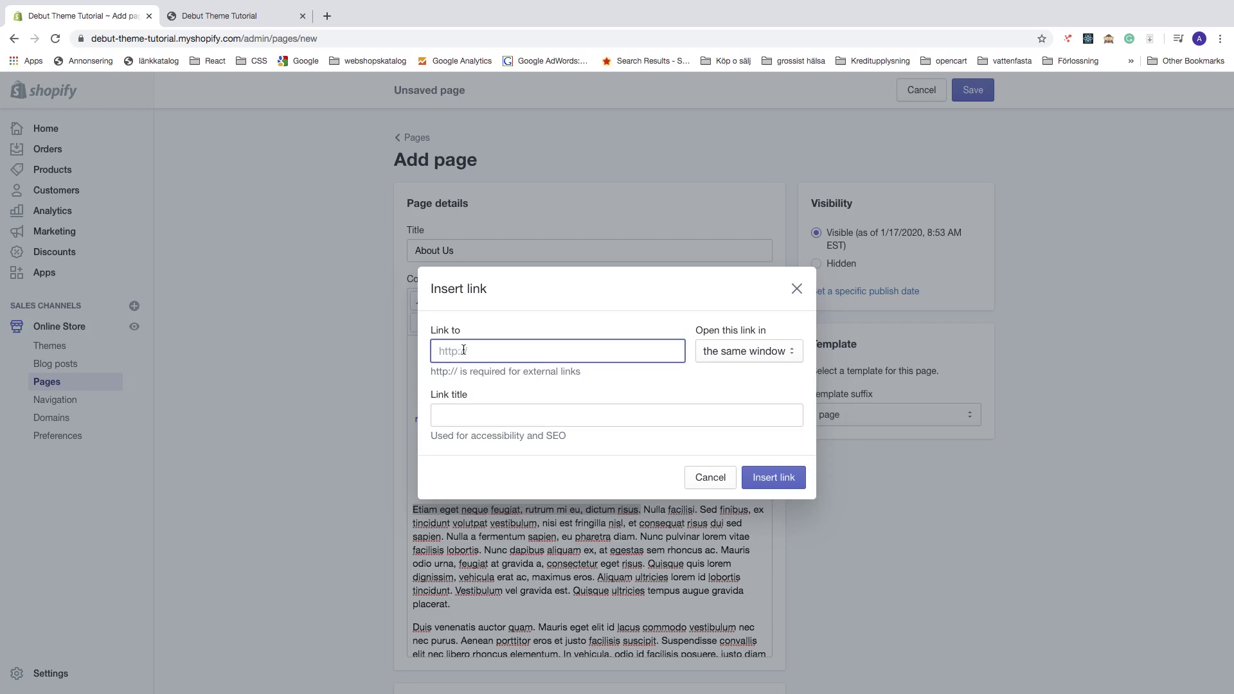
text(http://www.waatz.se)
- Set the link to open in a new window
click(747, 352)
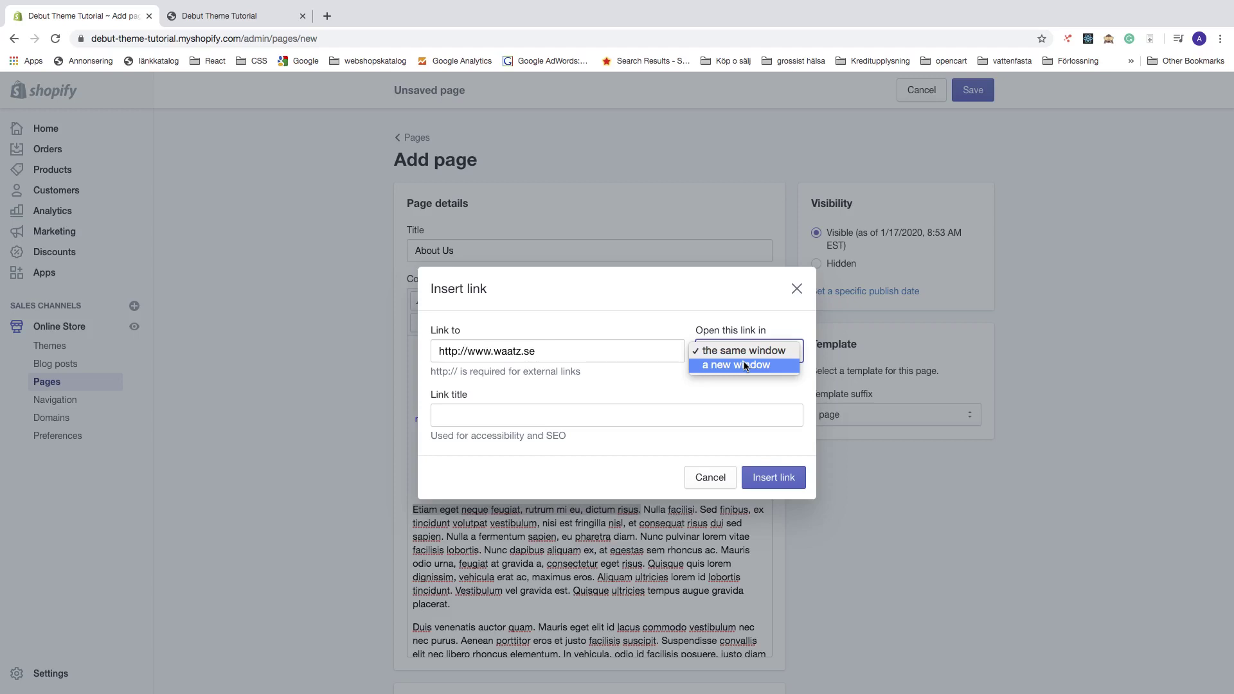
click(733, 364)
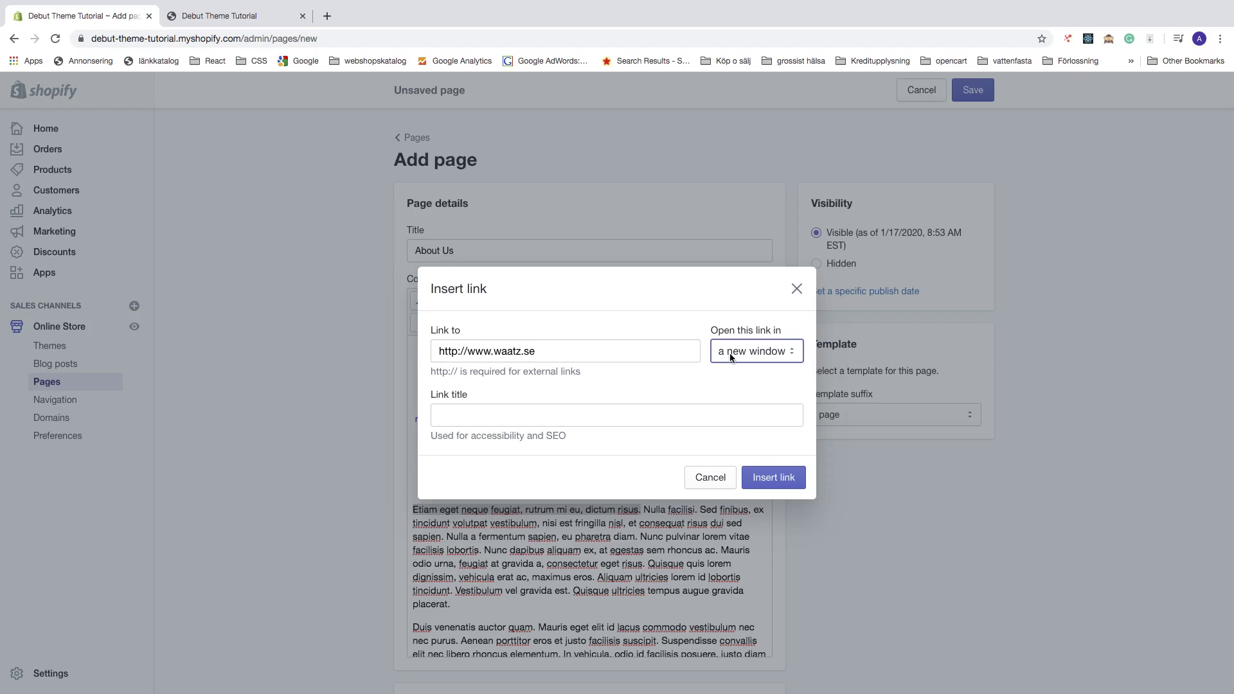
click(731, 358)
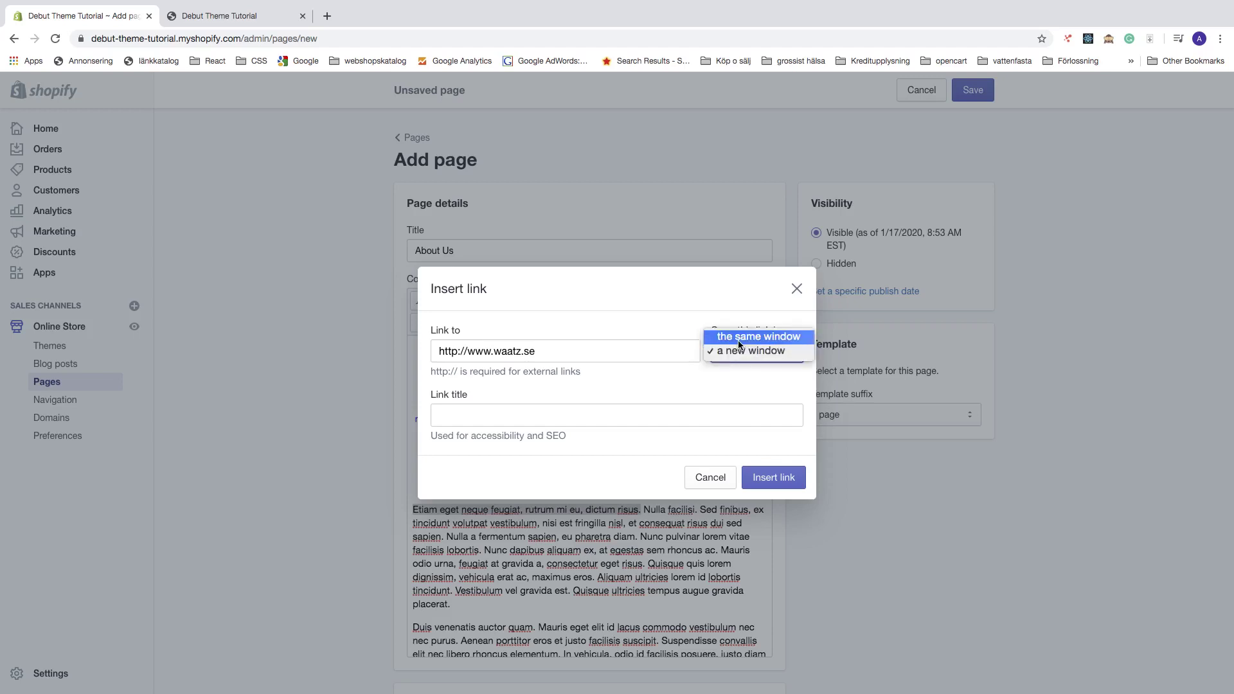
click(739, 337)
click(738, 354)
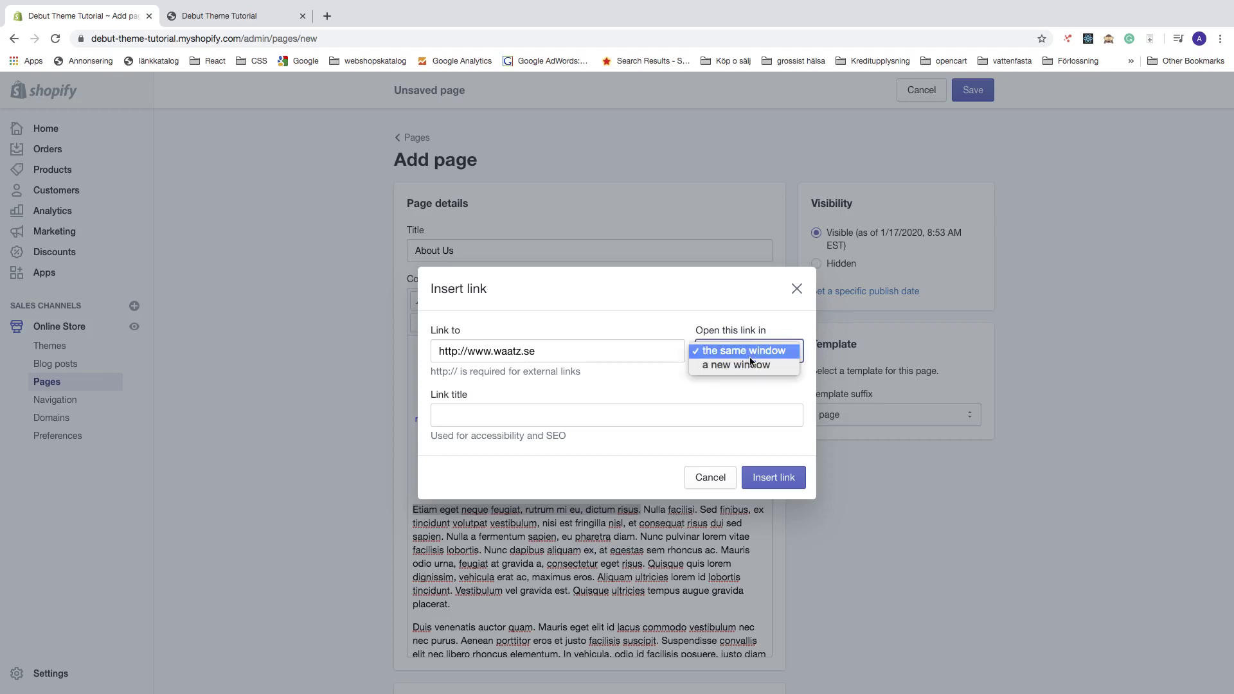
click(749, 366)
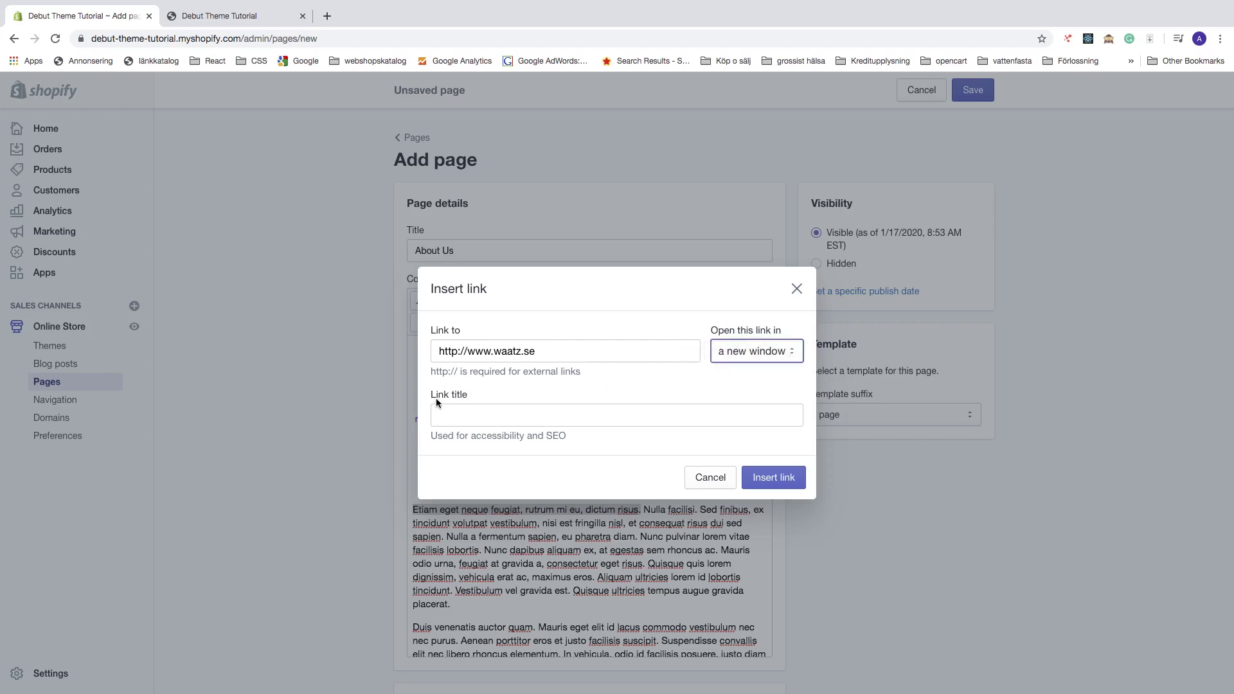
- Give the link the title "My Website" and insert it into the page content
click(466, 415)
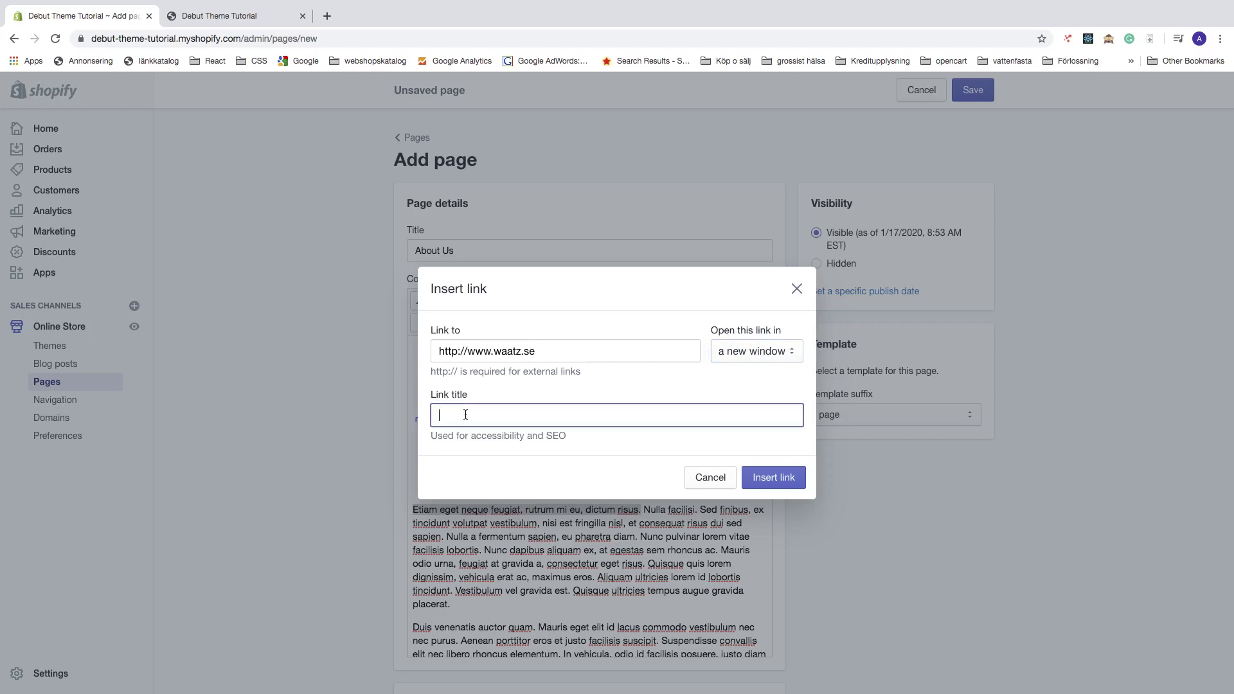
text(My Website)
click(771, 485)
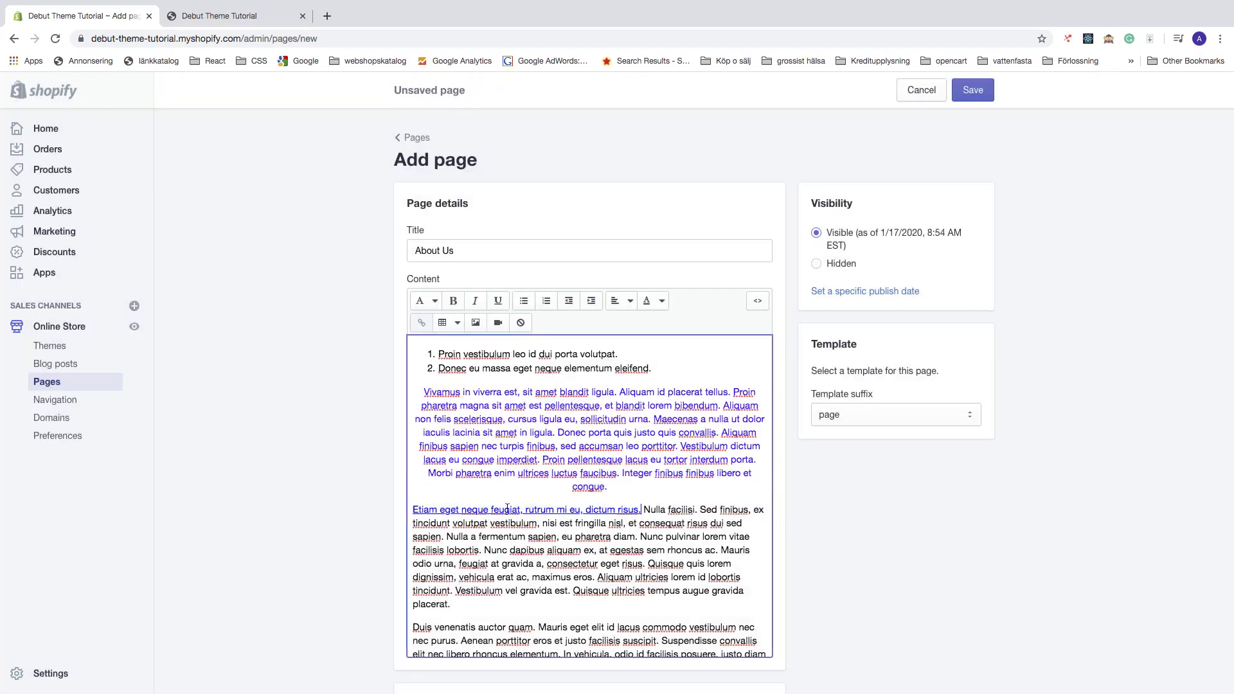
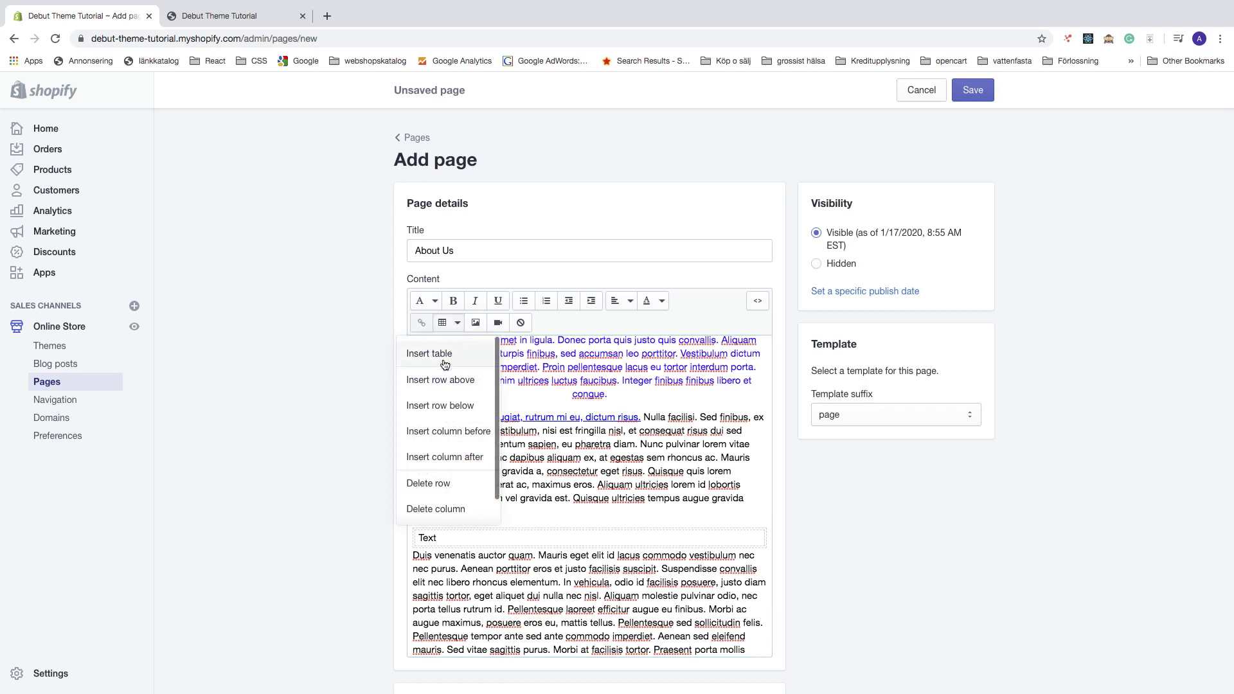
- Insert a row above the "Text" row in the table
click(441, 382)
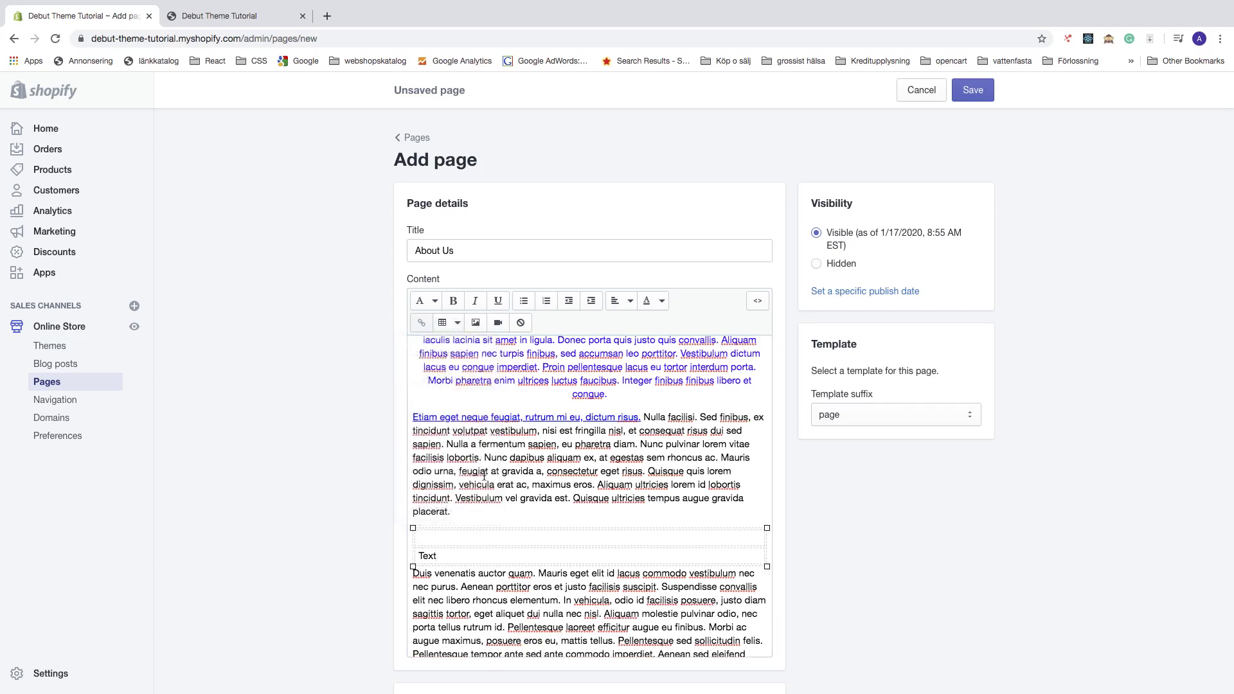
- Insert one column before and one column after the "Text" column in the table
click(457, 323)
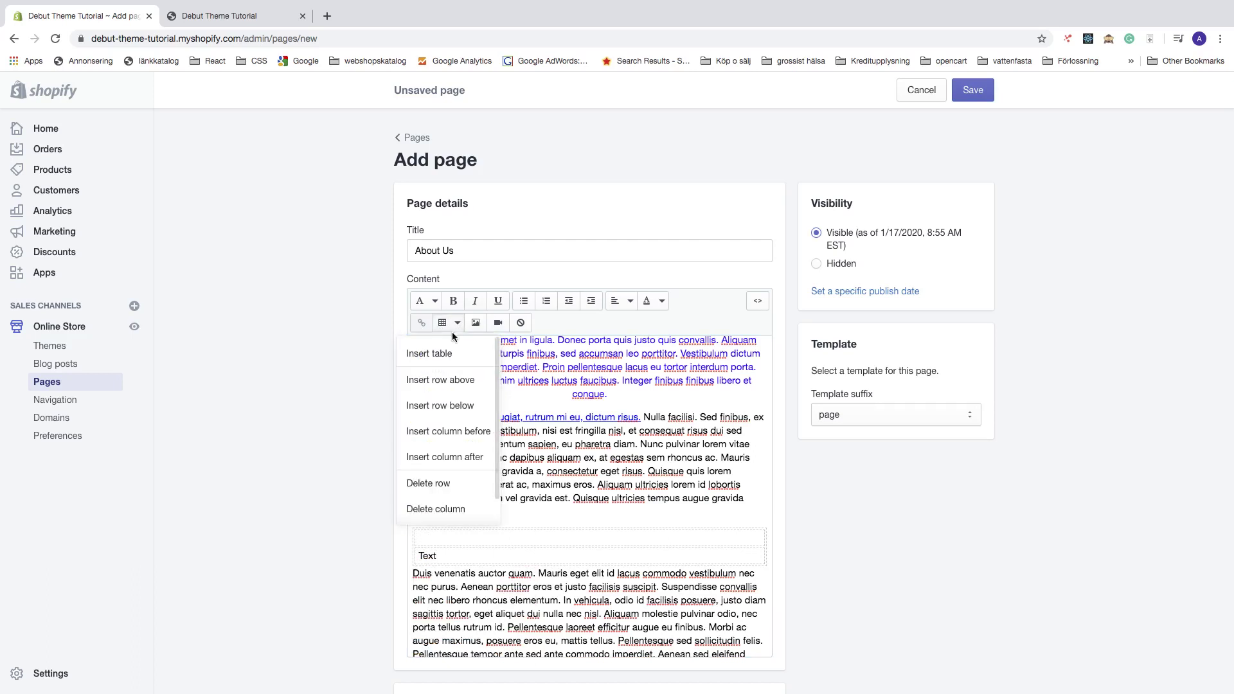
click(448, 436)
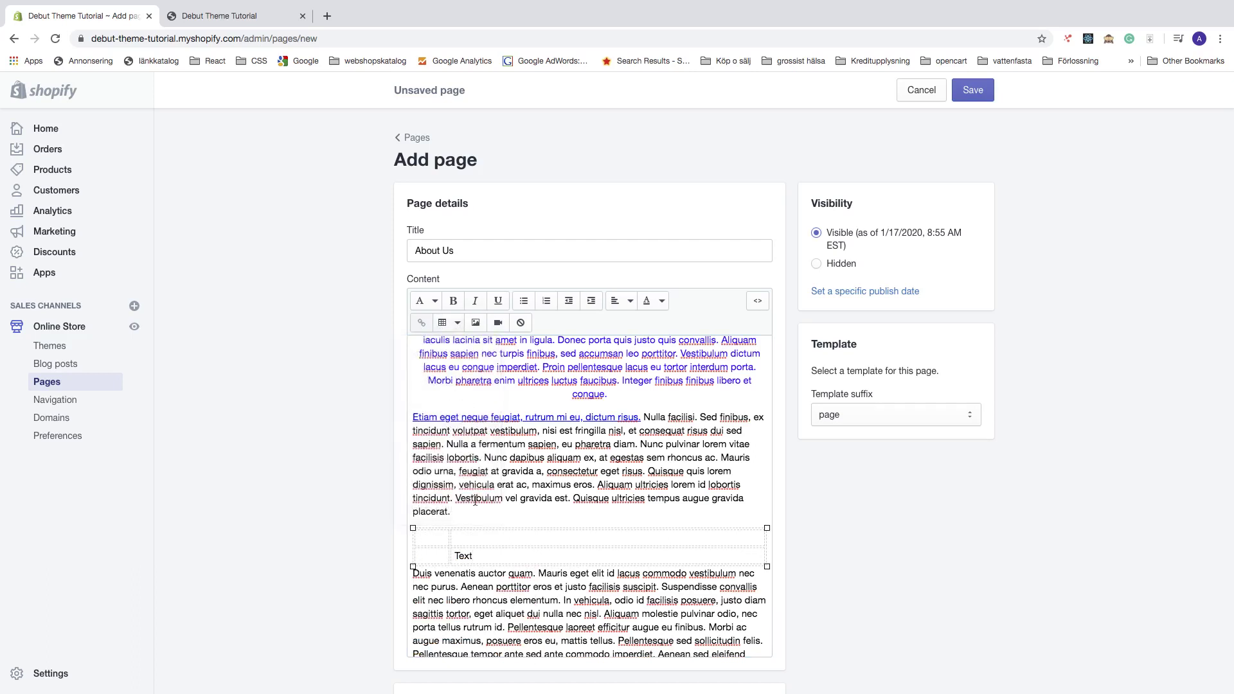
click(457, 323)
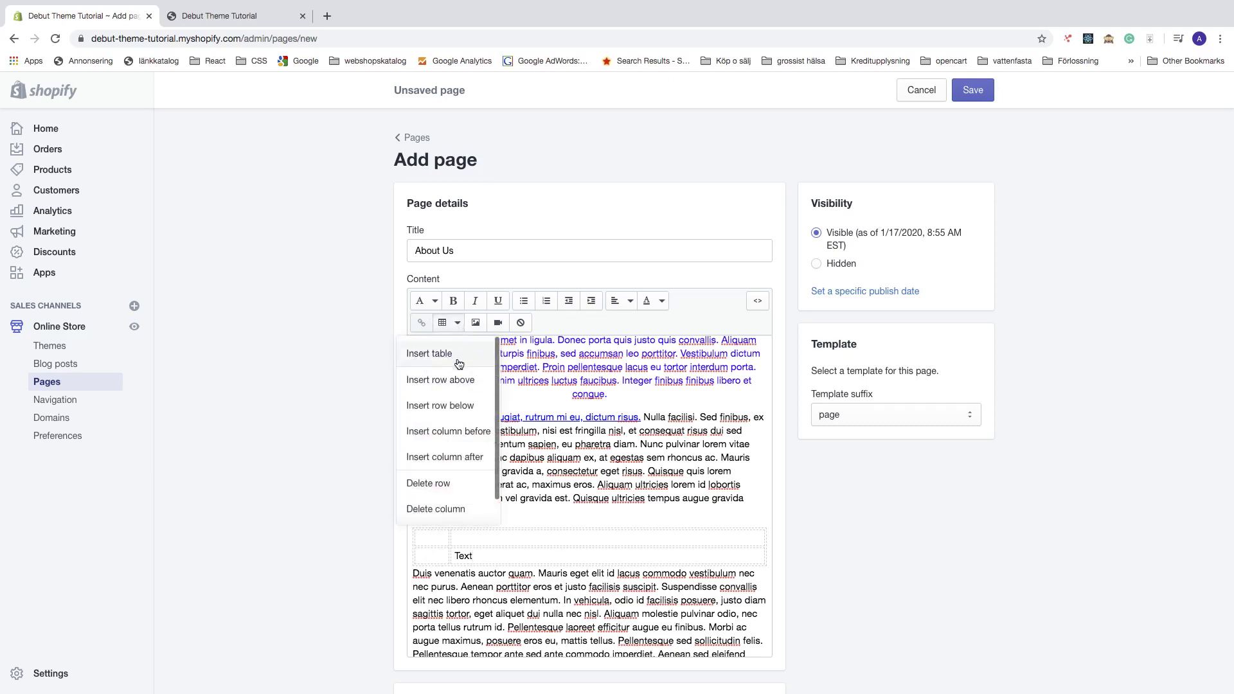
click(474, 456)
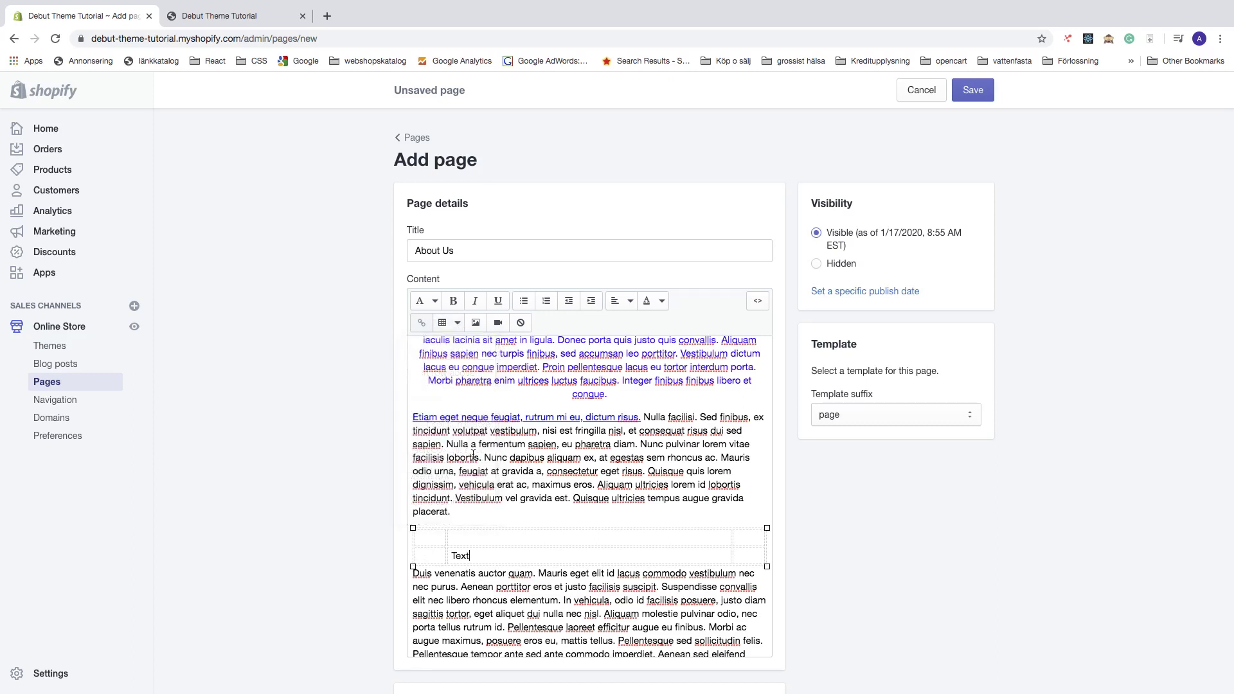
- Delete the table row containing "Text" and one of the remaining table's columns
click(457, 323)
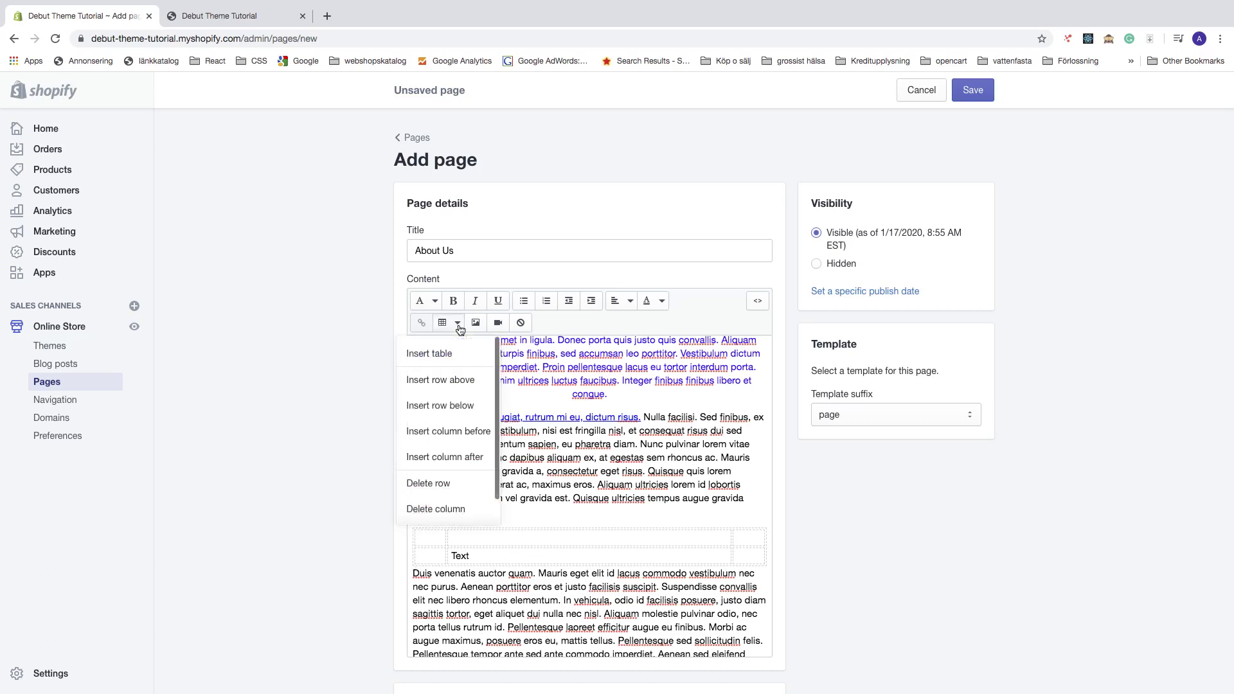
scroll(448, 427, down, 2)
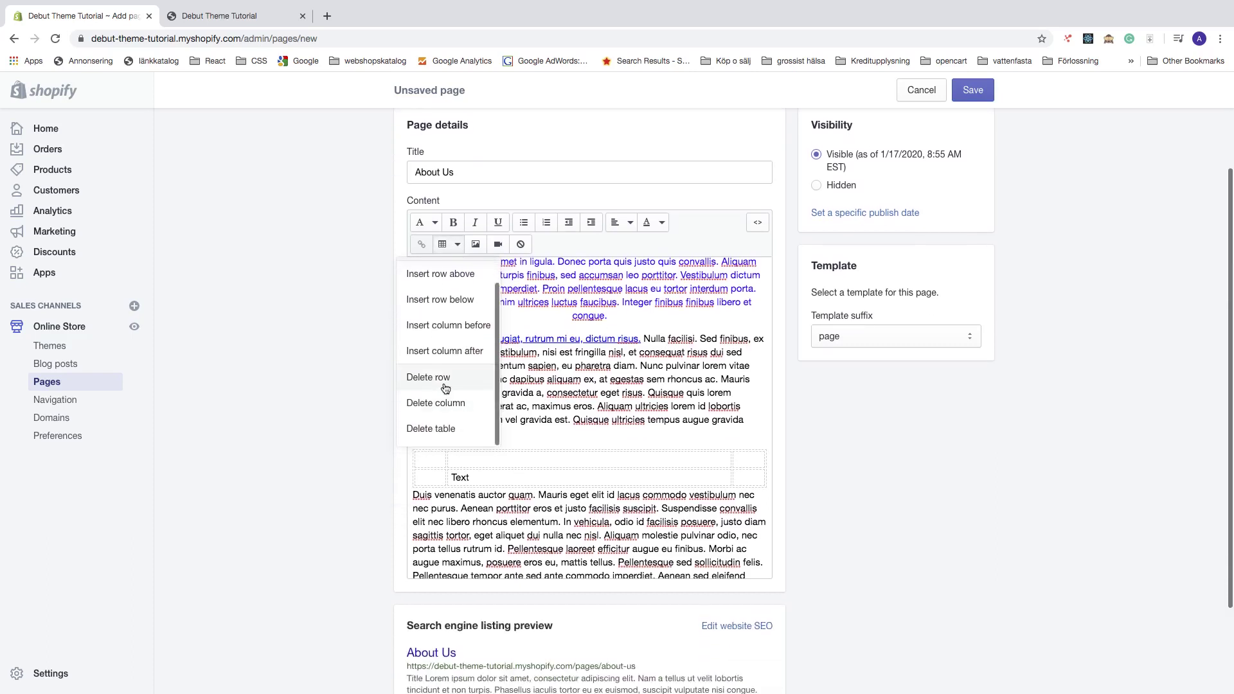
click(446, 379)
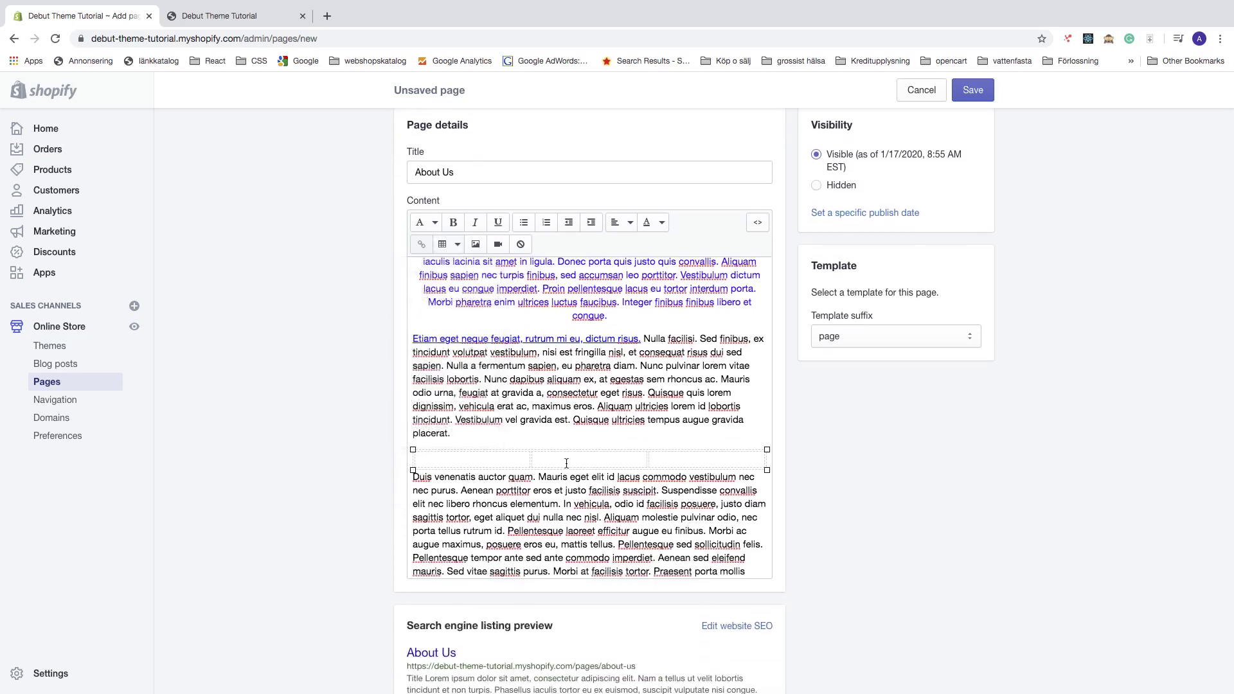
click(458, 244)
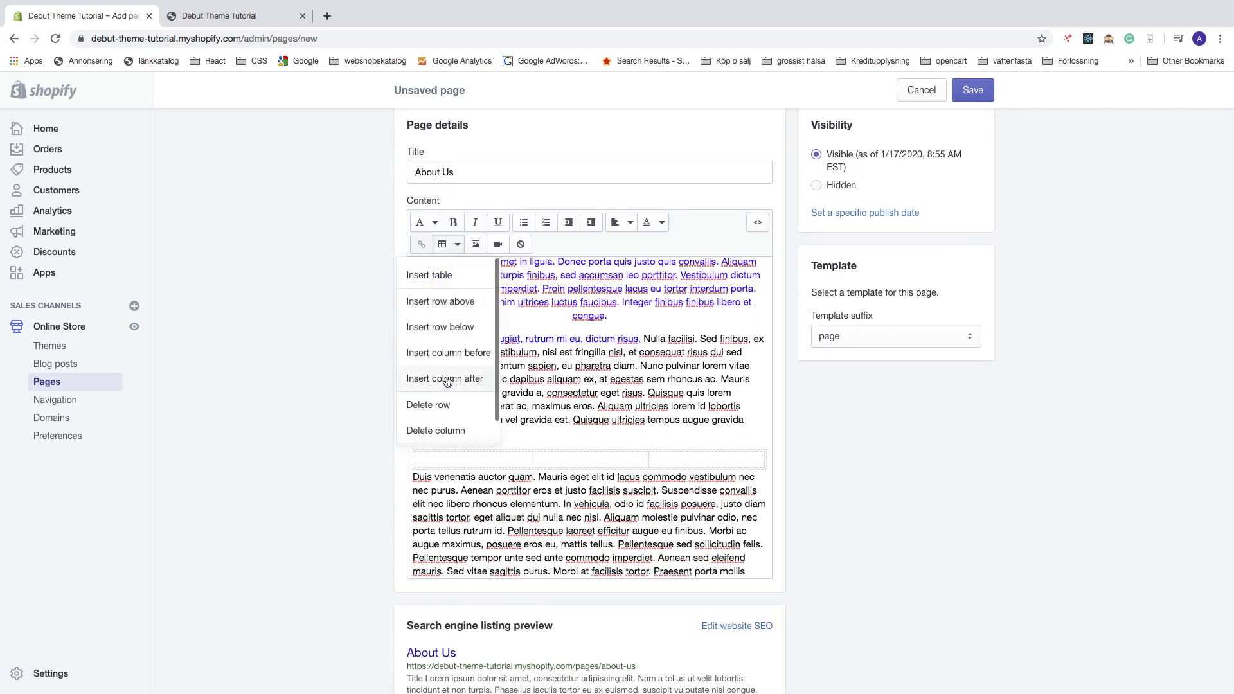
click(444, 430)
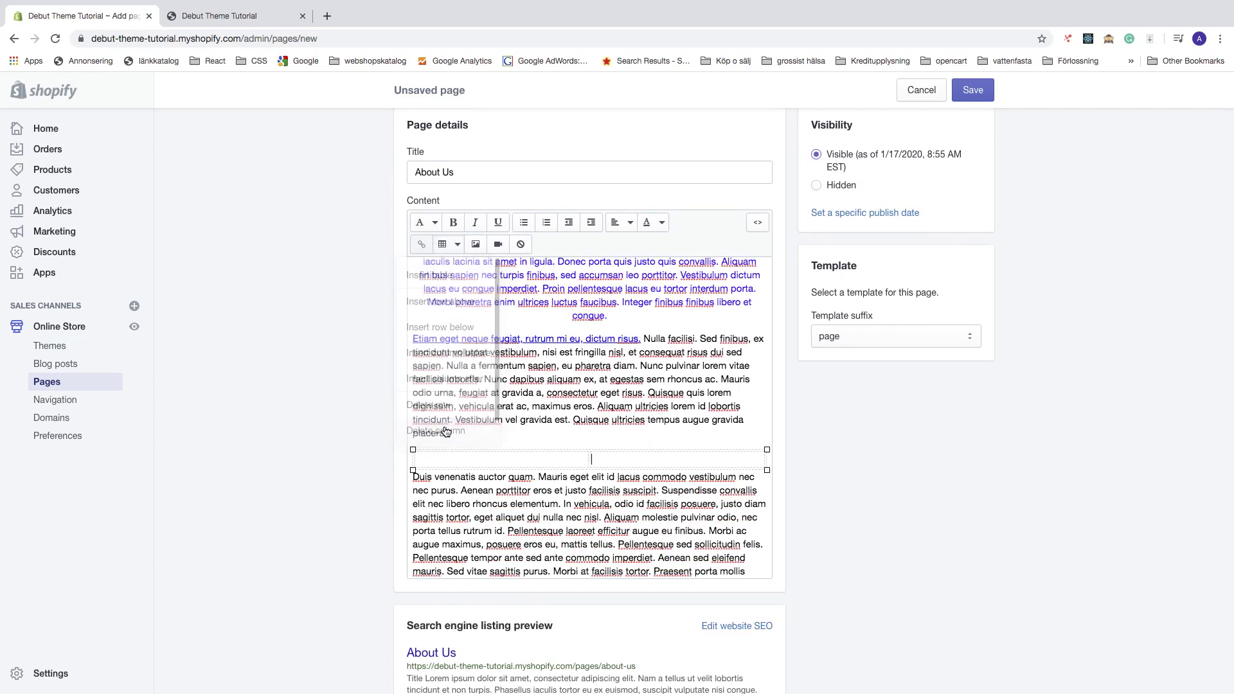
- Delete the whole table and add an empty line below the paragraph ending in "placerat."
click(455, 246)
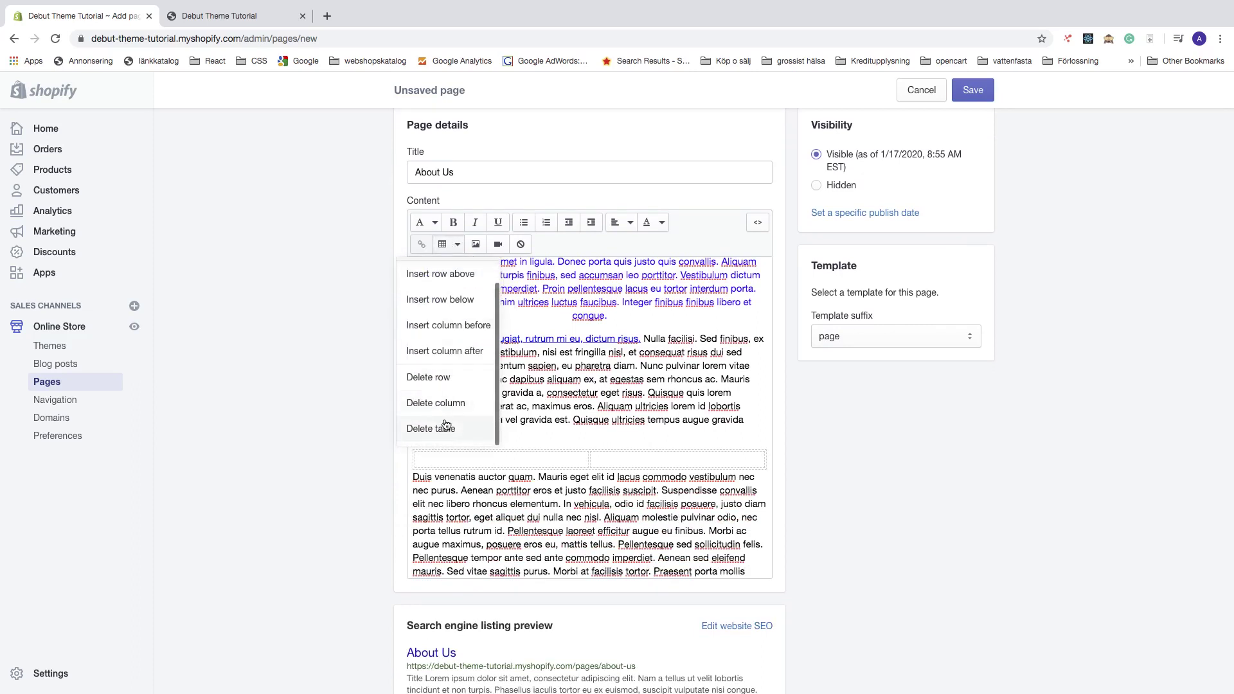
click(446, 427)
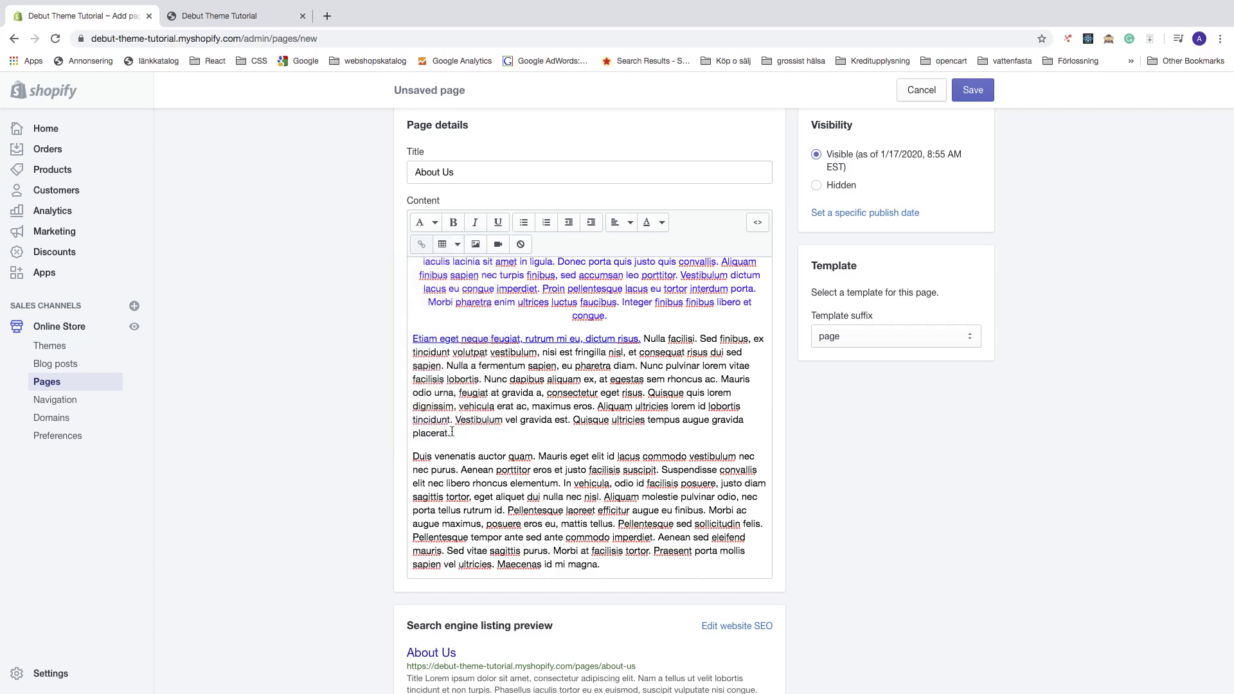
click(453, 433)
key(Return)
key(Return)
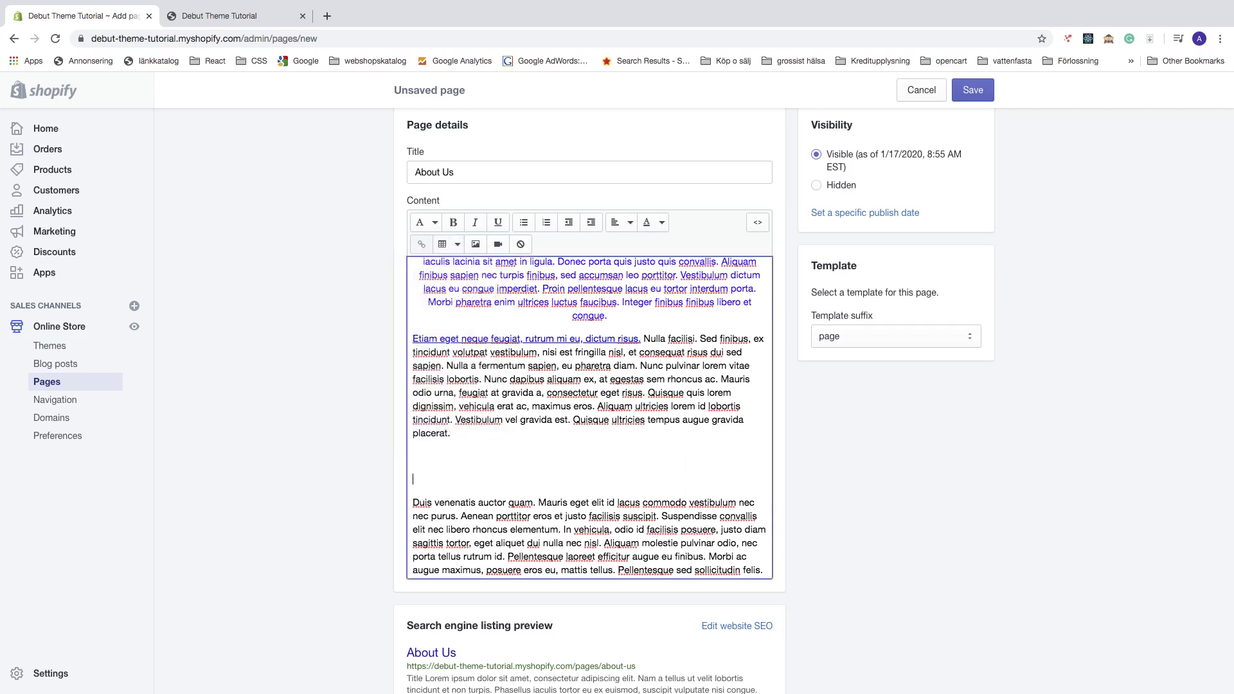
key(BackSpace)
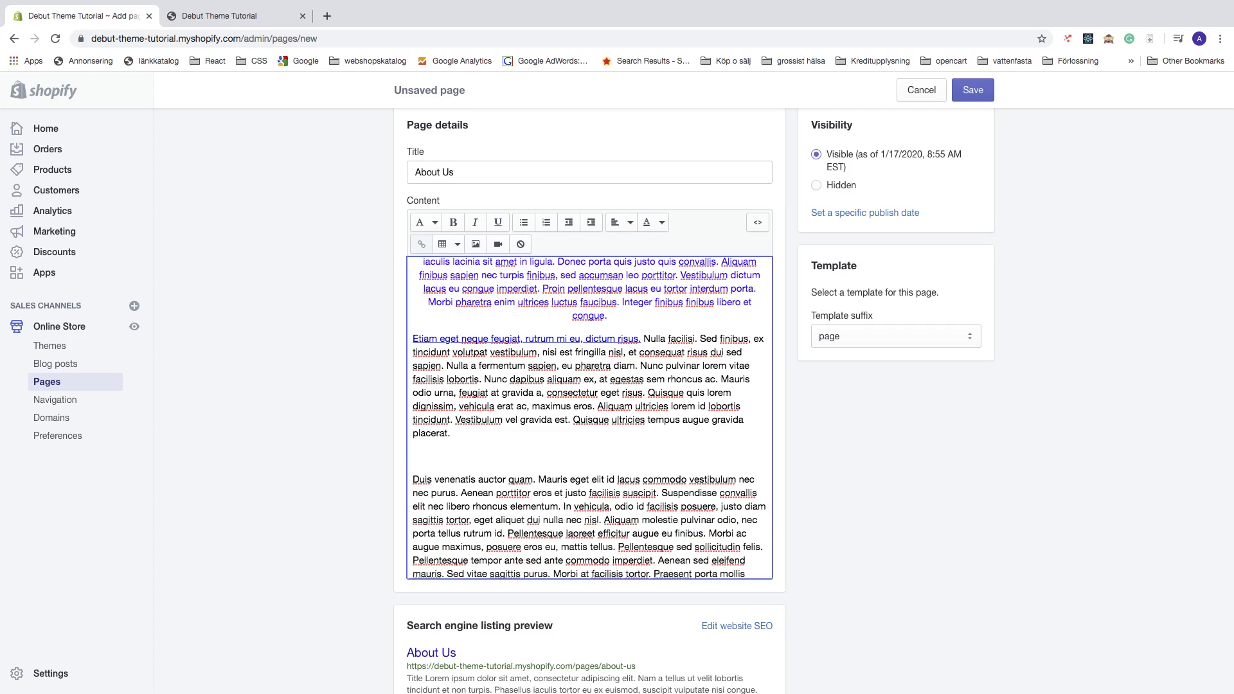
- Insert a new table on the empty line and enter "text" in its cell
click(457, 246)
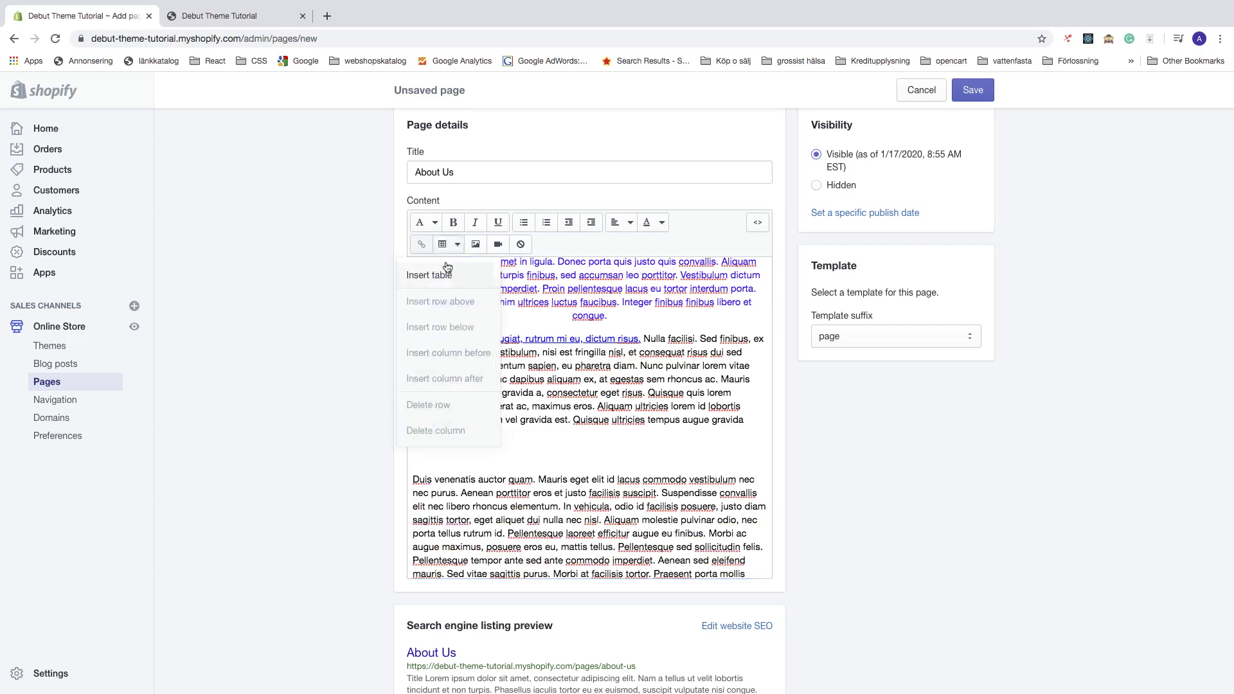
click(425, 275)
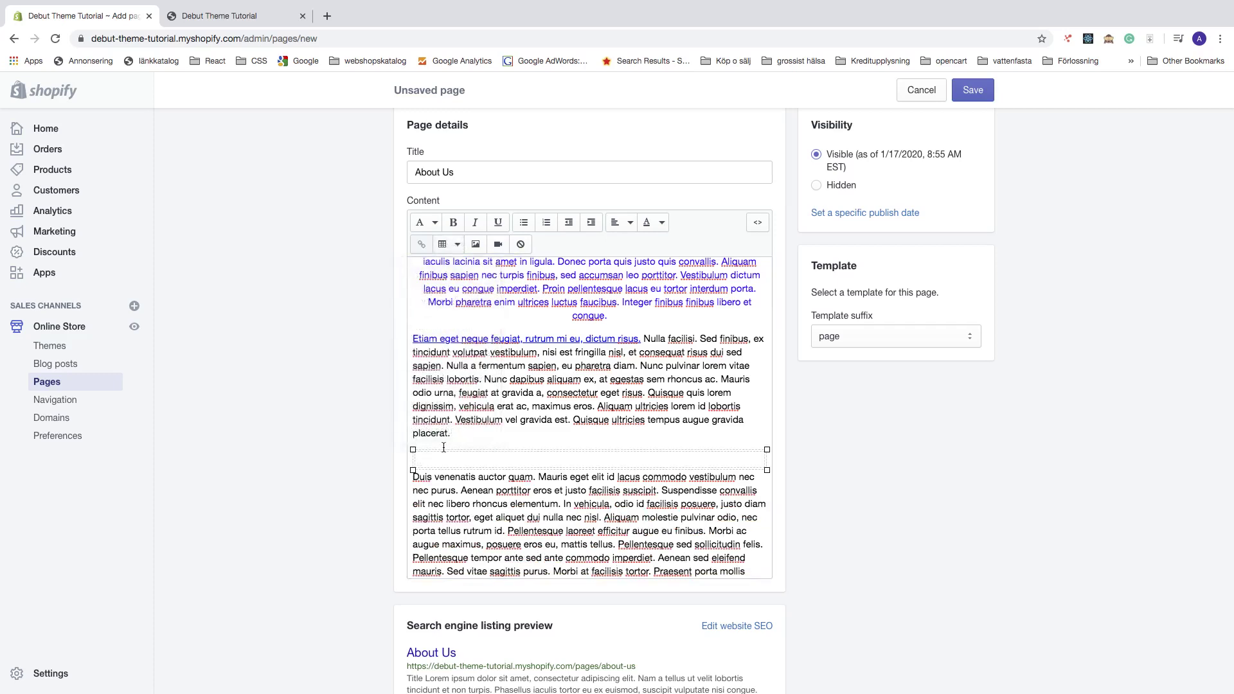
text(text)
- Add a row below and a column before the "text" cell in the new table
click(457, 244)
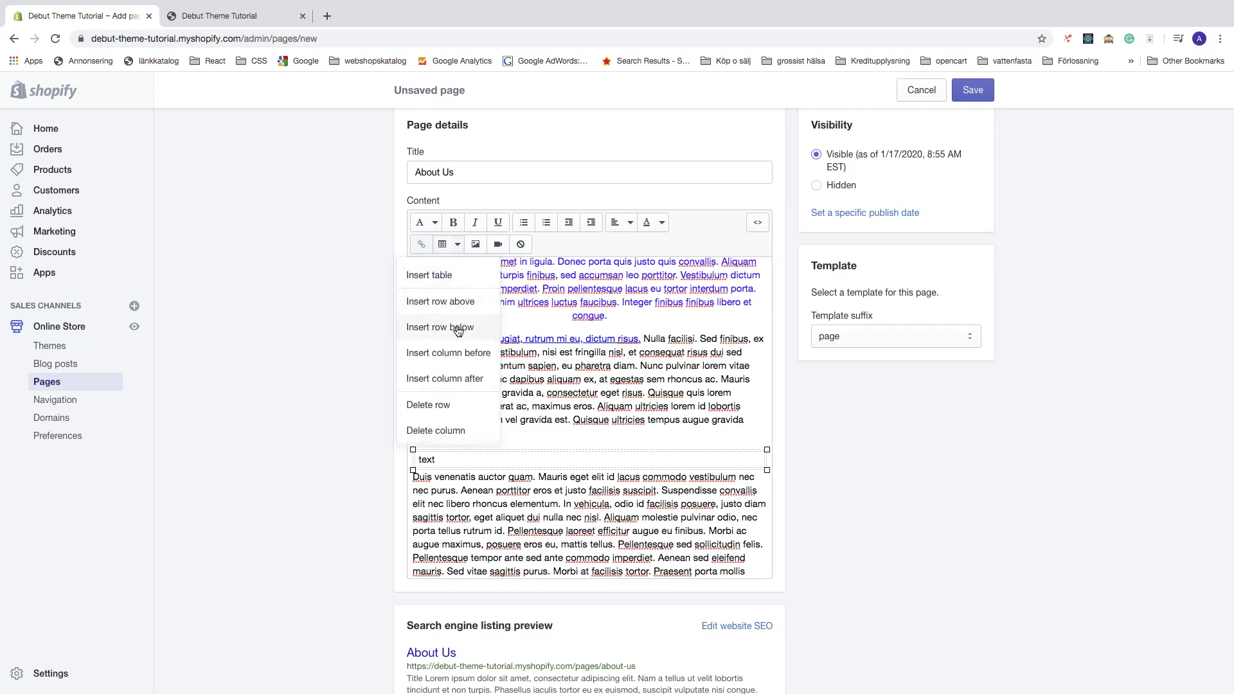
click(458, 329)
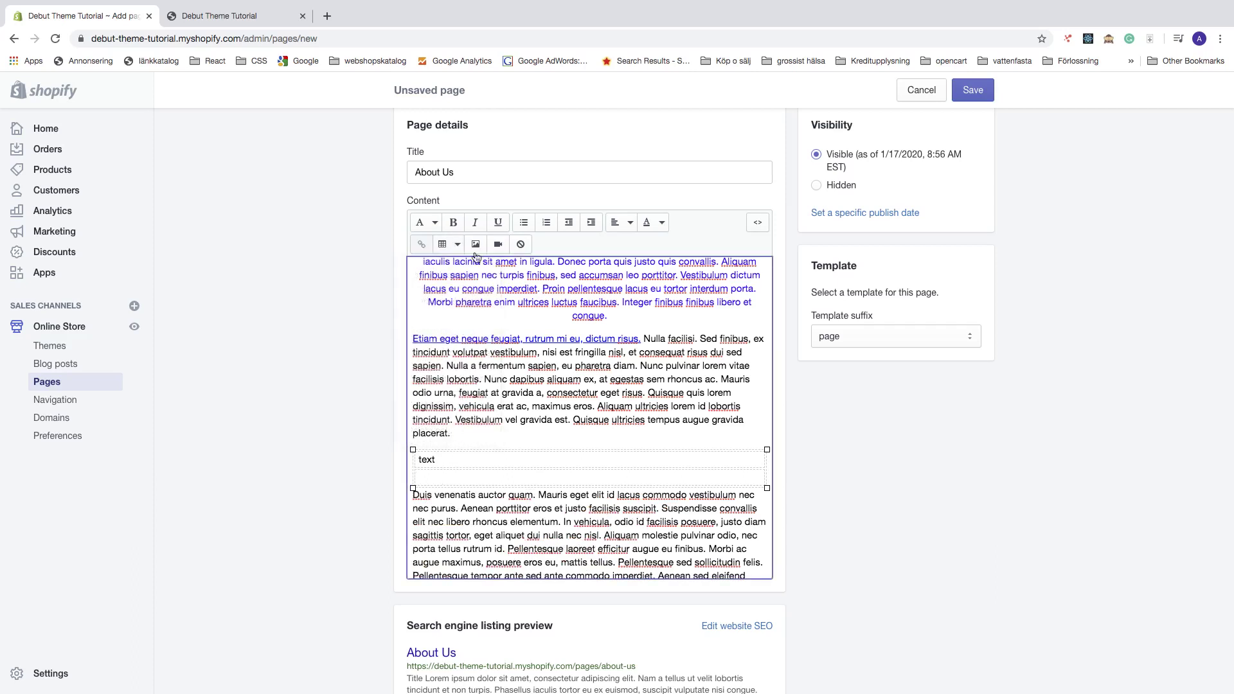
click(457, 245)
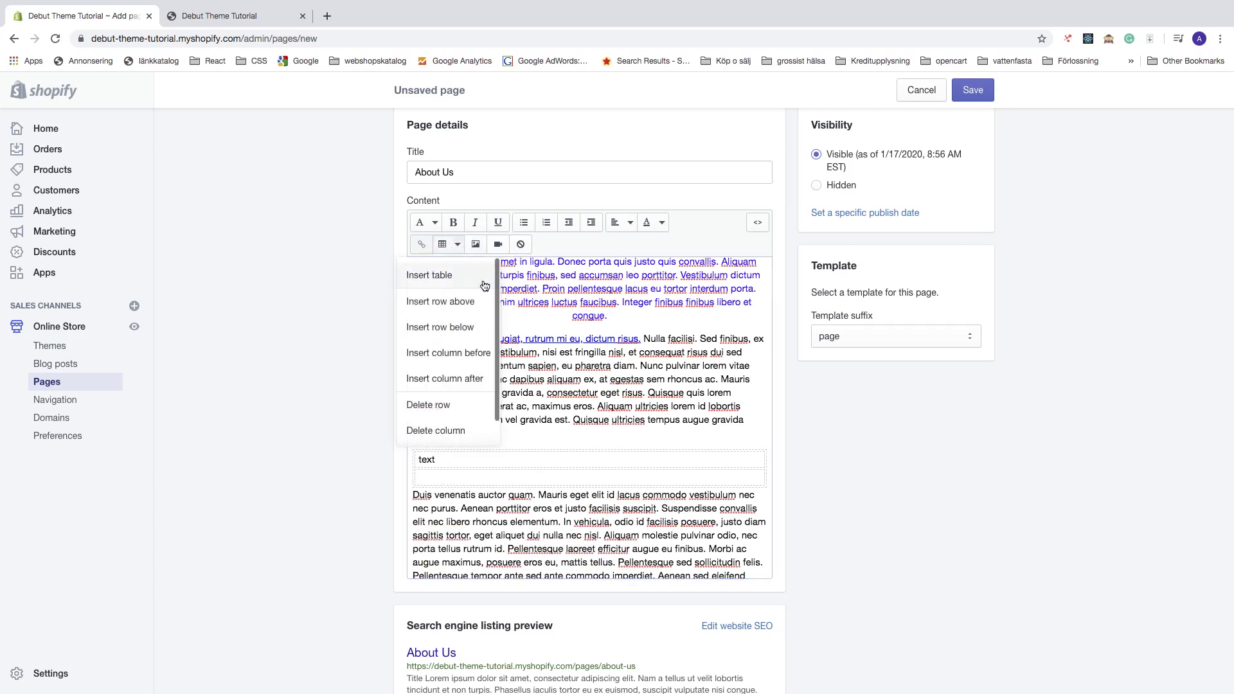
click(453, 354)
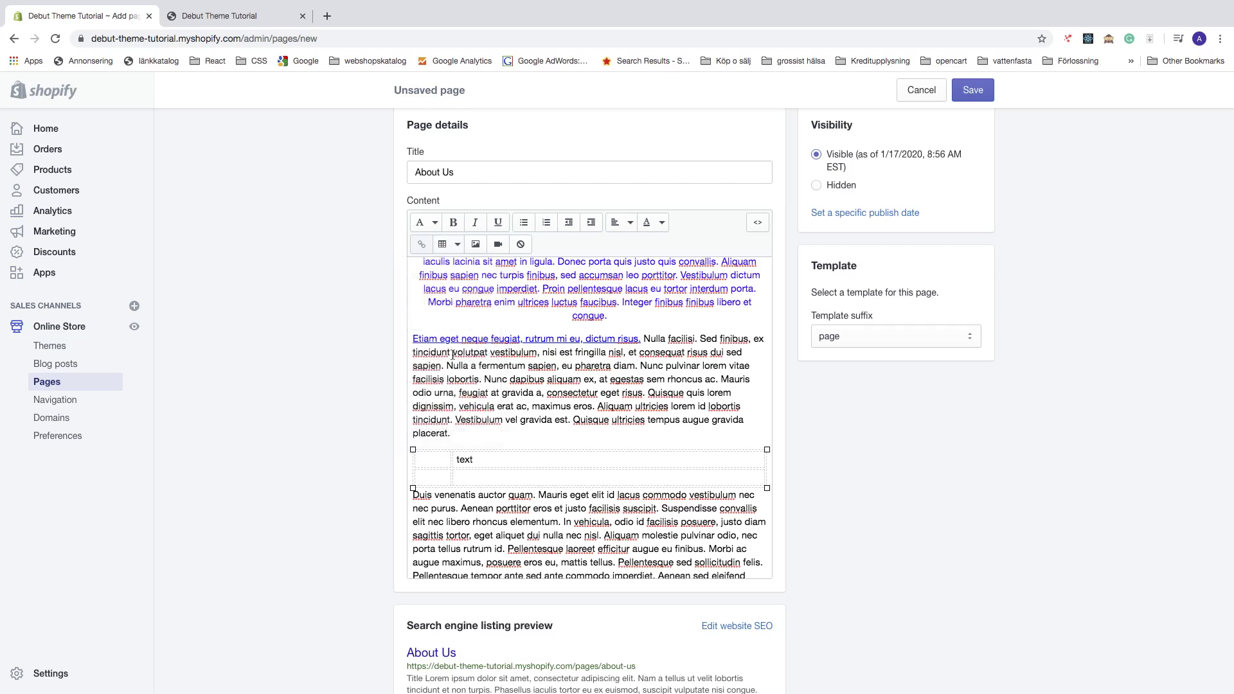
- Add two empty lines between the table and the paragraph starting with "Duis venenatis"
click(459, 475)
click(413, 479)
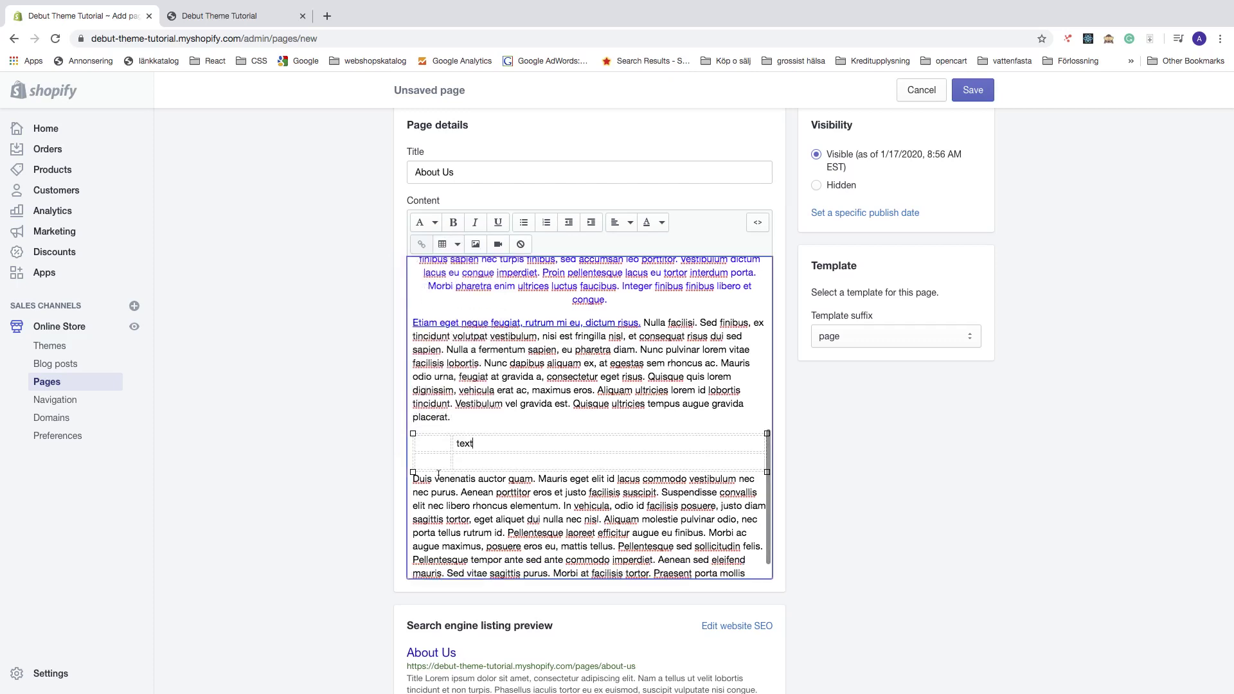
key(Return)
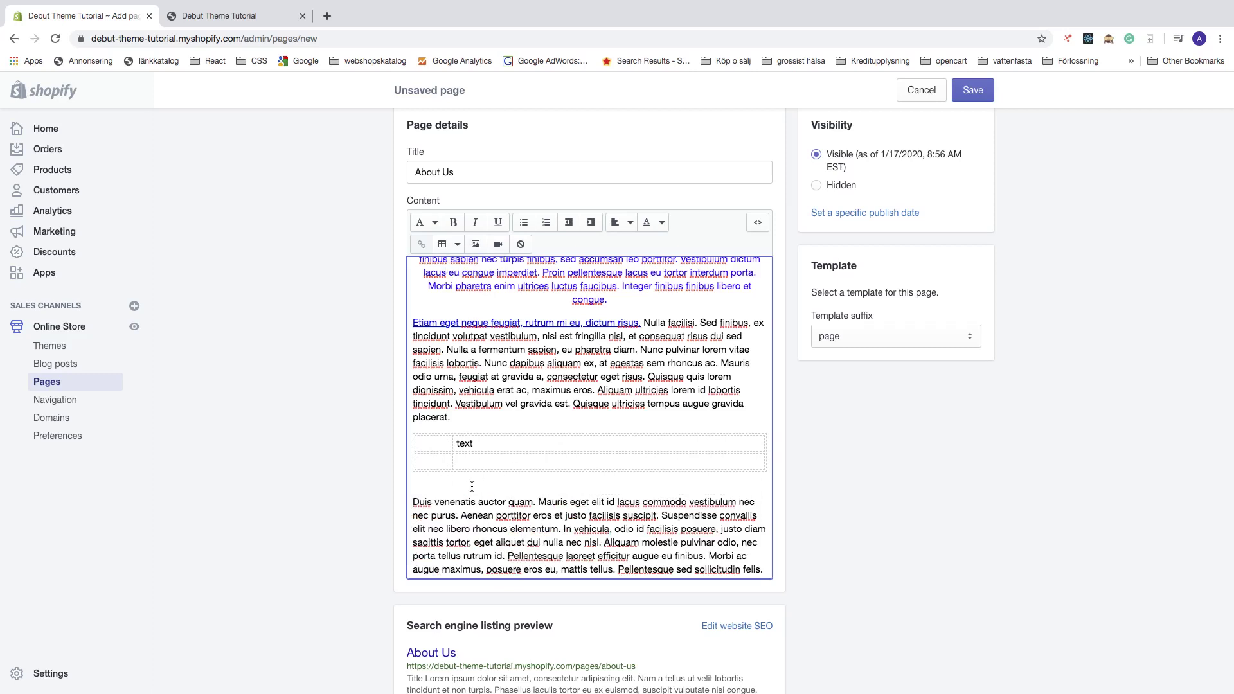
key(Return)
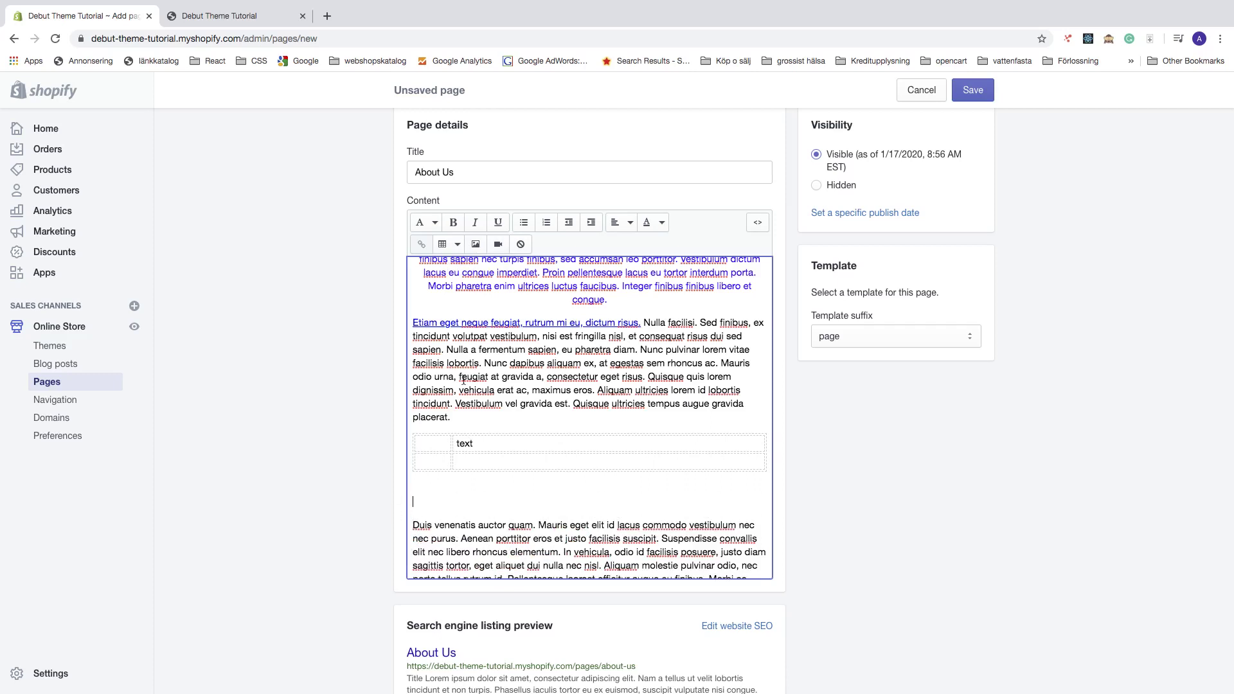
- Start inserting an image into the page and upload the "How to Cancel YouTube…rial 2020" image file
click(477, 246)
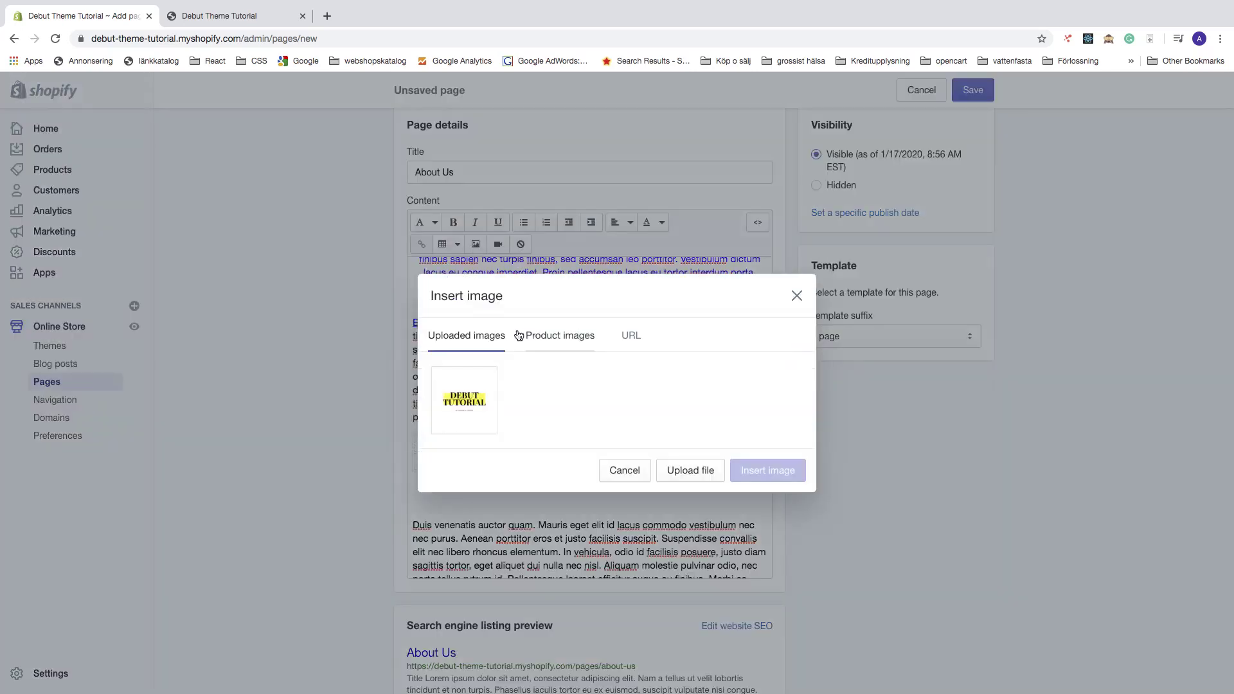
click(554, 338)
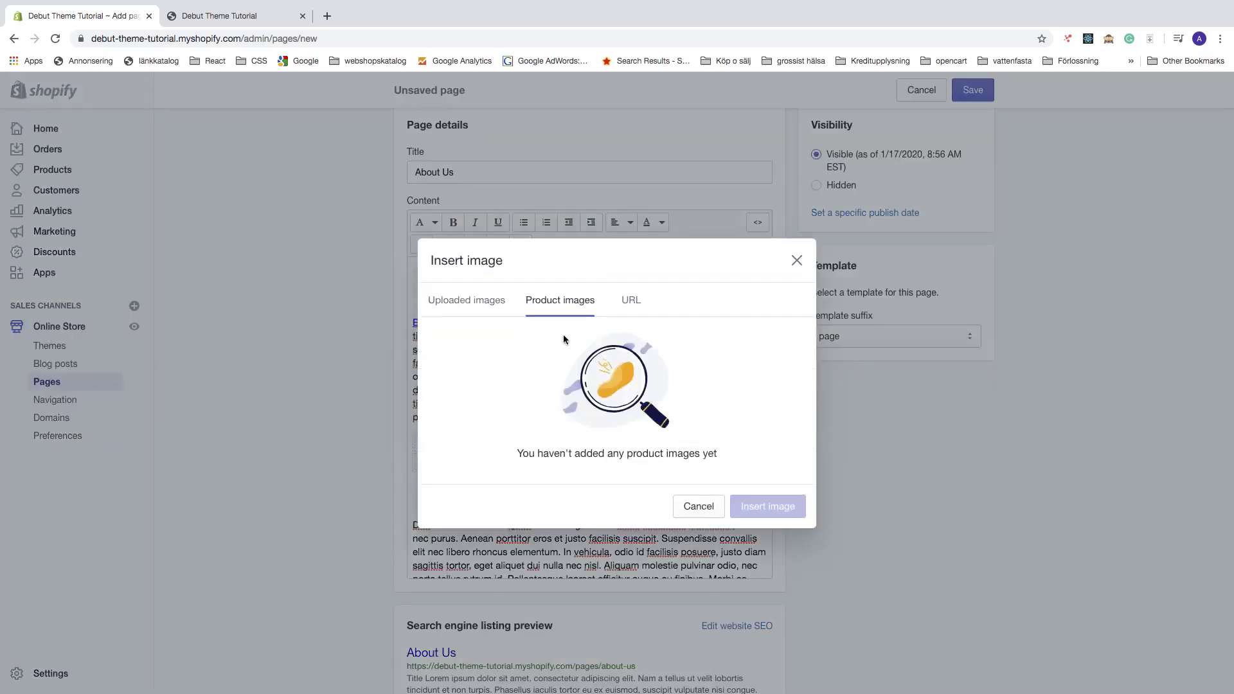
click(622, 308)
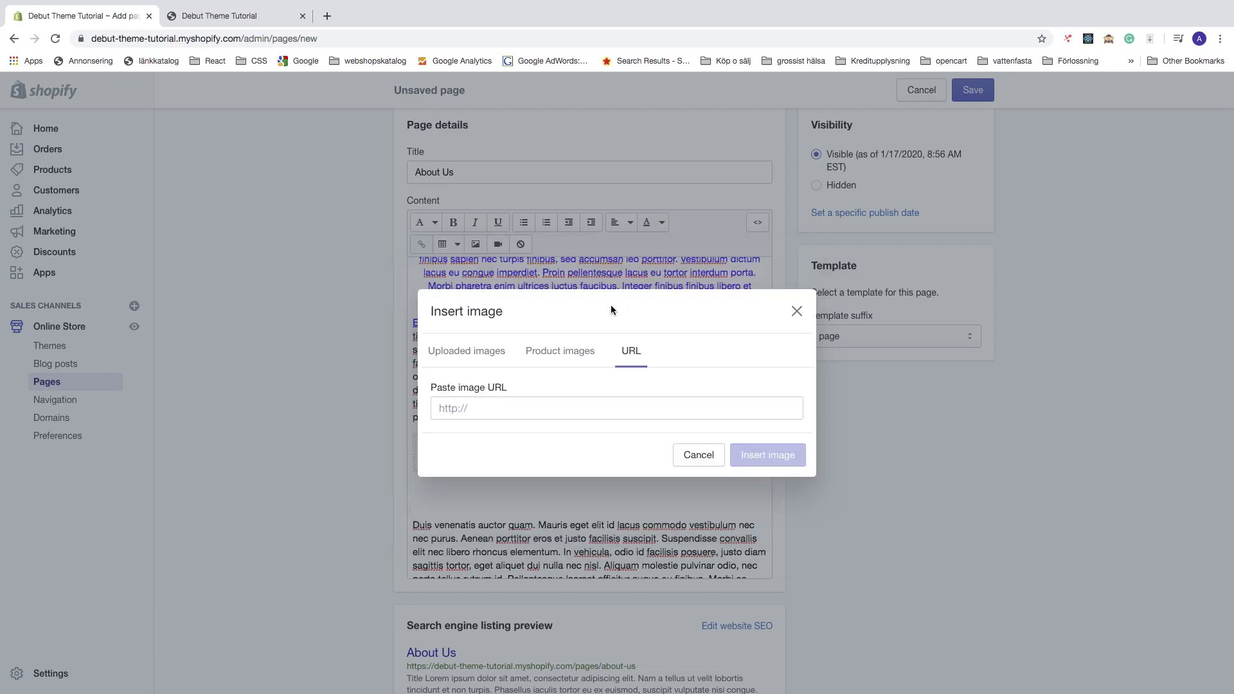
click(456, 353)
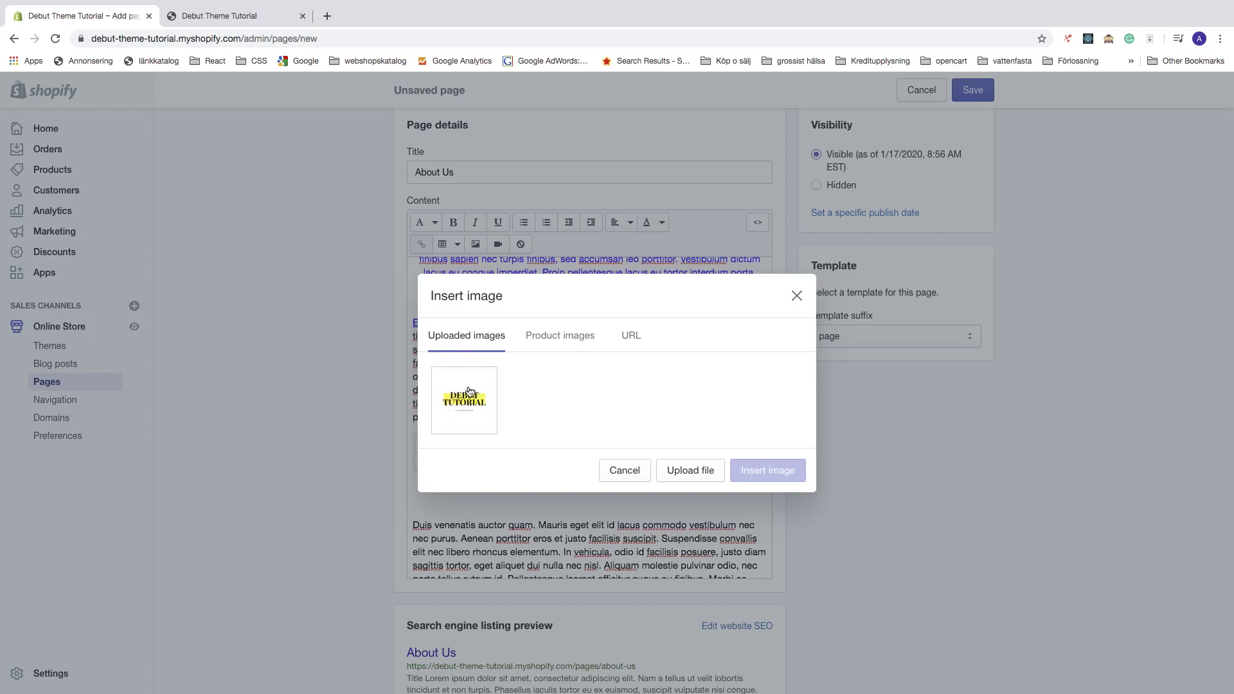
click(691, 471)
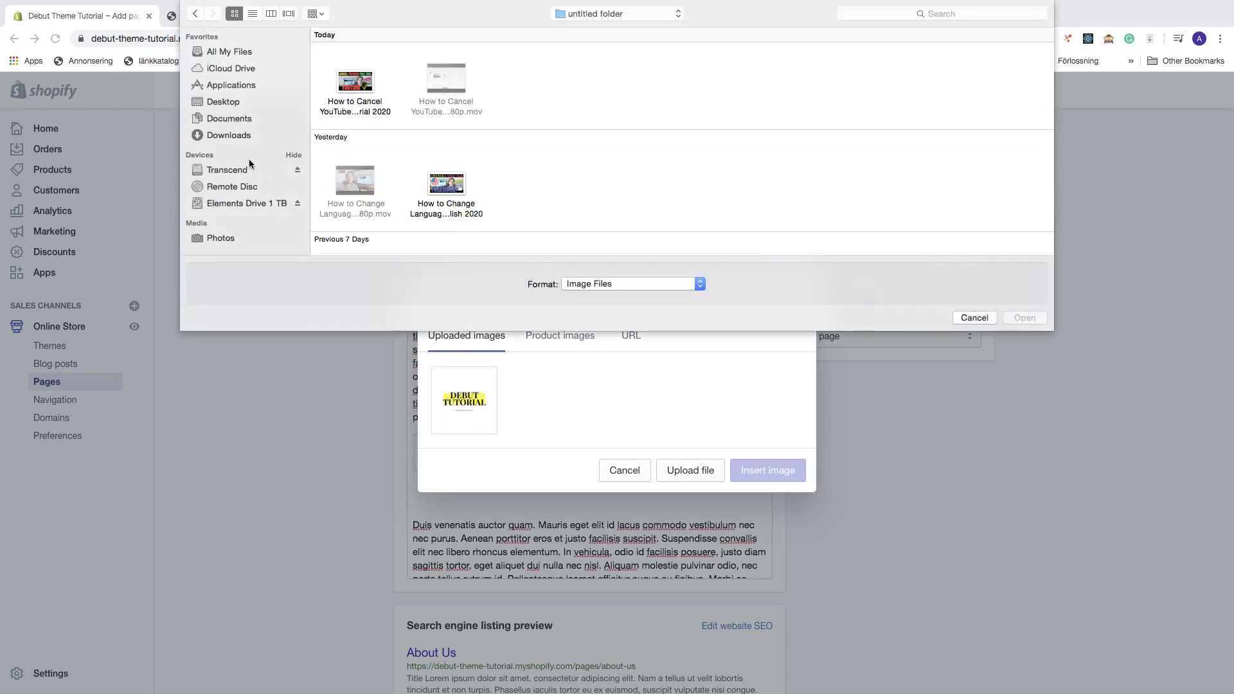
click(355, 86)
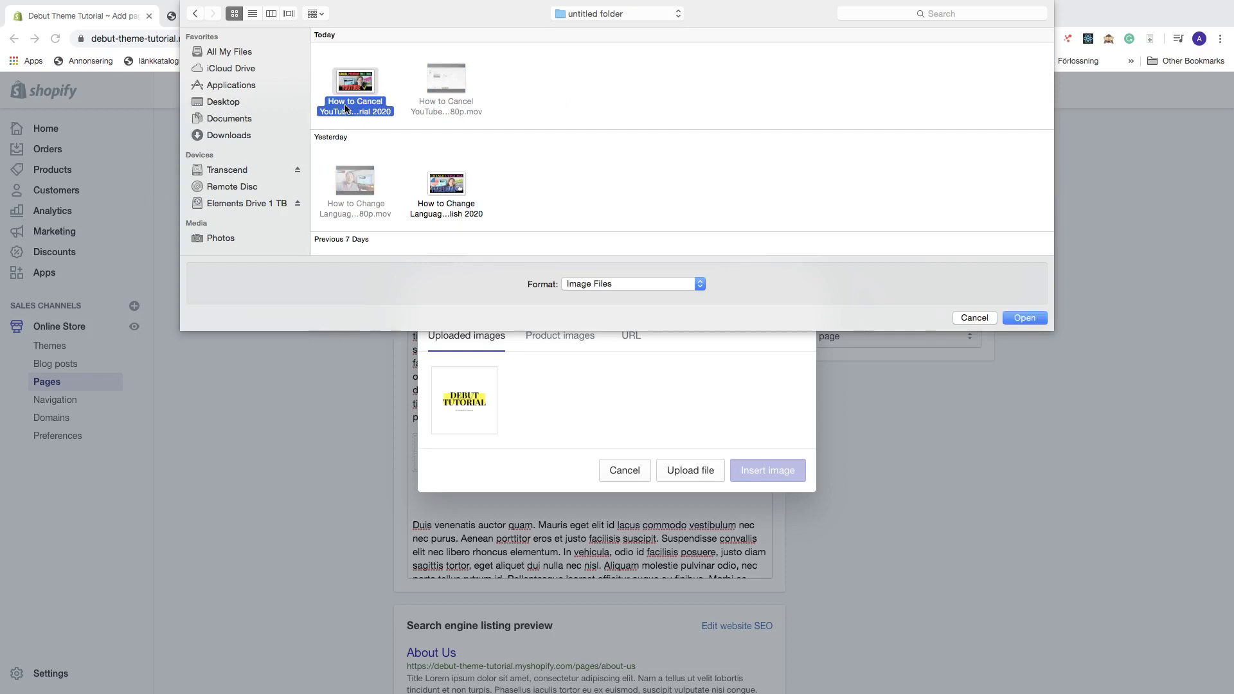
click(1016, 318)
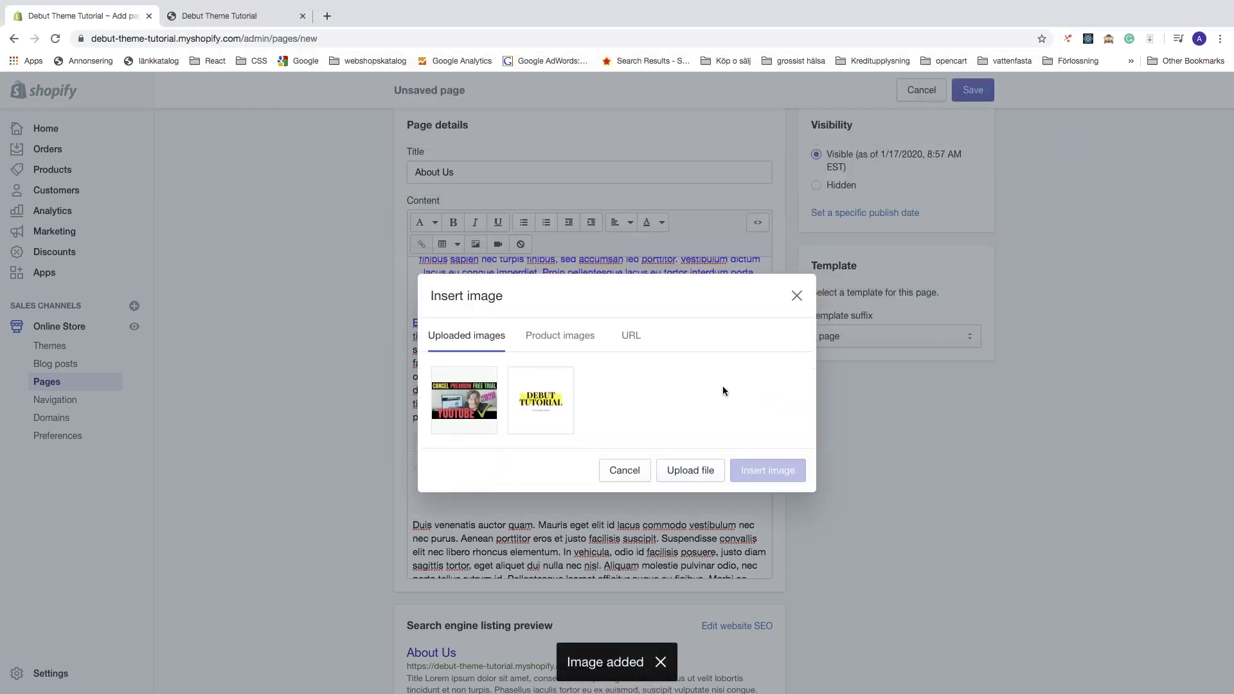
- Insert the uploaded YouTube image below the table with the alt text "About us Waatz Media" and the size Medium (240x240)
click(477, 400)
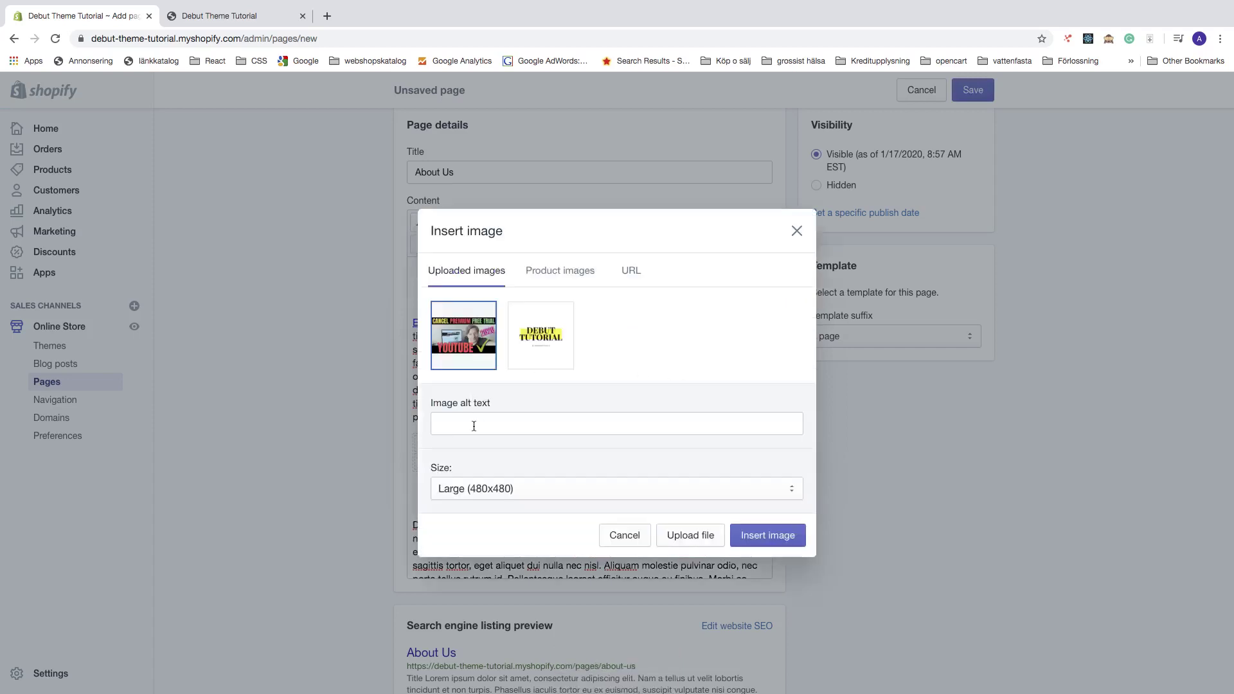
click(473, 427)
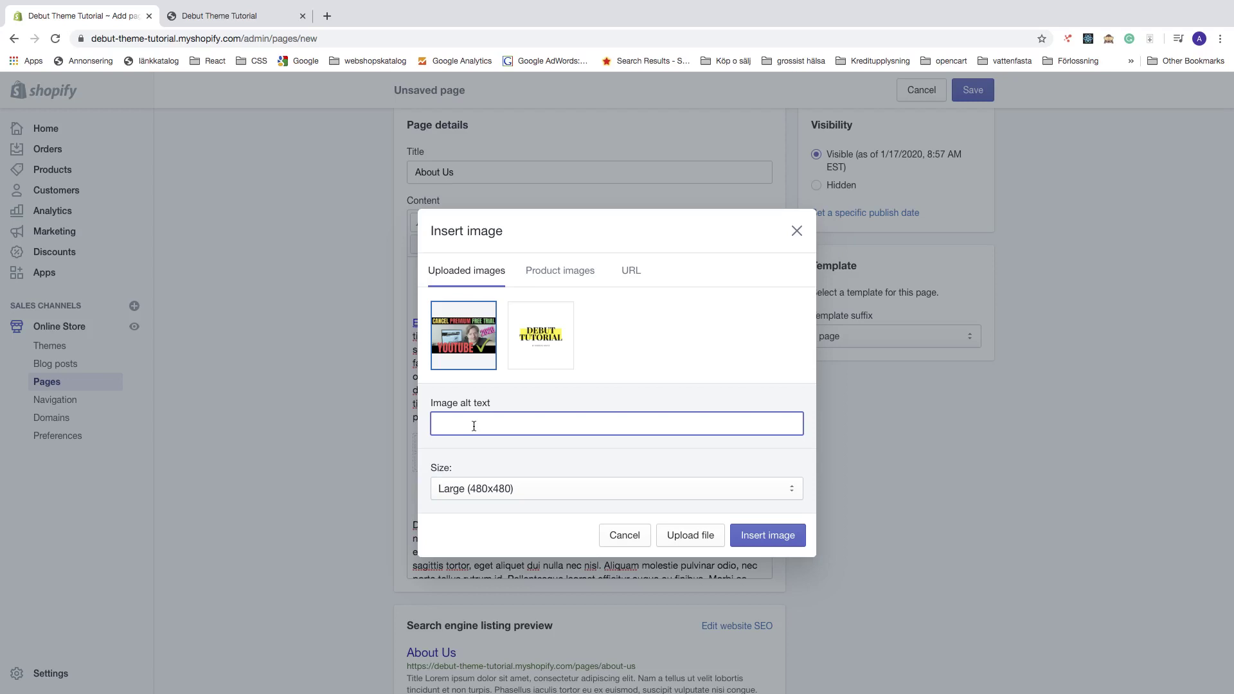
text(About us Waatz Media)
click(568, 486)
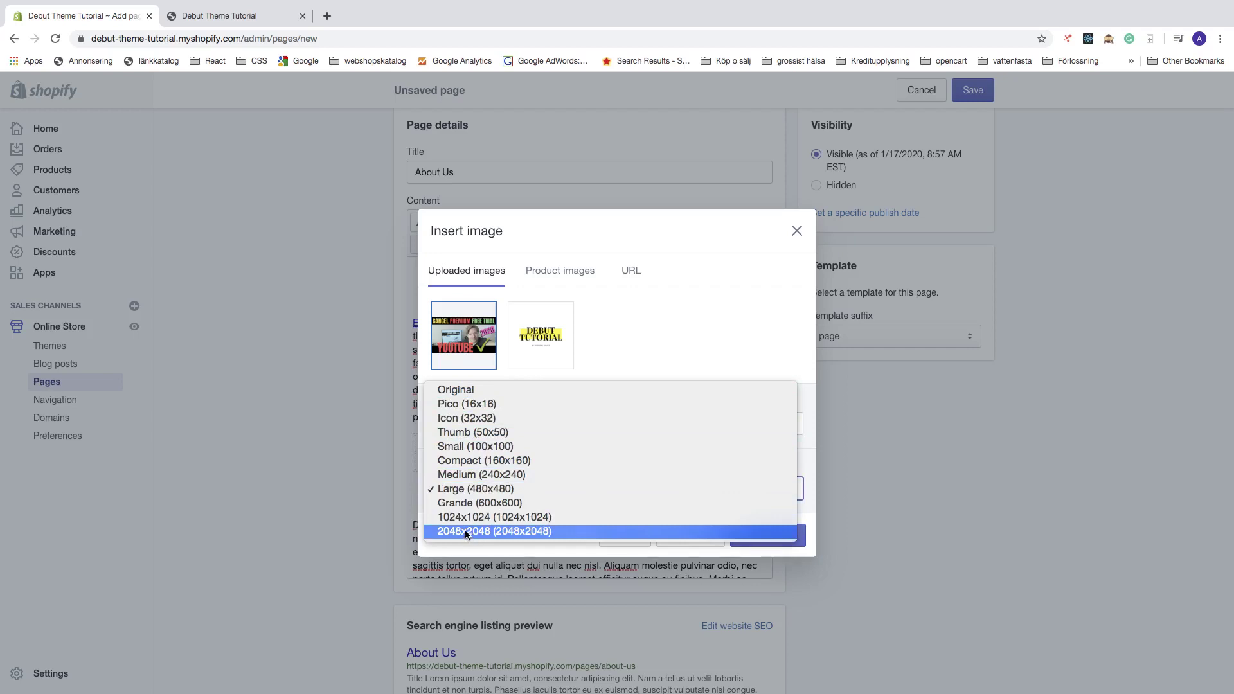
click(459, 479)
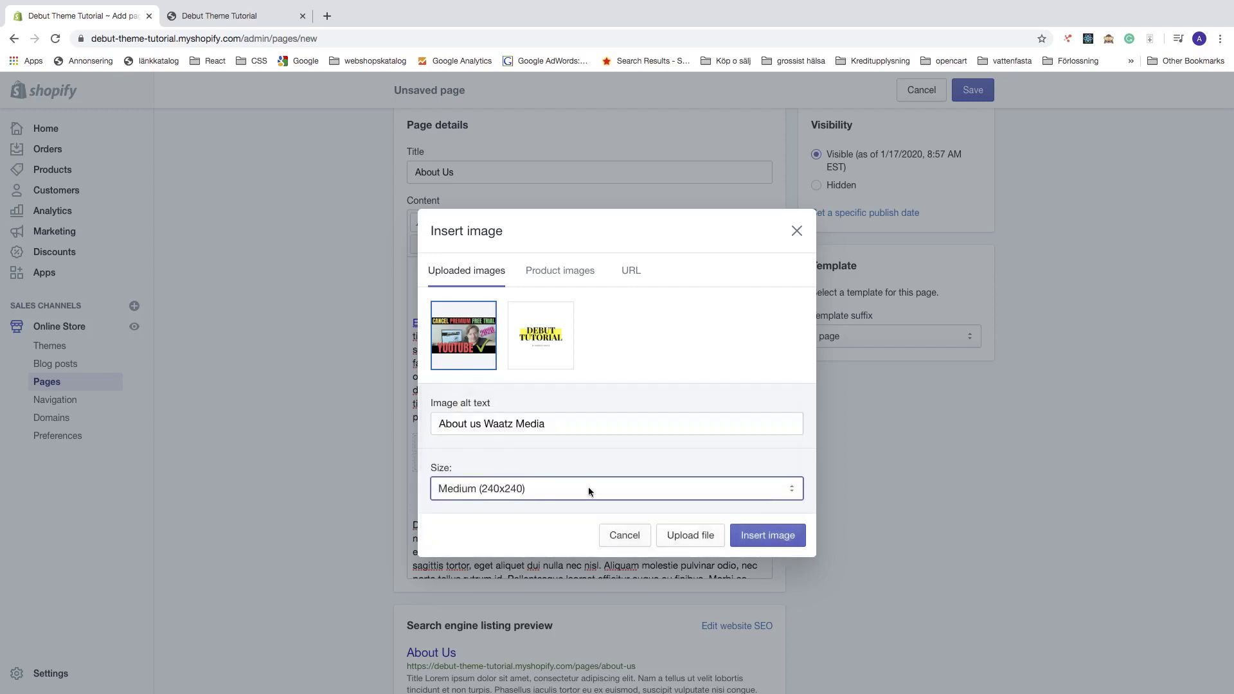
click(764, 535)
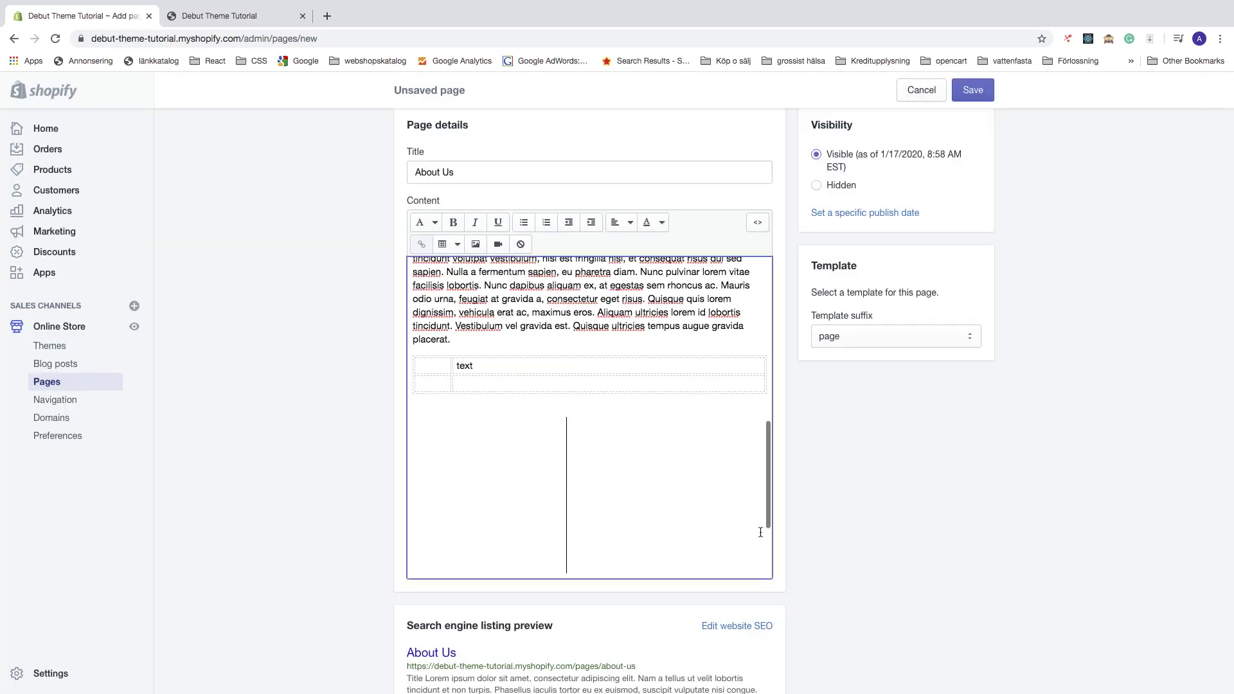
scroll(595, 438, down, 1)
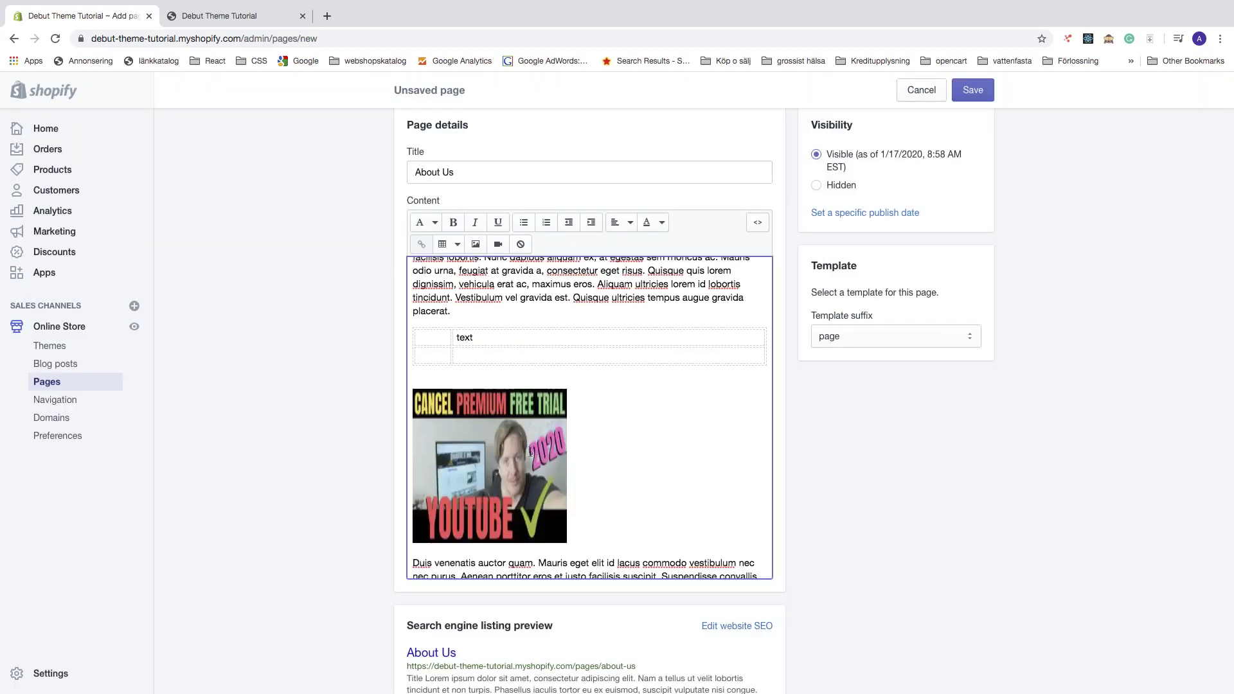
- Set the YouTube image's size to Large (480x480) and wrap the text around it
click(525, 454)
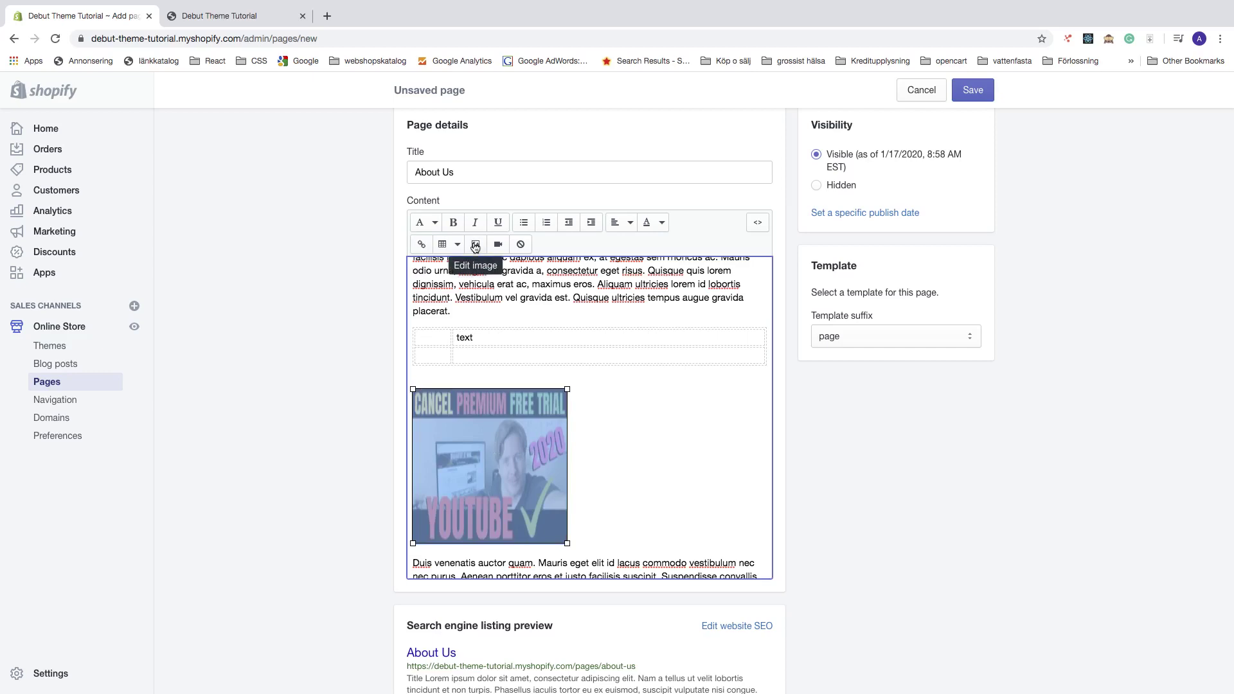
click(476, 245)
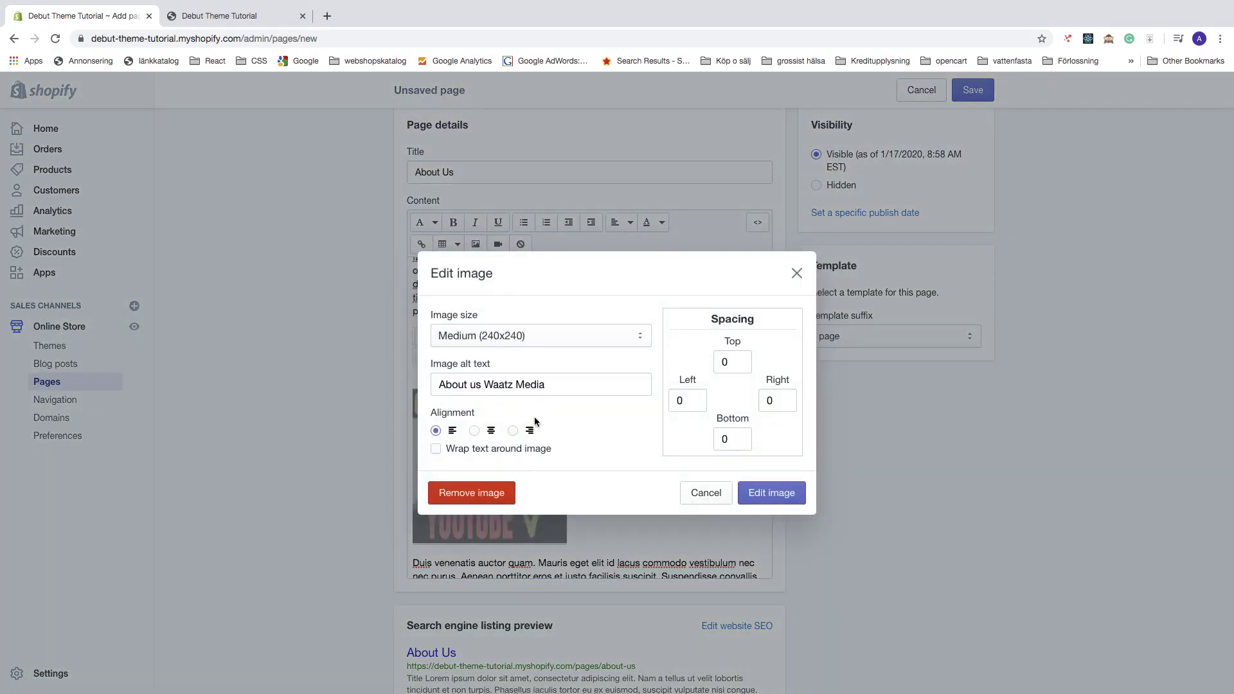
click(546, 337)
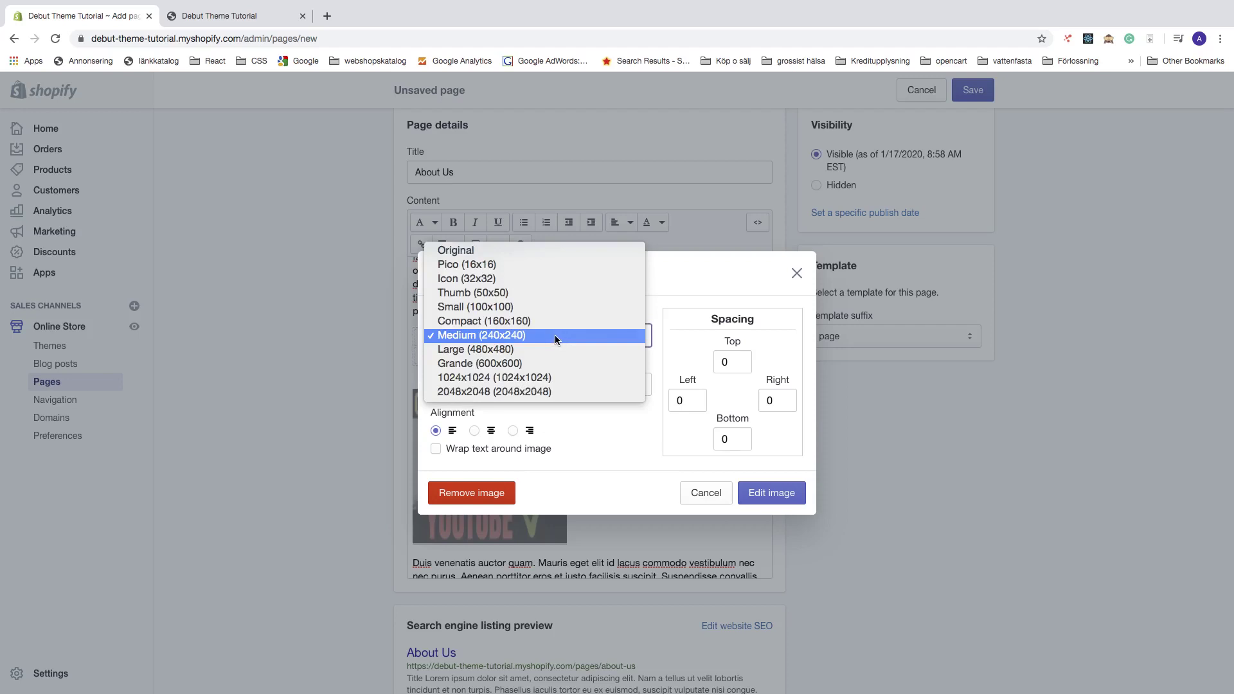
click(513, 350)
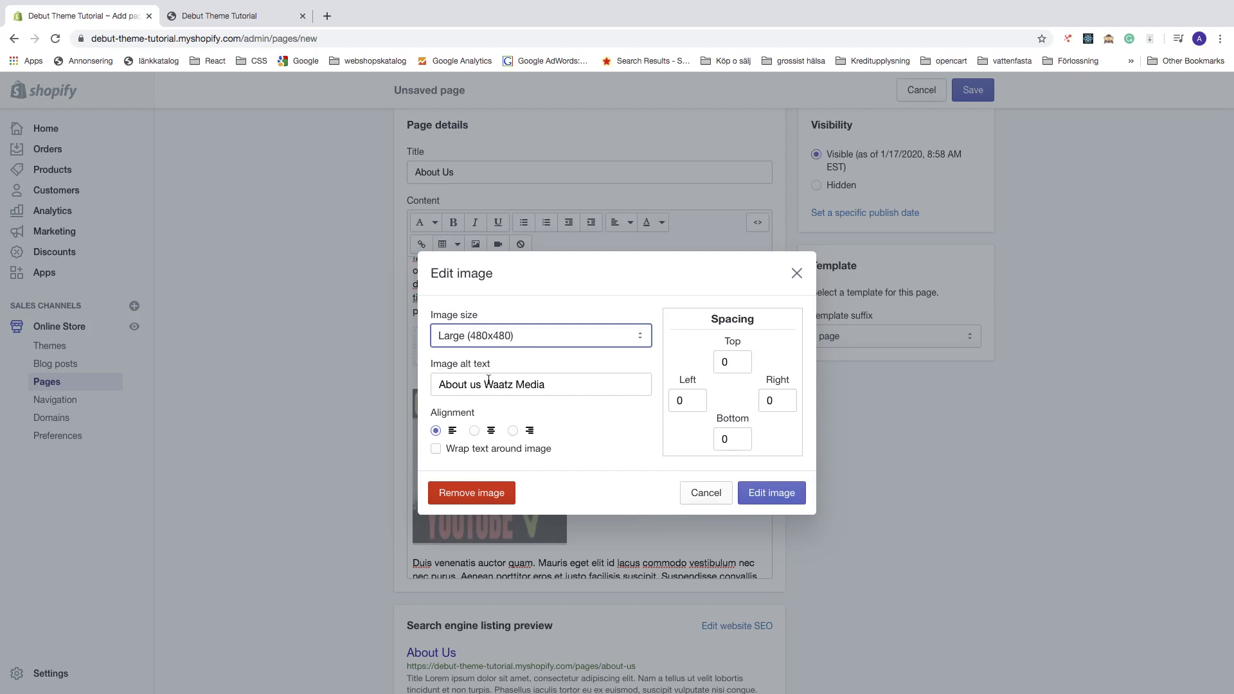
click(473, 435)
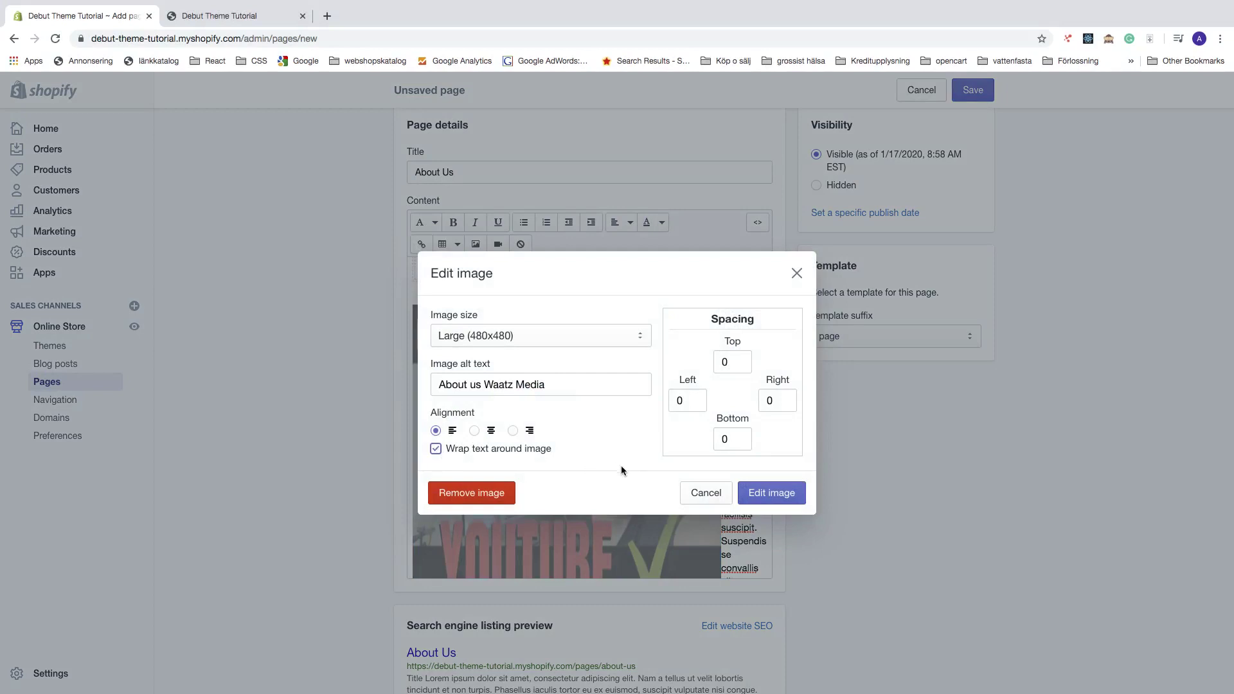
click(773, 494)
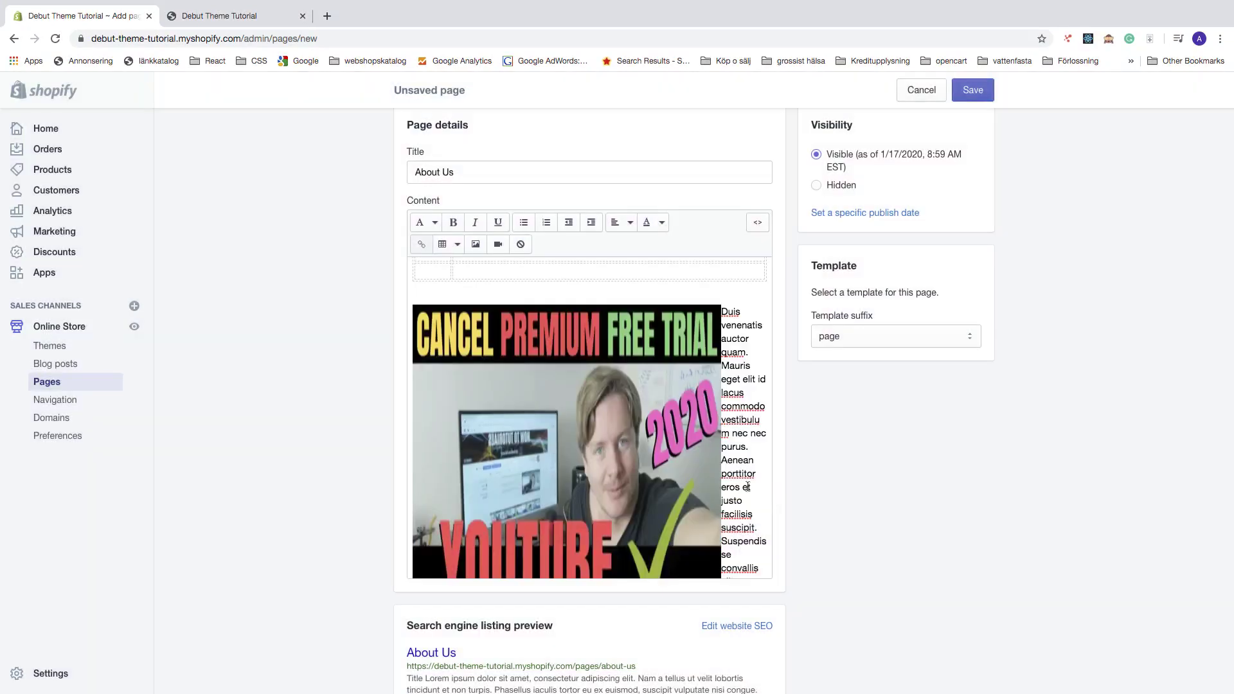
scroll(747, 487, down, 2)
scroll(745, 344, up, 3)
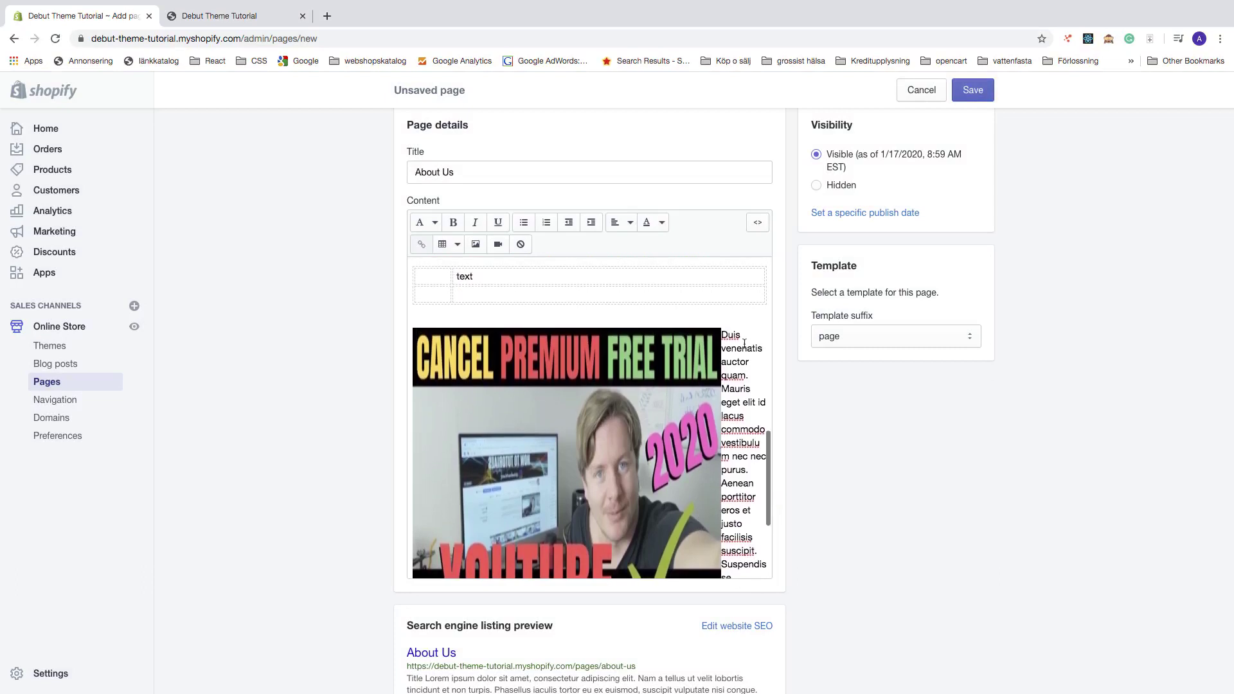
scroll(744, 344, down, 3)
scroll(651, 505, up, 2)
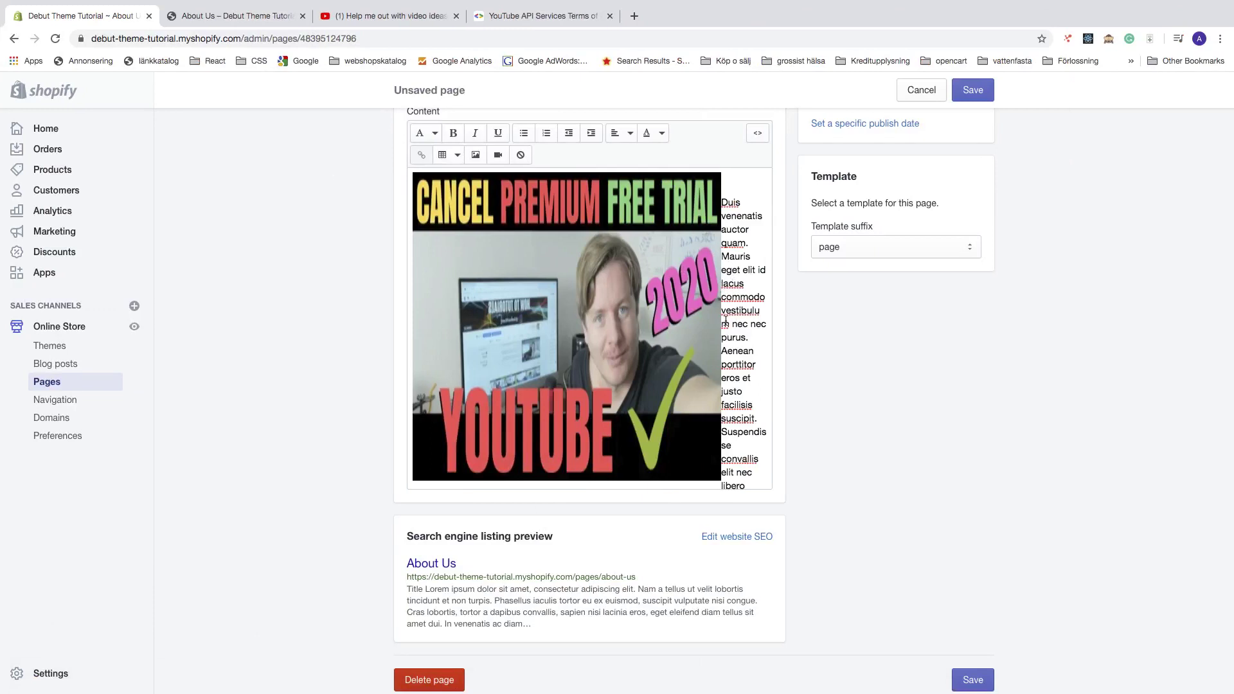
- Set the YouTube image's right and bottom spacing to 15
click(576, 327)
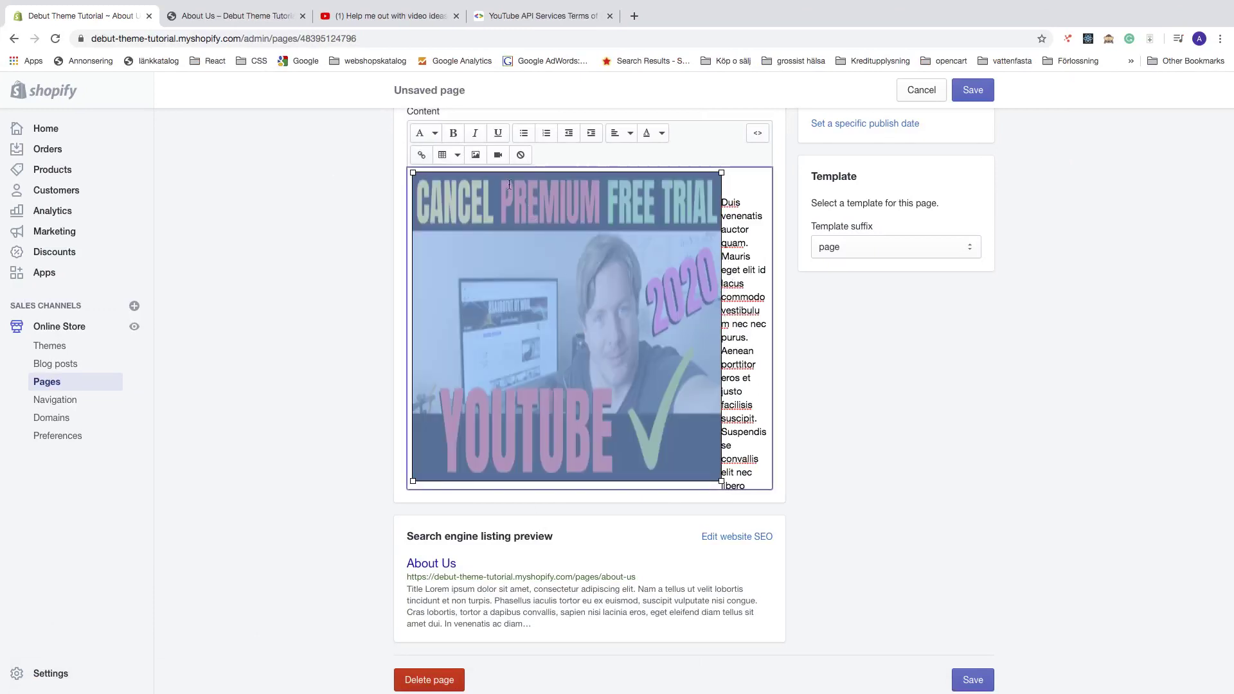
click(476, 155)
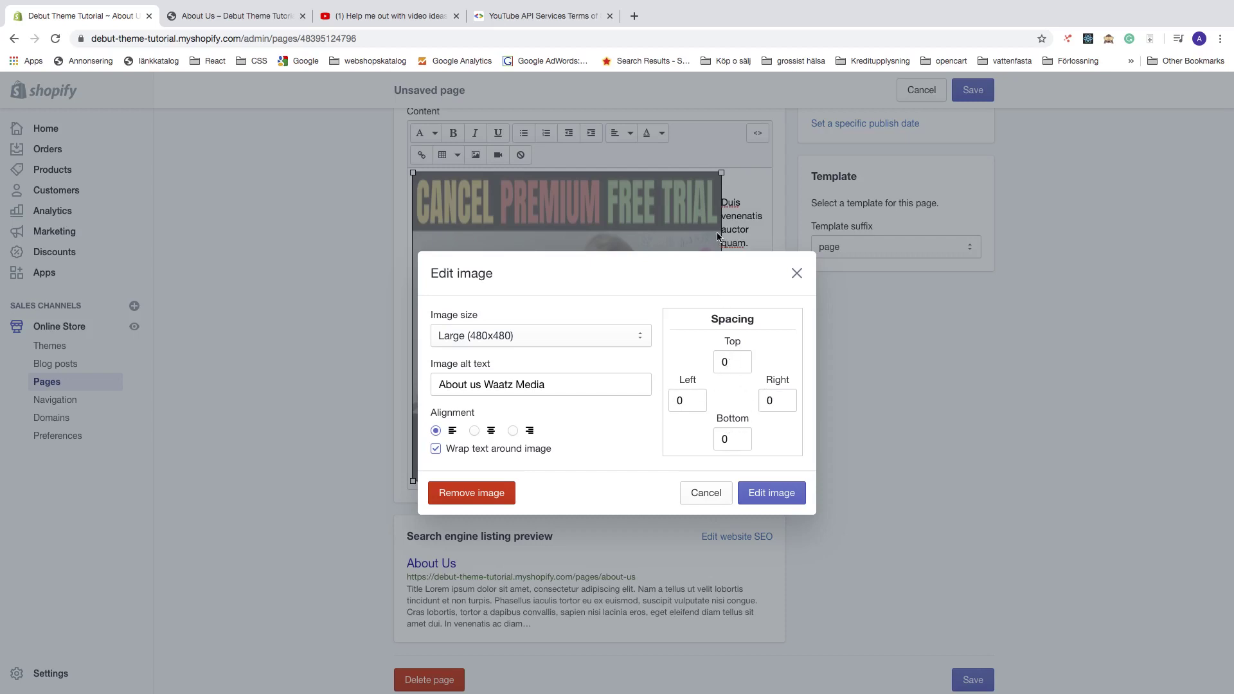
click(771, 401)
key(BackSpace)
text(15)
double_click(719, 440)
text(15)
click(772, 493)
scroll(651, 439, down, 1)
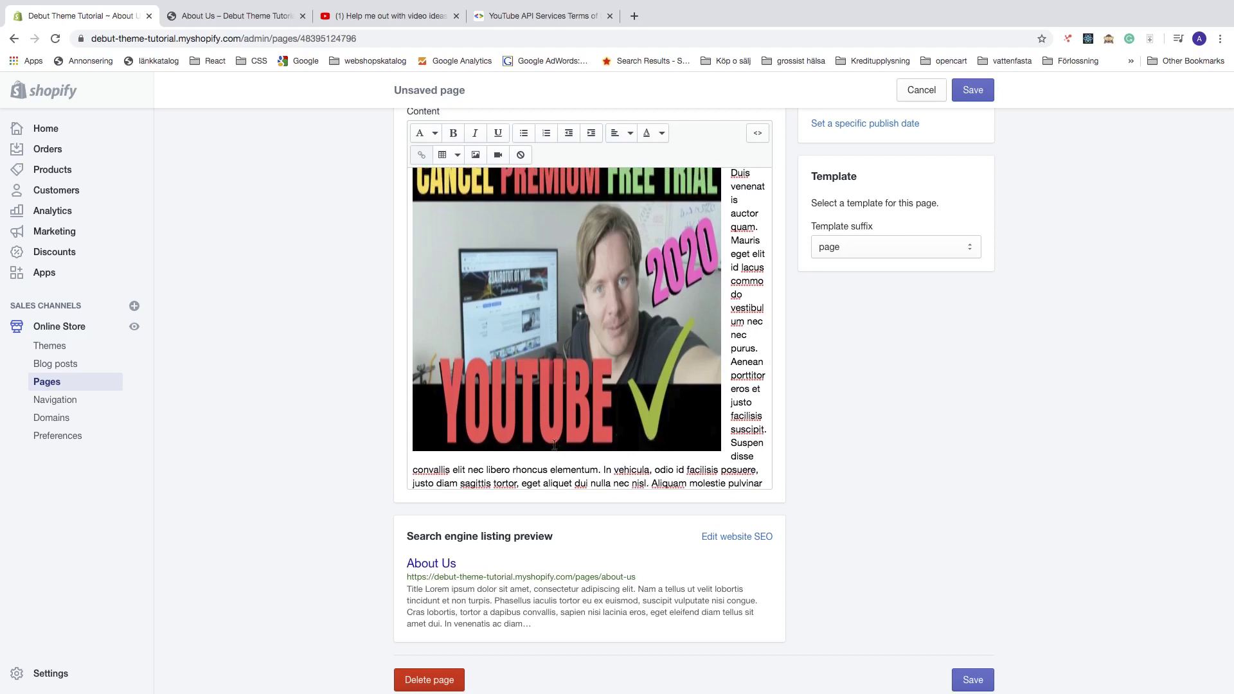
scroll(717, 378, up, 1)
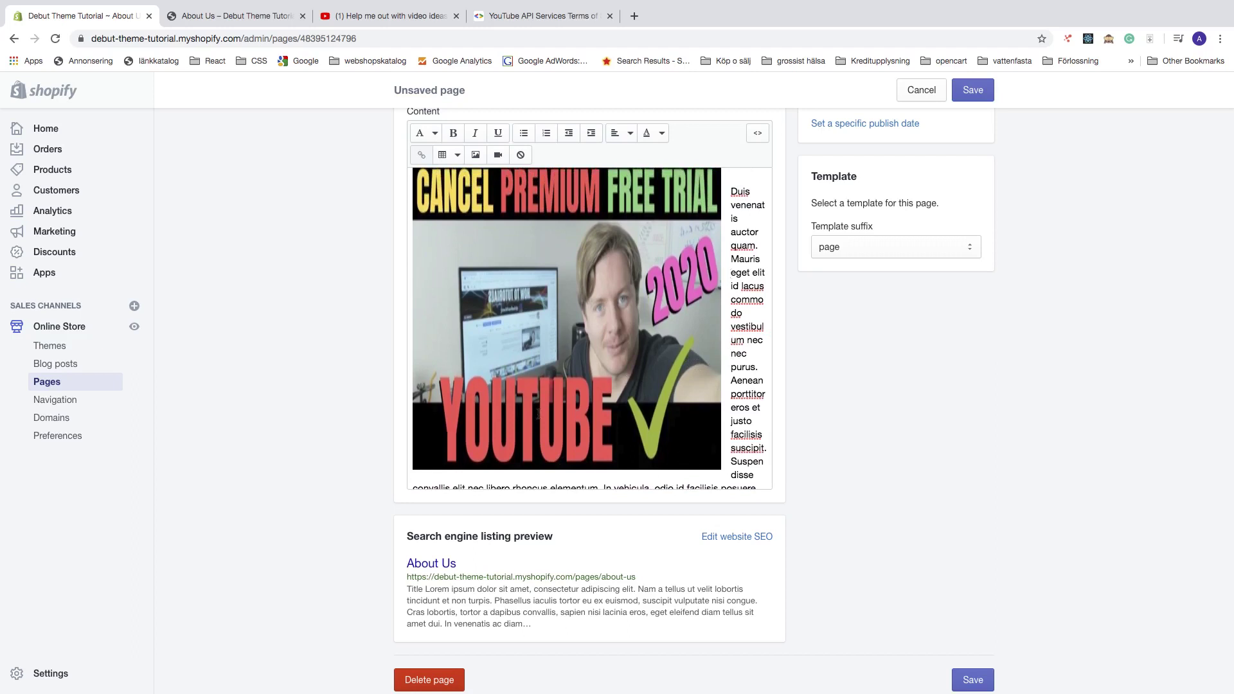
- Center the YouTube image without text wrapping and reset its right and bottom spacing to 0
click(594, 330)
click(476, 155)
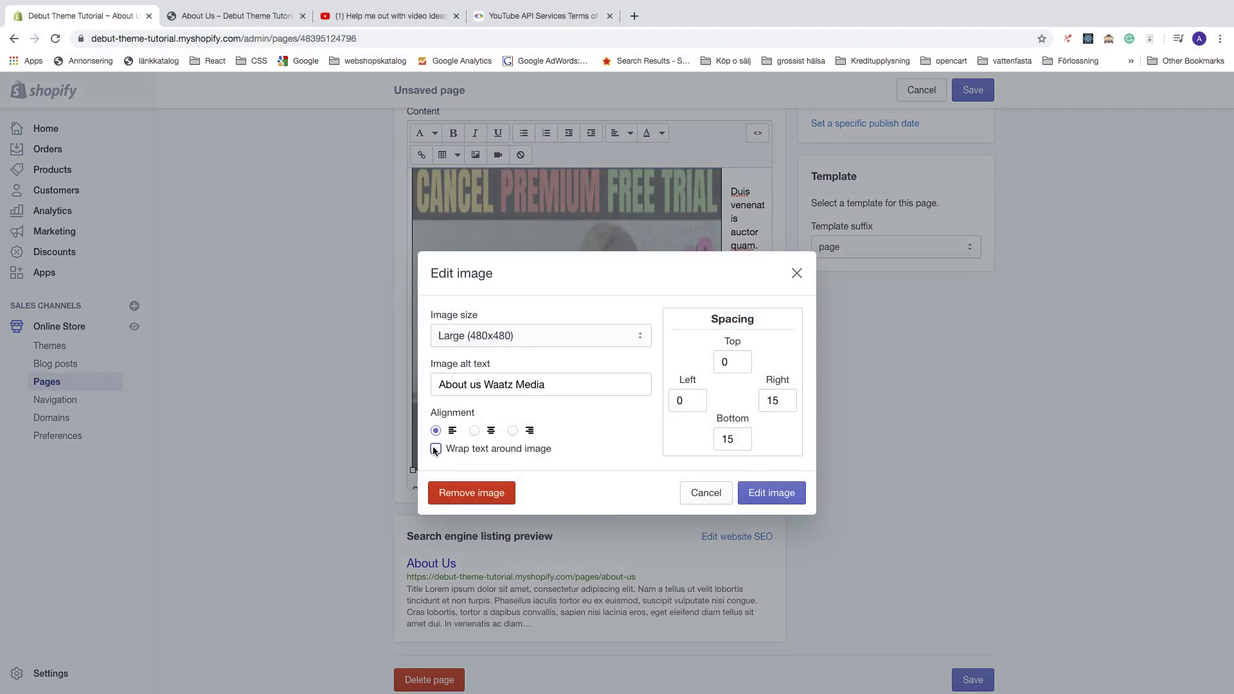
click(474, 431)
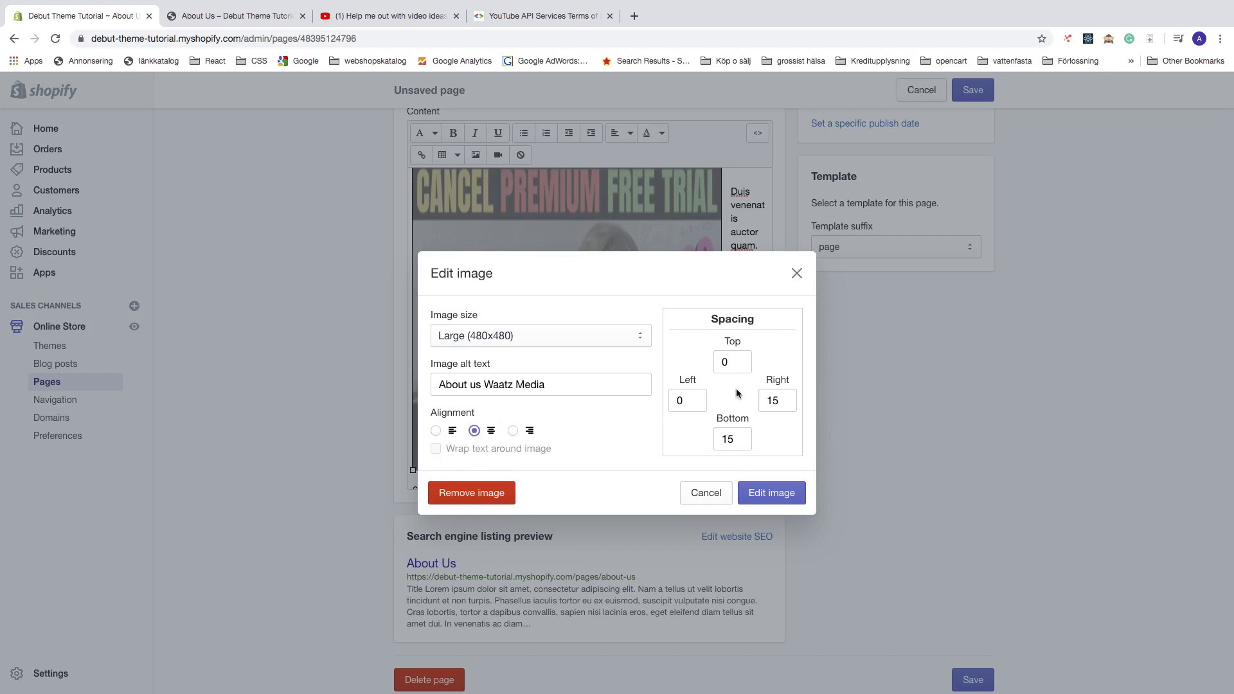
double_click(779, 400)
key(BackSpace)
double_click(746, 439)
text(0)
- Set the YouTube image's size to Original and apply the image changes
click(551, 337)
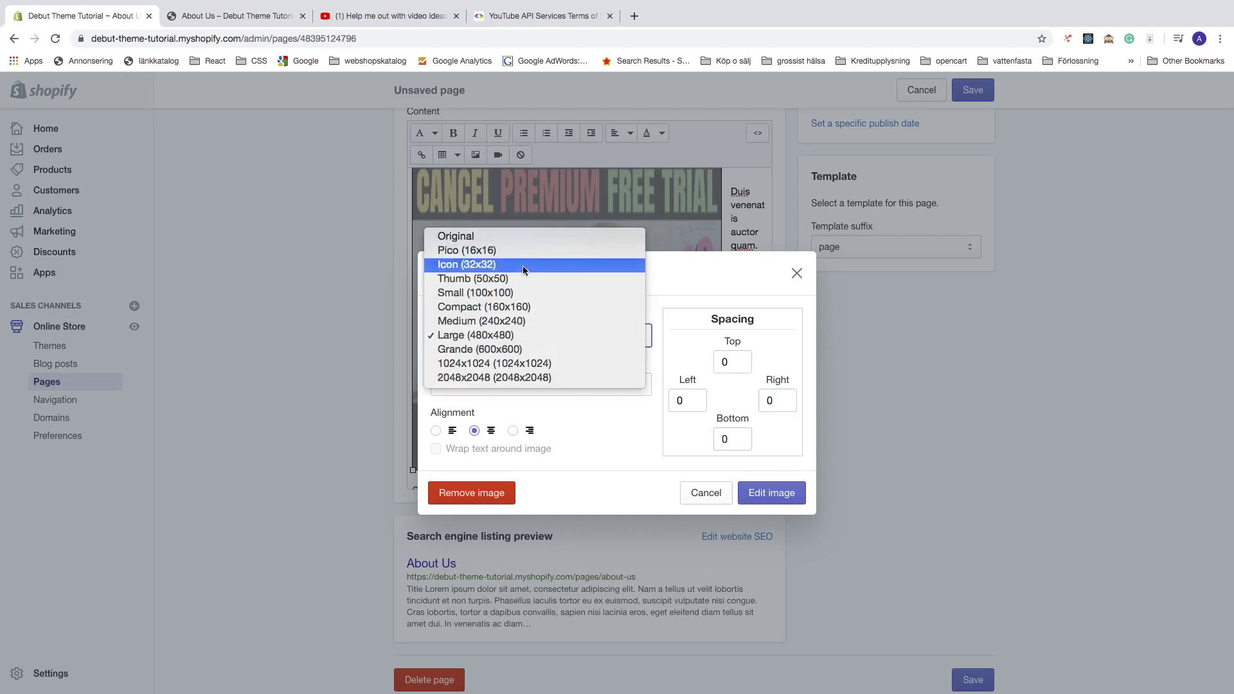
click(526, 241)
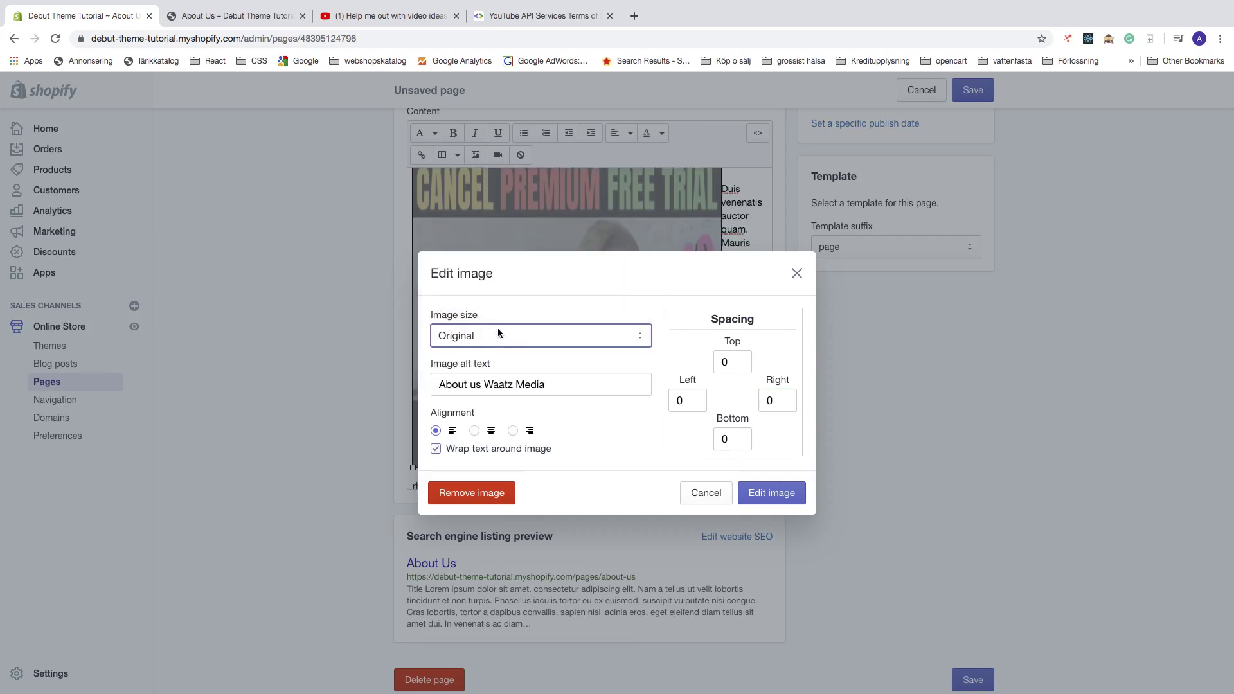
click(770, 497)
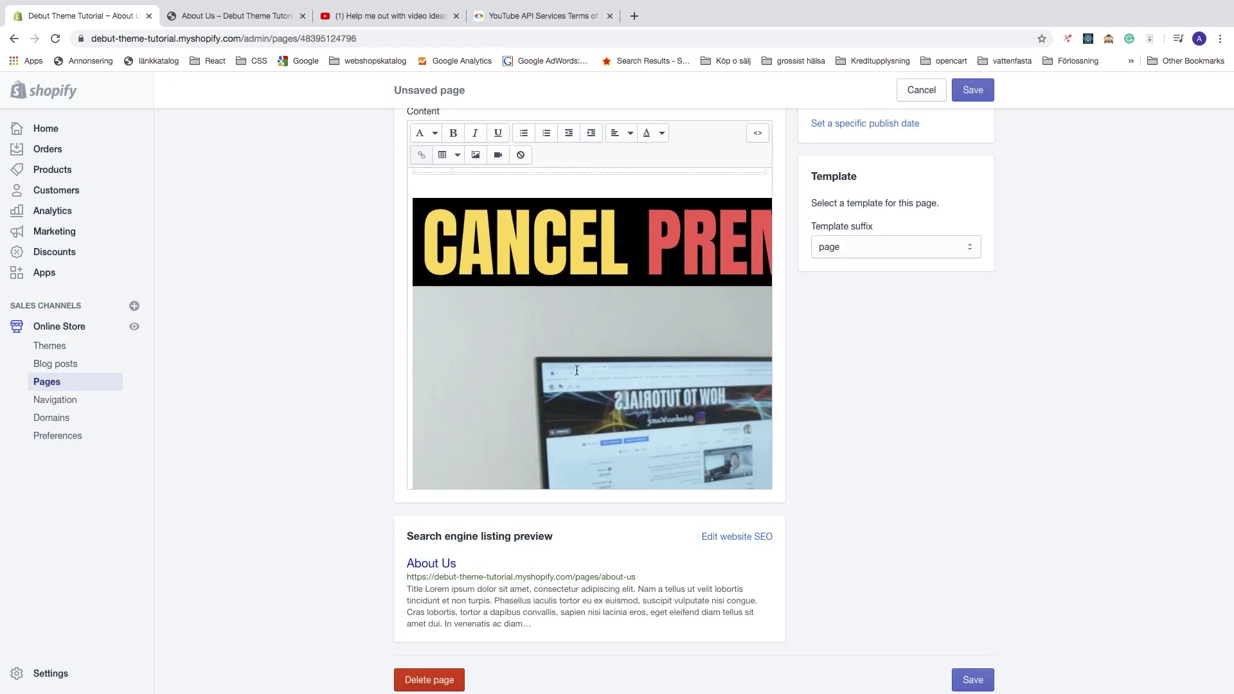
- Shrink the oversized image by its corner until the whole picture fits the width of the page content
key(super+a)
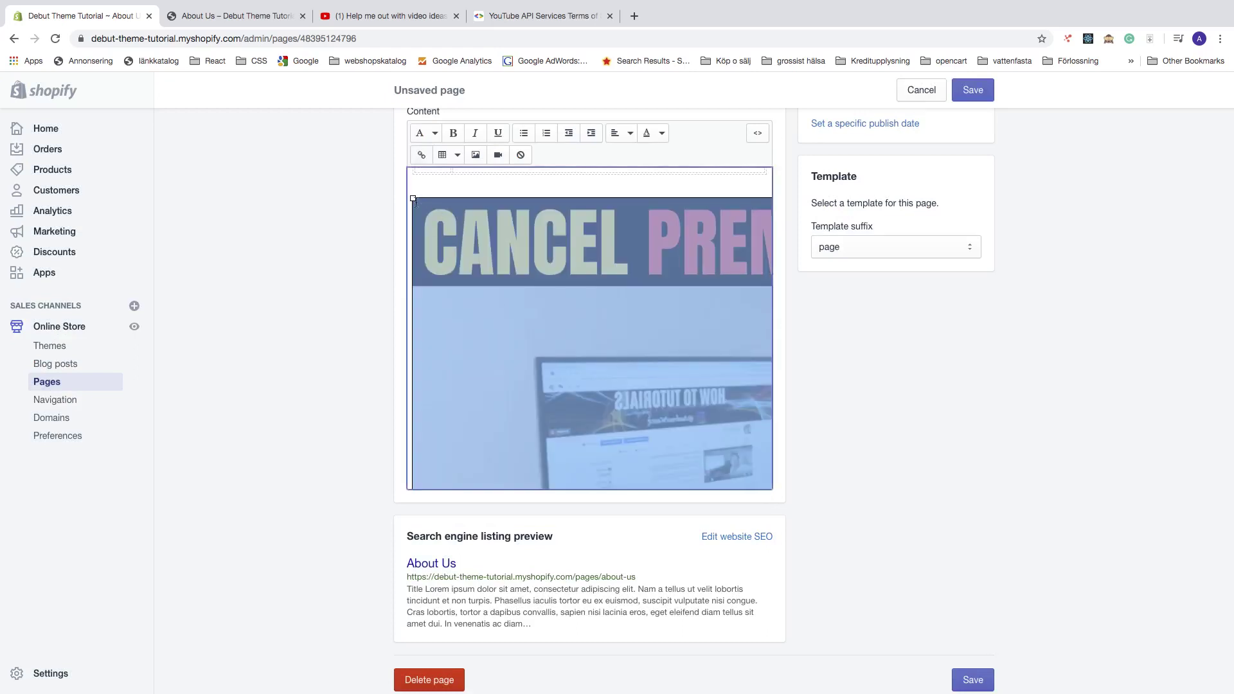
drag(413, 200, 574, 321)
drag(414, 198, 514, 278)
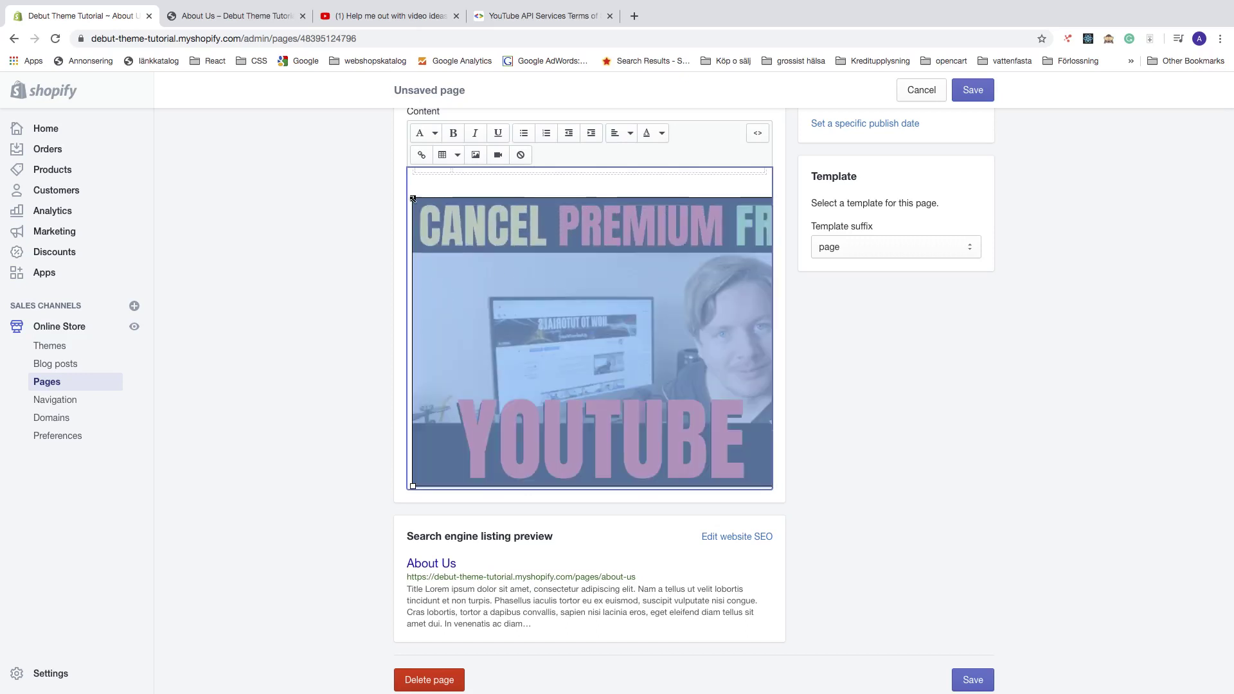
drag(414, 198, 412, 243)
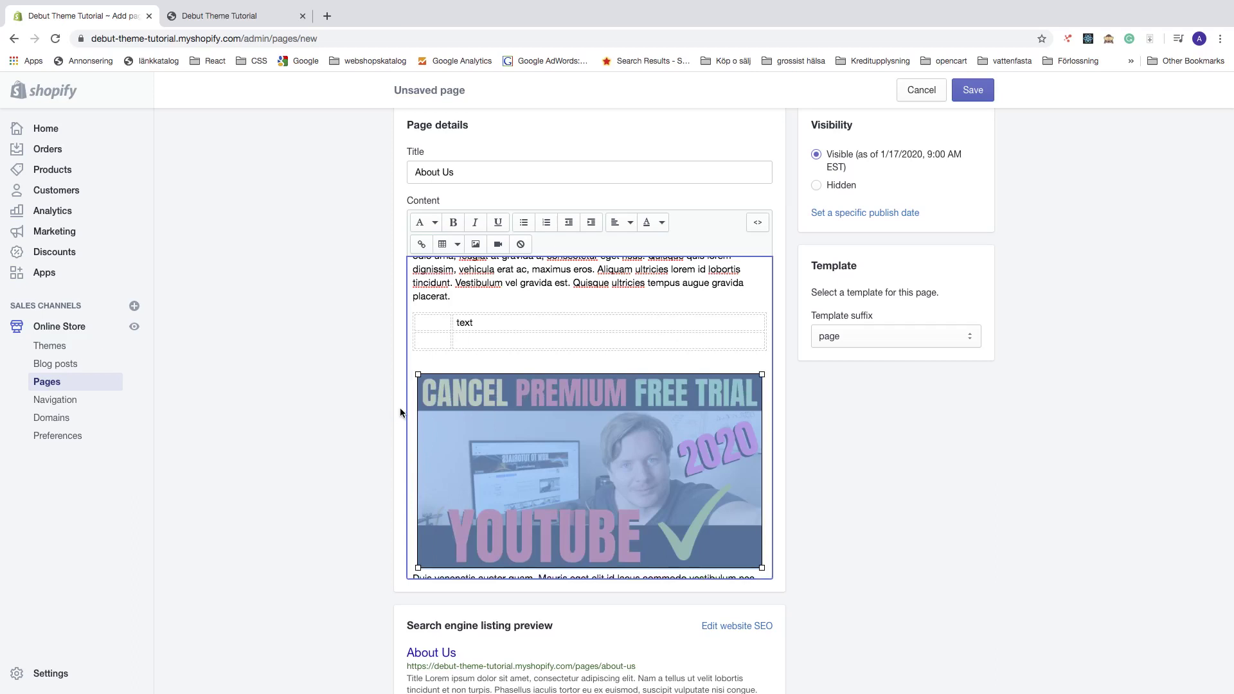
click(369, 408)
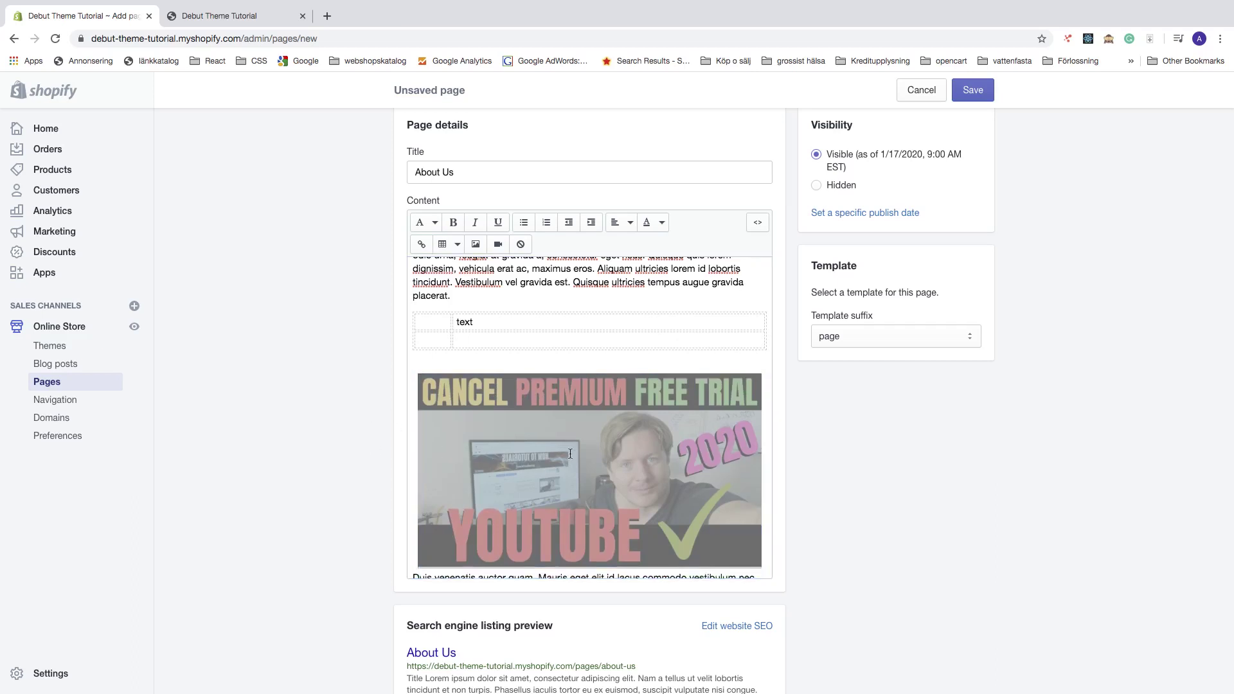
scroll(592, 412, down, 3)
scroll(592, 412, up, 4)
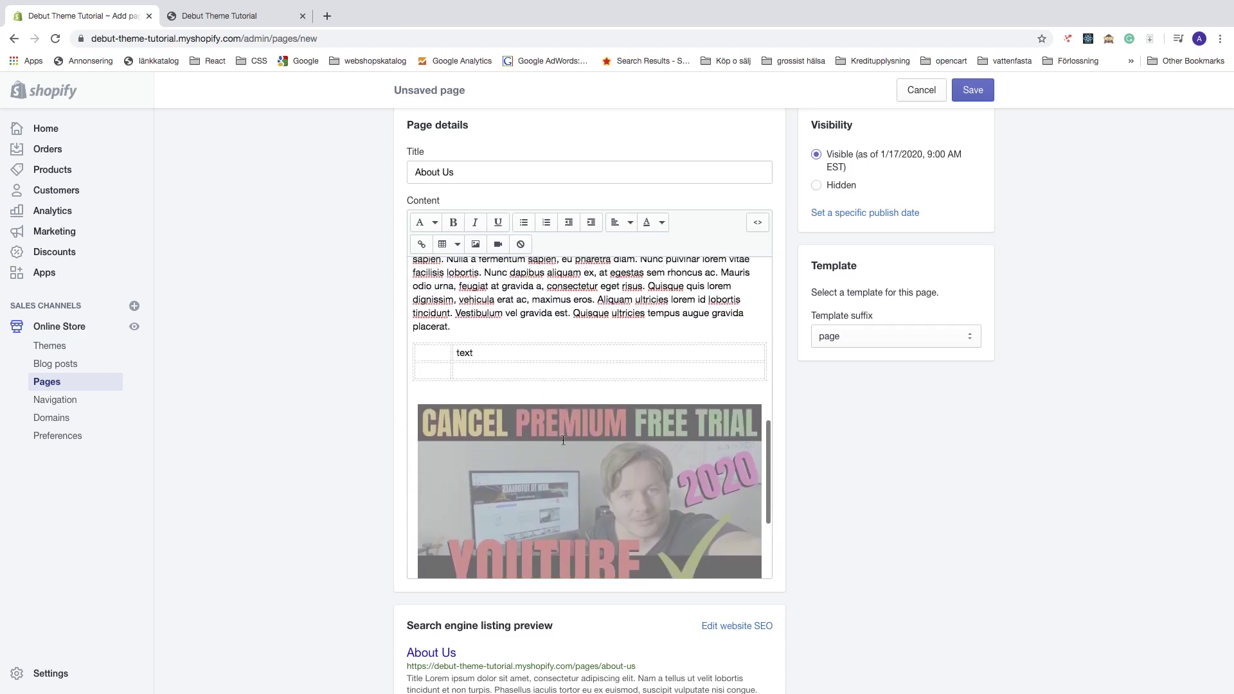
scroll(592, 412, down, 2)
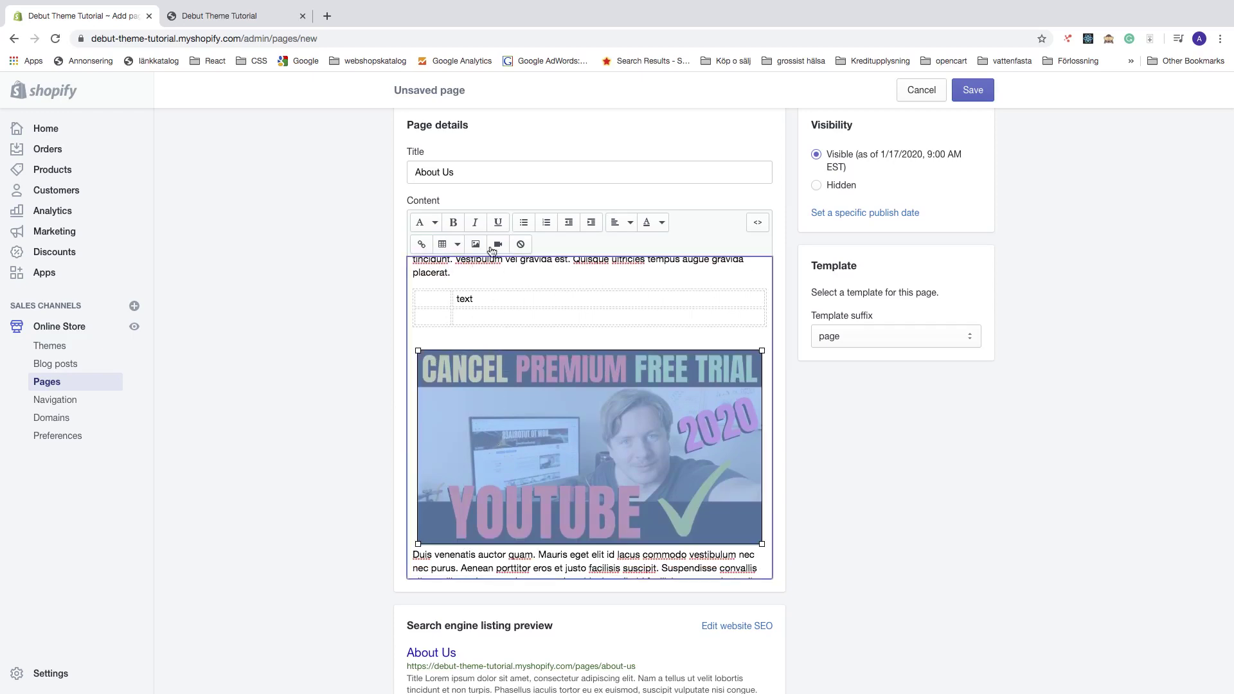
click(476, 244)
click(482, 334)
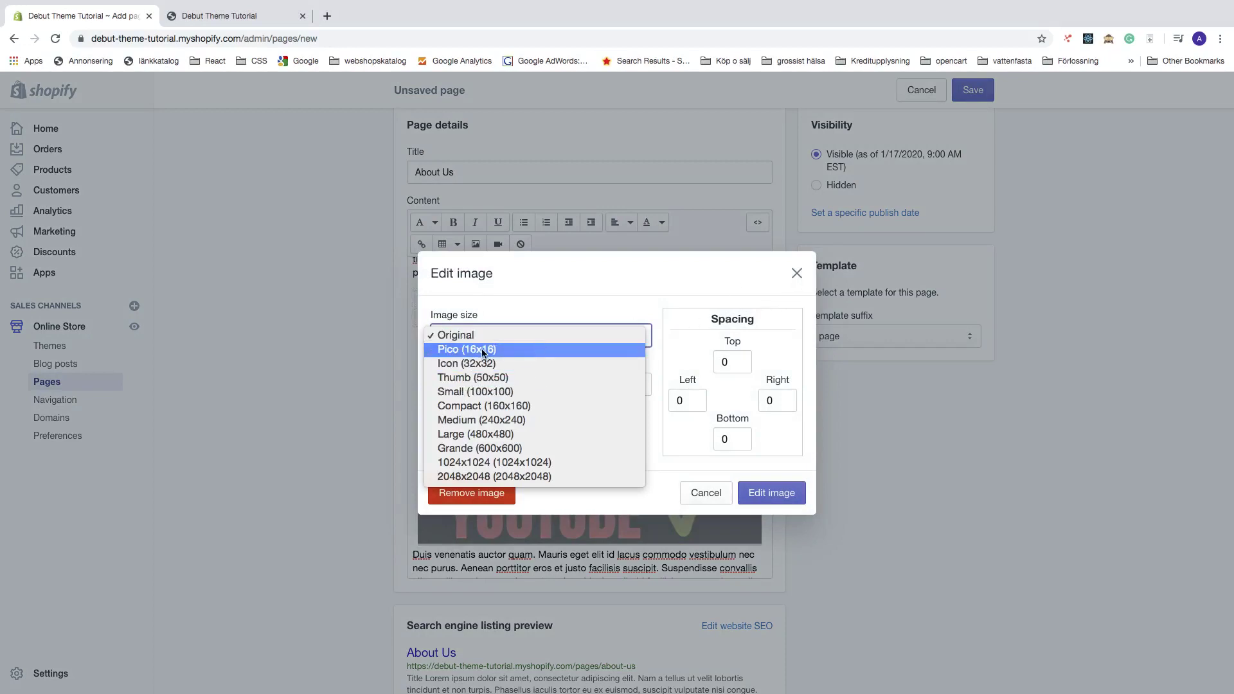
click(798, 273)
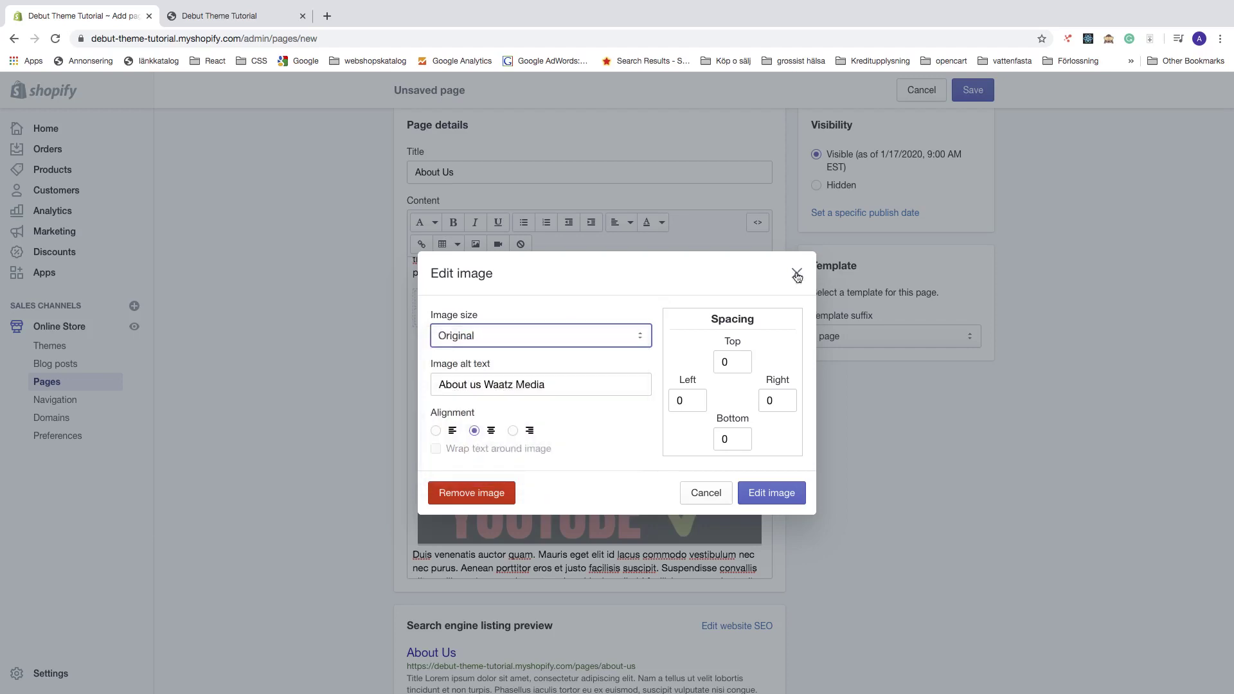
click(689, 501)
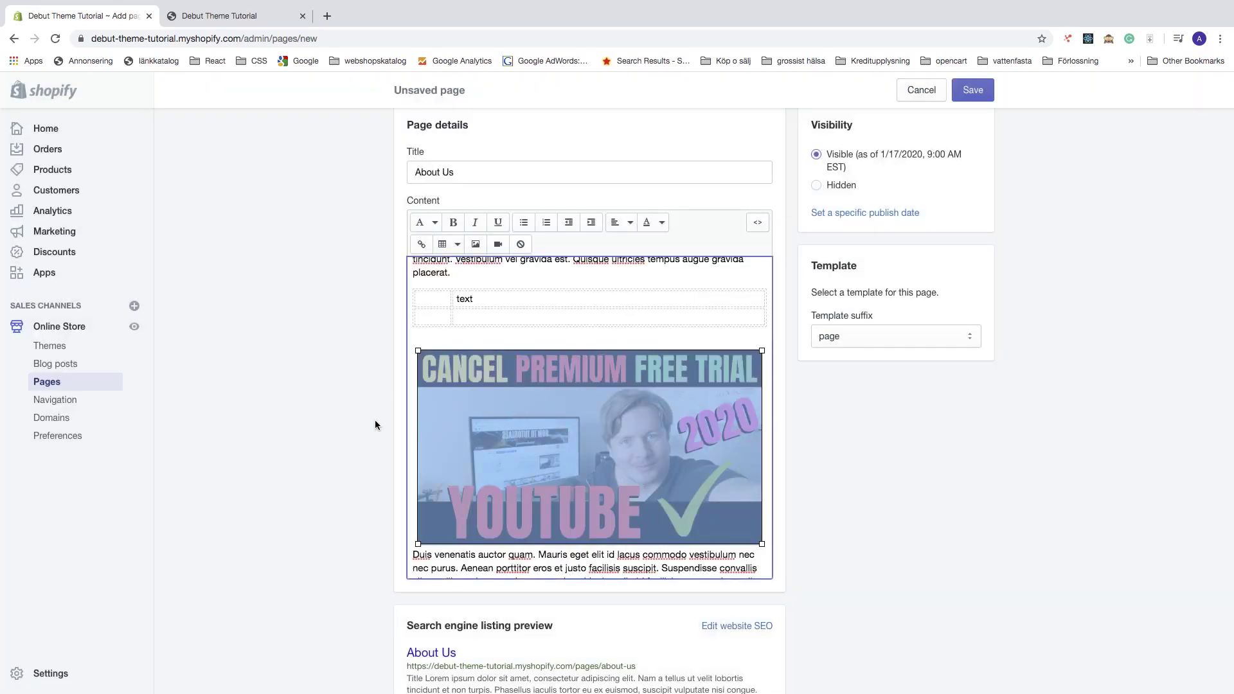
- Add an empty line between the image and the paragraph starting with "Duis venenatis"
scroll(483, 430, down, 3)
click(415, 451)
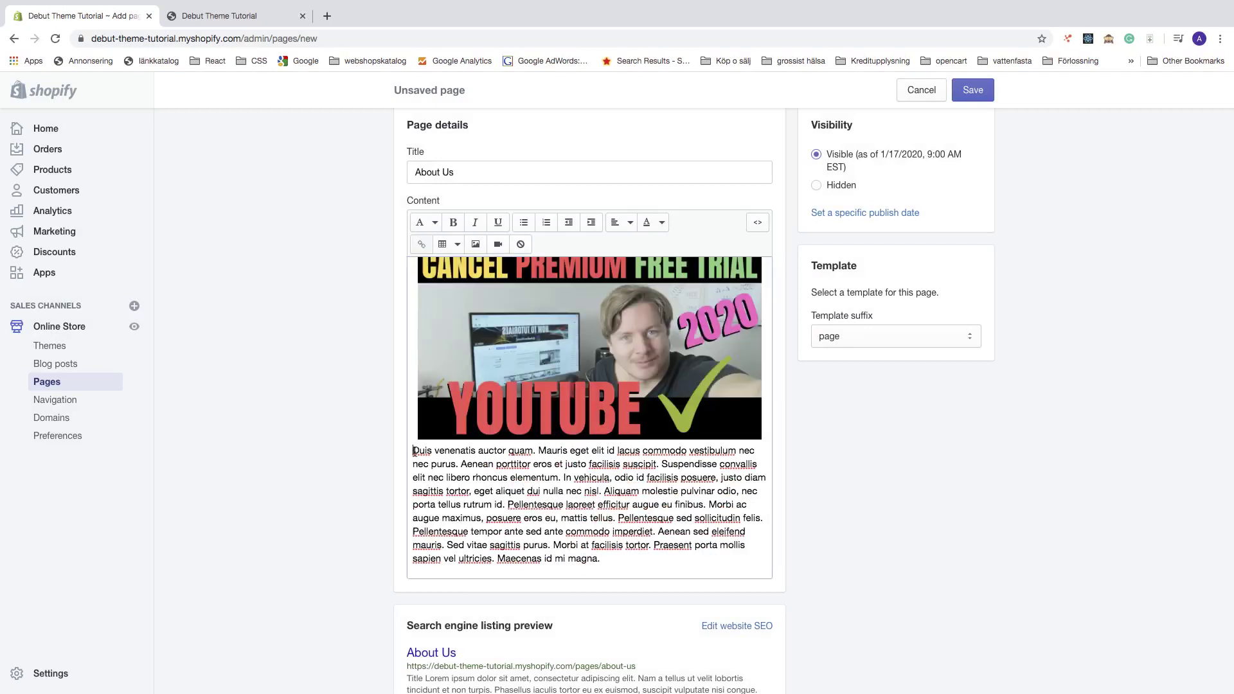
key(Return)
scroll(386, 453, up, 2)
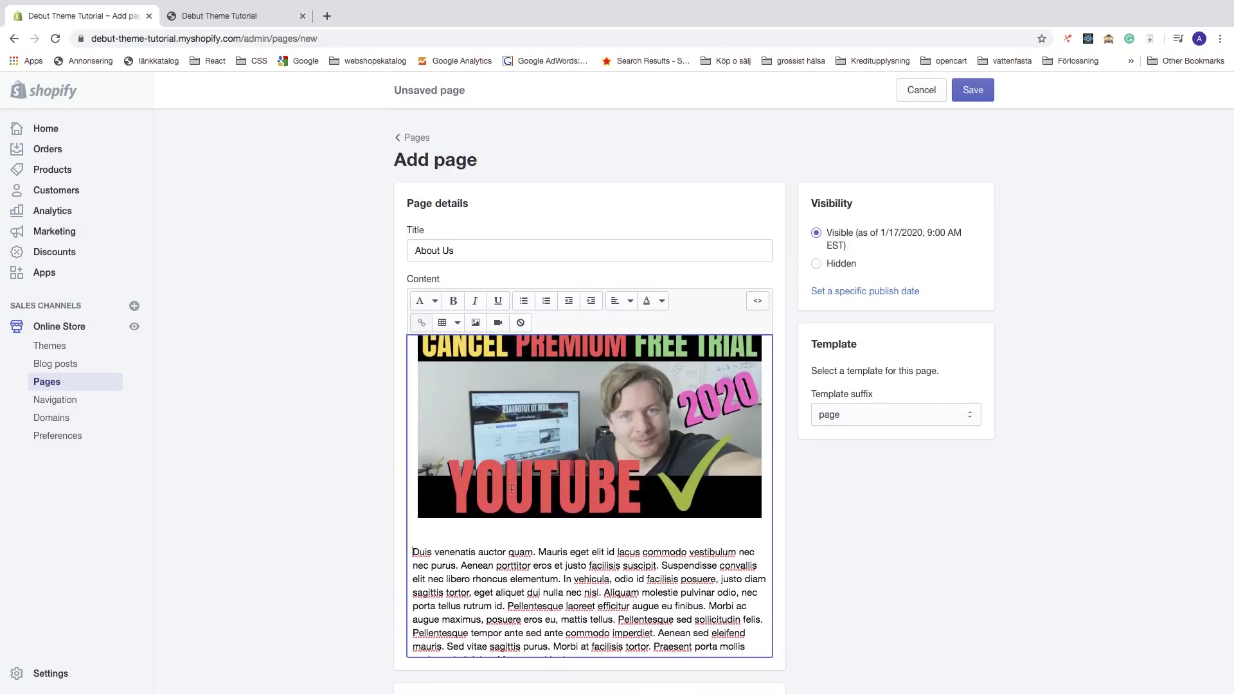
scroll(511, 488, down, 1)
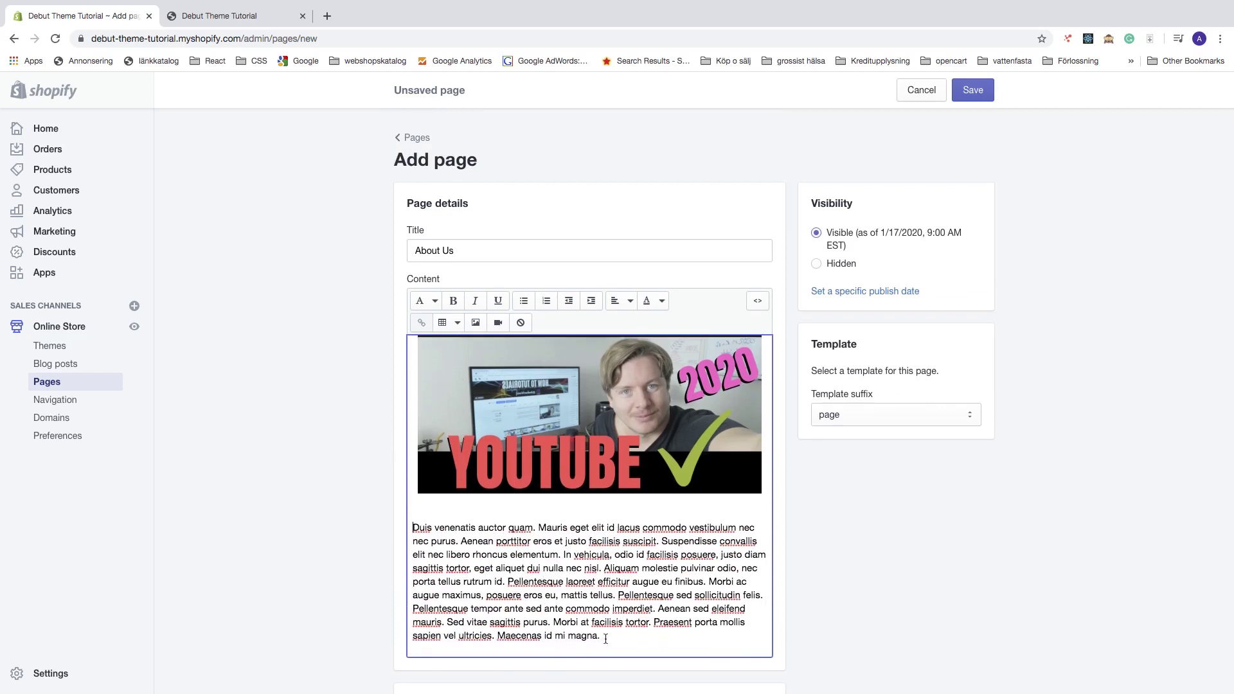
- Split the paragraph before "Pellentesque laoreet" and leave an empty line between the two parts
click(508, 583)
key(Return)
key(Return)
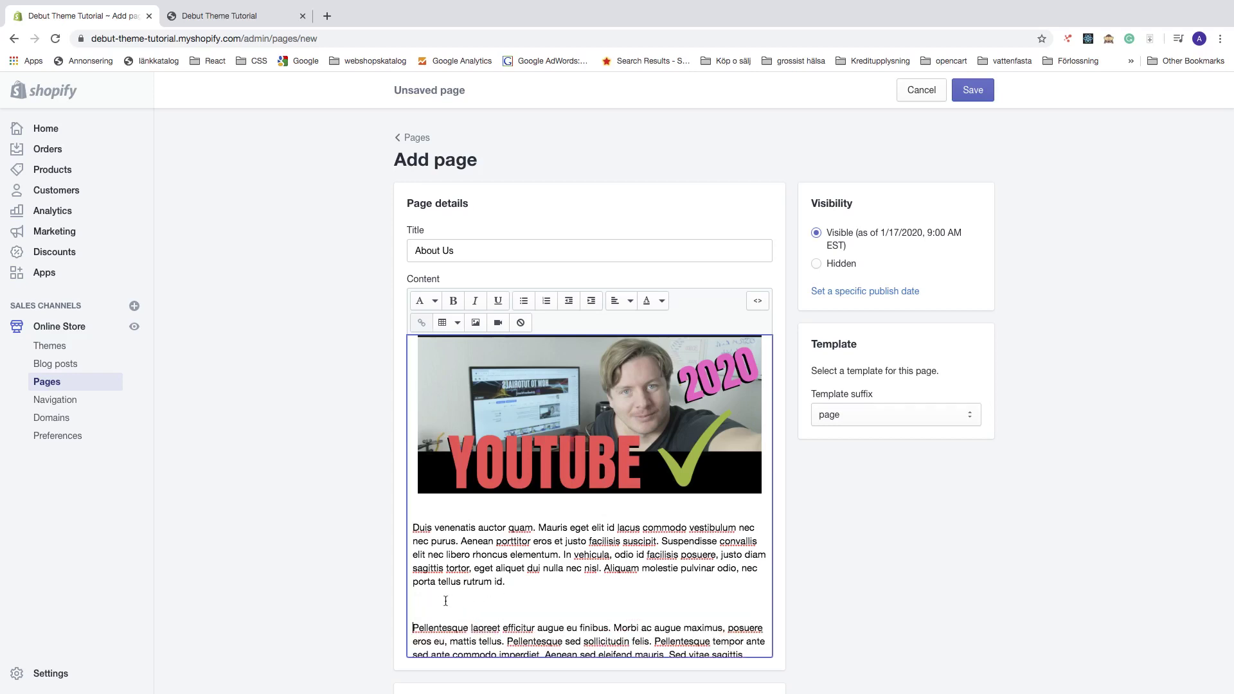
- Start inserting a video before the "Pellentesque laoreet" paragraph, and load youtube.se in a new browser tab
click(497, 323)
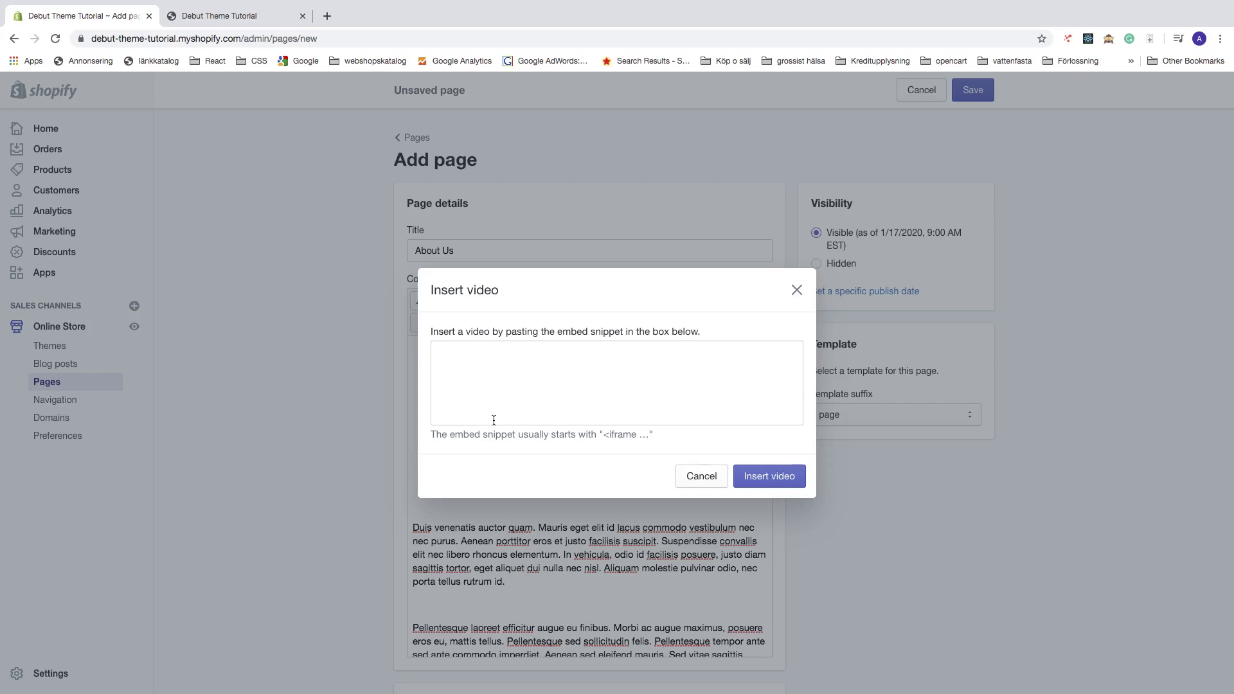
click(327, 15)
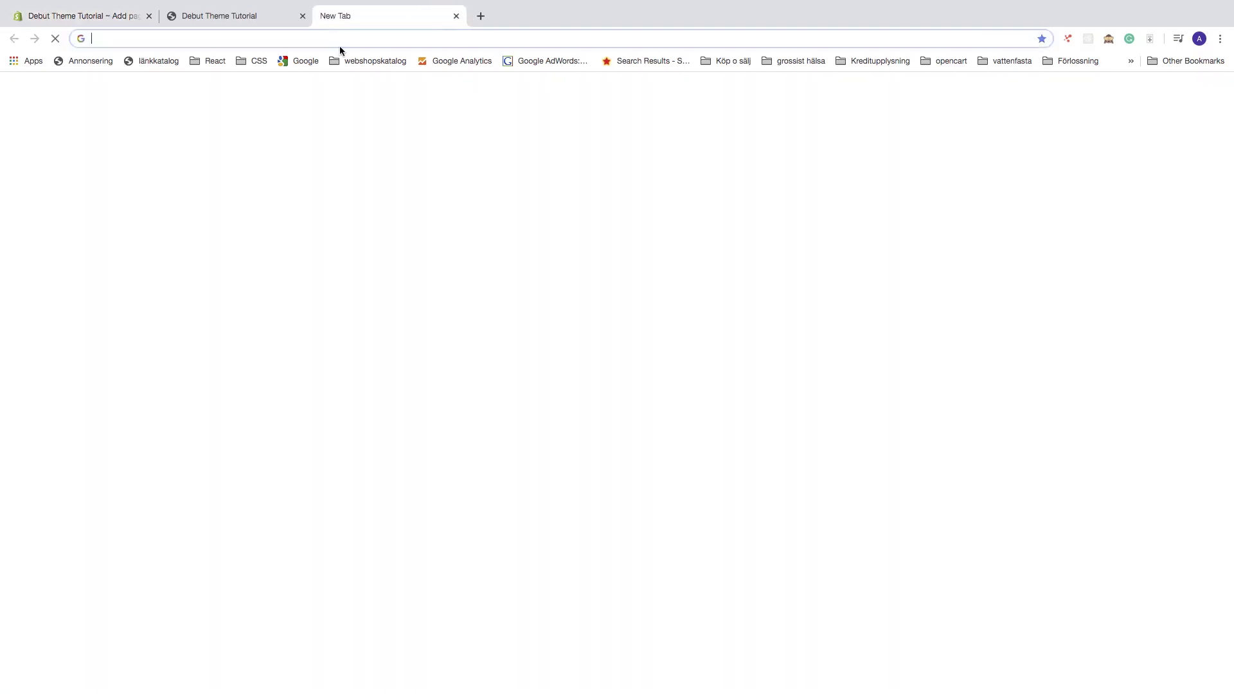
text(youtube.se)
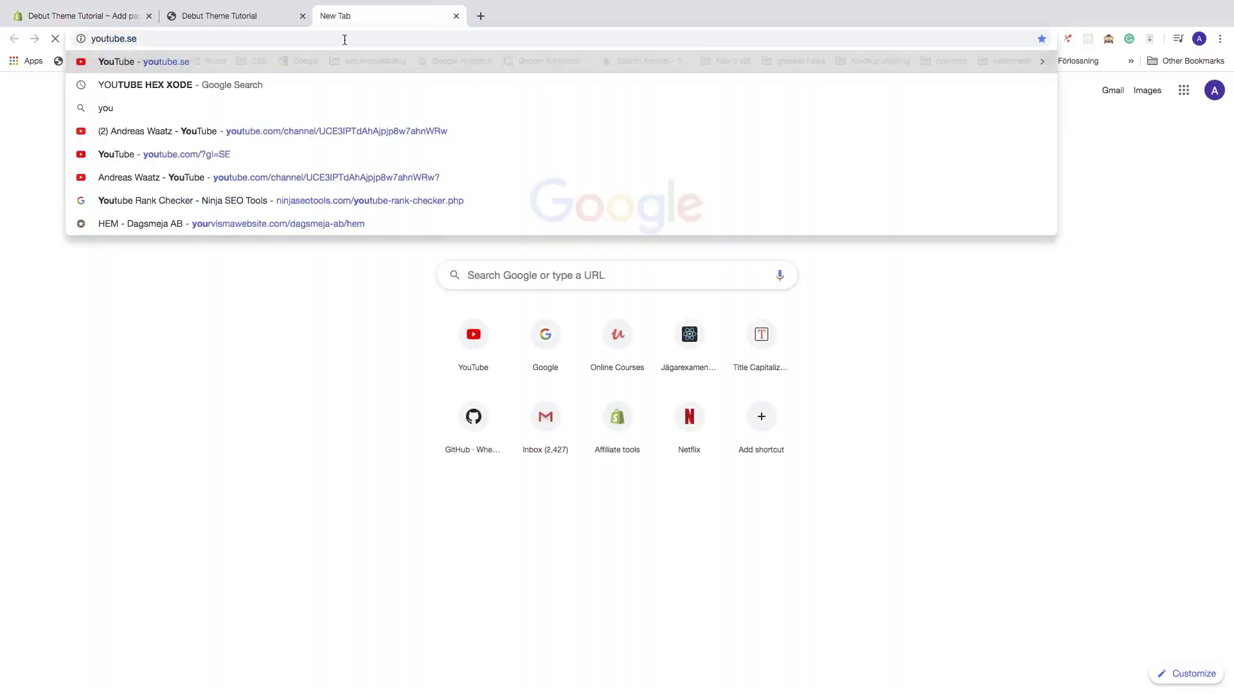
key(Return)
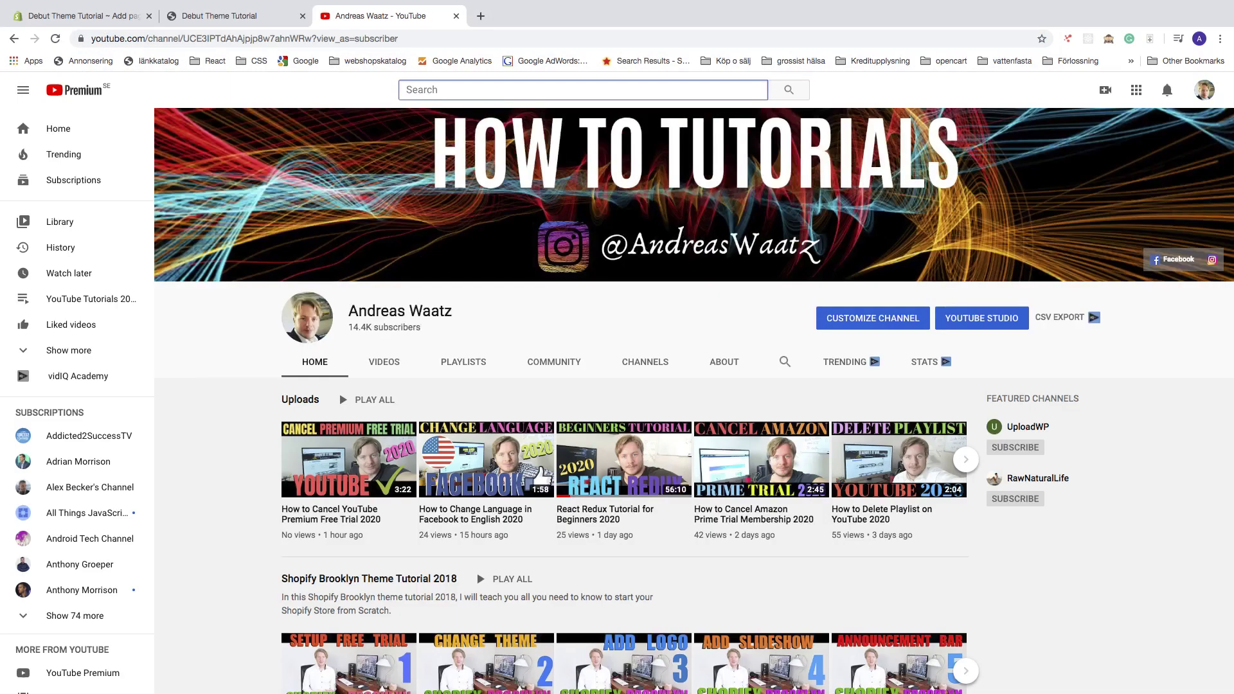
- Search YouTube for the channel owner's name followed by "help me out"
text(andreas waatz)
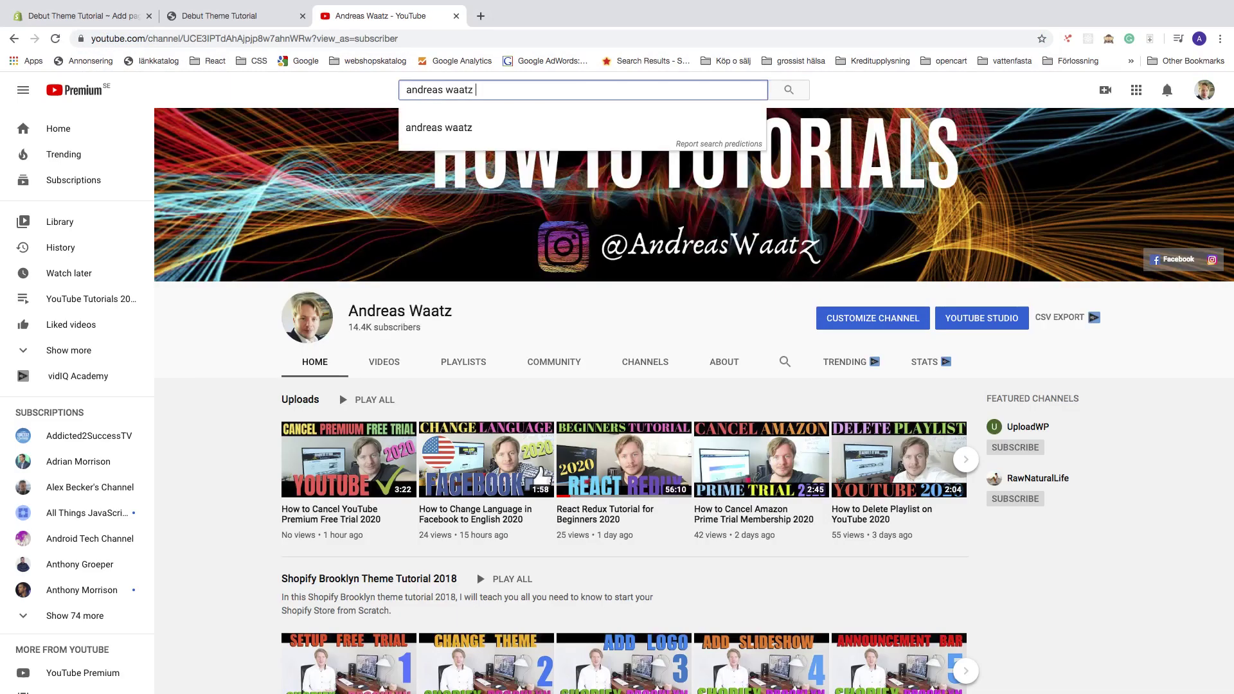
text( help me o)
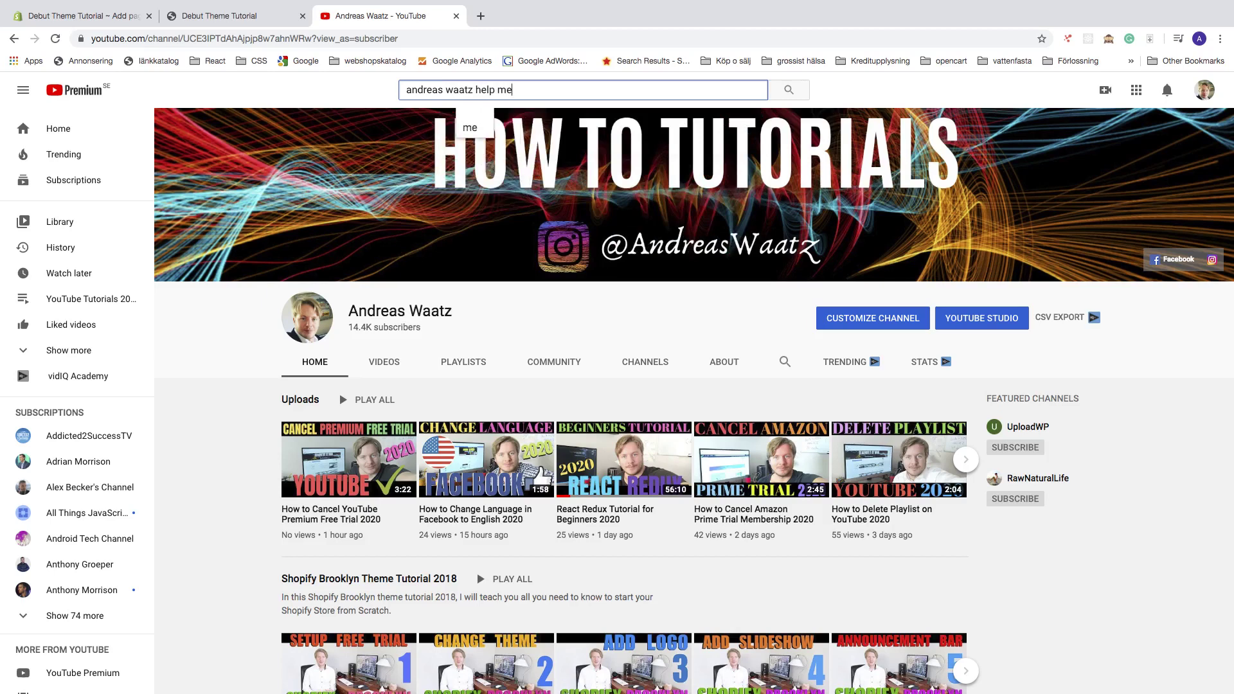
text(ut)
key(Return)
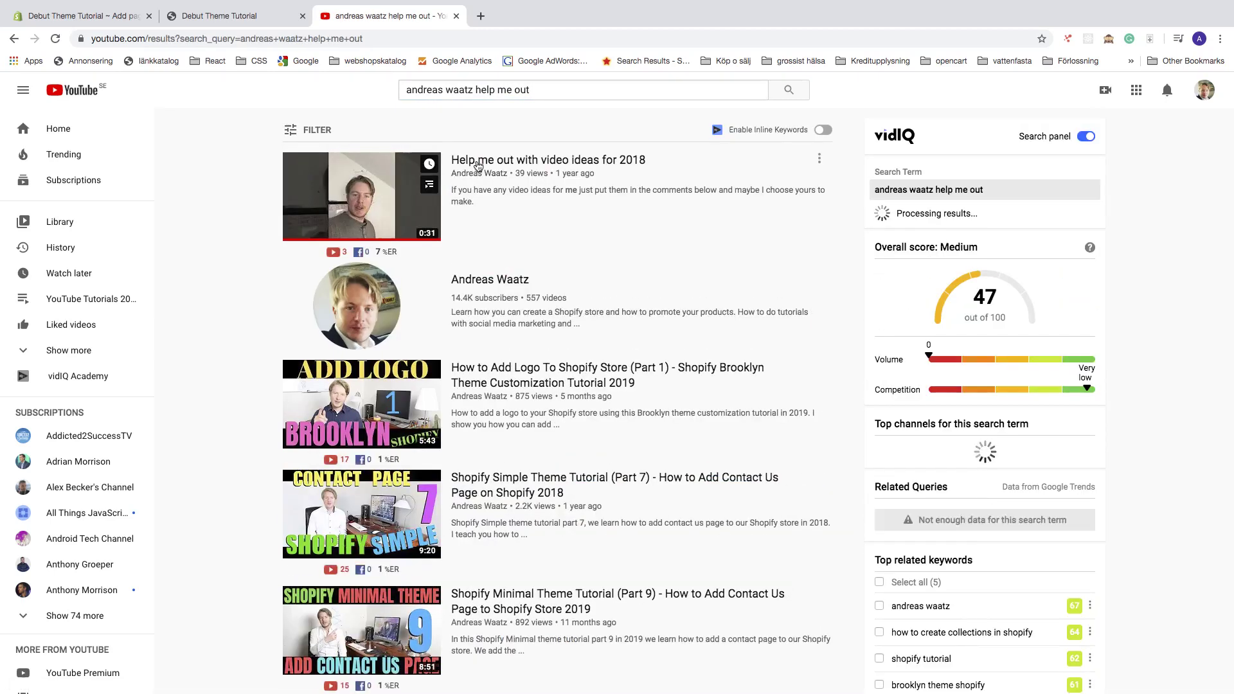
- Open the video "Help me out with video ideas for 2018", pause it and bring up its embed code
click(479, 165)
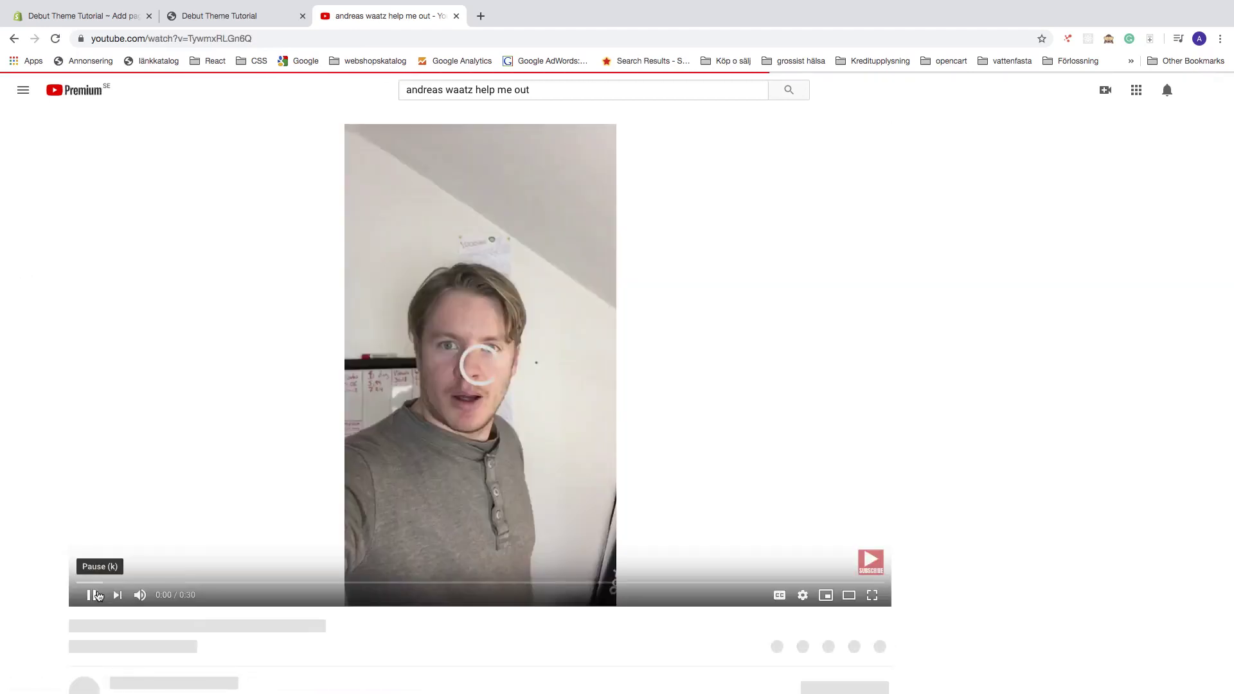
click(93, 596)
scroll(94, 588, down, 5)
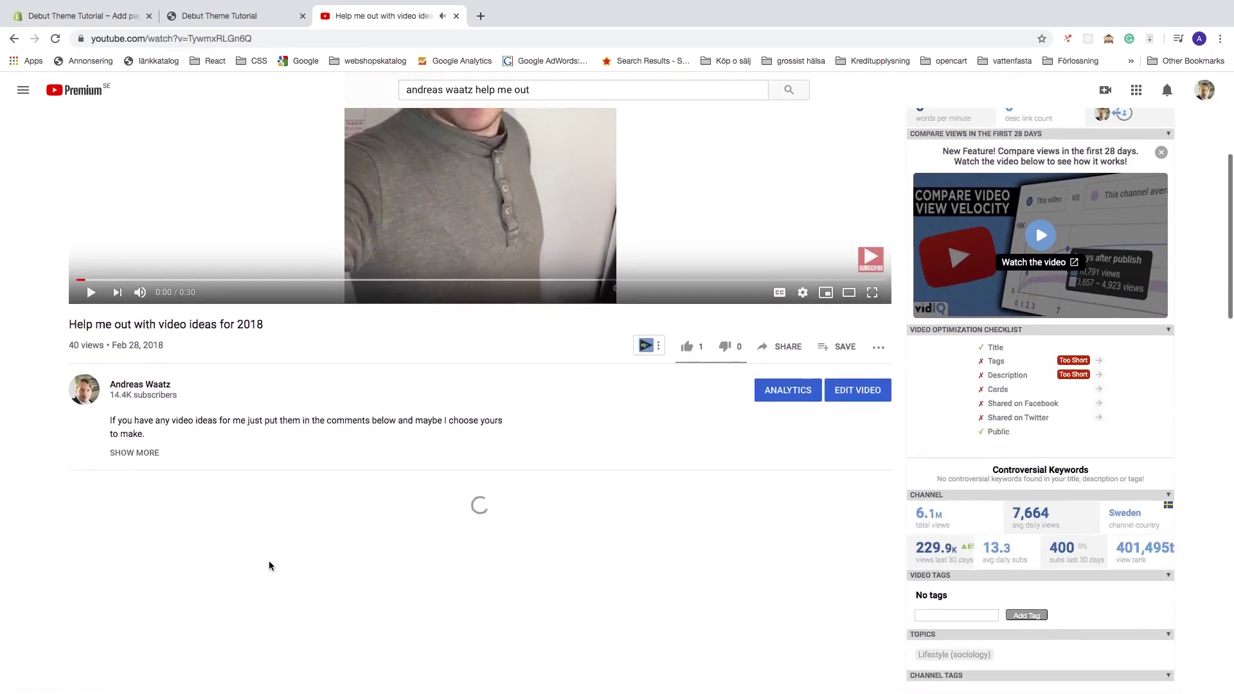
click(780, 348)
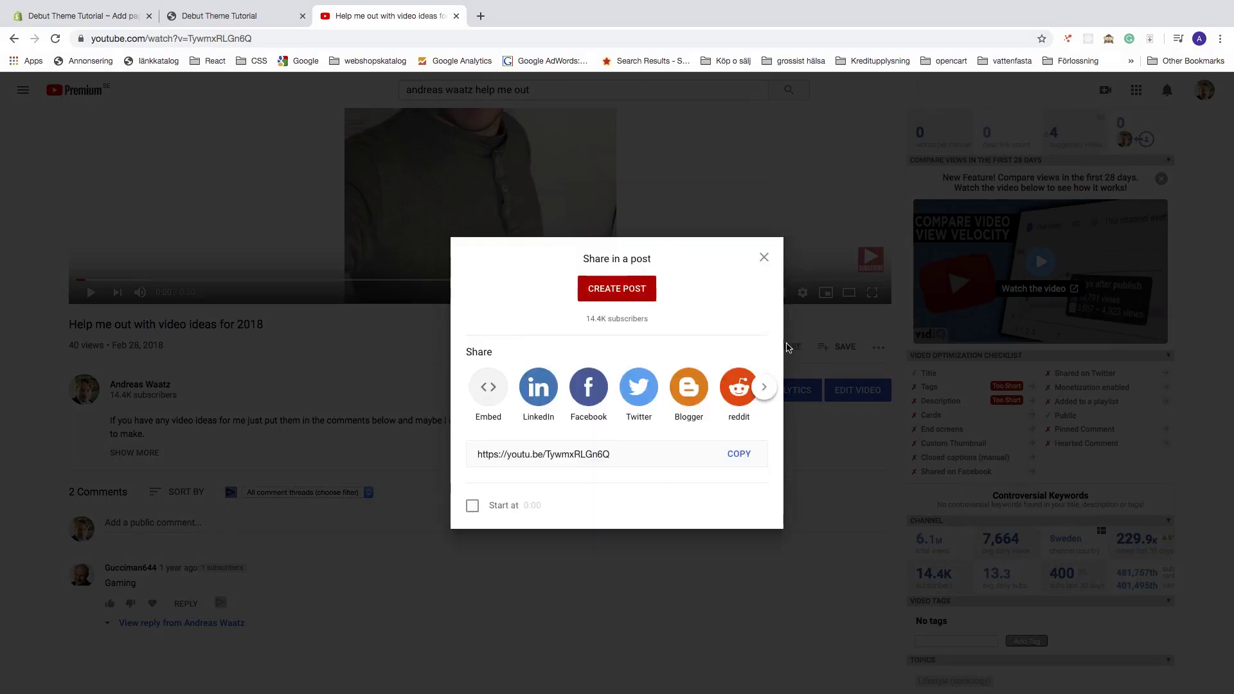
click(491, 390)
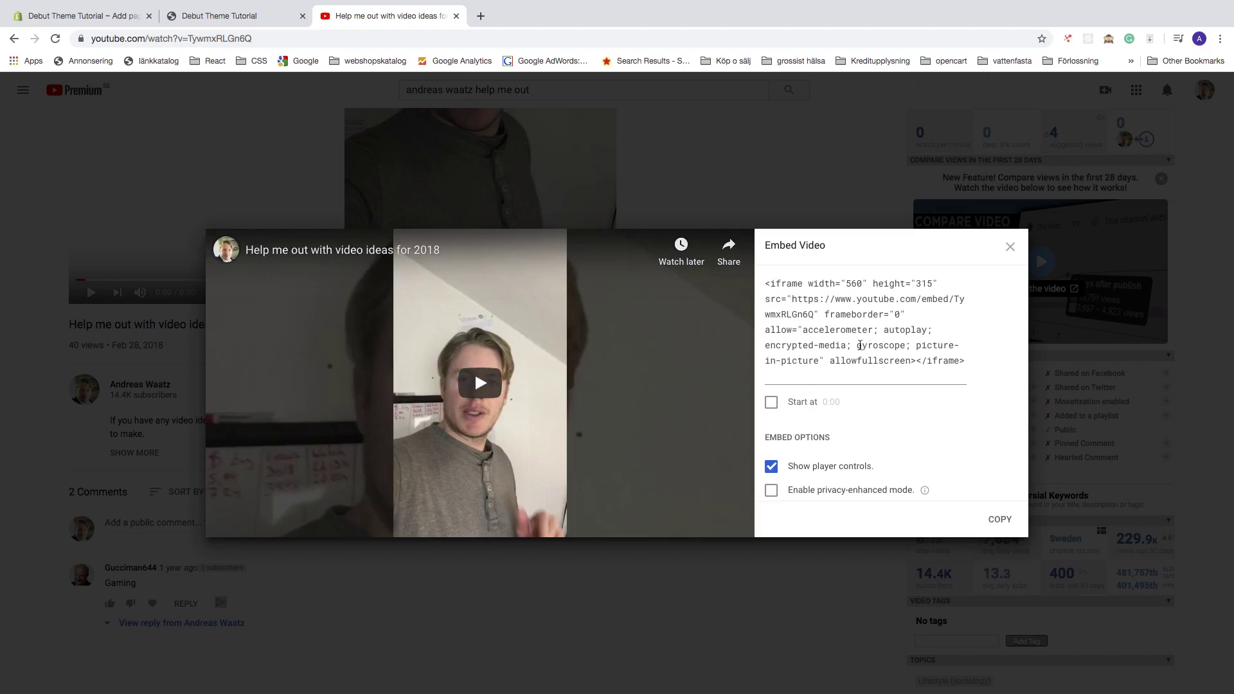
- Set the embed to start at 0:10, without player controls and with privacy-enhanced mode enabled
scroll(830, 369, down, 2)
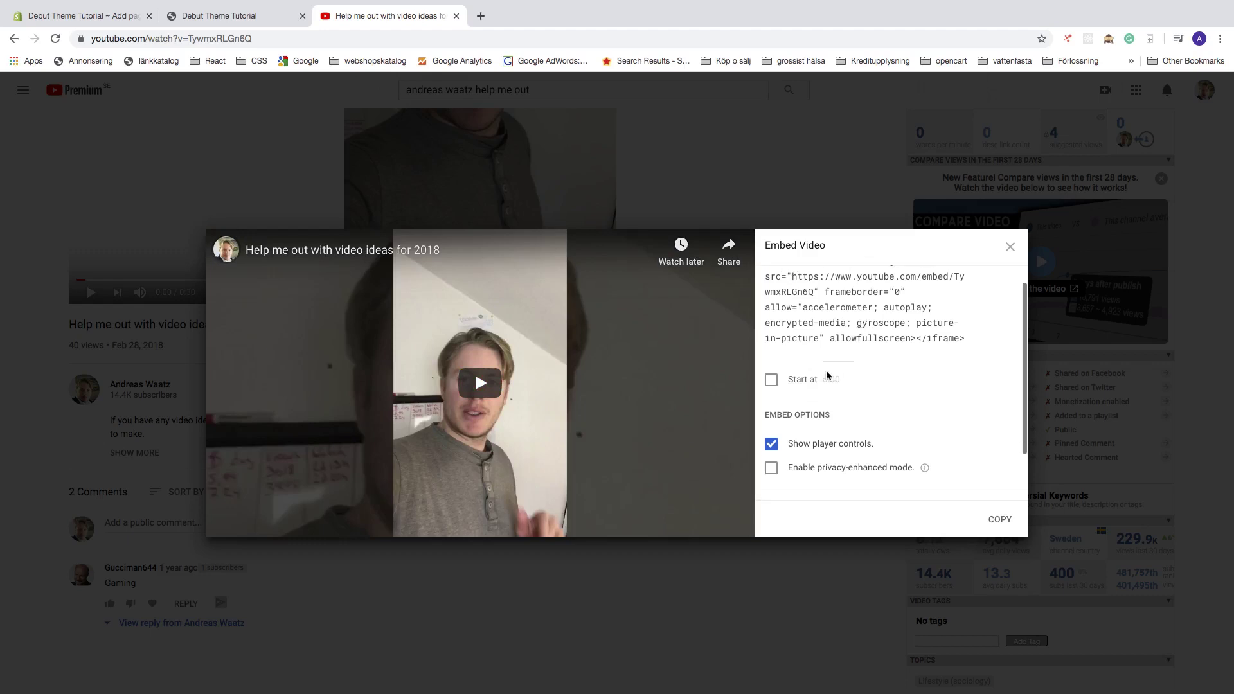
click(772, 381)
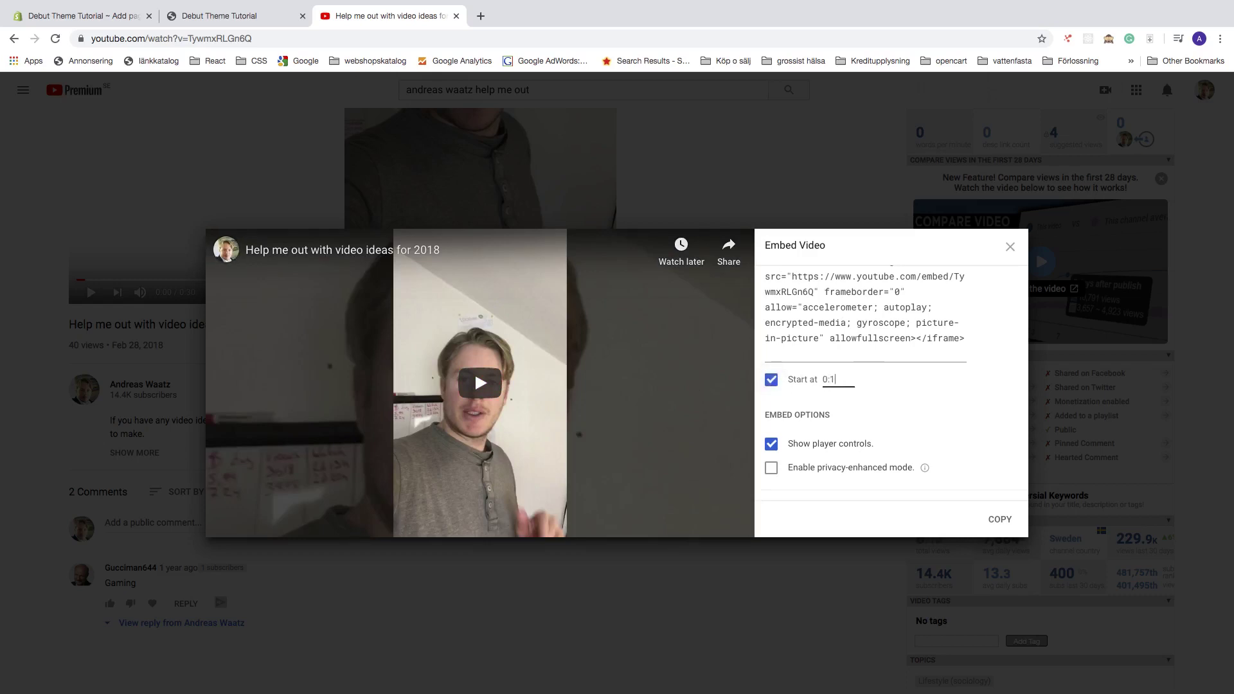
scroll(835, 376, down, 2)
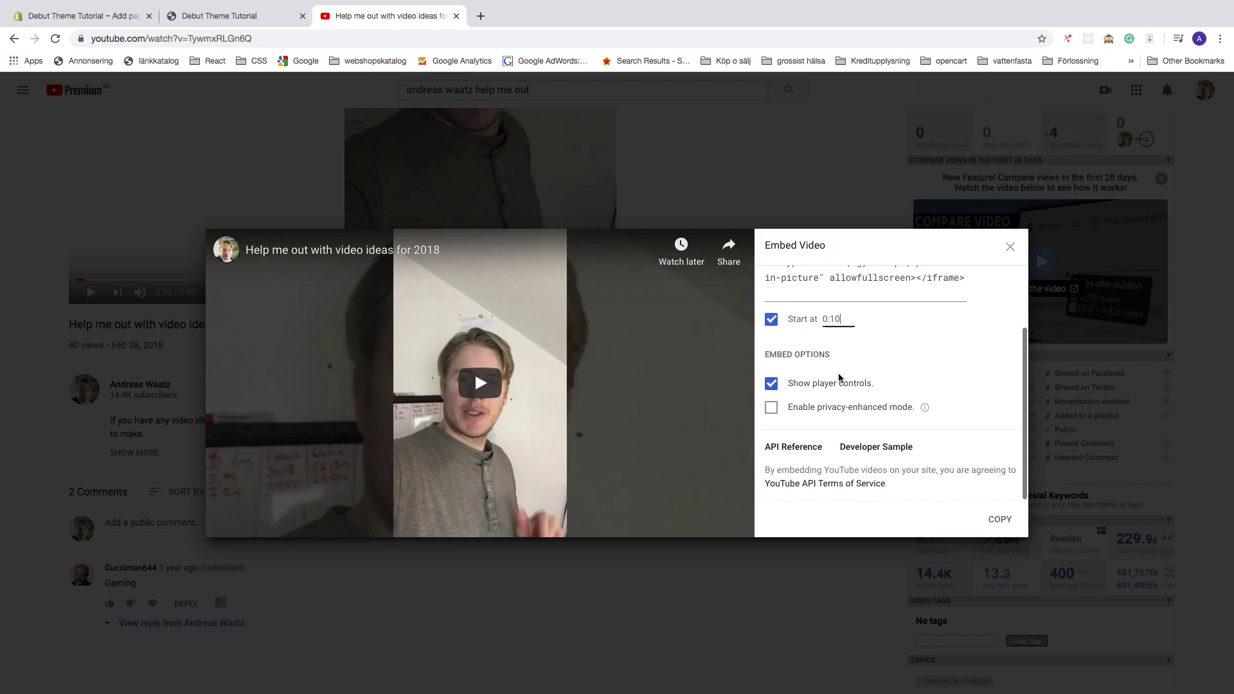
click(773, 384)
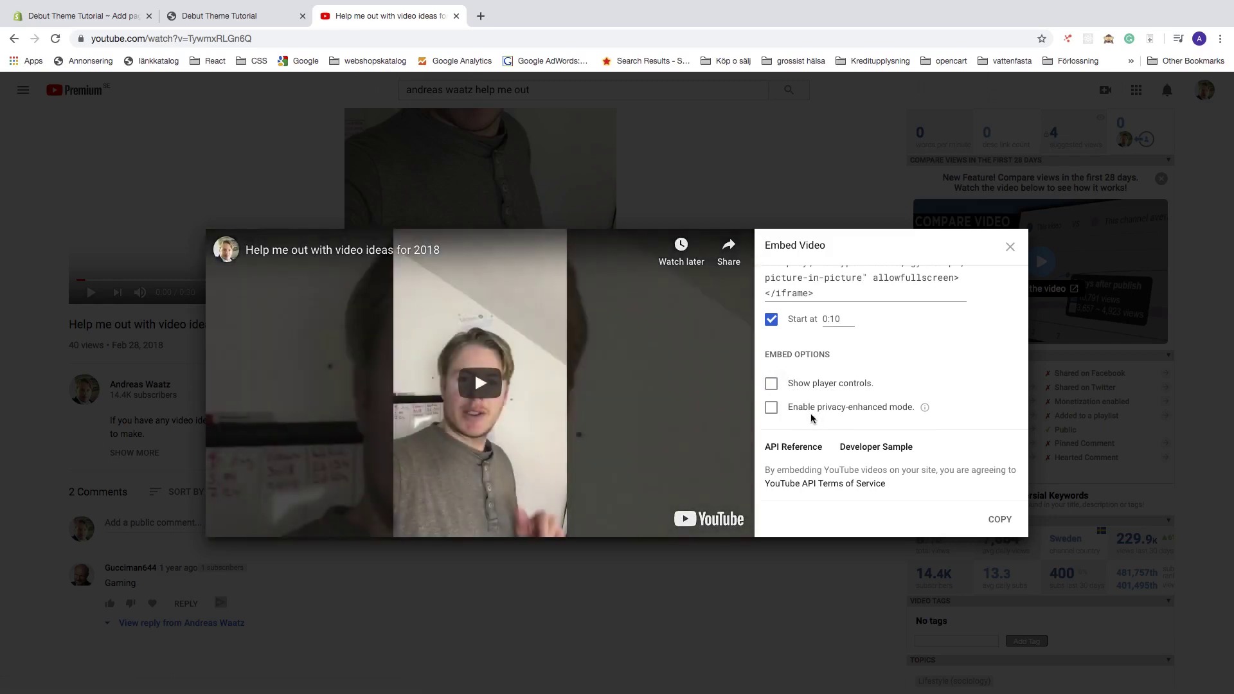
scroll(925, 418, up, 1)
mouse_move(926, 424)
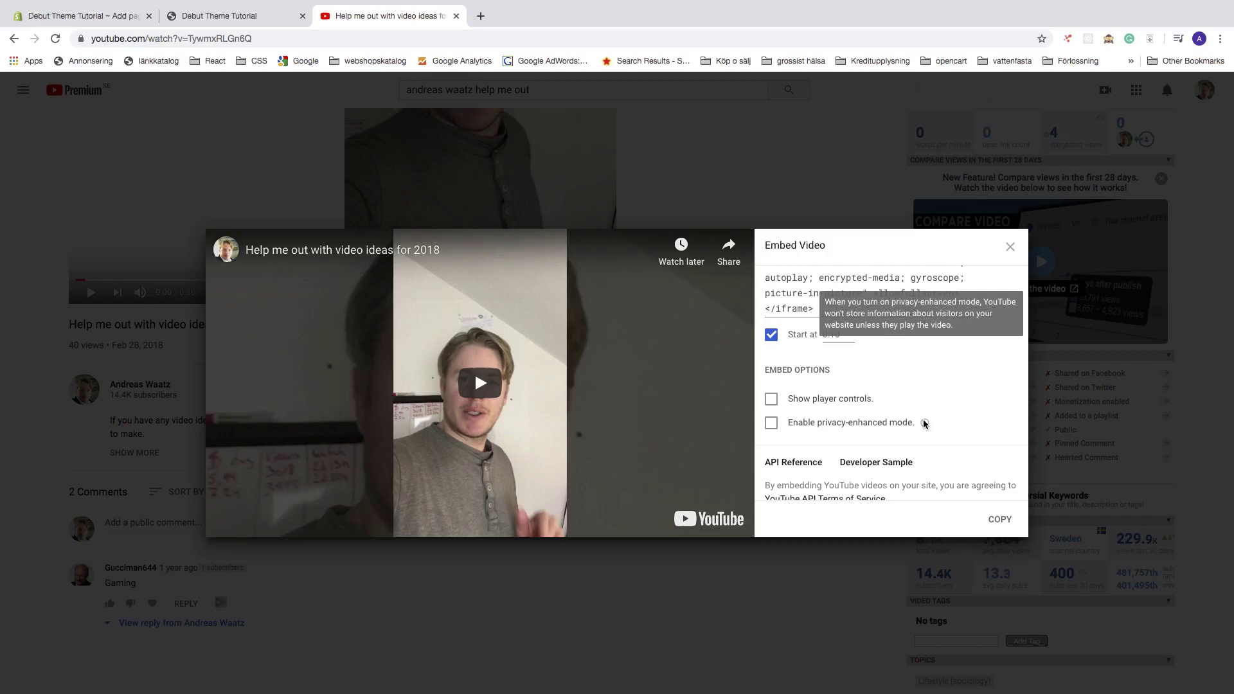
click(772, 422)
scroll(830, 486, down, 1)
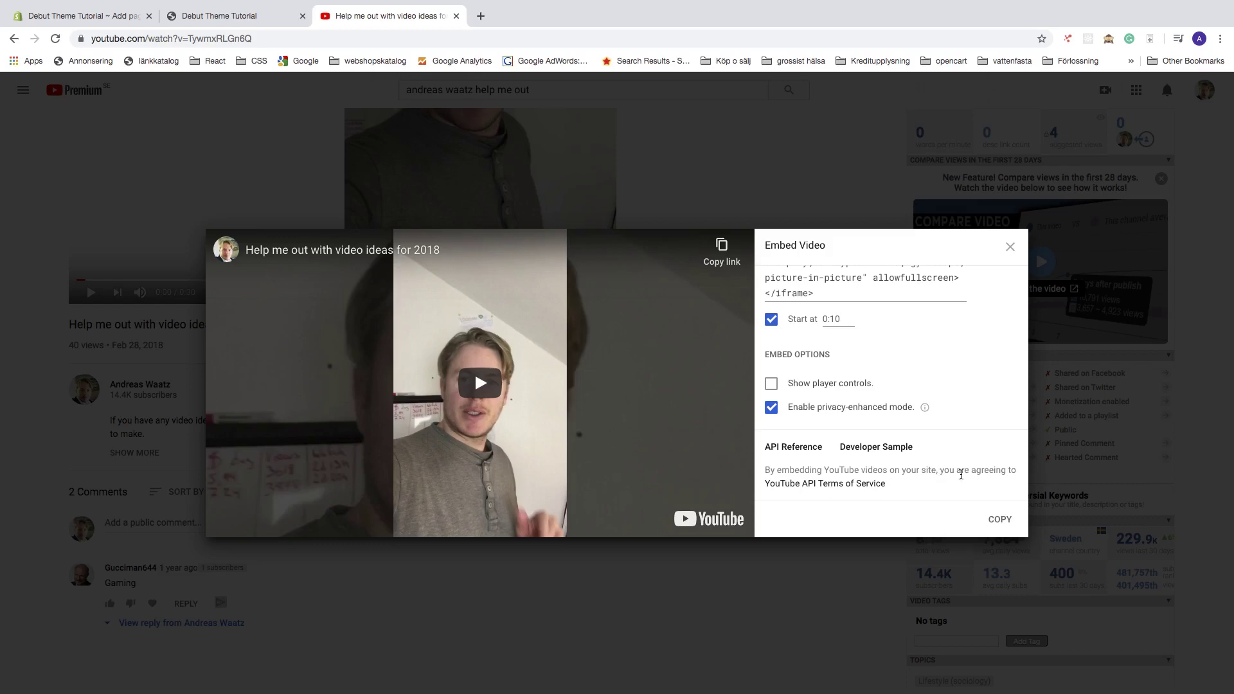
- View the YouTube API Terms of Service in a separate browser tab and return to the embed options
right_click(809, 488)
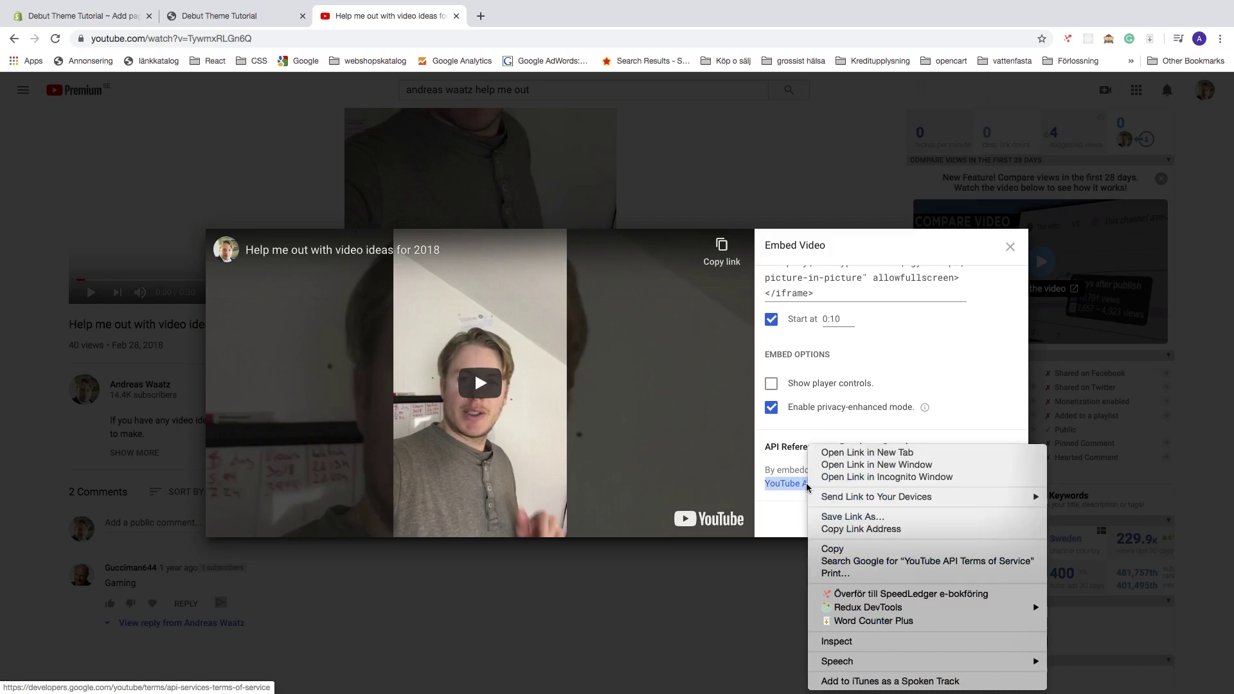
click(851, 458)
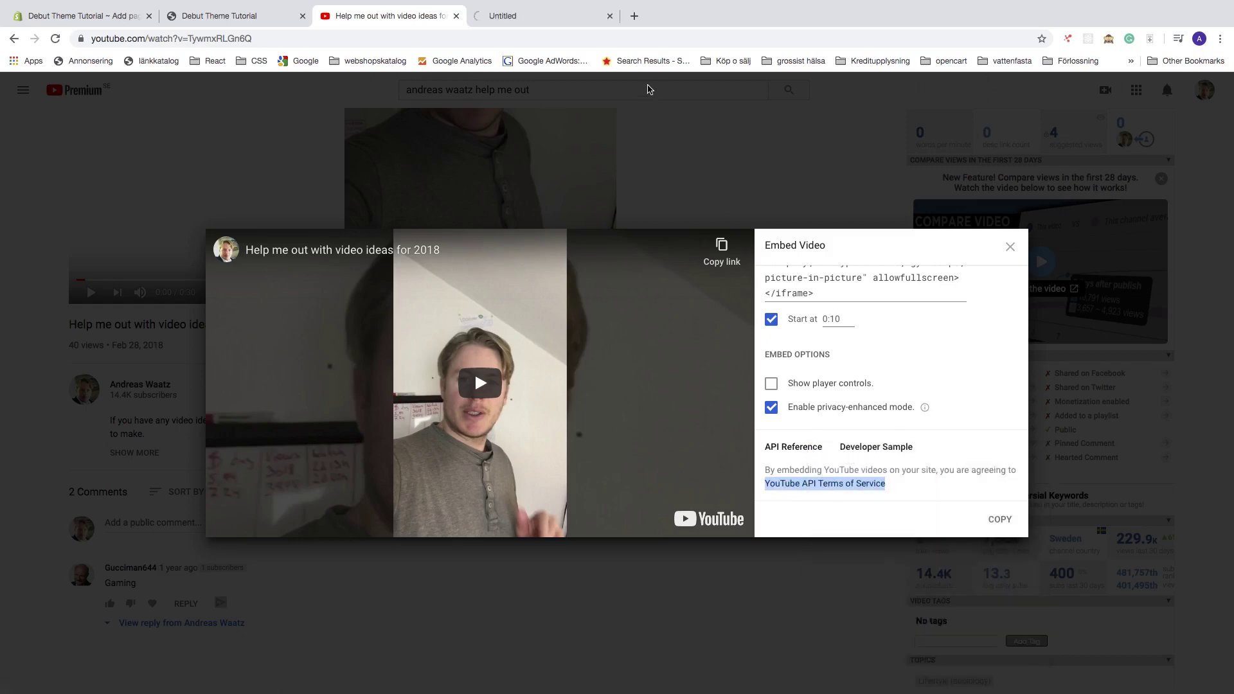
click(520, 7)
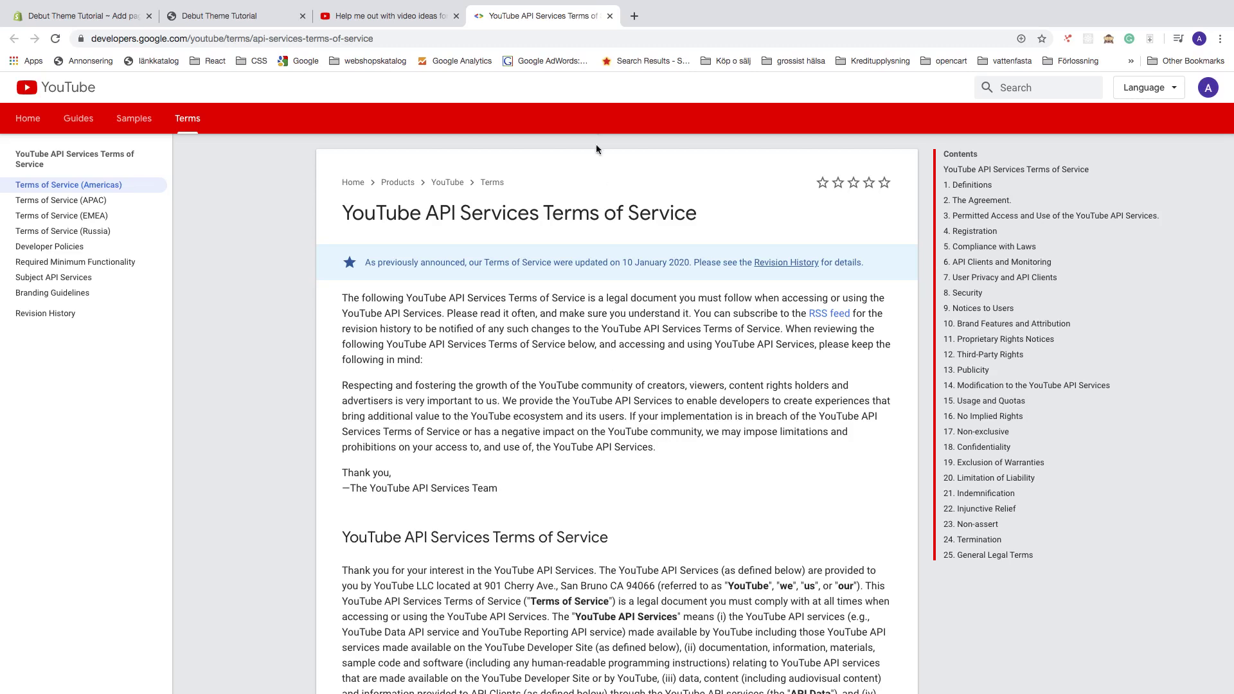
click(396, 20)
- Copy the complete iframe embed code of the video
scroll(759, 382, up, 3)
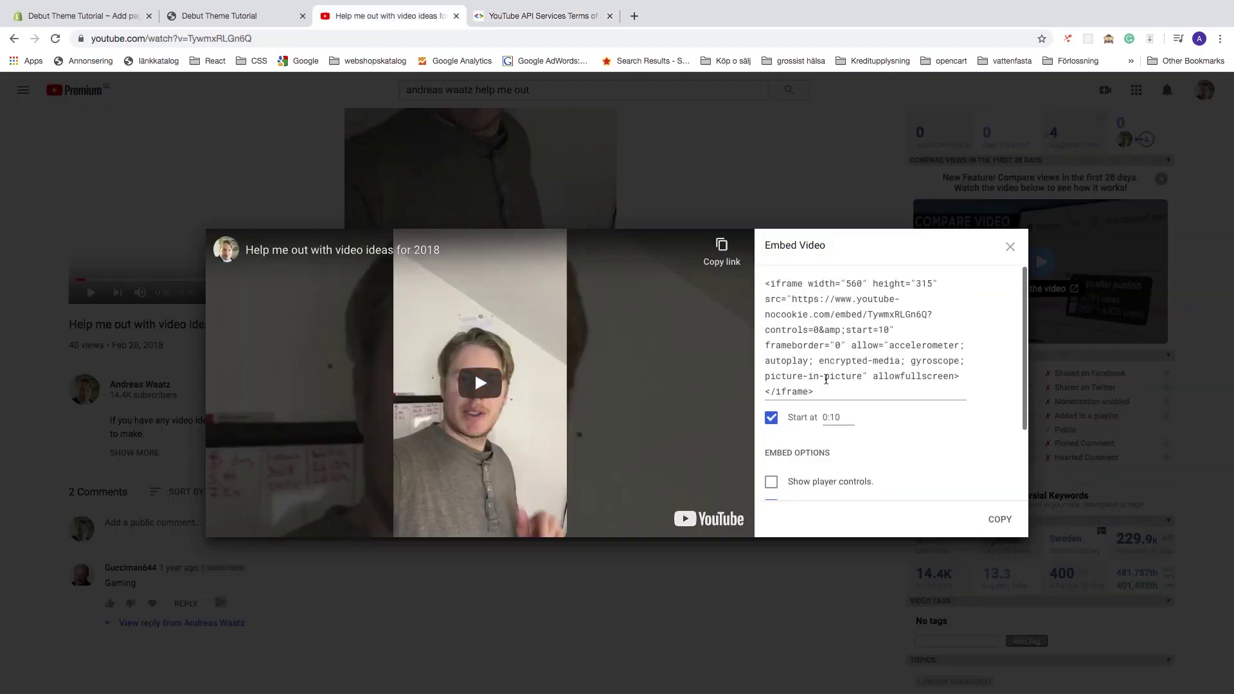
drag(765, 283, 836, 389)
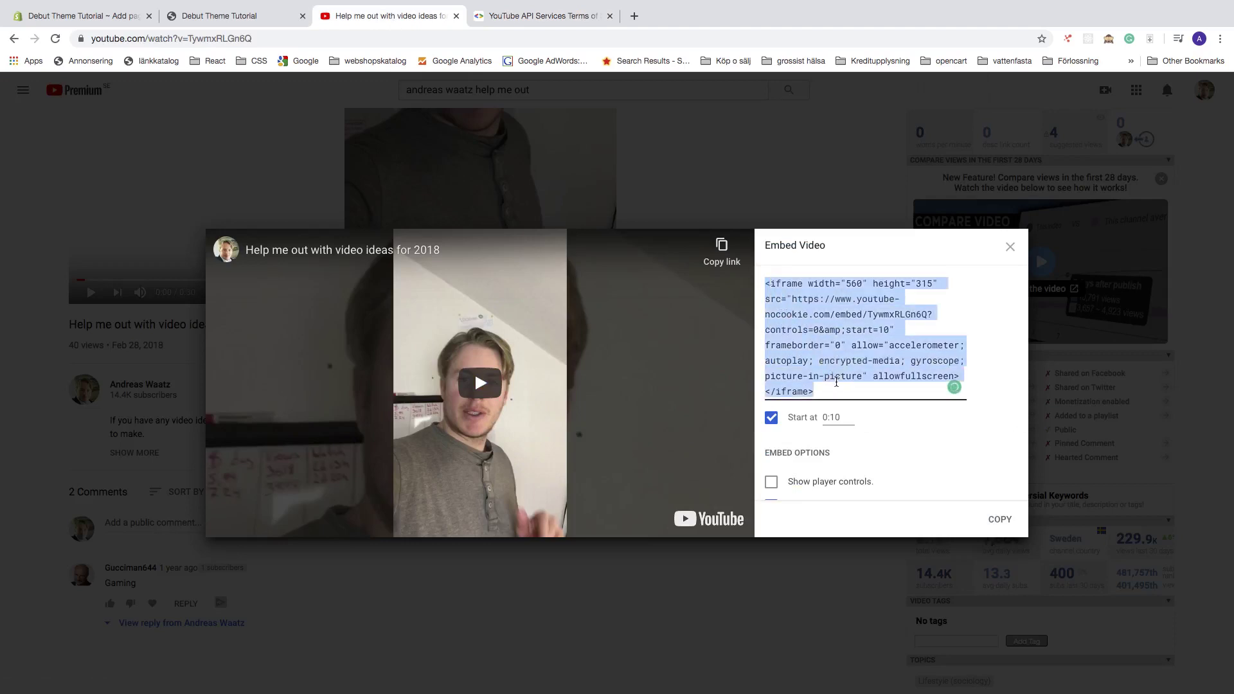
right_click(826, 337)
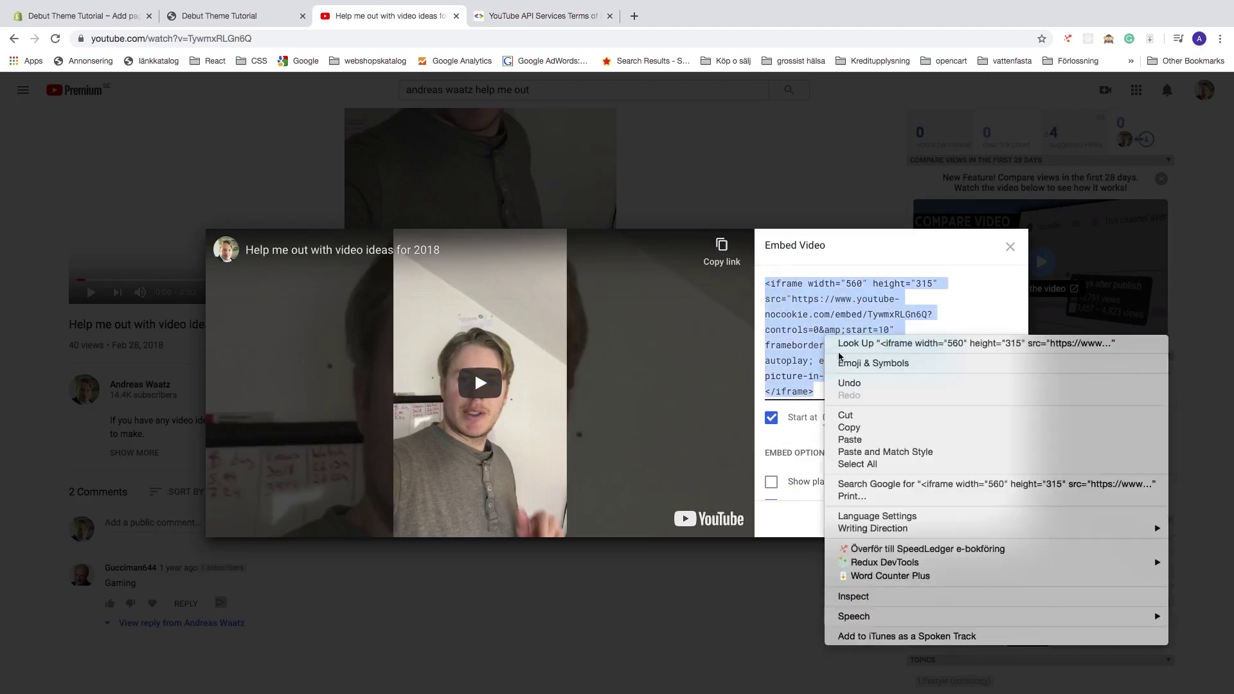
click(850, 427)
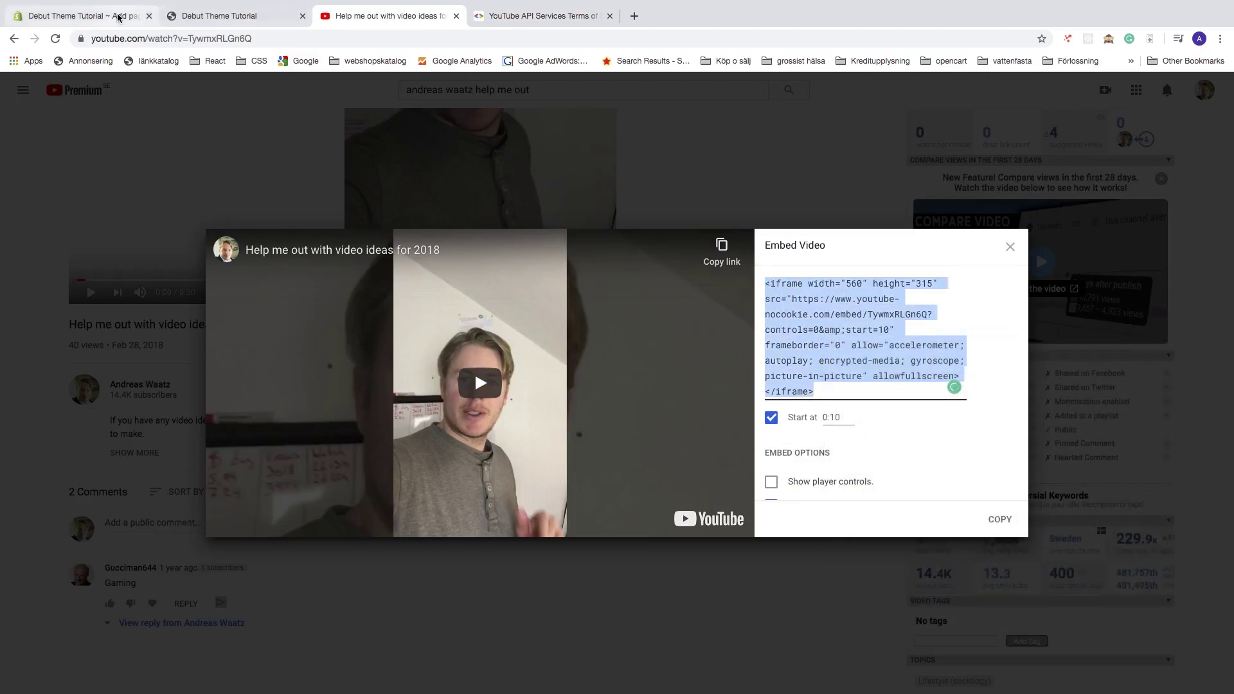
- Switch back to the Shopify page and insert the video using the copied embed snippet
click(116, 18)
click(455, 368)
right_click(456, 369)
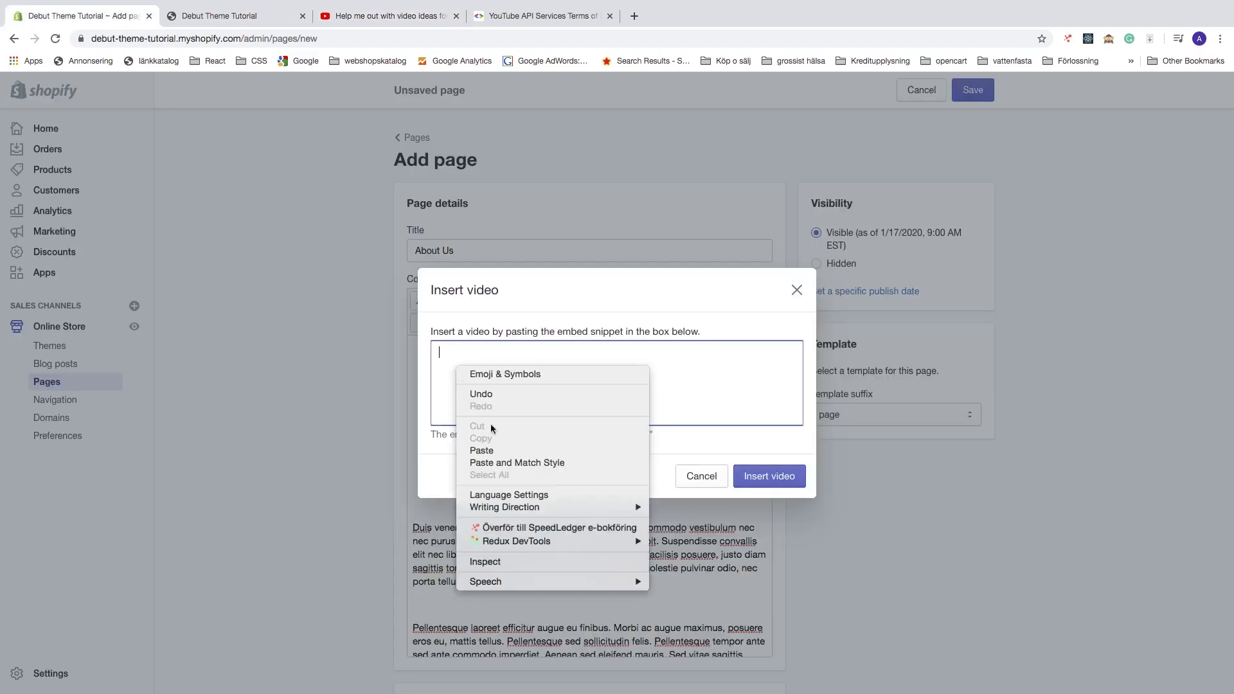
click(495, 450)
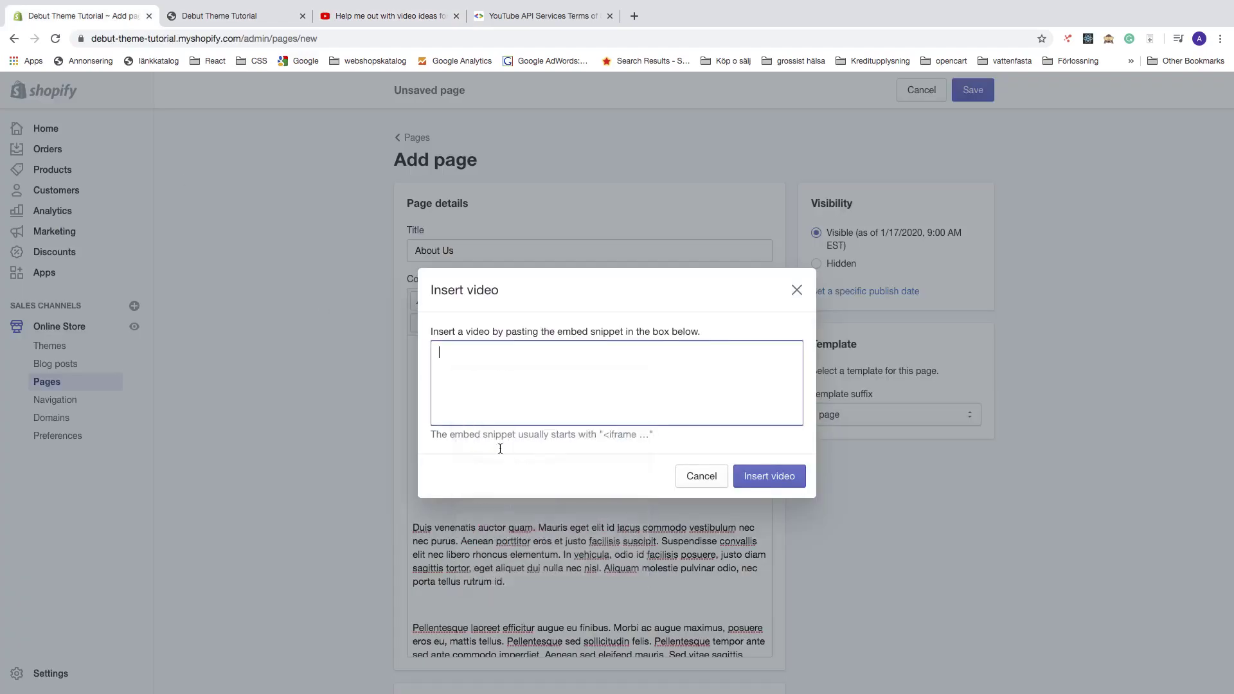
click(766, 476)
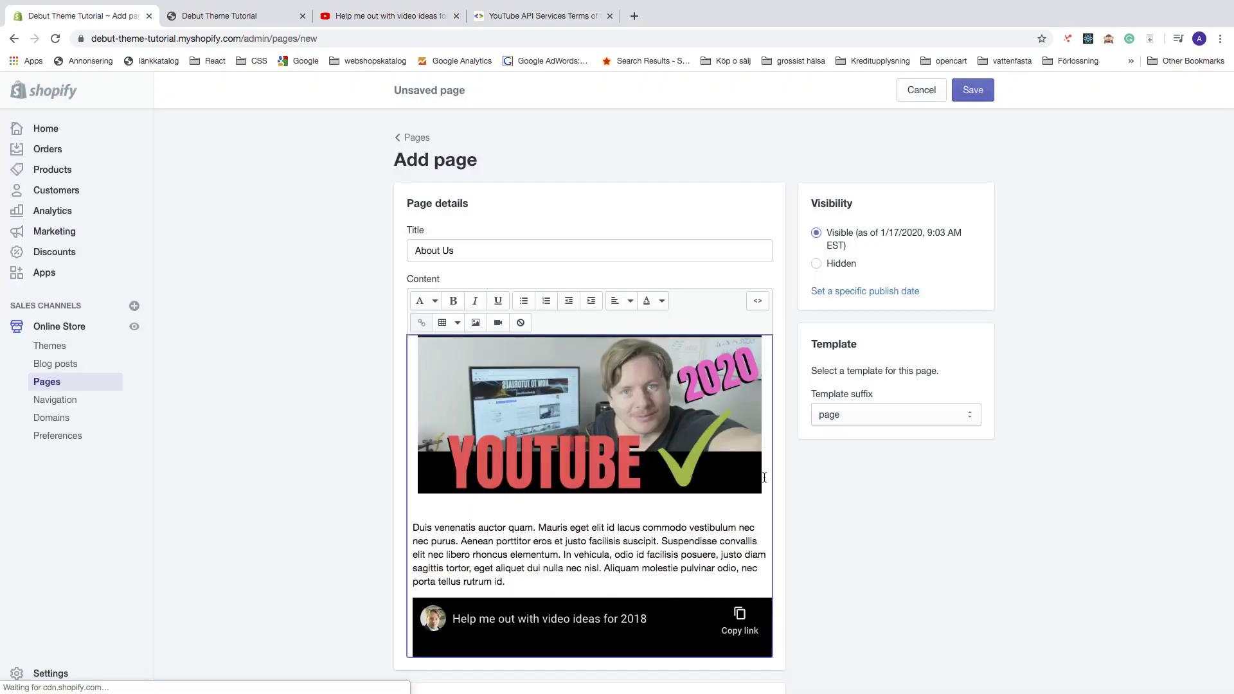
scroll(658, 503, down, 3)
scroll(658, 503, down, 2)
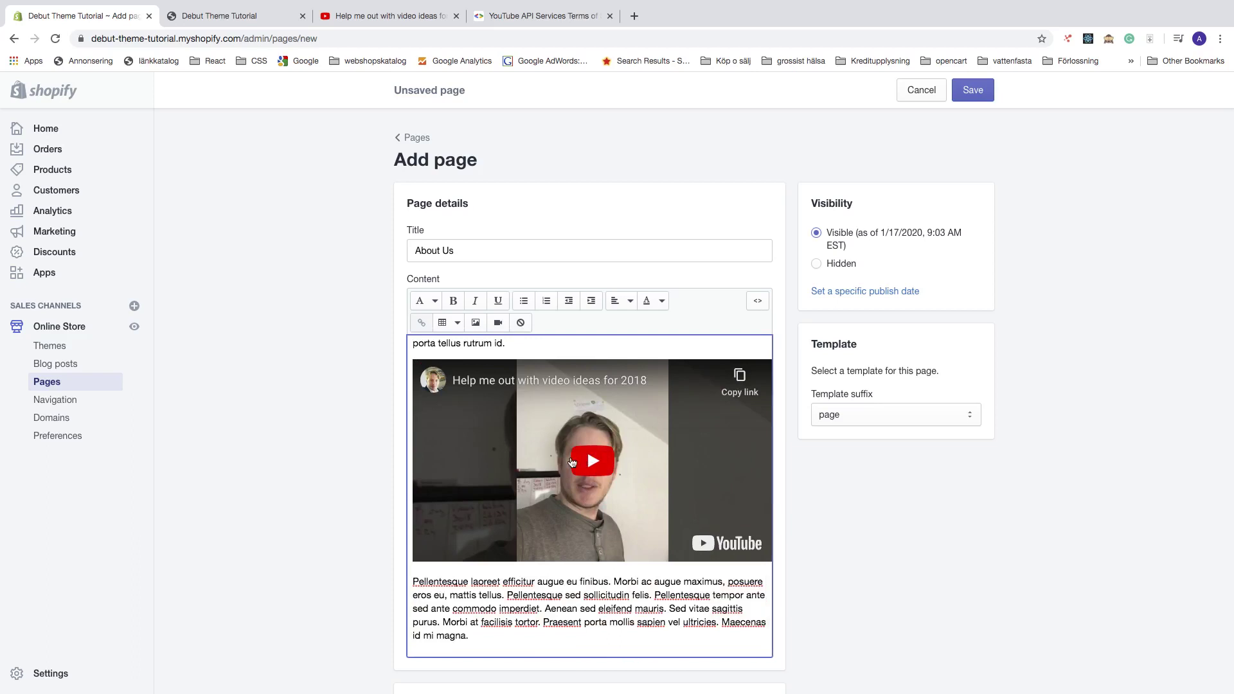
- Examine the HTML source of the page content down to the embedded video, then return to the visual editor
click(758, 304)
scroll(585, 438, down, 5)
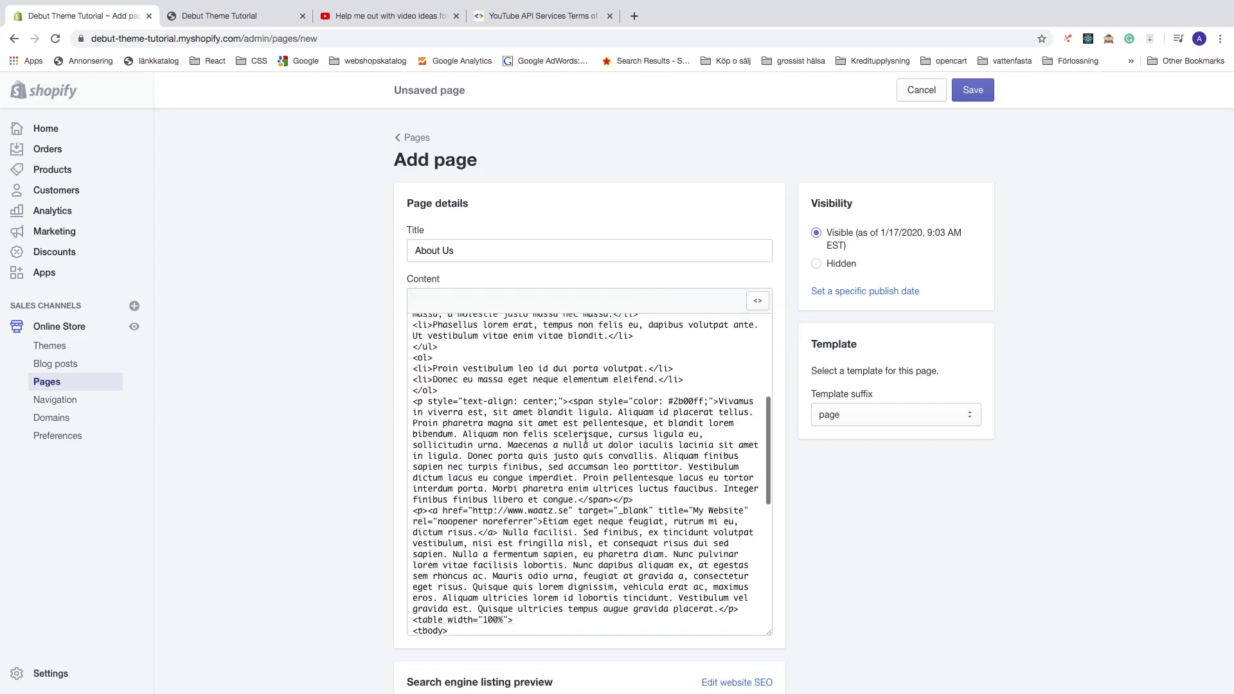
scroll(585, 438, down, 10)
scroll(584, 441, down, 3)
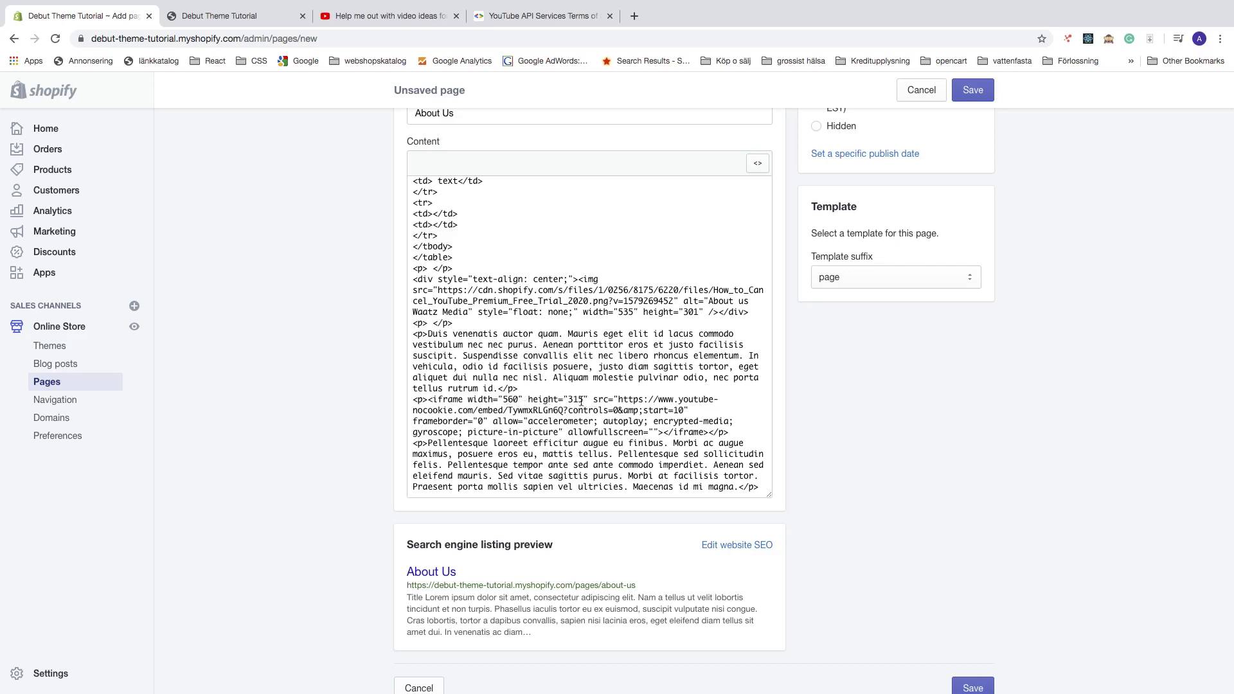
scroll(581, 401, down, 1)
scroll(580, 373, up, 5)
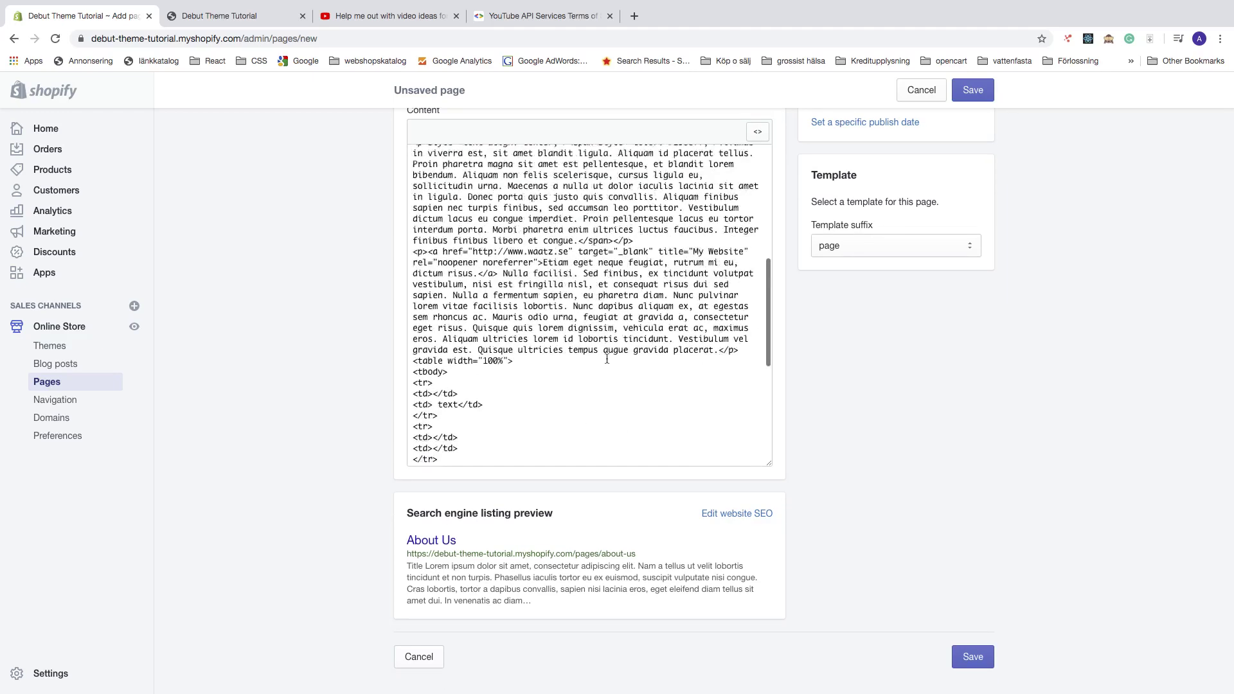
click(762, 134)
- Open the search engine listing's page title and description for editing
scroll(590, 302, down, 5)
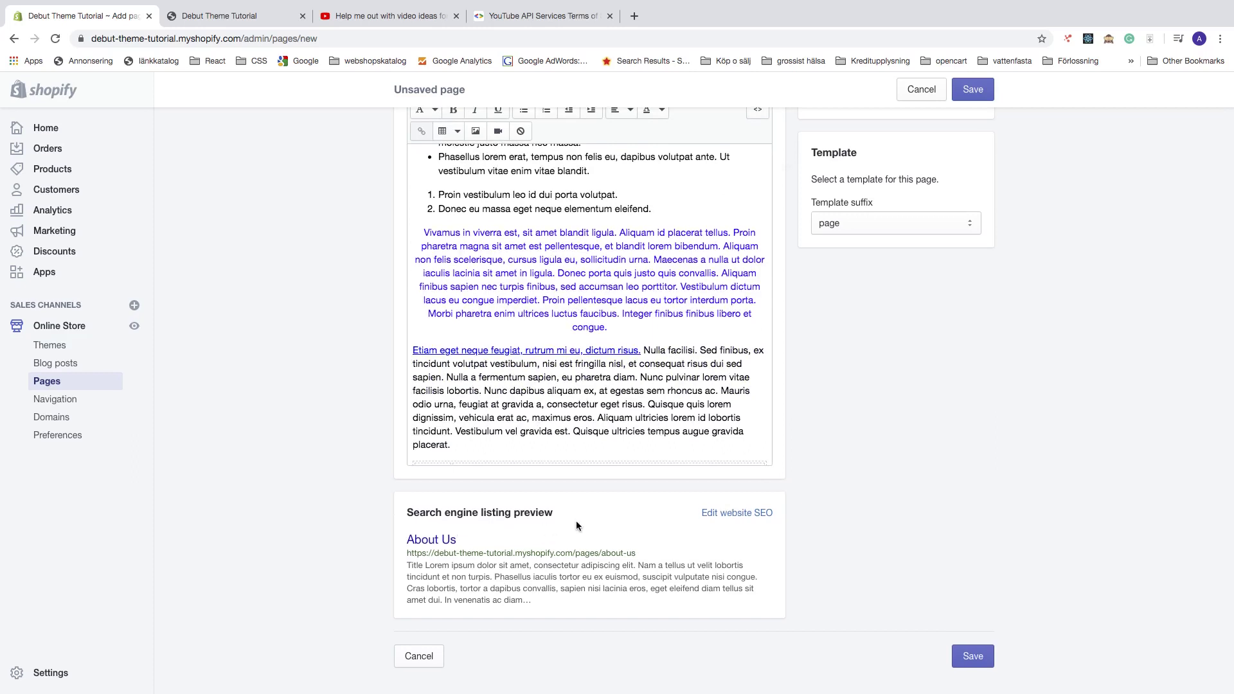
click(718, 514)
scroll(635, 522, down, 5)
scroll(635, 522, down, 1)
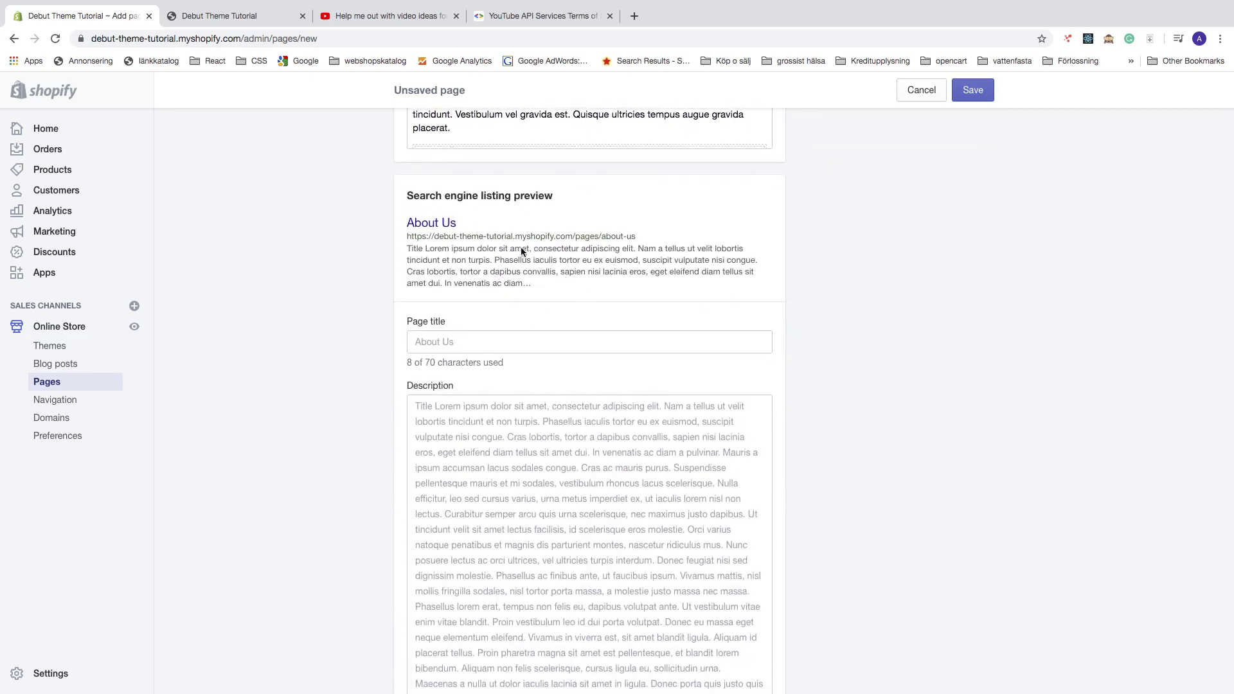
scroll(487, 279, down, 1)
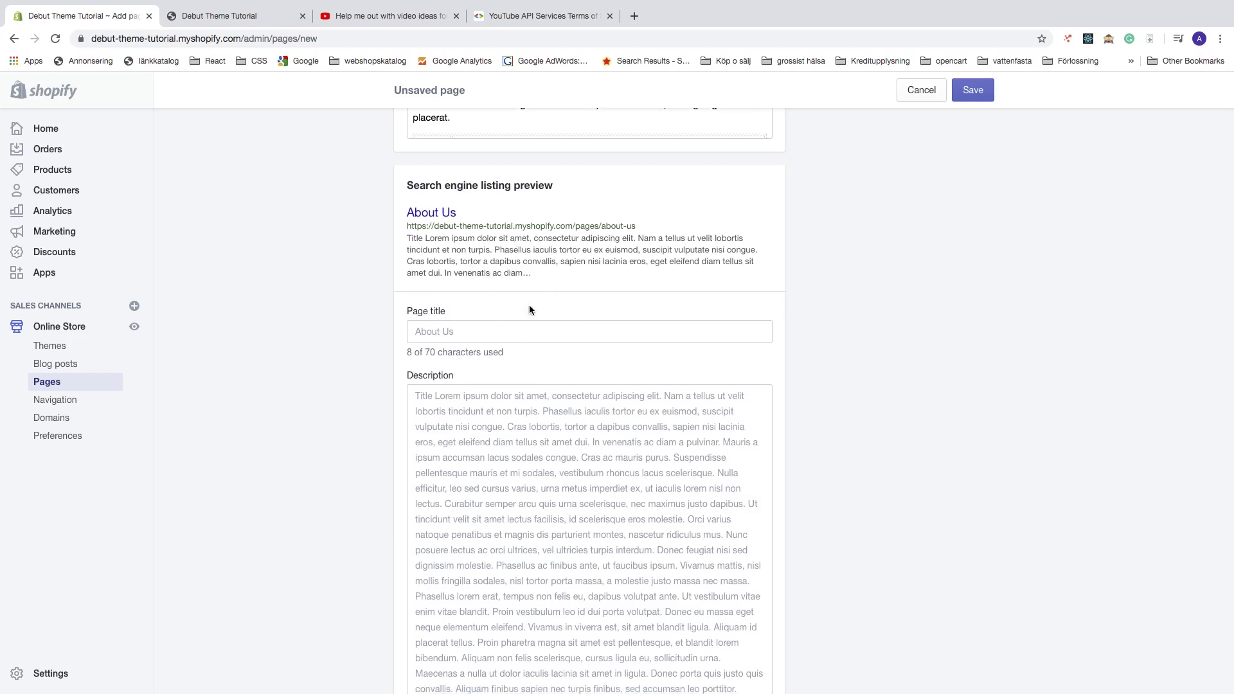
scroll(528, 307, up, 1)
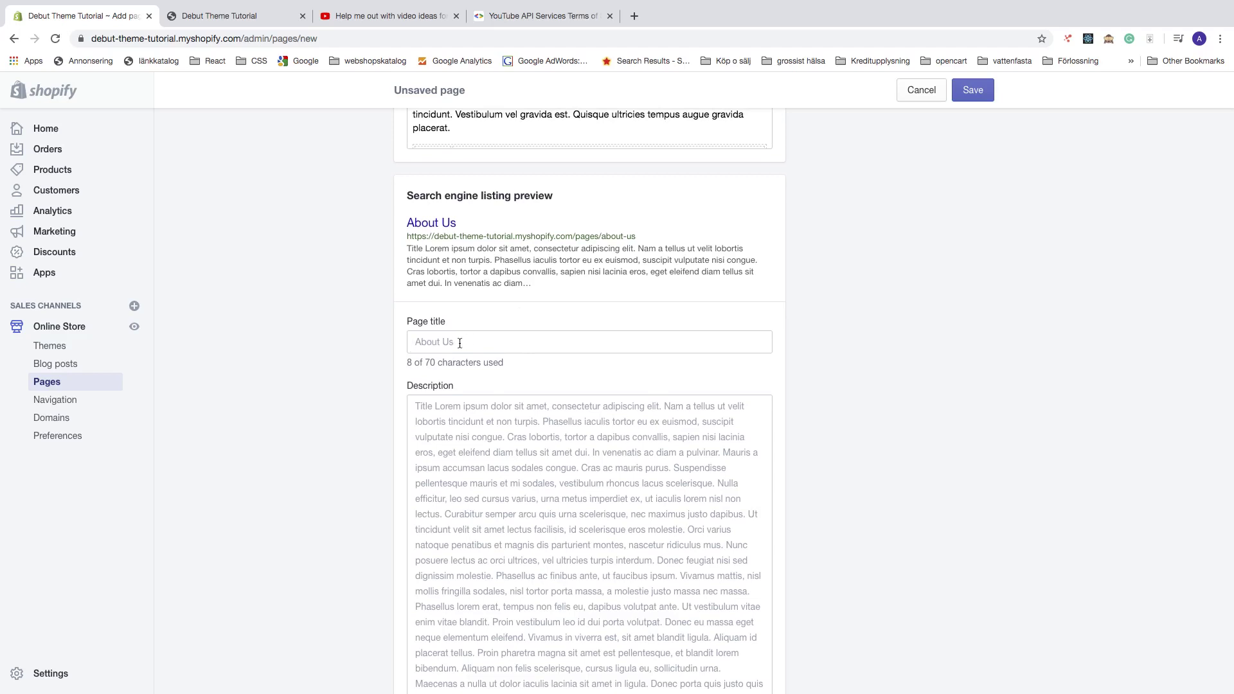
- Examine the search engine listing's page title, description, and URL and handle fields
scroll(530, 347, down, 2)
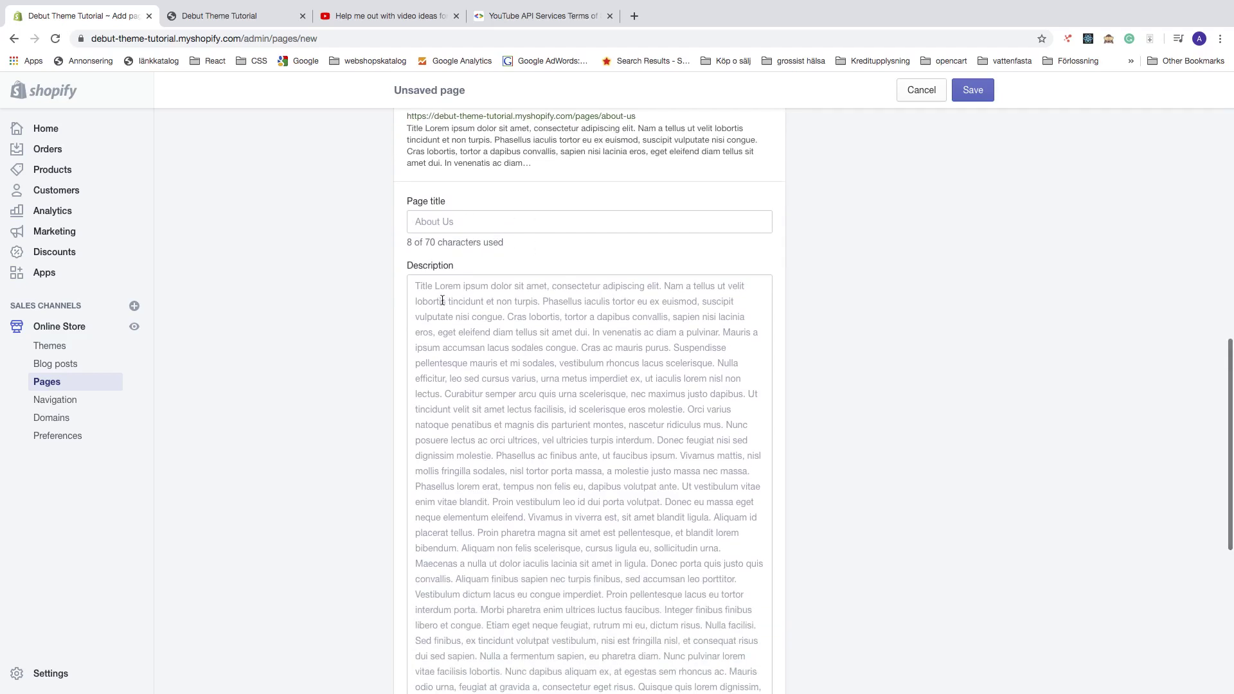
scroll(442, 300, down, 6)
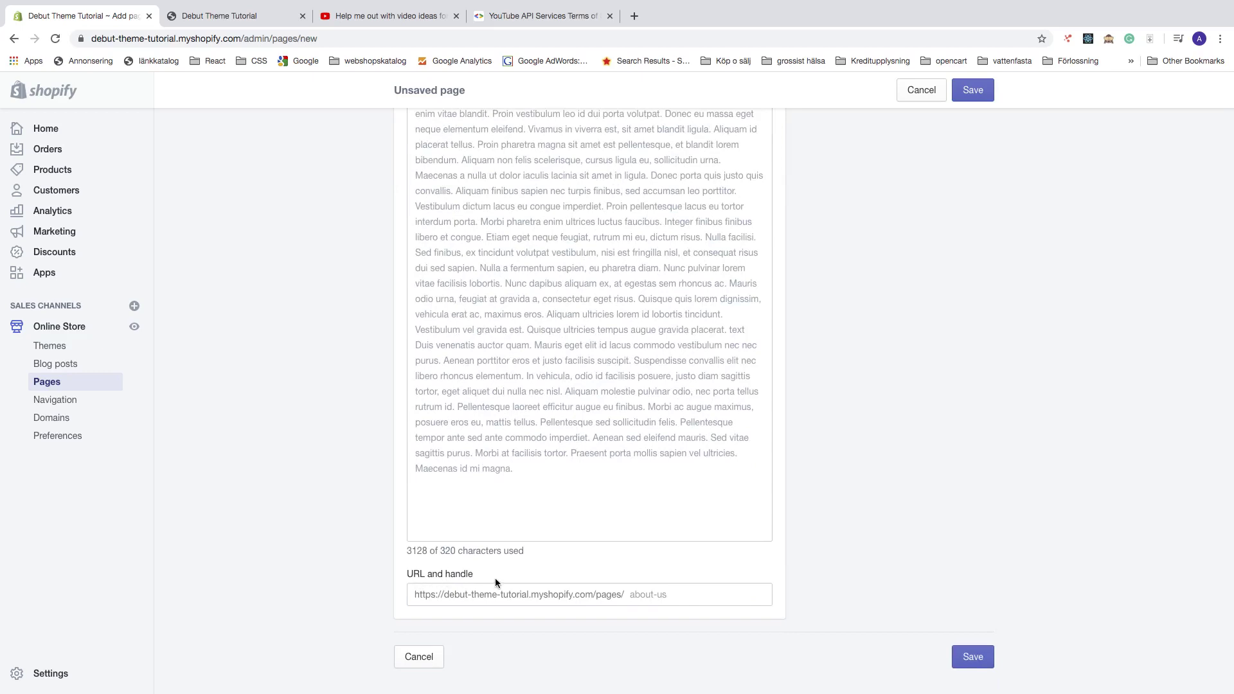
scroll(515, 563, up, 15)
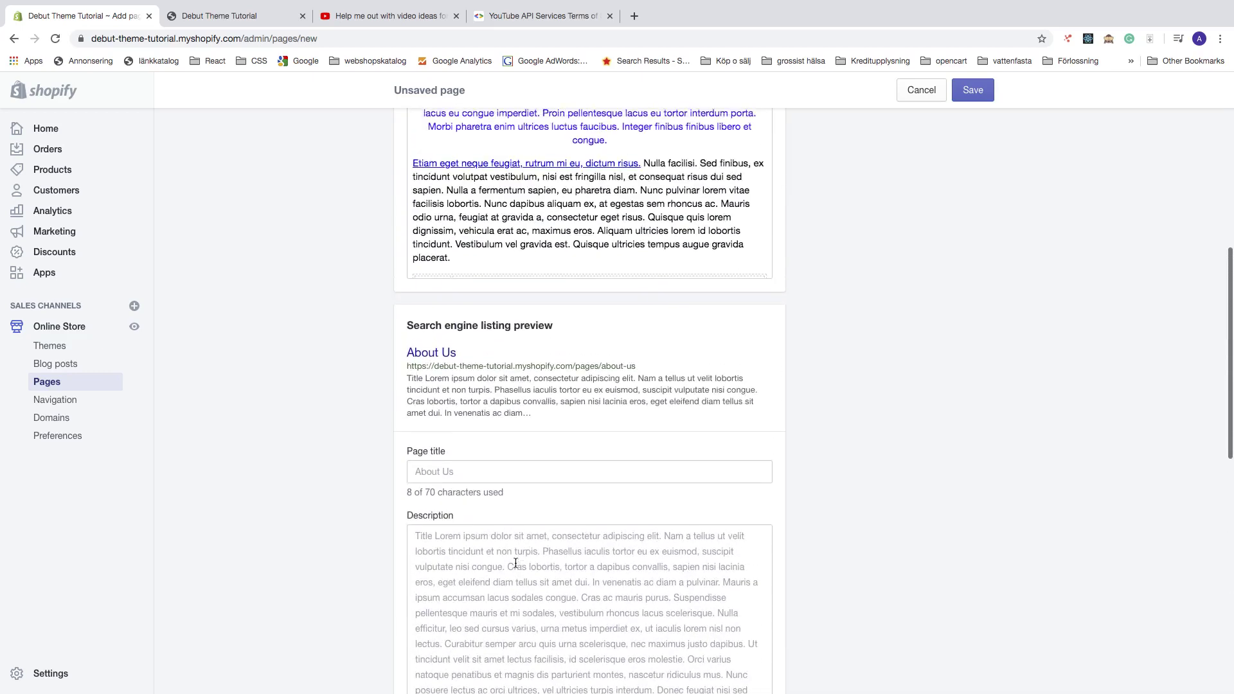
scroll(349, 576, down, 5)
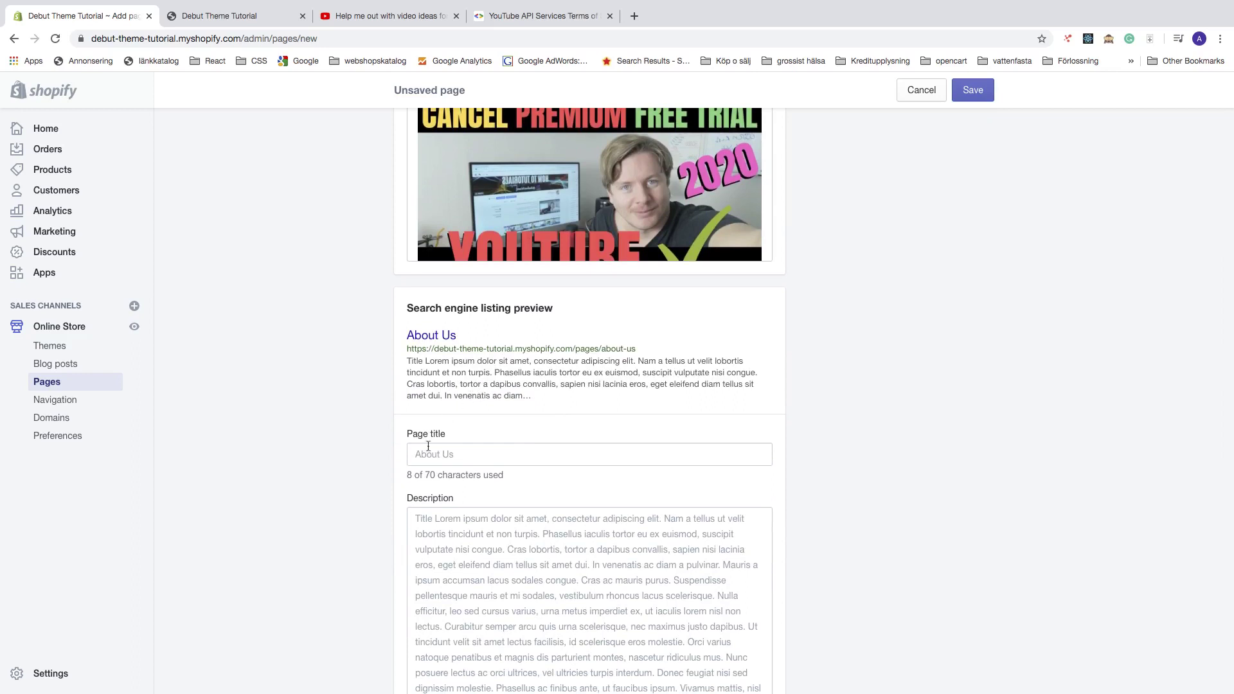
scroll(378, 532, up, 1)
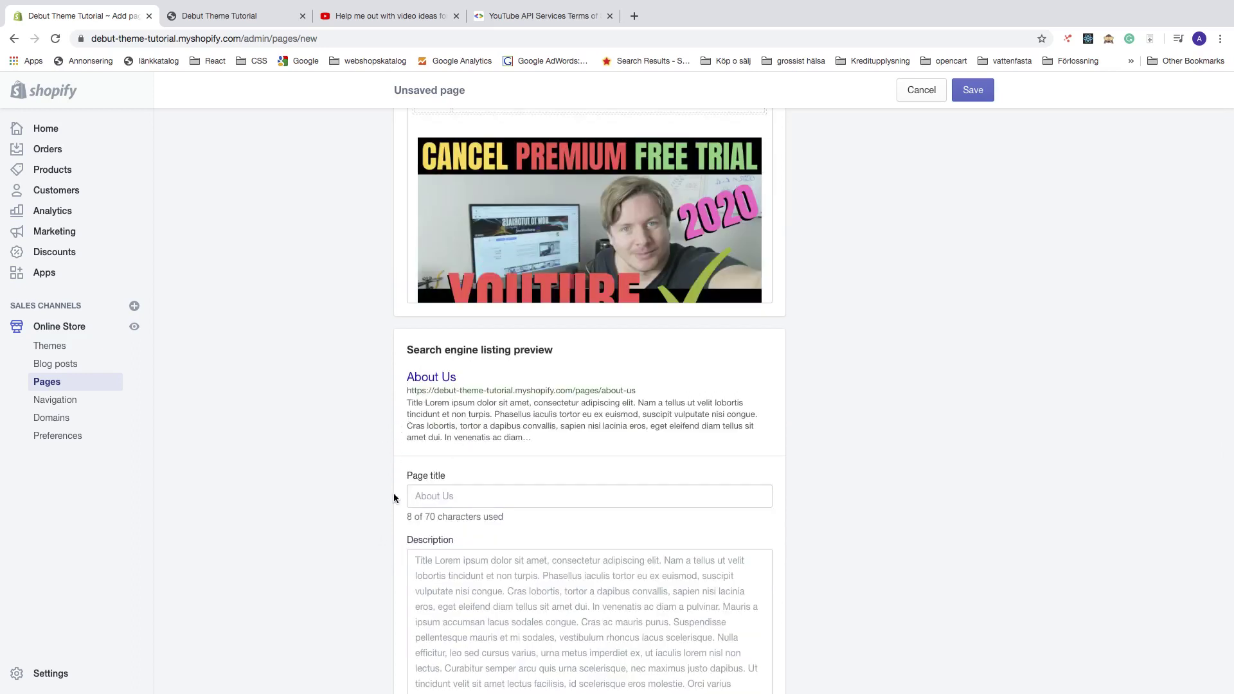
scroll(378, 548, down, 10)
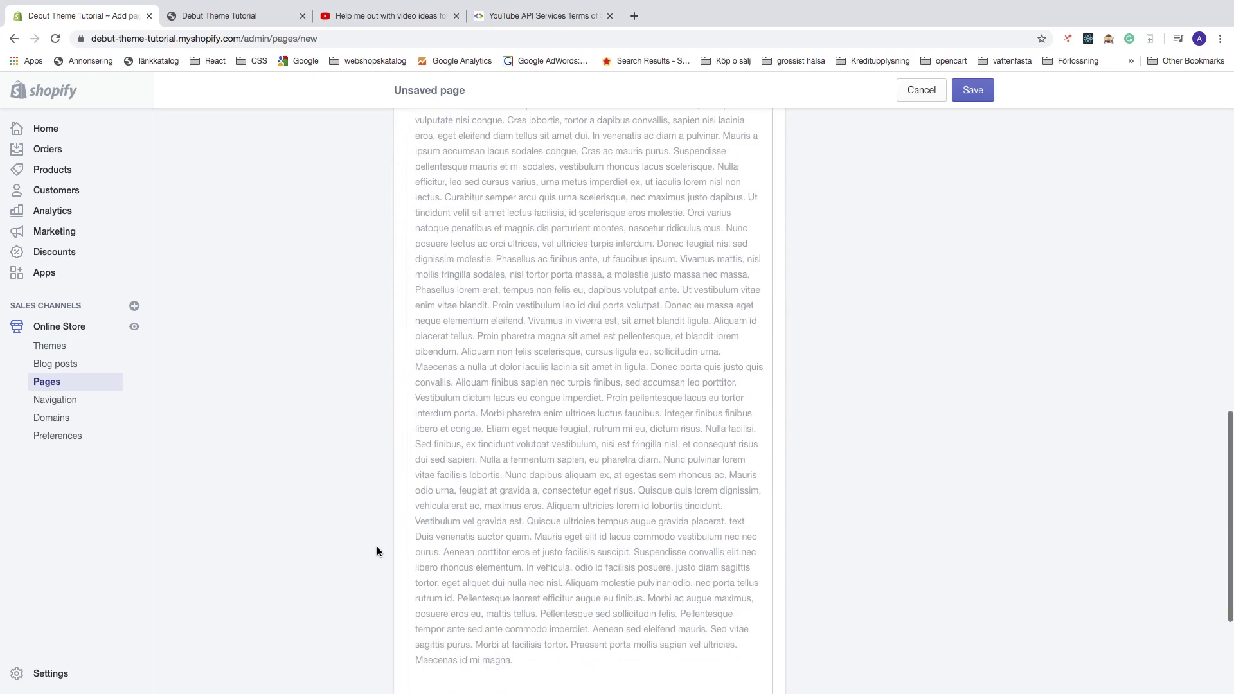
- Try the Hidden visibility with a specific publish date, and return the page's visibility to Visible
scroll(376, 546, up, 15)
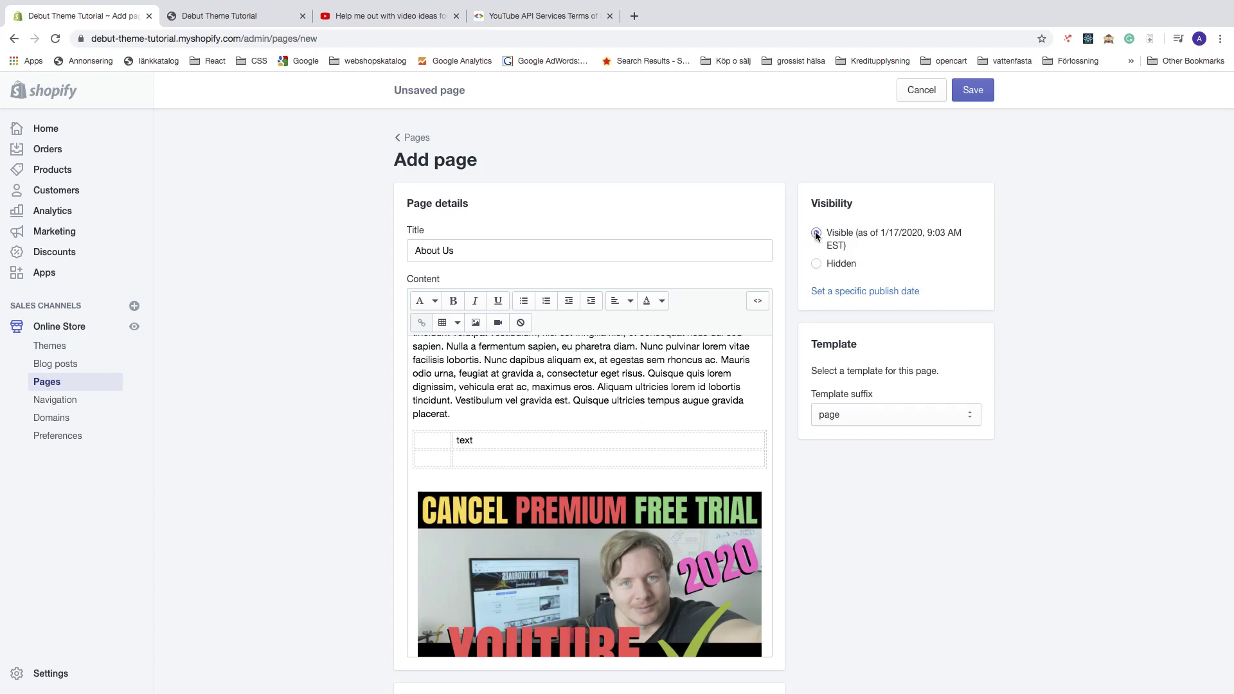
click(817, 263)
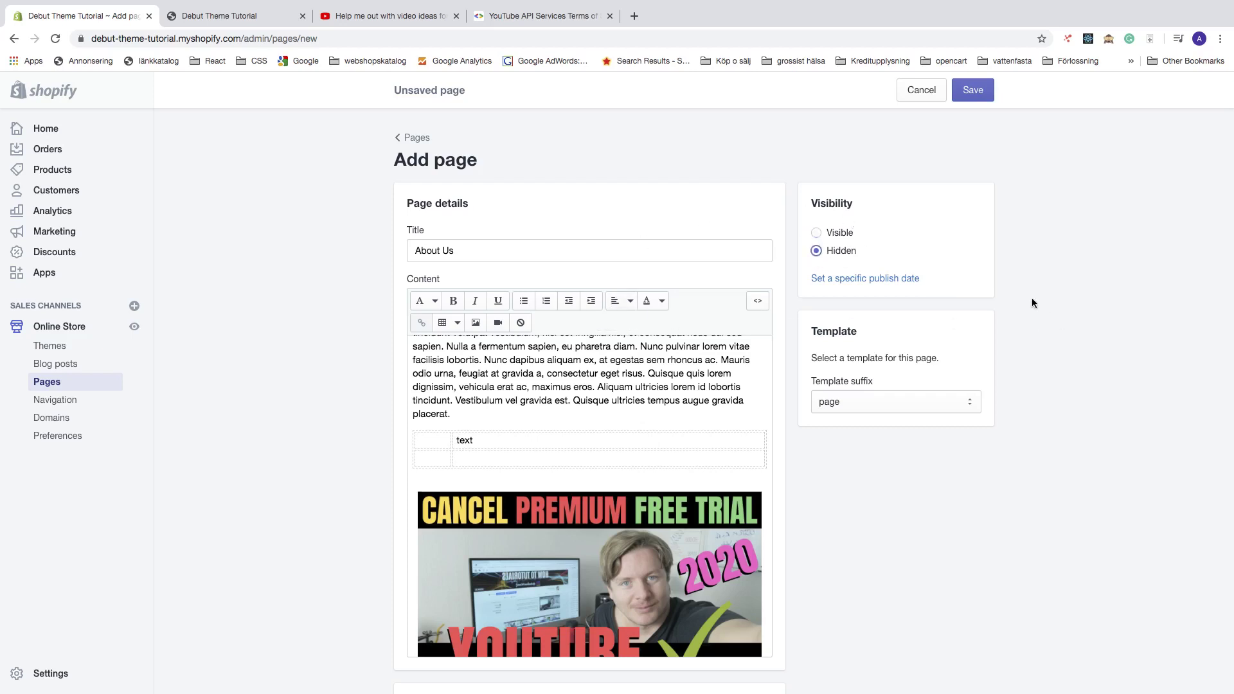
click(837, 281)
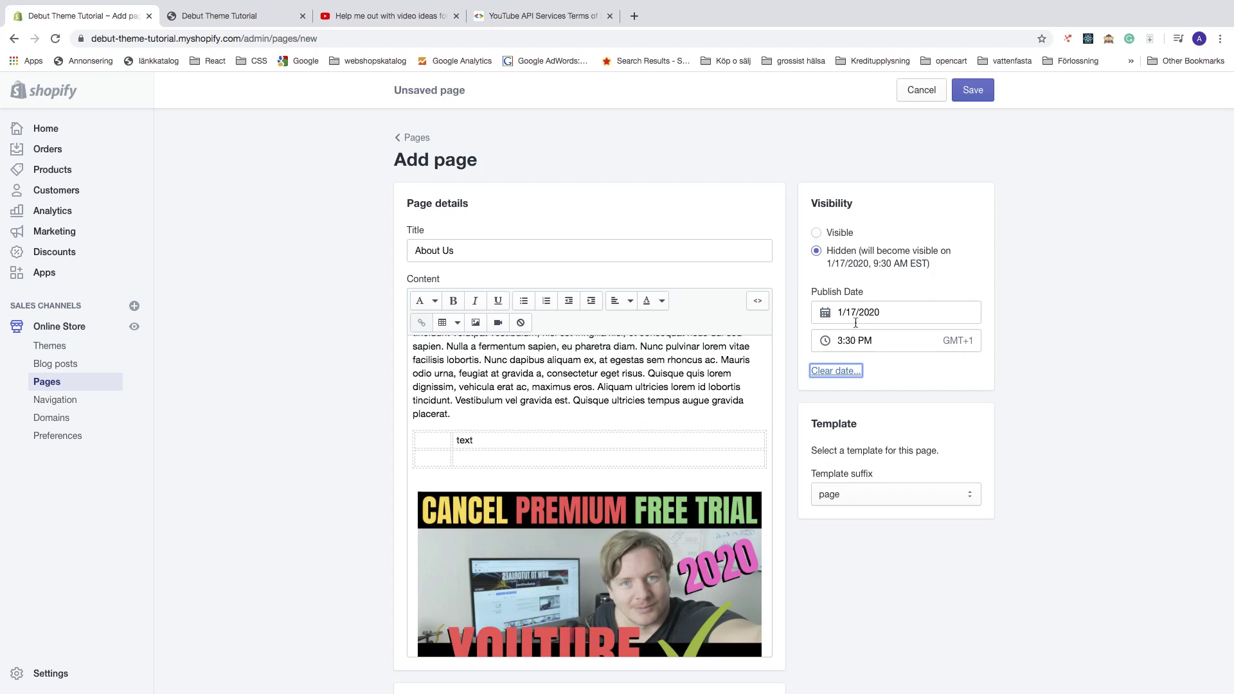
click(817, 234)
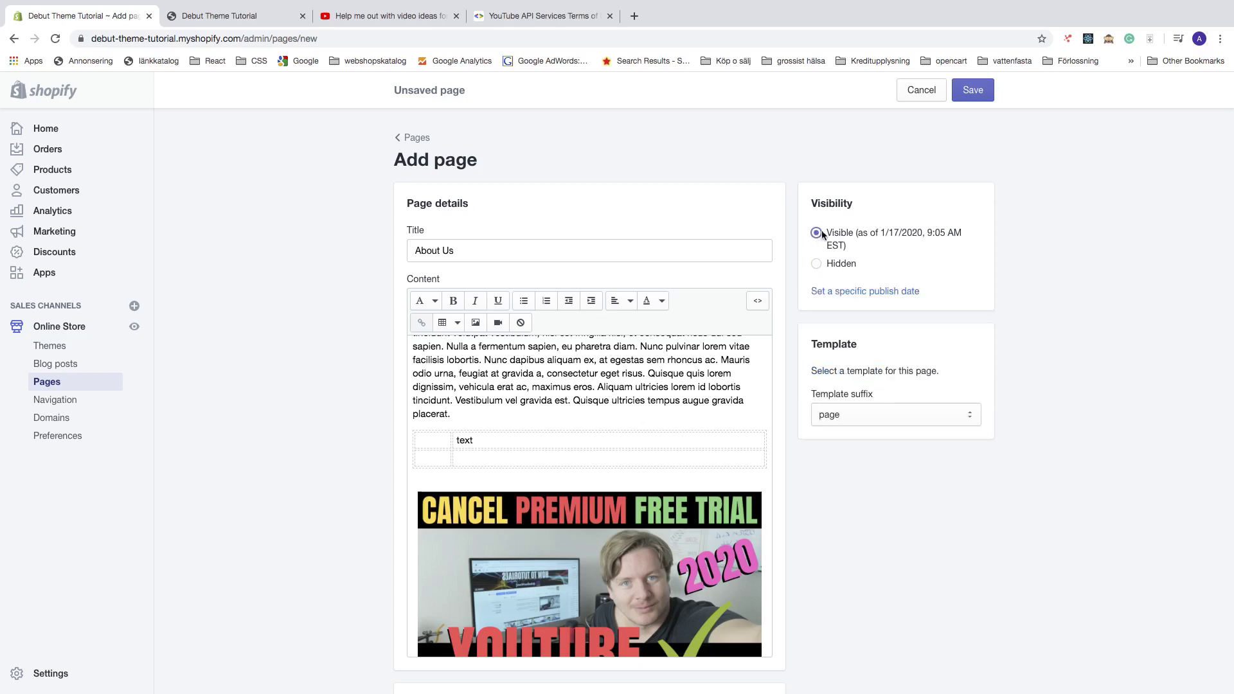
- Look at the available template suffixes for the page and keep the page template
scroll(829, 257, down, 1)
key(Tab)
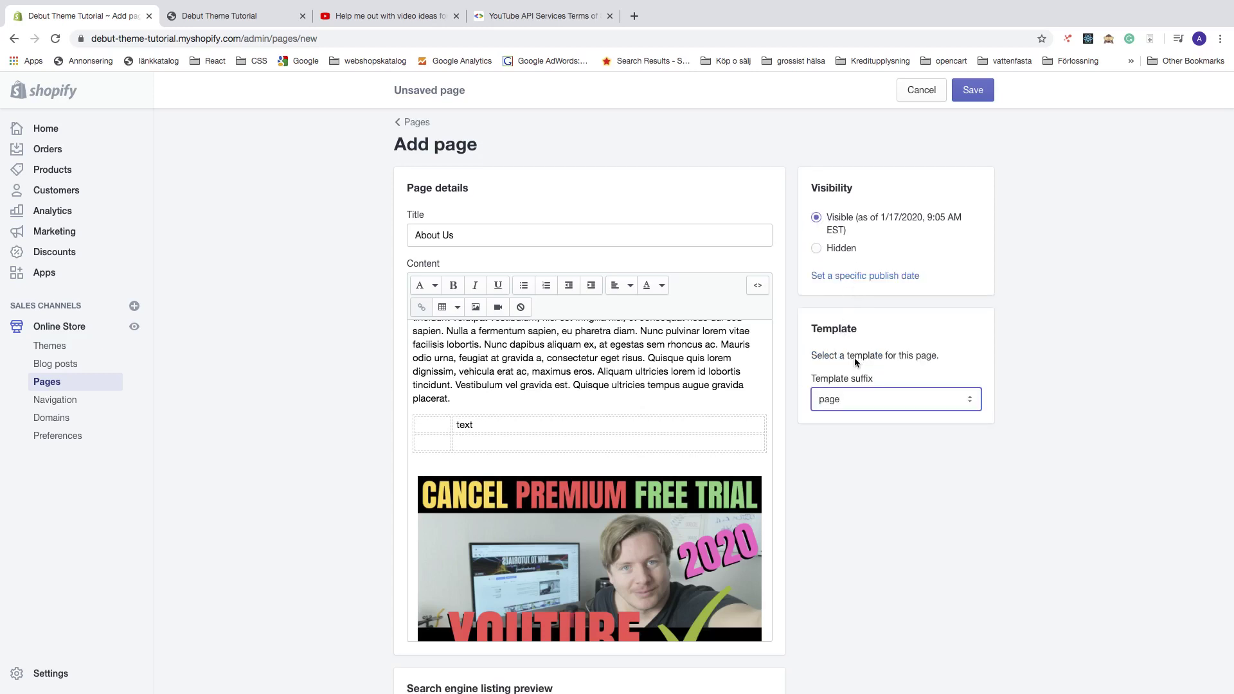
click(888, 394)
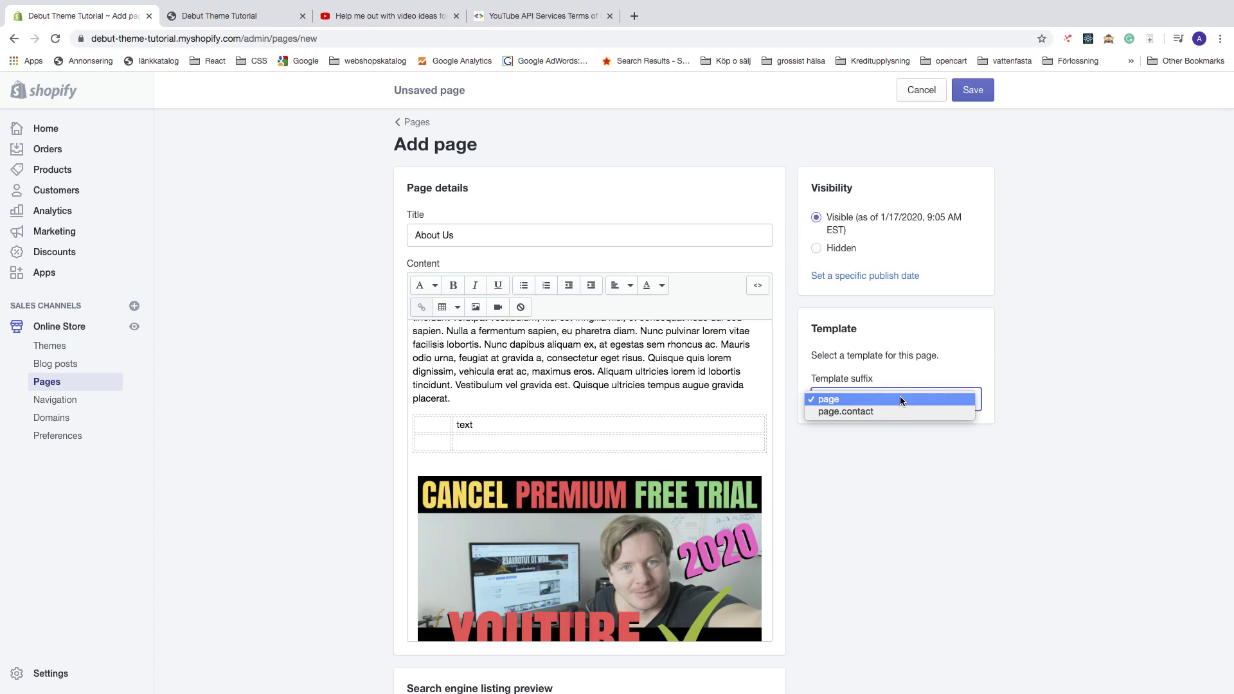
click(900, 399)
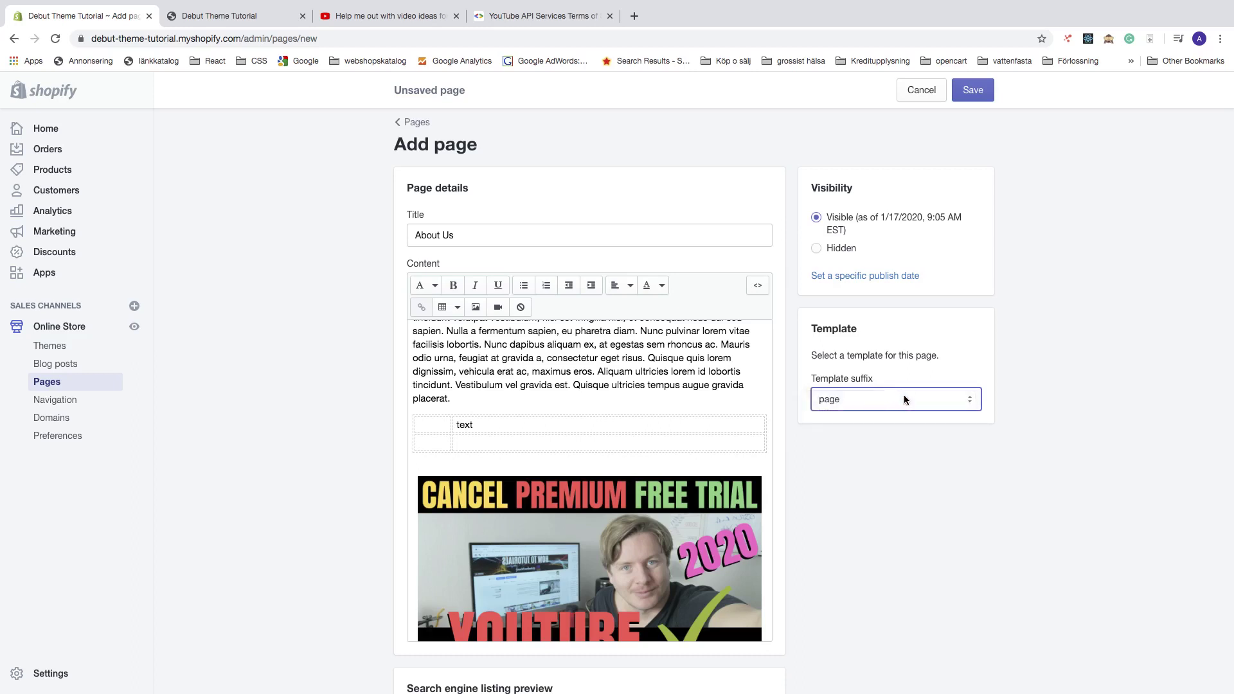
- Save the About Us page with its current content and settings
scroll(913, 418, down, 9)
scroll(927, 437, down, 5)
scroll(927, 437, up, 20)
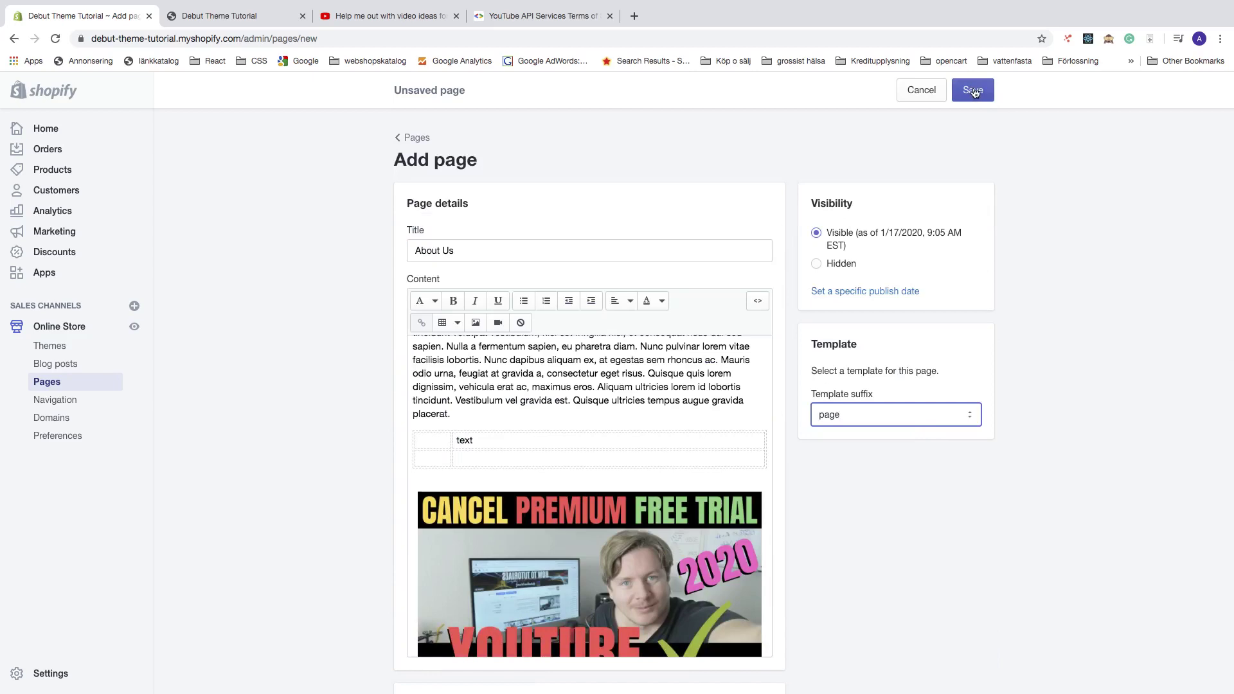
scroll(974, 482, down, 15)
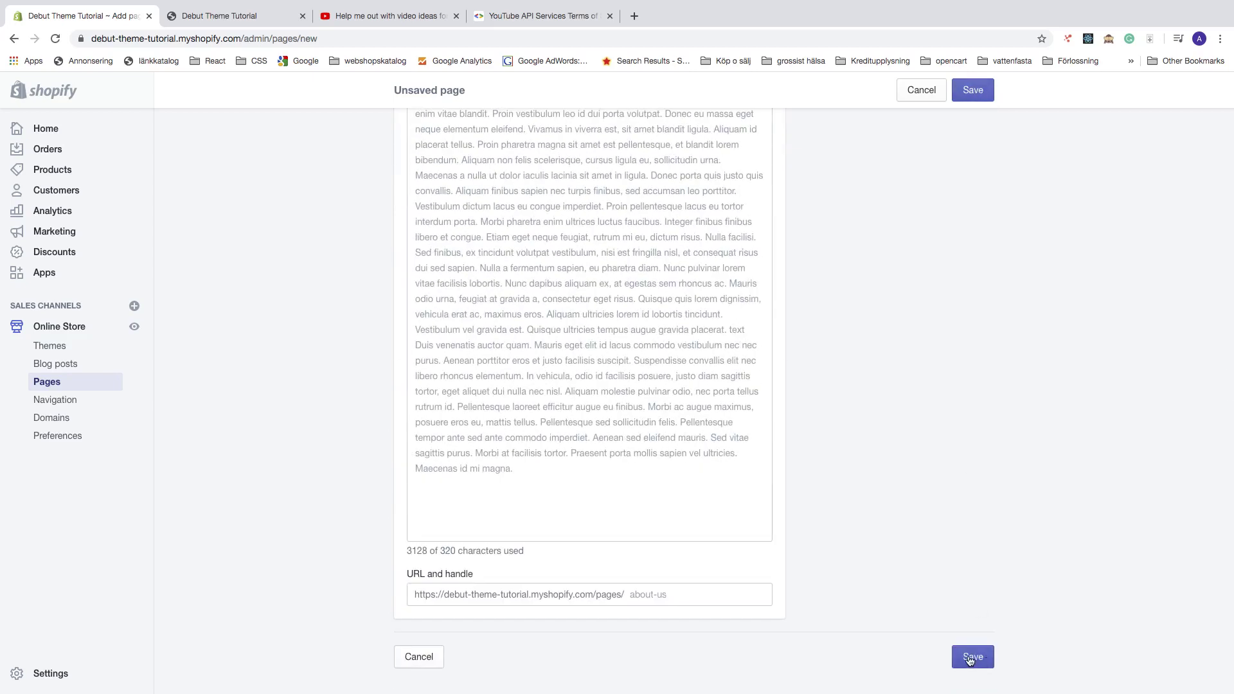
click(973, 659)
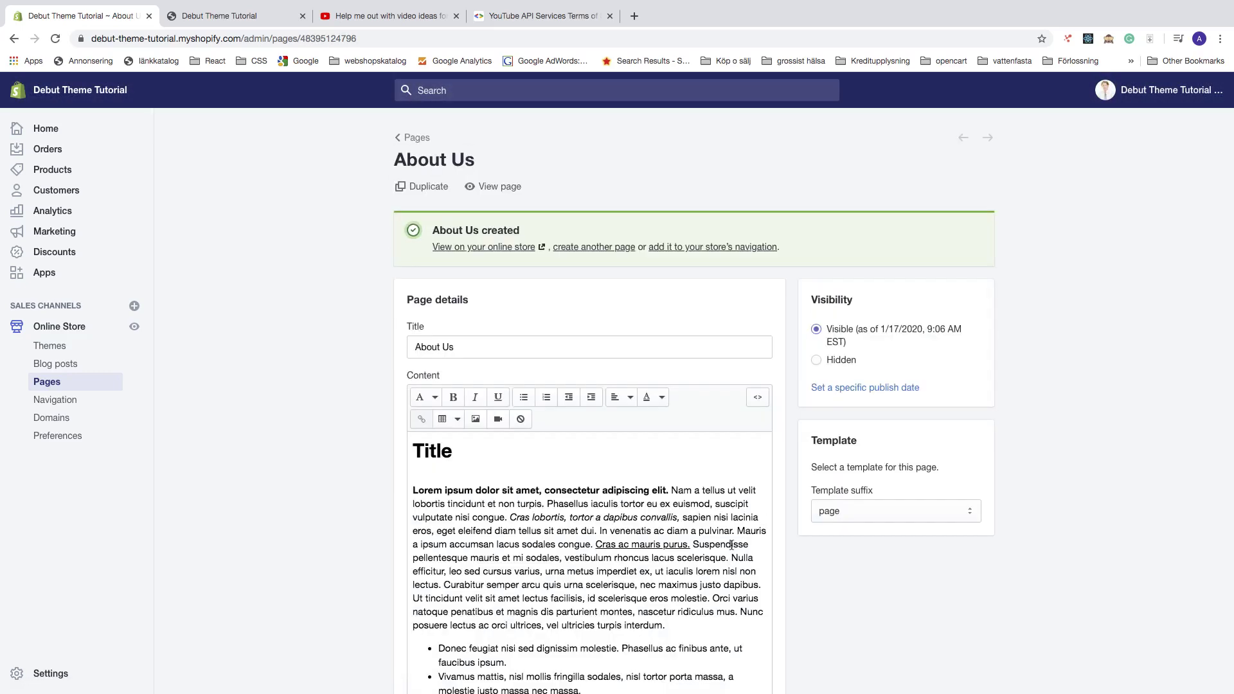
- Open the store navigation's Main menu and start a new menu item named About Us
click(66, 405)
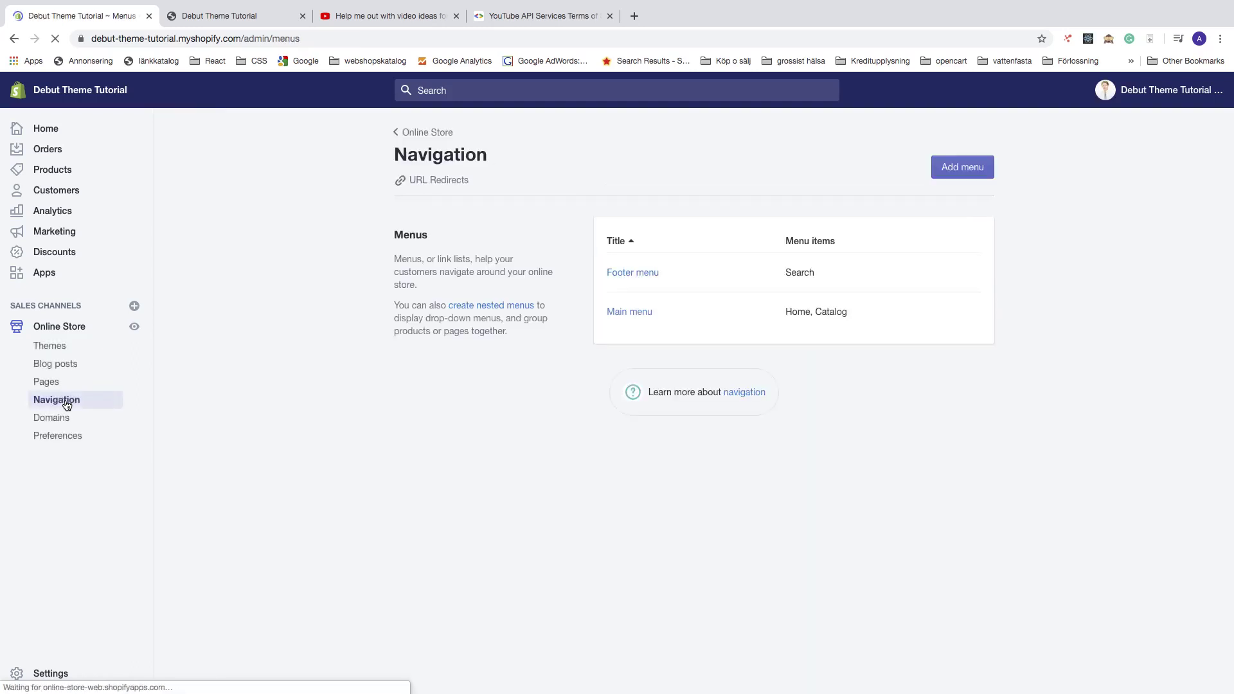
click(644, 317)
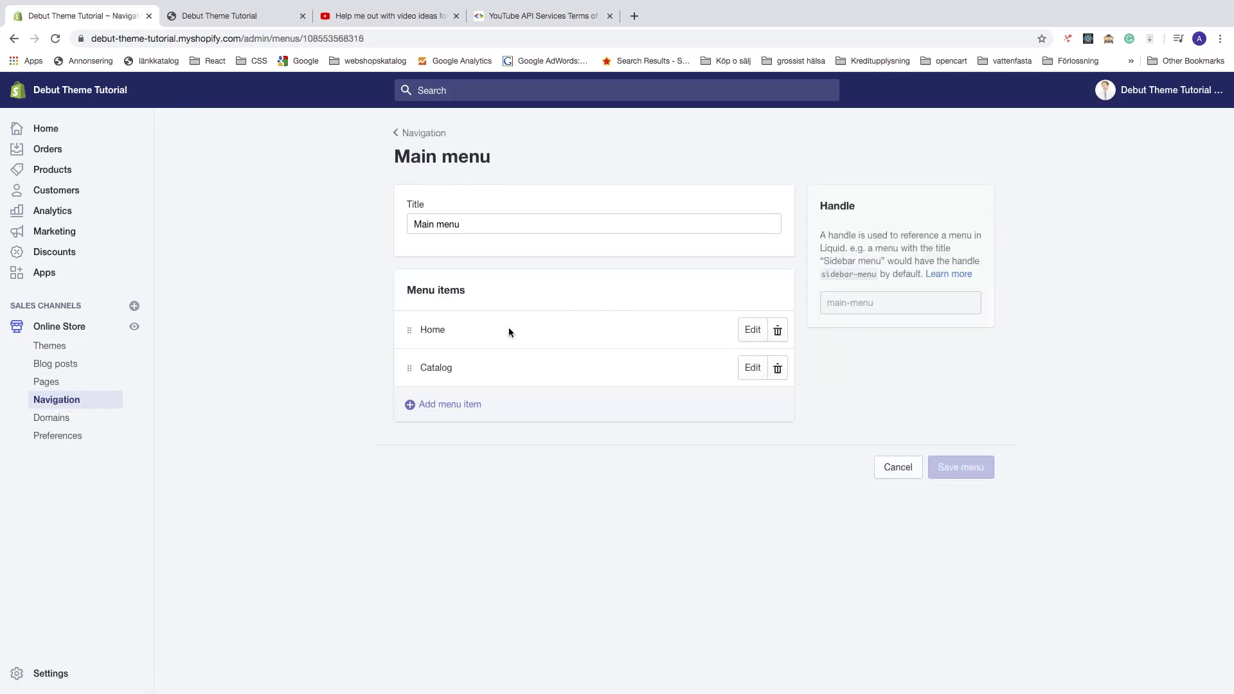
click(448, 405)
click(453, 383)
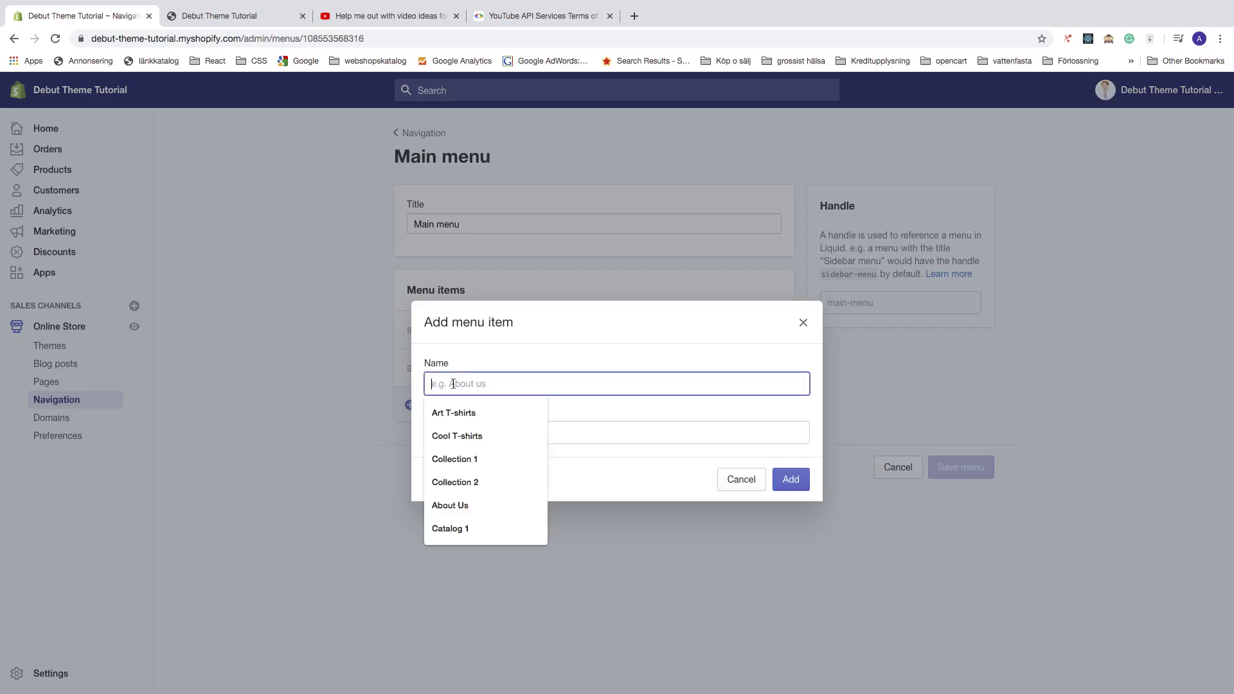
text(About)
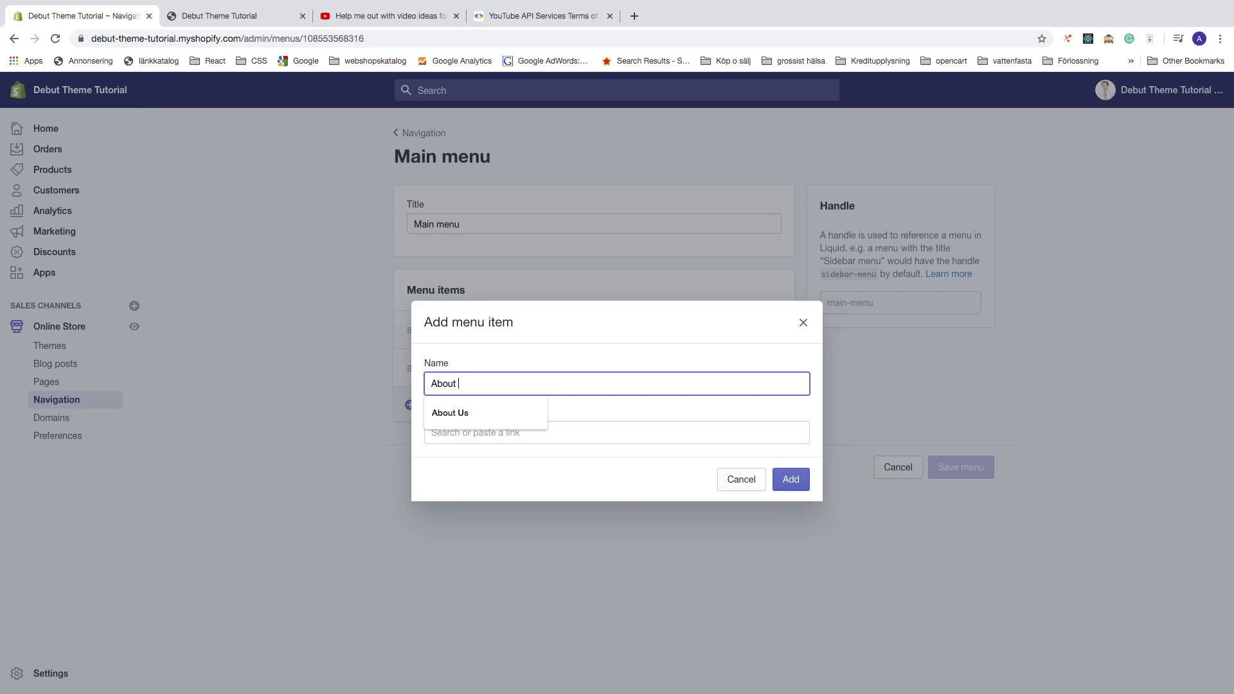
text( Us)
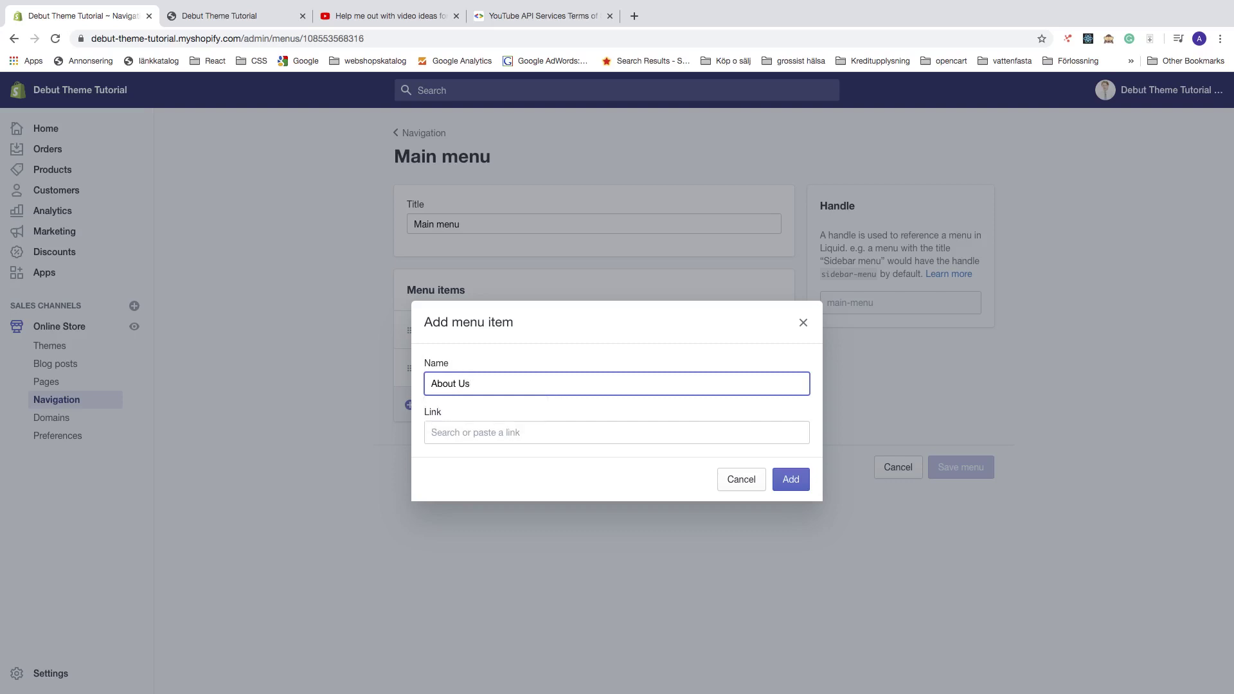
- Link the new item to the About Us page found by searching "about us", add it and save the main menu
click(463, 433)
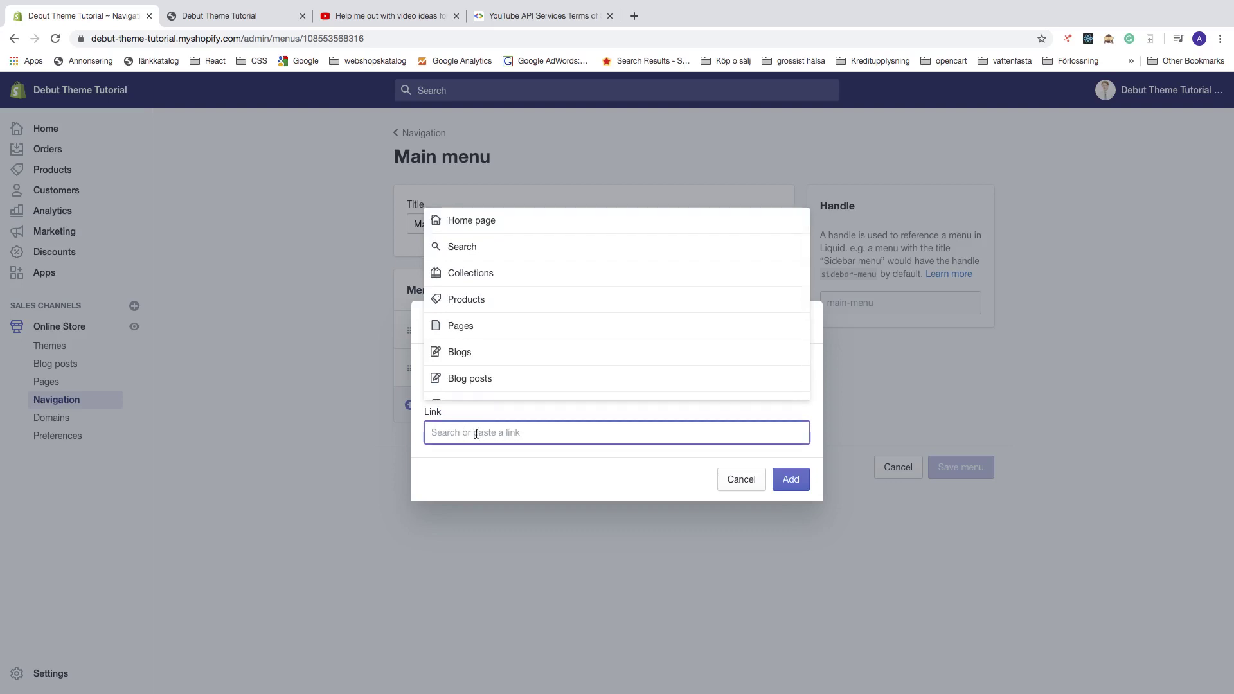
click(465, 326)
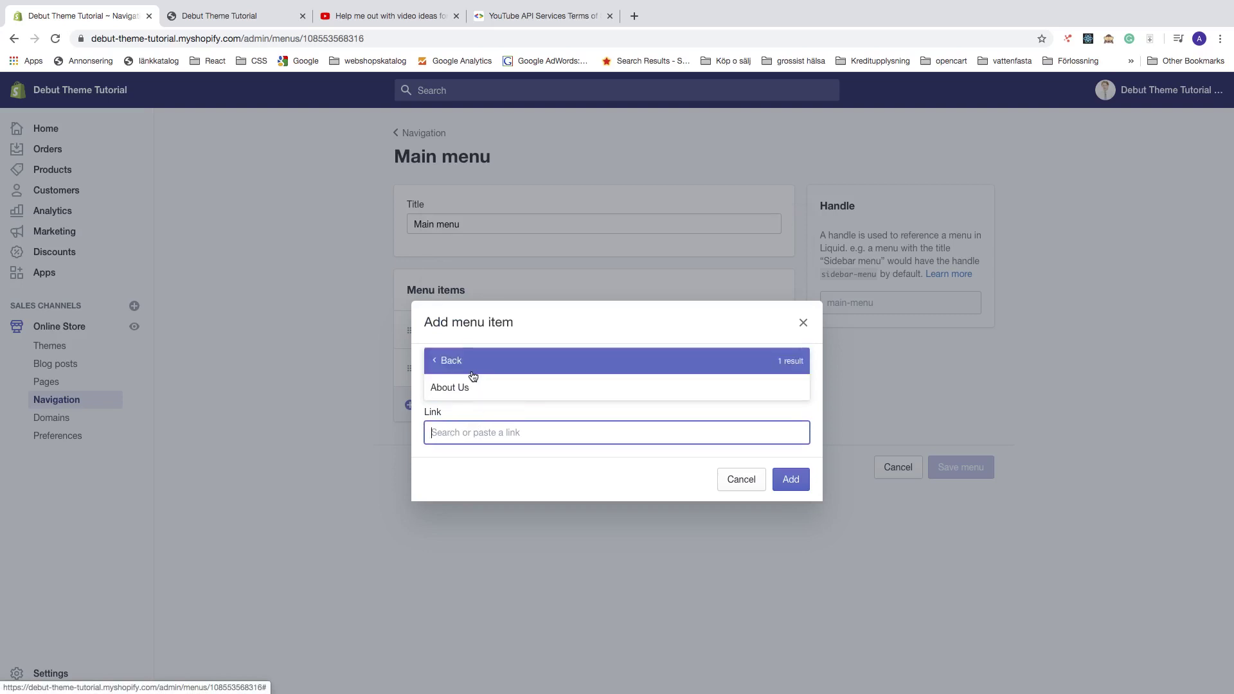
click(438, 363)
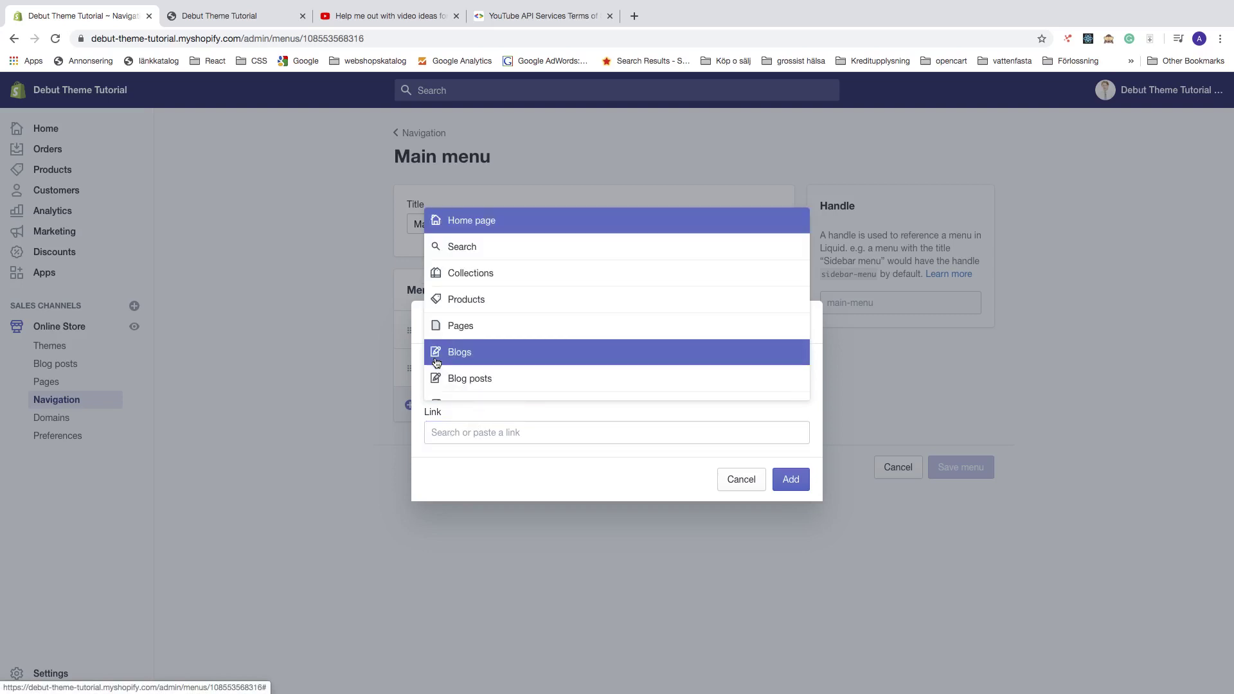
click(431, 443)
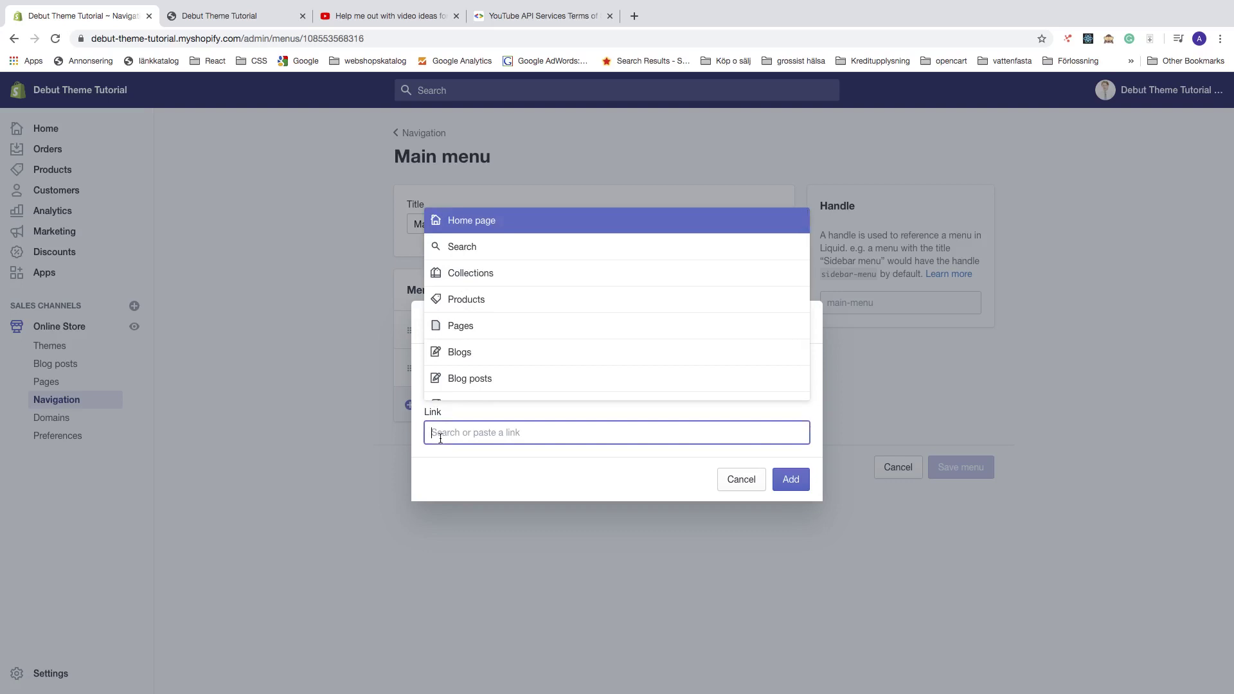
text(about us)
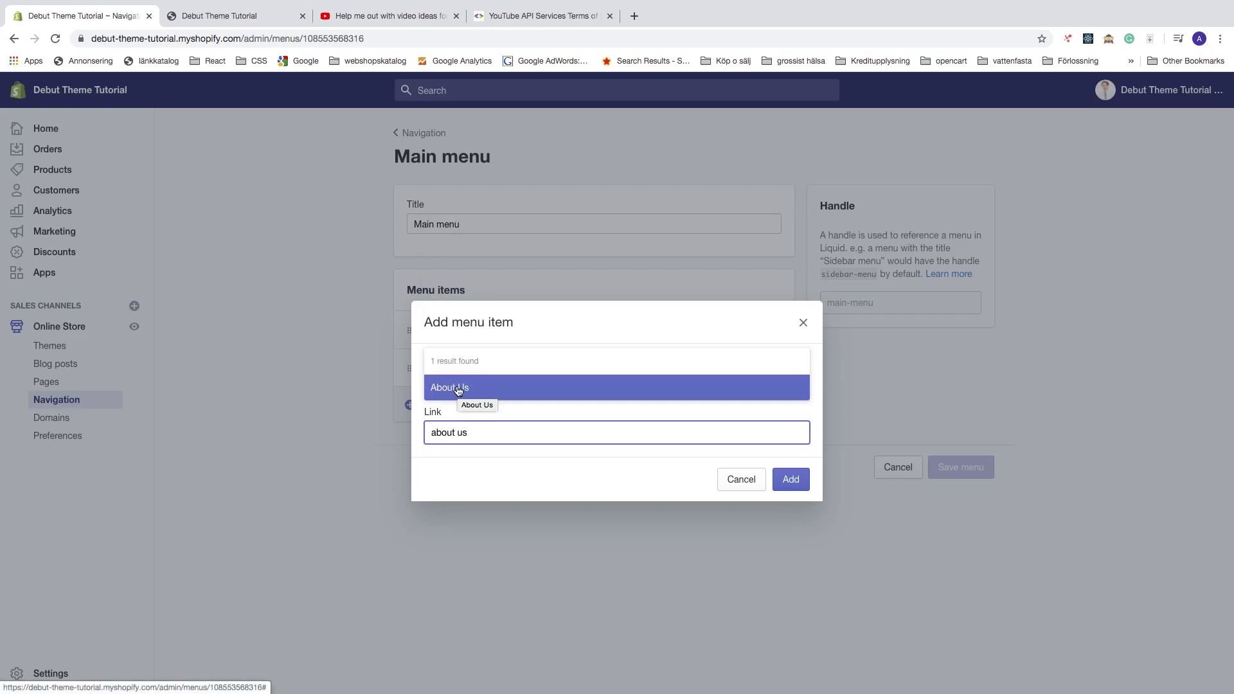
click(454, 392)
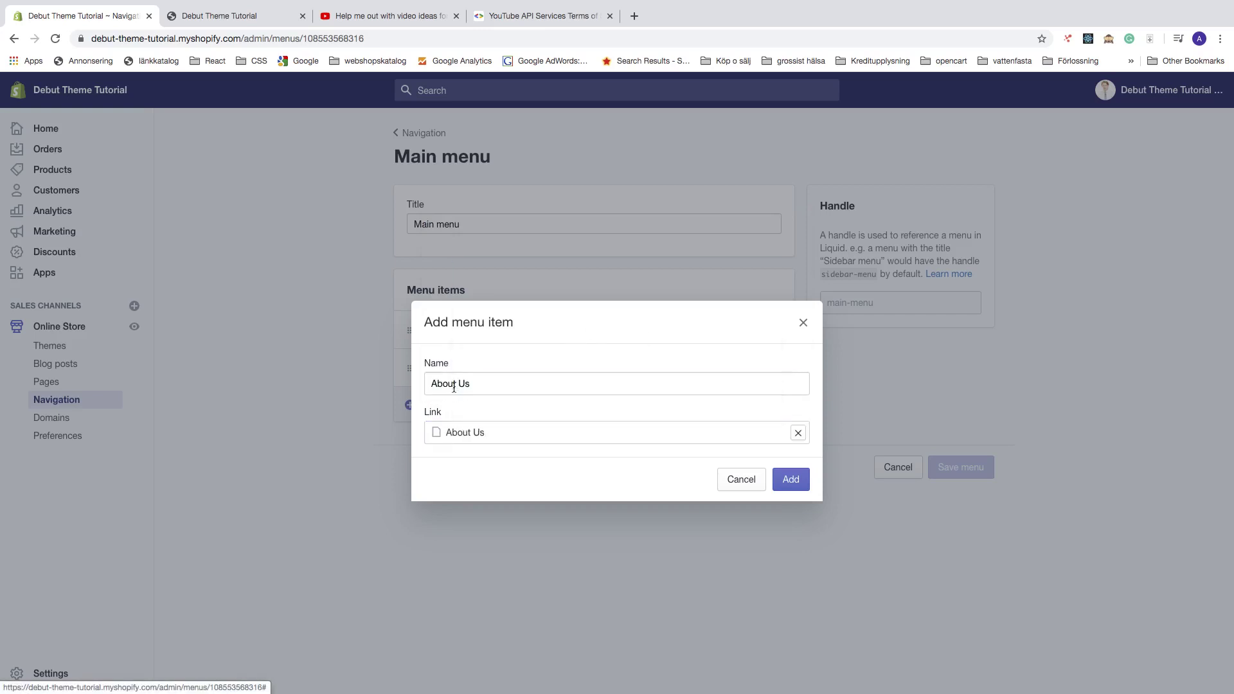
click(781, 489)
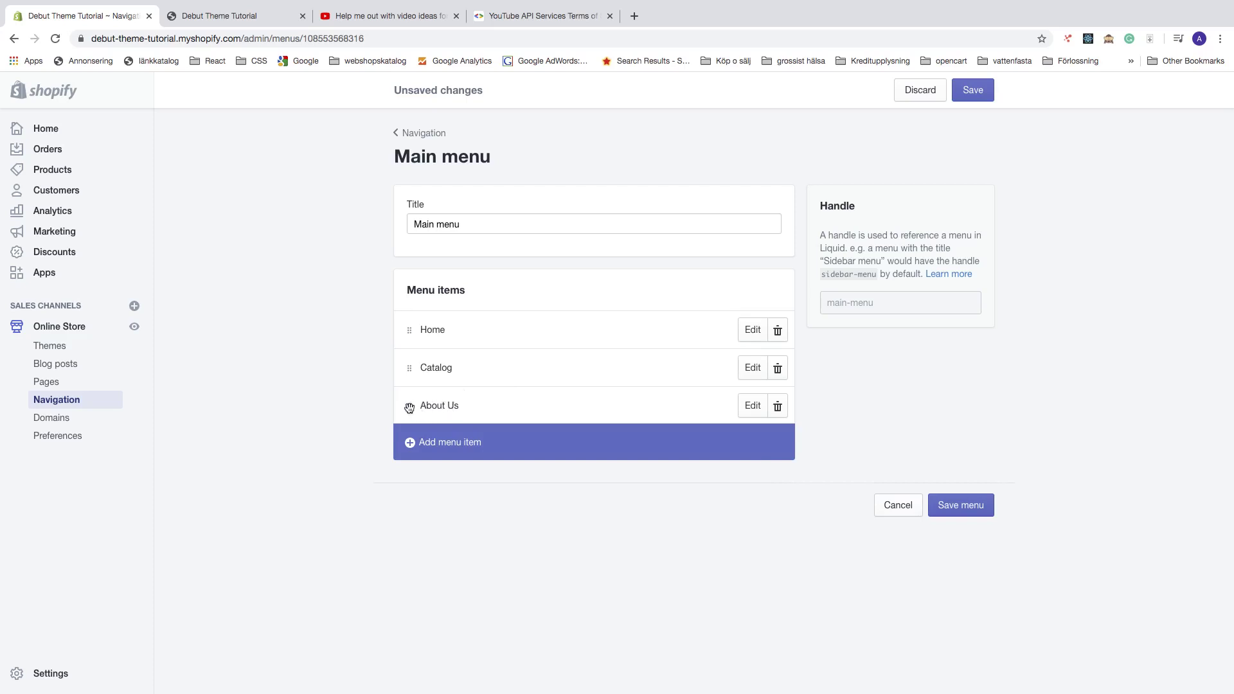
mouse_move(409, 405)
mouse_down()
mouse_move(413, 353)
mouse_move(394, 389)
mouse_up()
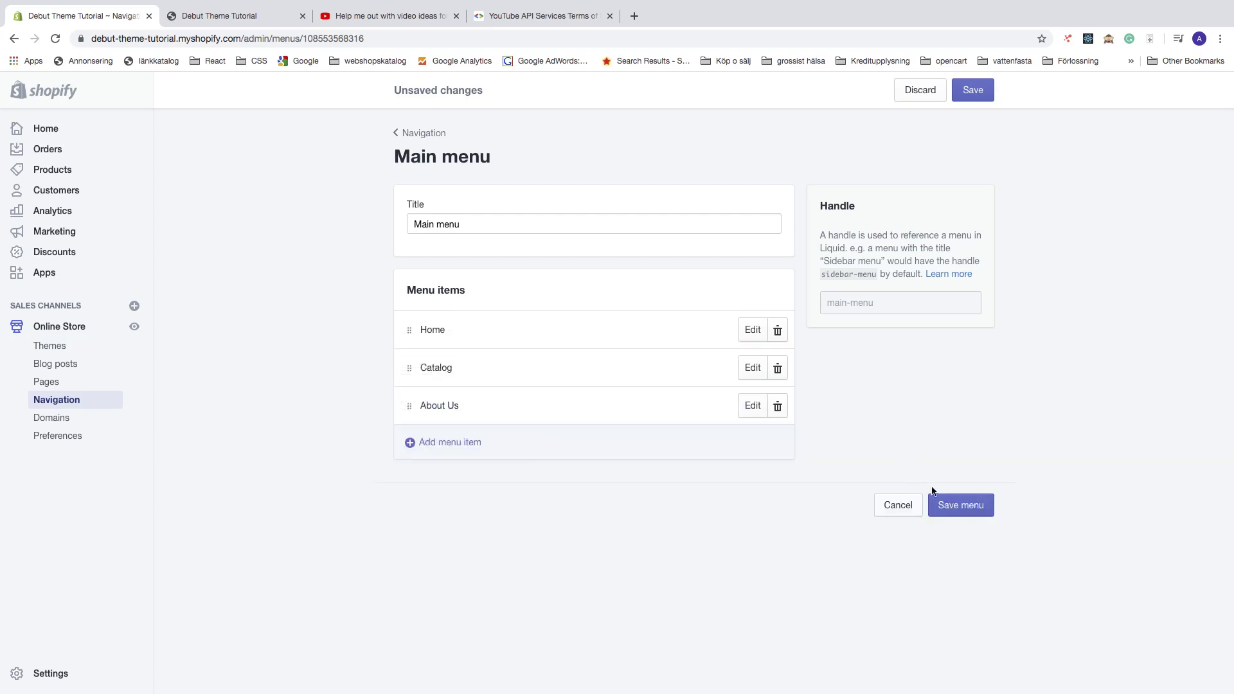
click(955, 507)
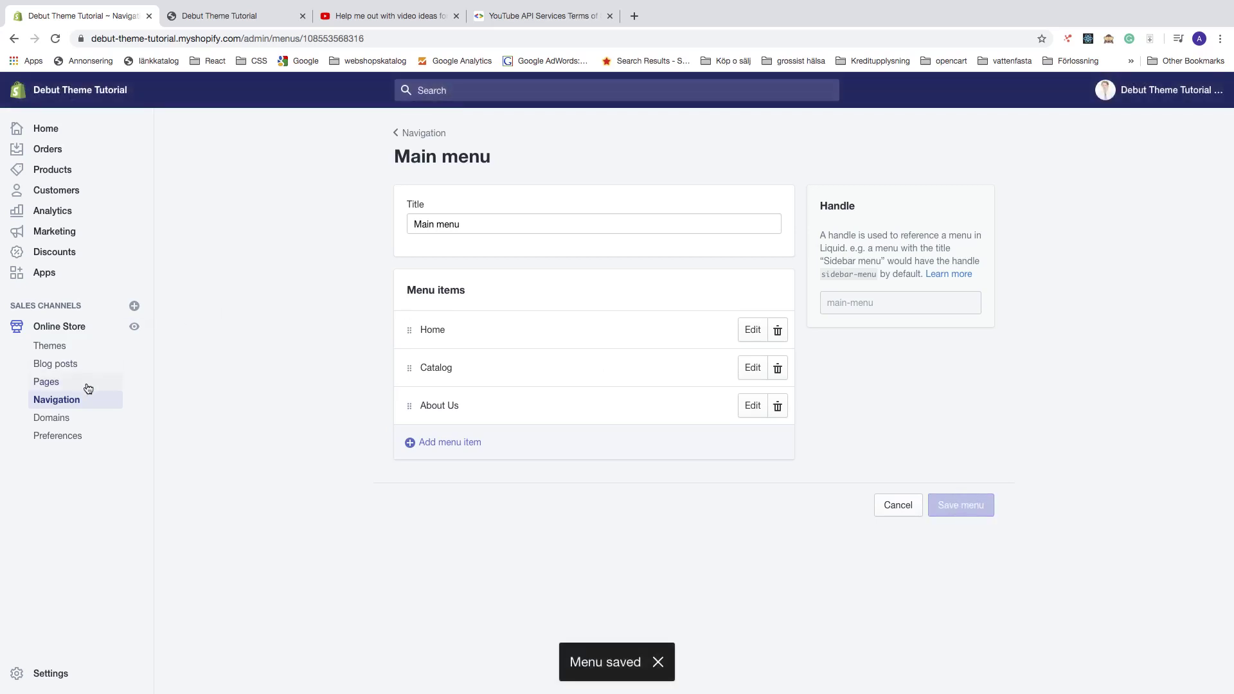
- Open the store navigation's Footer menu and start a new menu item named About Us
click(63, 402)
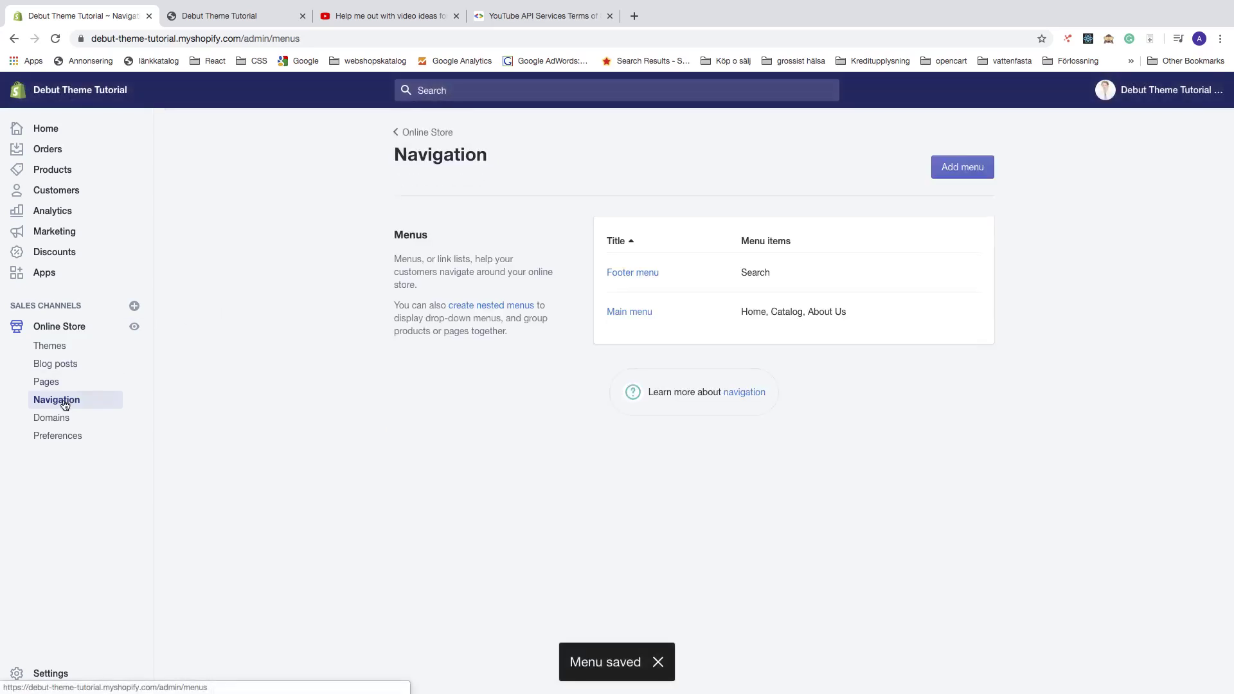
click(625, 274)
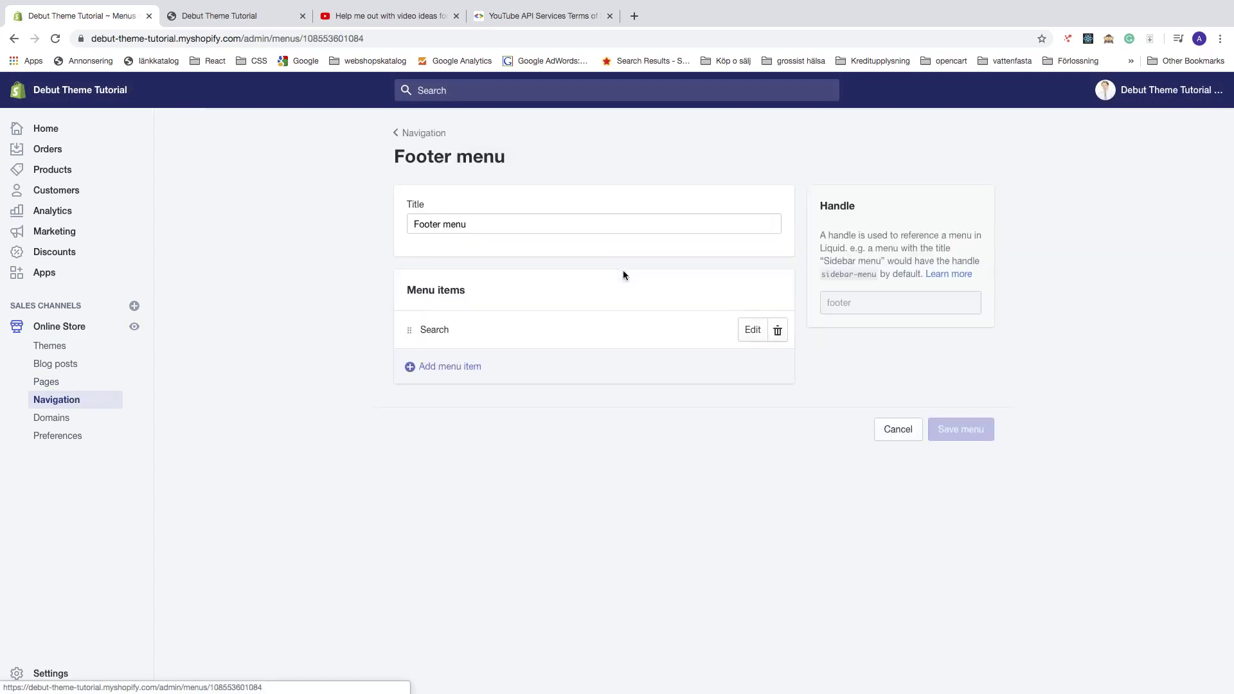
click(441, 372)
click(442, 384)
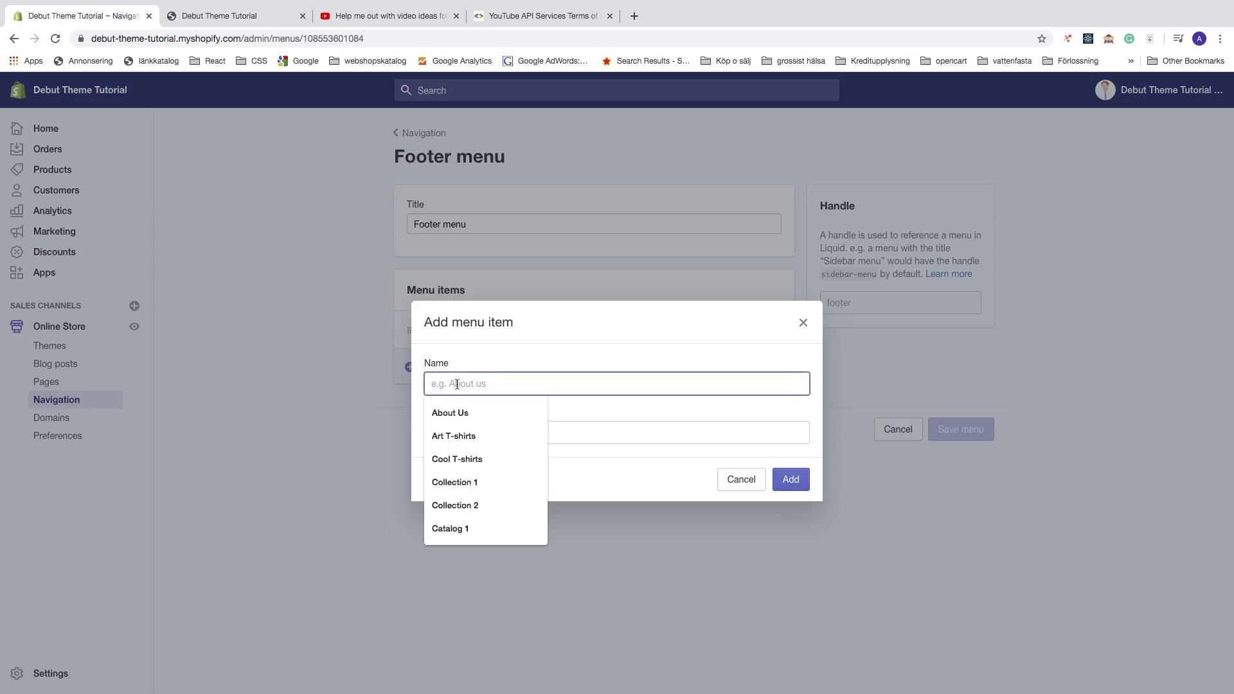
click(452, 412)
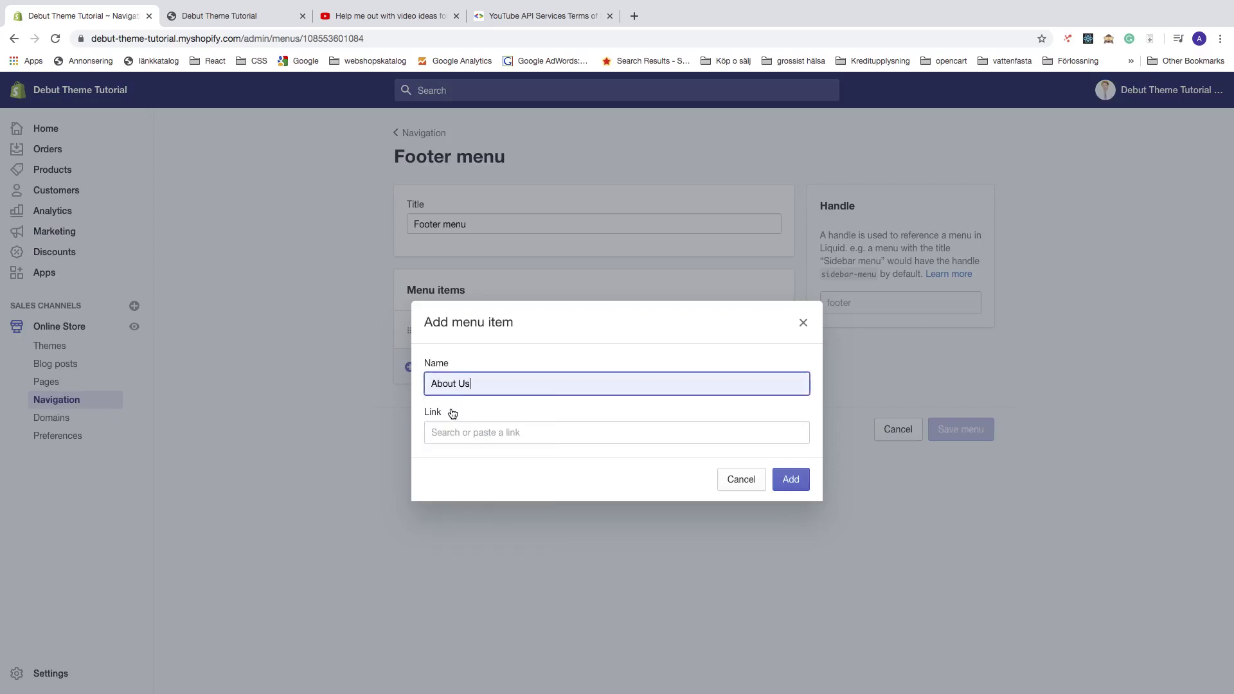
- Link the new footer item to the About Us page from the Pages list, add it and save the footer menu
click(450, 432)
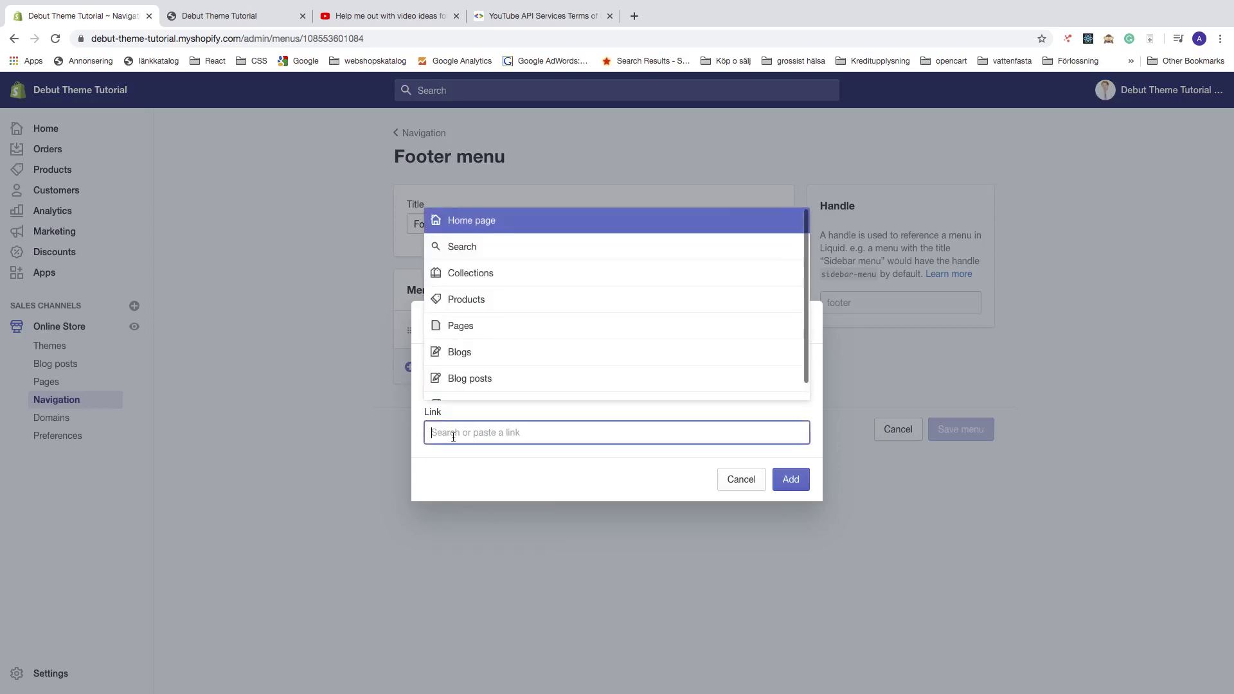
click(458, 327)
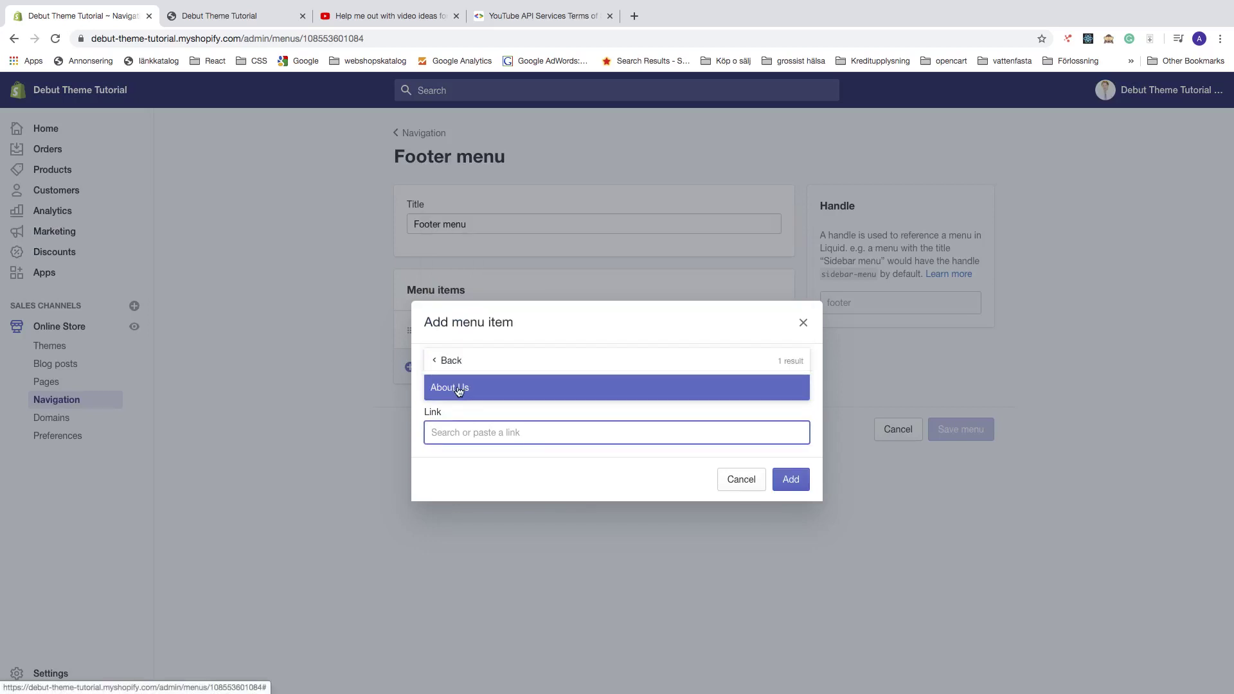
click(459, 389)
click(774, 484)
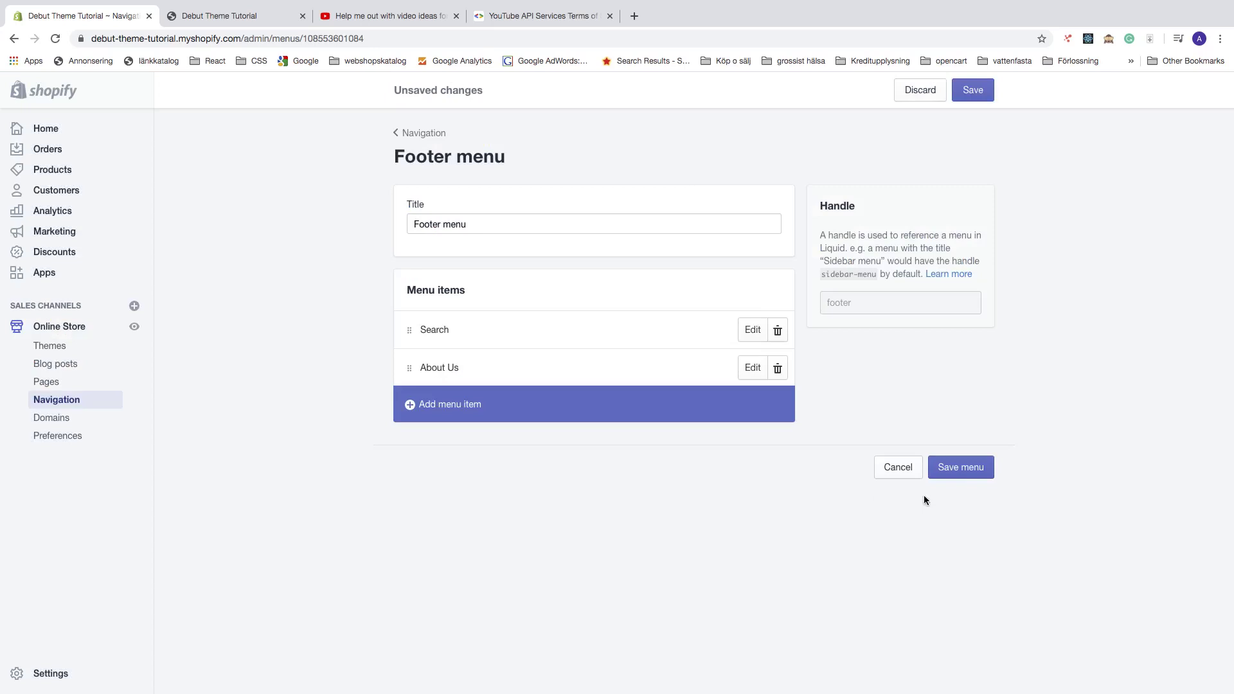
click(958, 471)
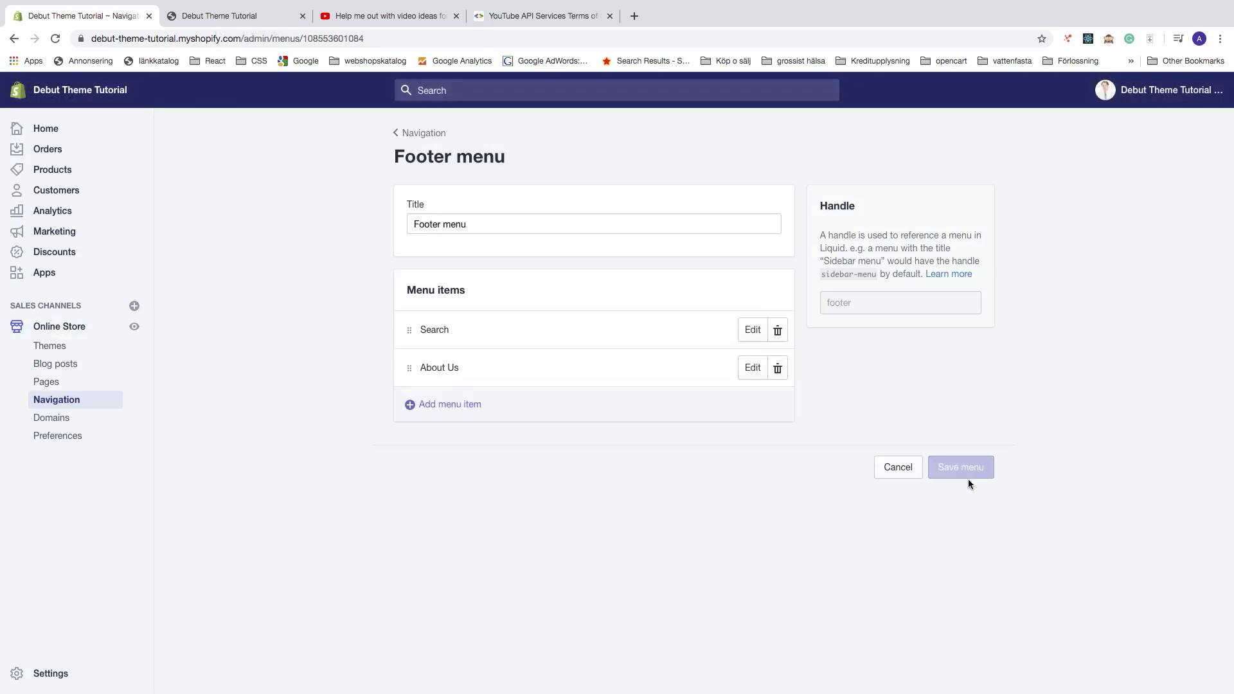
- Reload the storefront home page and check the header menu and footer quick links for the About Us link
click(225, 20)
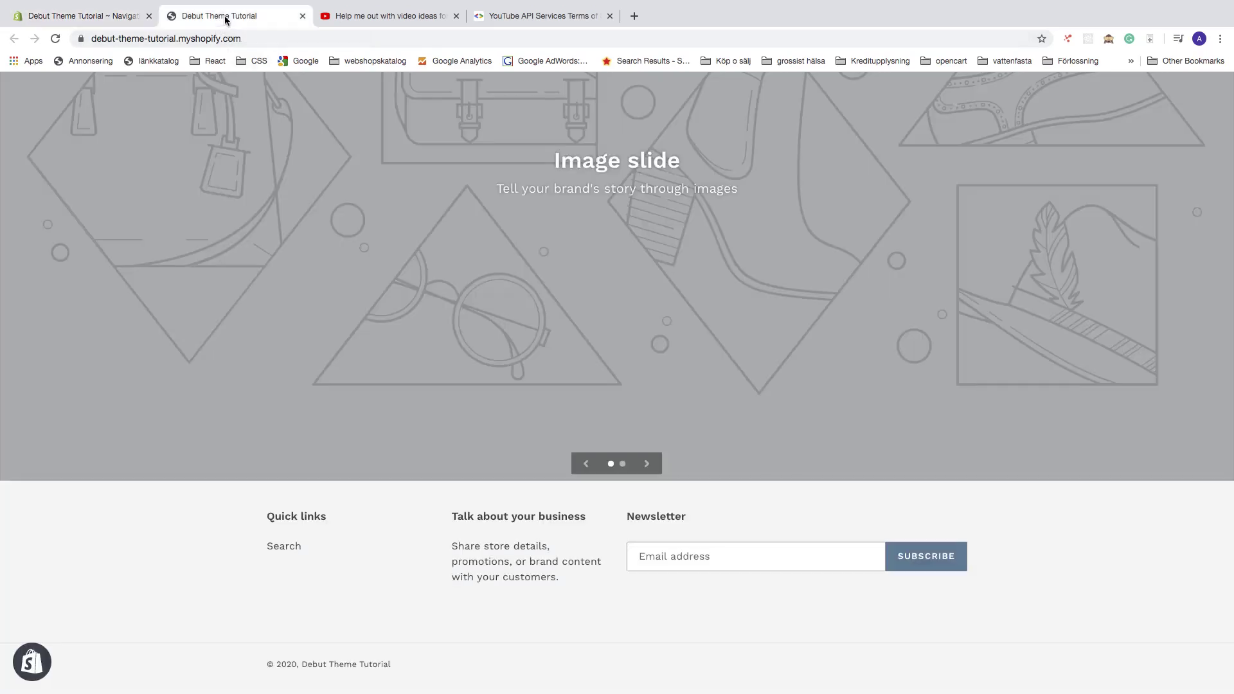
click(55, 38)
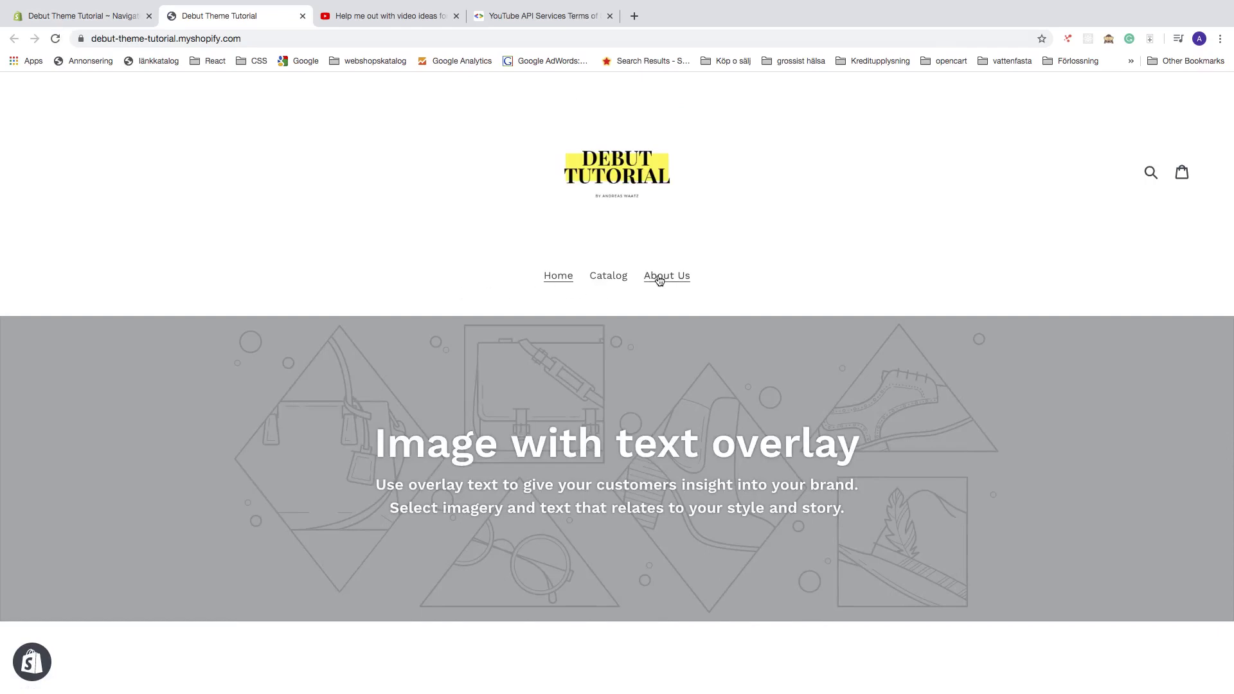
scroll(659, 281, down, 15)
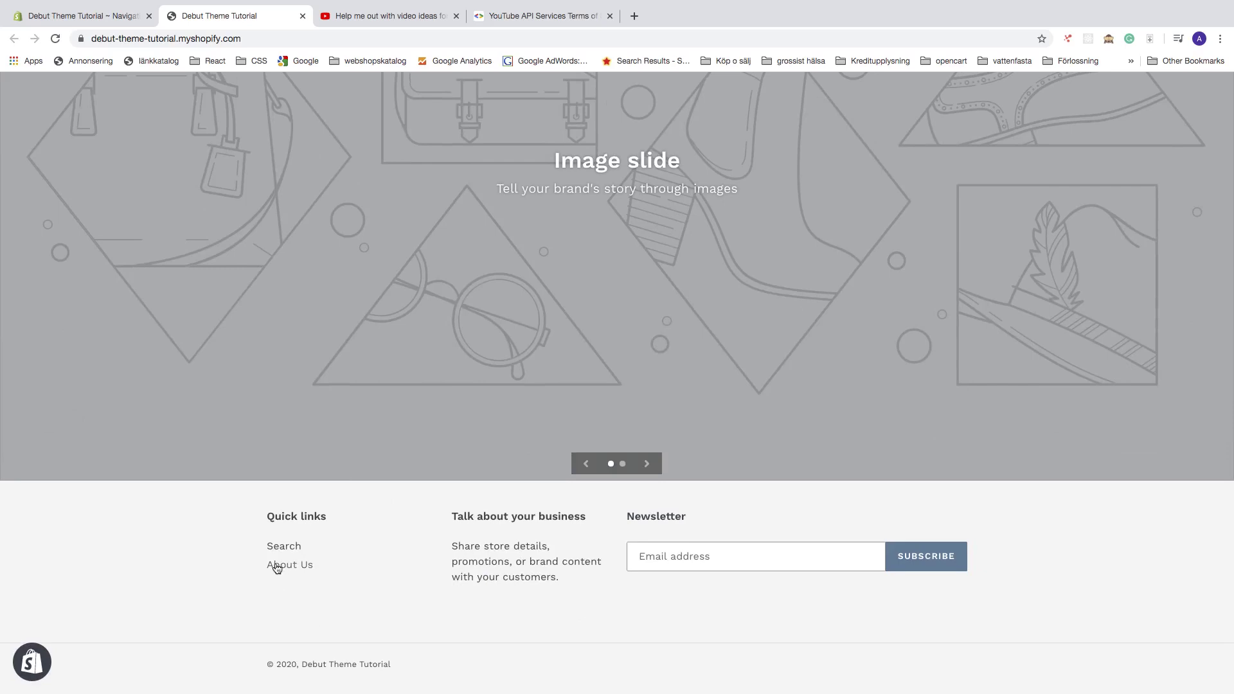
scroll(279, 565, up, 15)
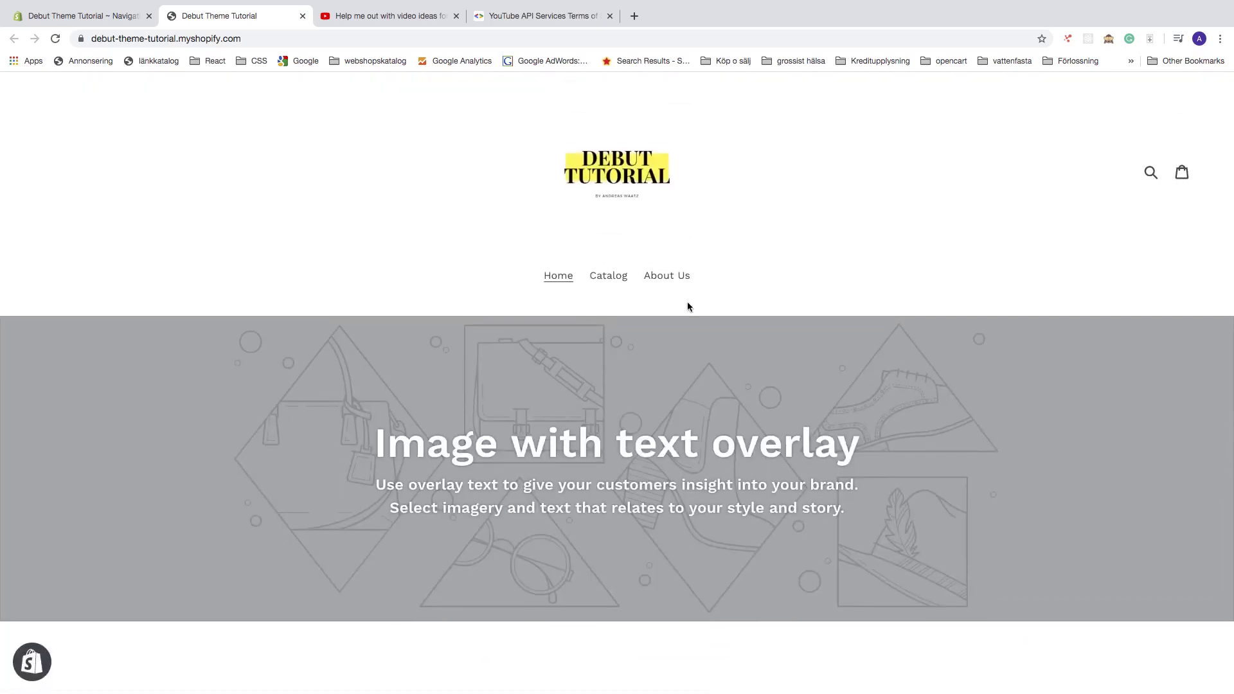
- Open the About Us page on the storefront and review its text, table, image and embedded video
click(675, 277)
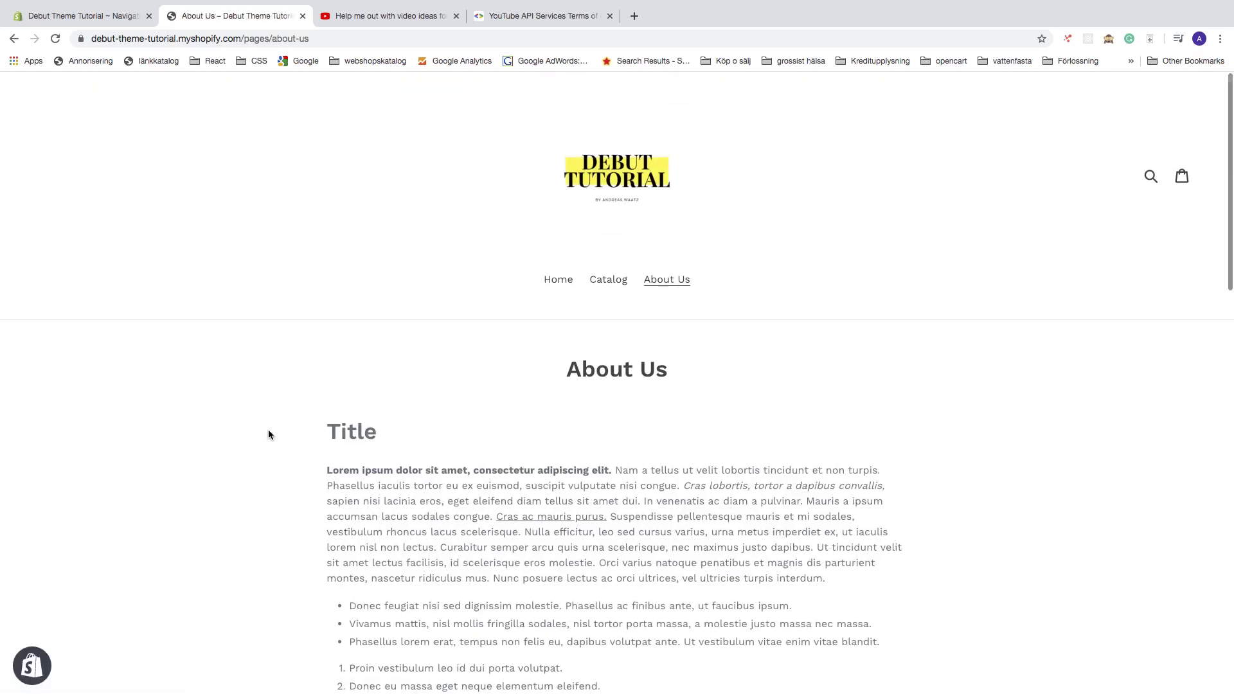
scroll(263, 430, down, 3)
scroll(263, 430, down, 5)
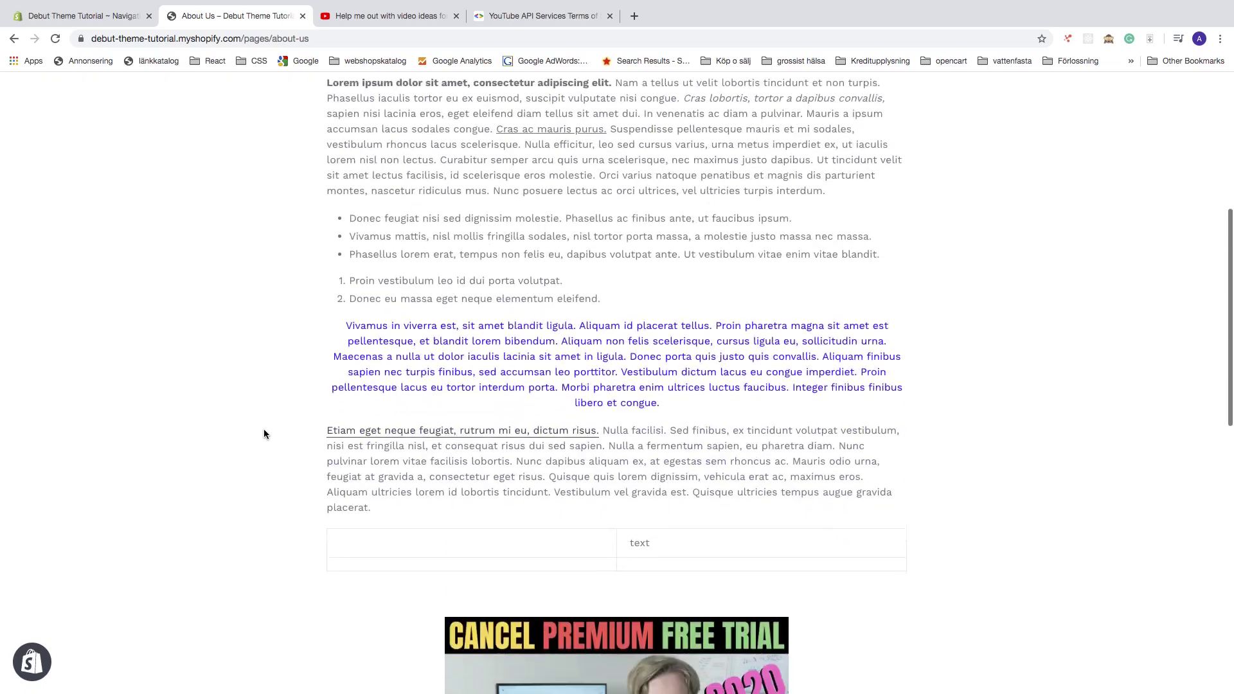
scroll(263, 435, down, 6)
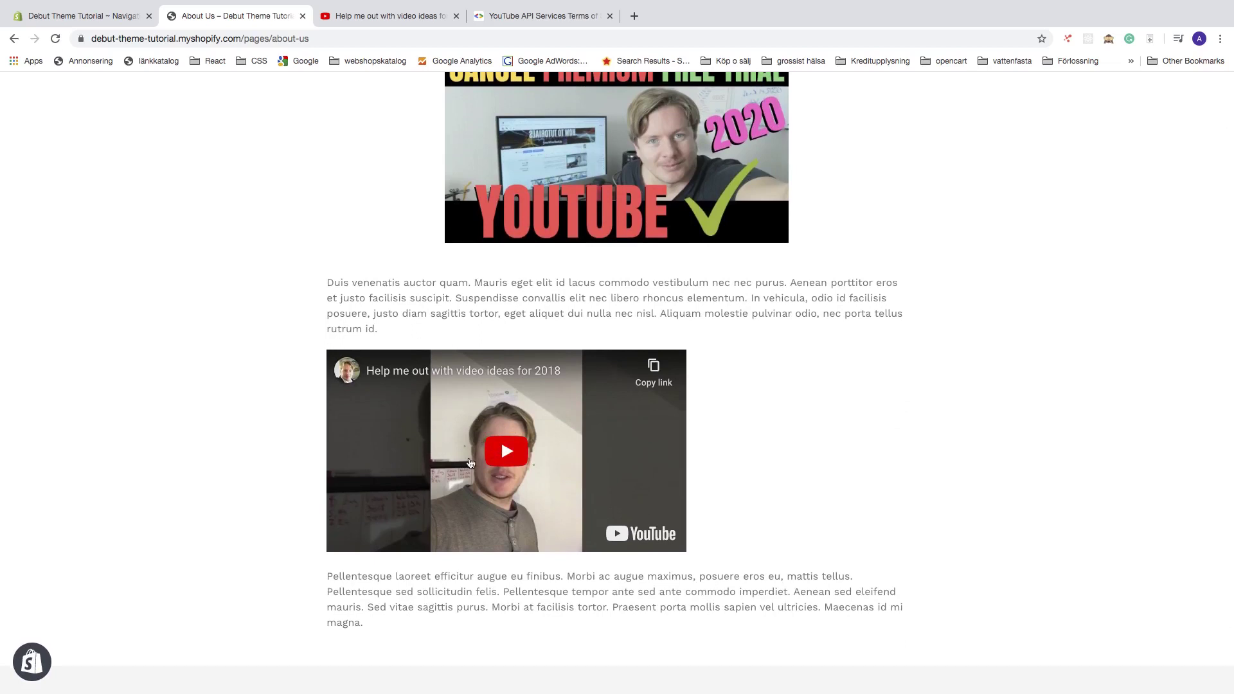
scroll(276, 473, up, 4)
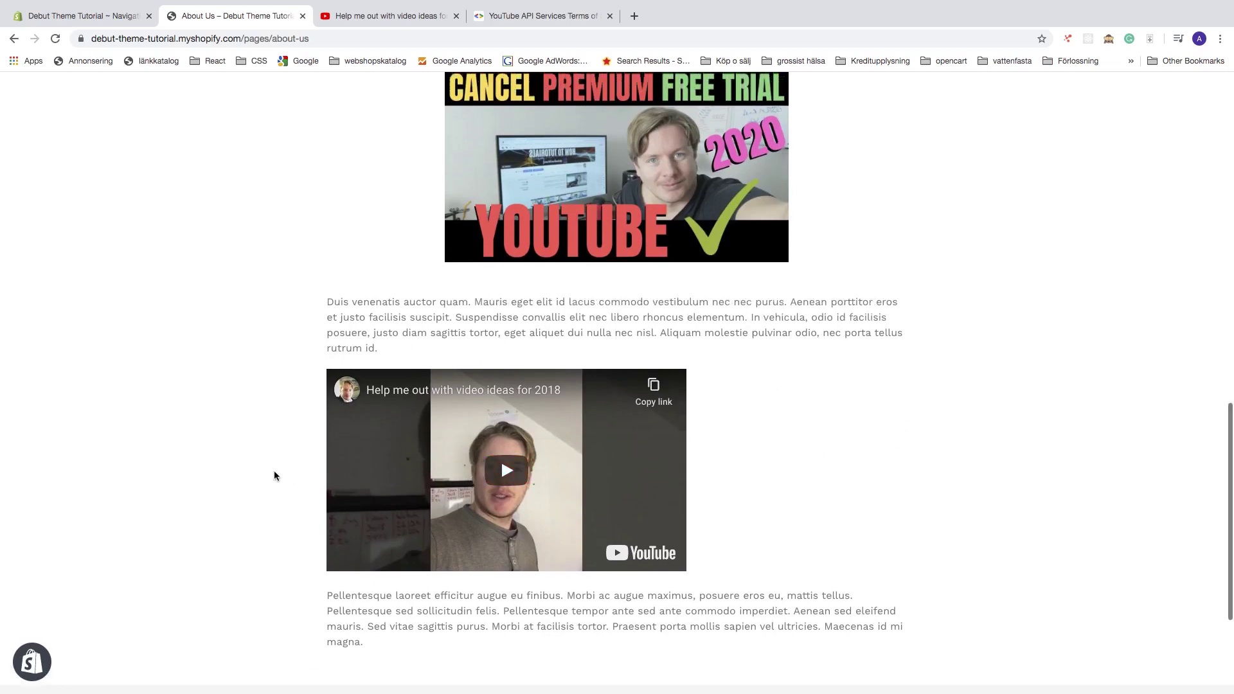
scroll(273, 473, down, 2)
scroll(273, 472, up, 2)
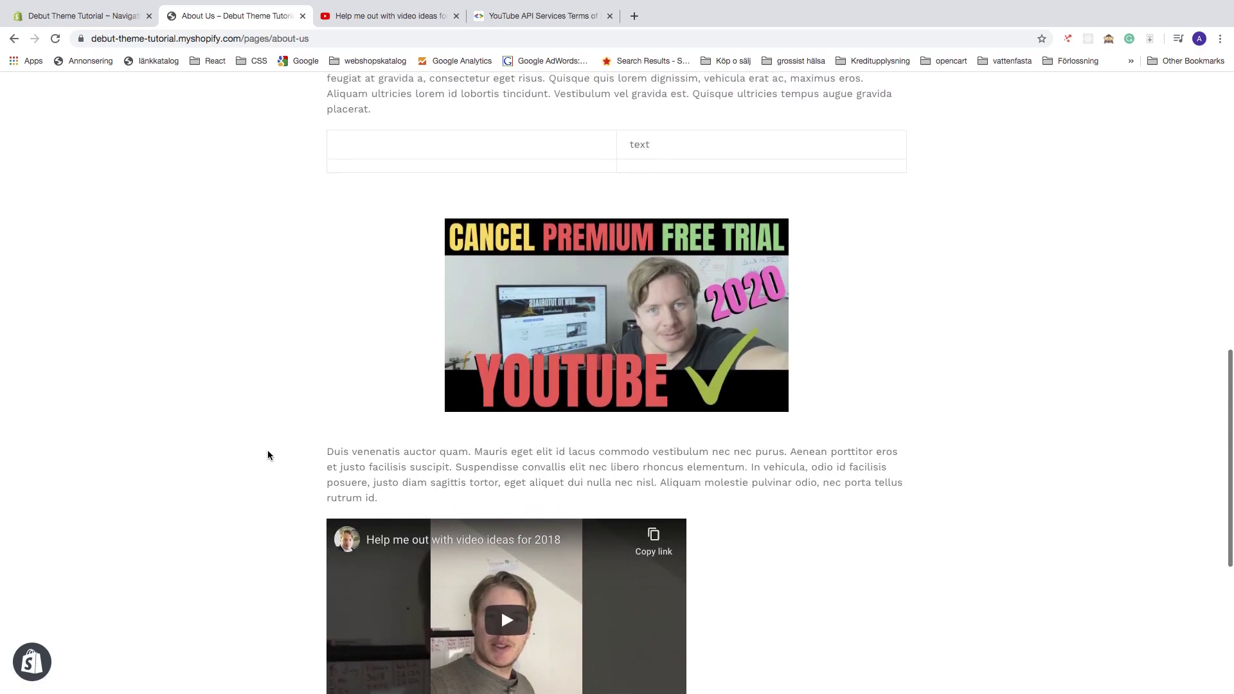
- Return to the store admin and open the About Us page for editing at its embedded video
click(103, 19)
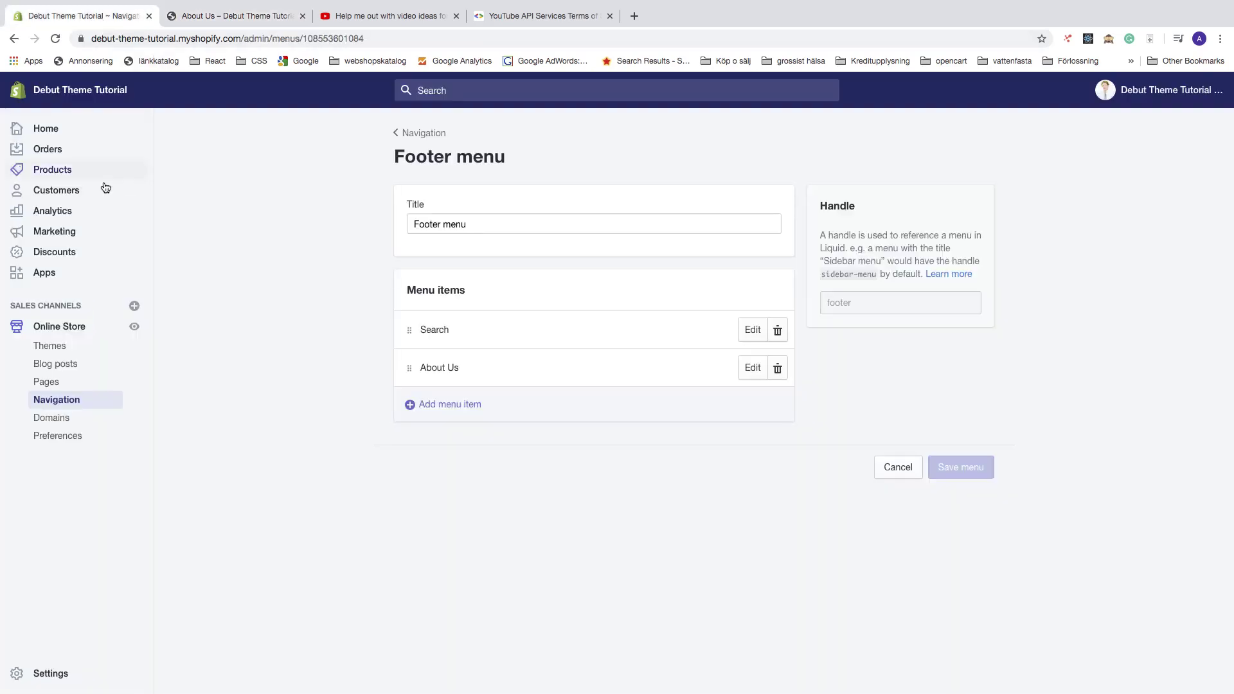
click(51, 383)
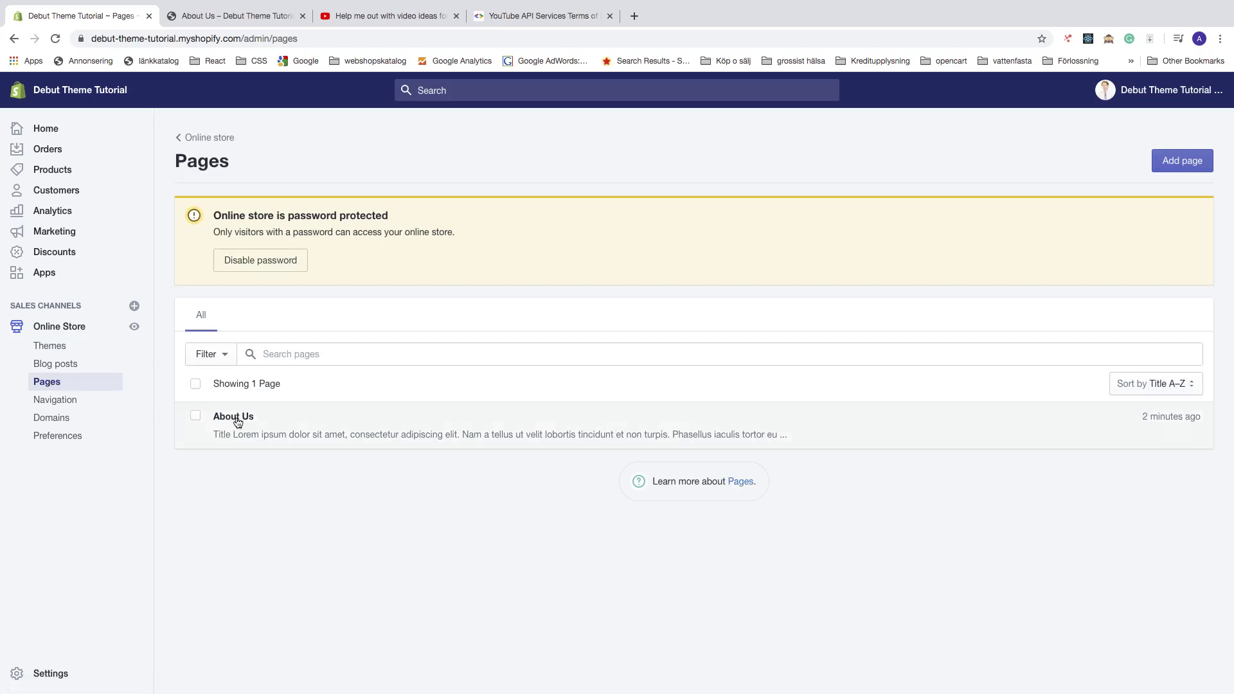
click(235, 417)
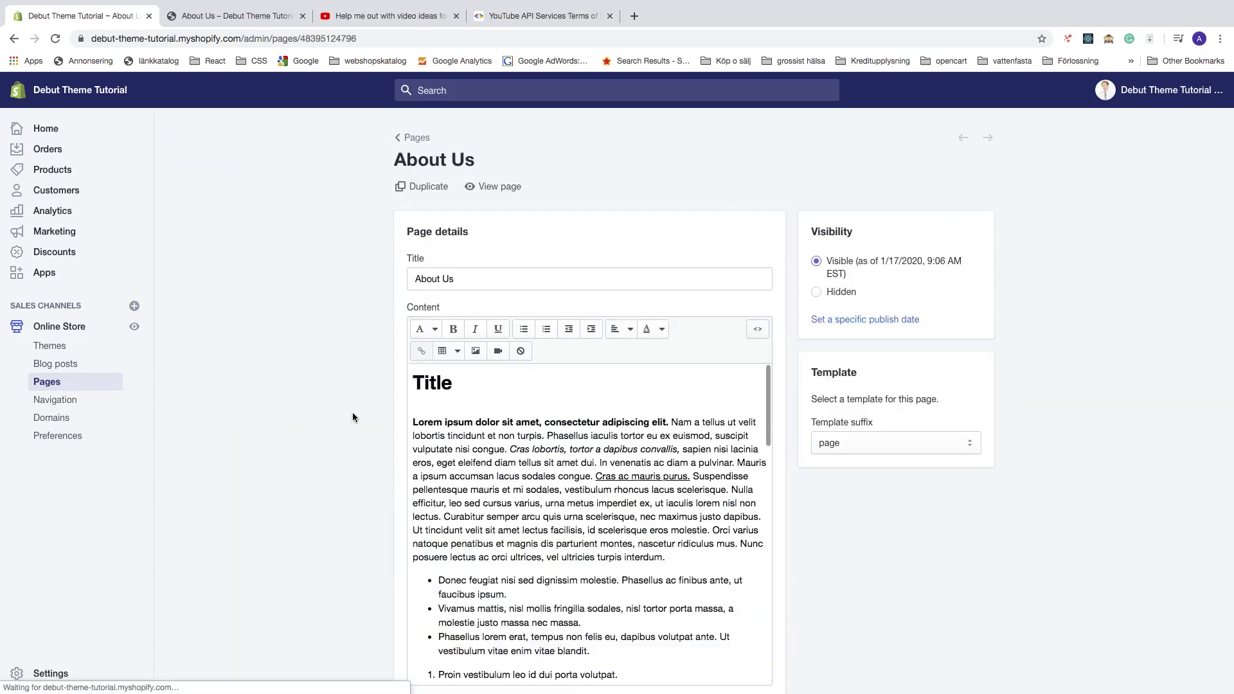
scroll(524, 456, down, 10)
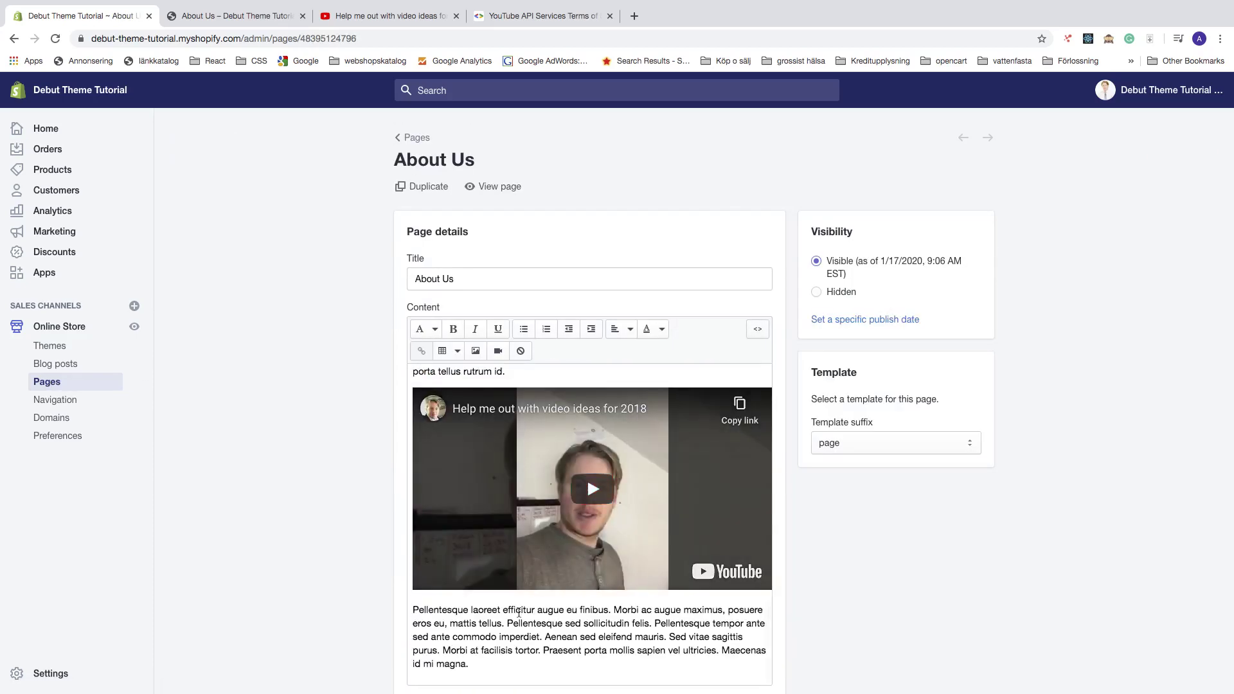
scroll(588, 477, up, 1)
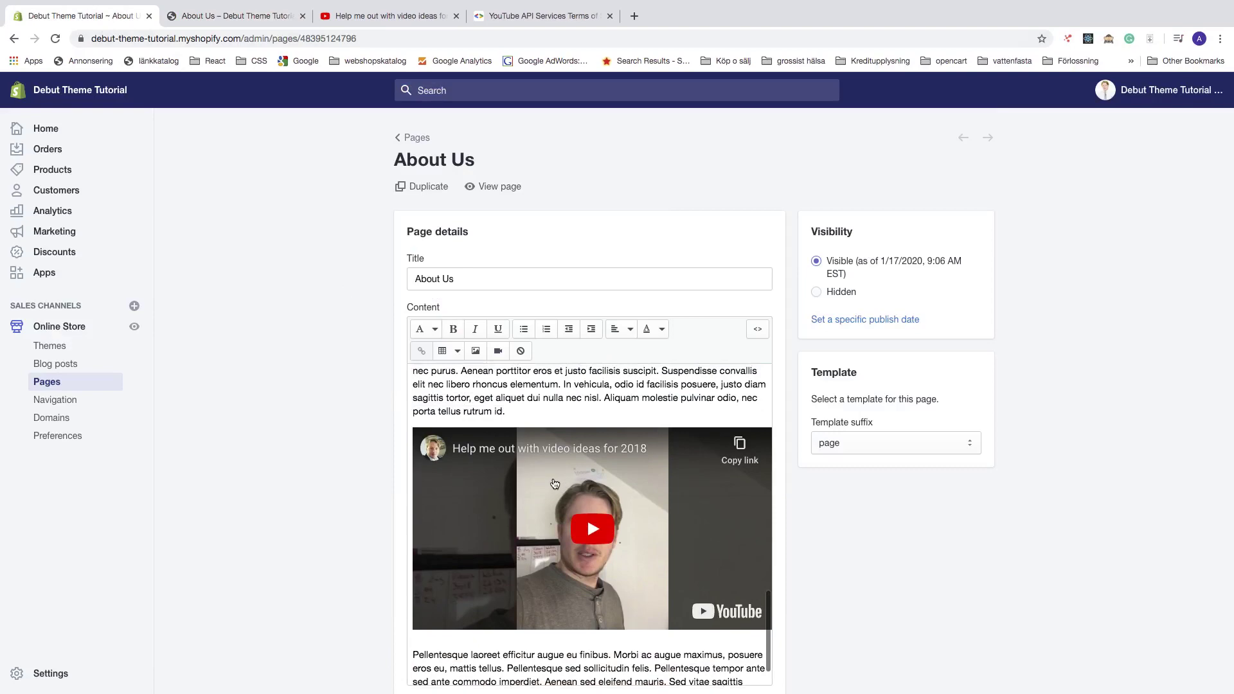
- Examine the embedded video's iframe code in the page's HTML, then return the content to the visual editor
click(758, 329)
scroll(601, 489, down, 3)
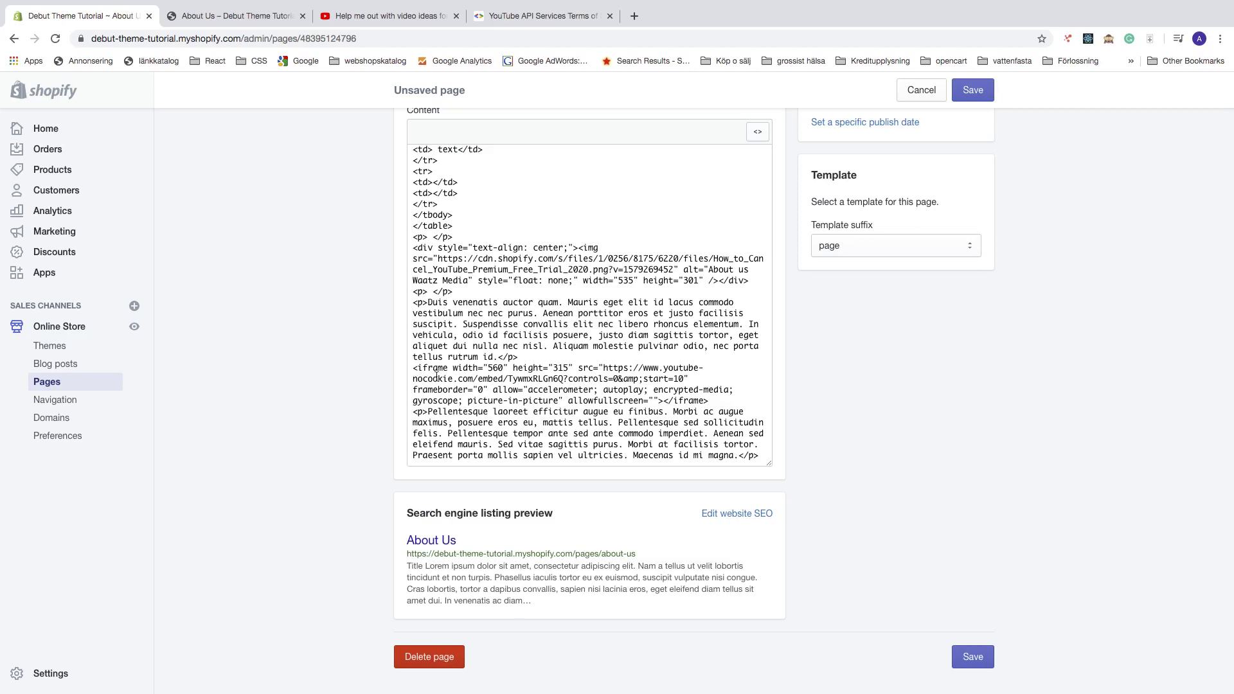
scroll(437, 372, up, 10)
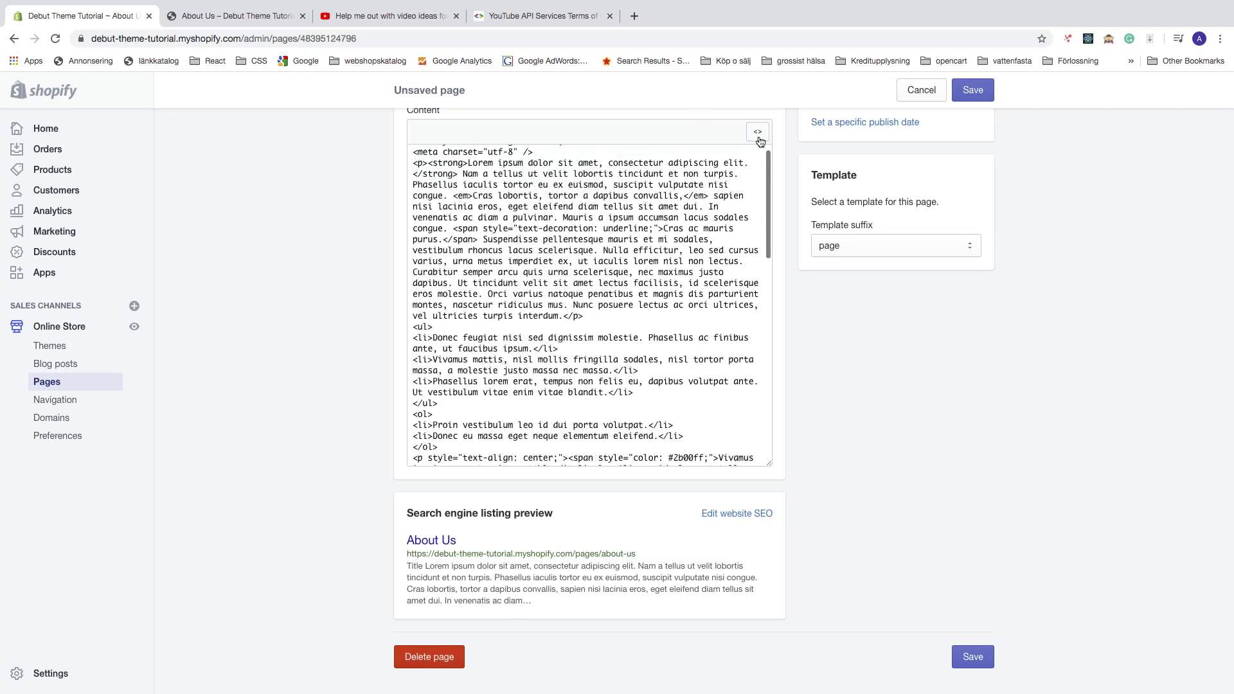
click(758, 132)
scroll(604, 302, down, 15)
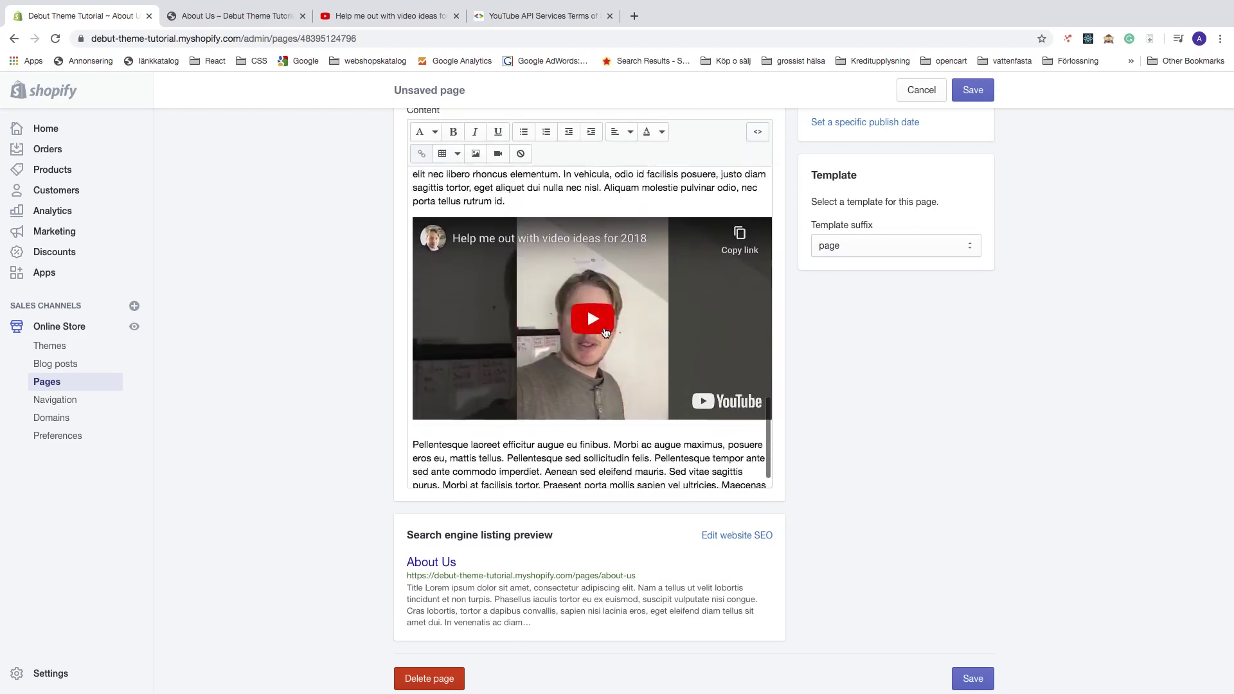
- Center-align the embedded YouTube video in the About Us content and save the page
click(428, 373)
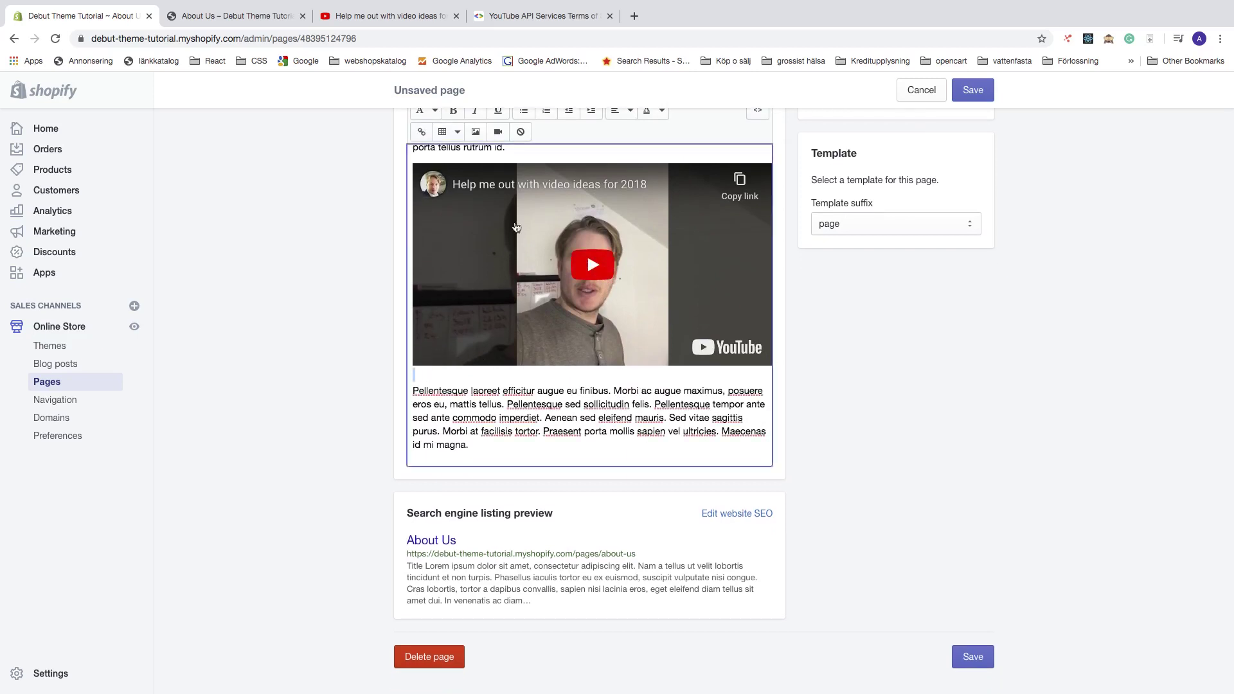
scroll(560, 187, up, 1)
scroll(560, 187, up, 5)
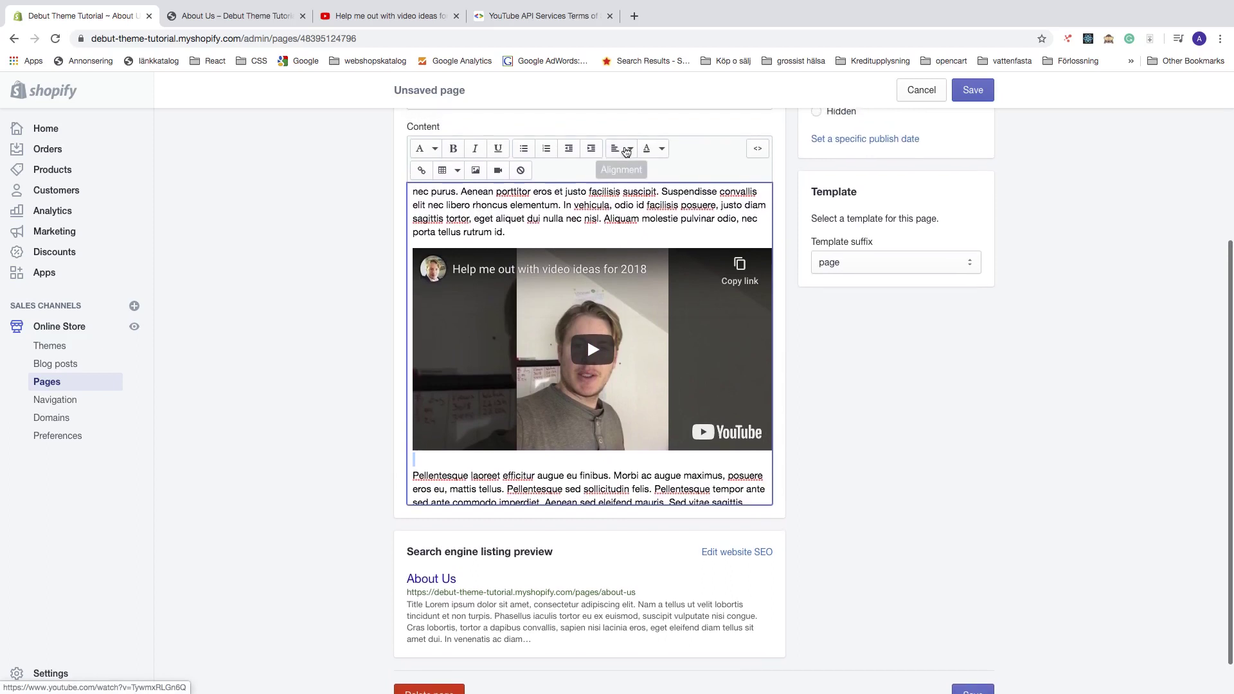
click(627, 150)
click(621, 204)
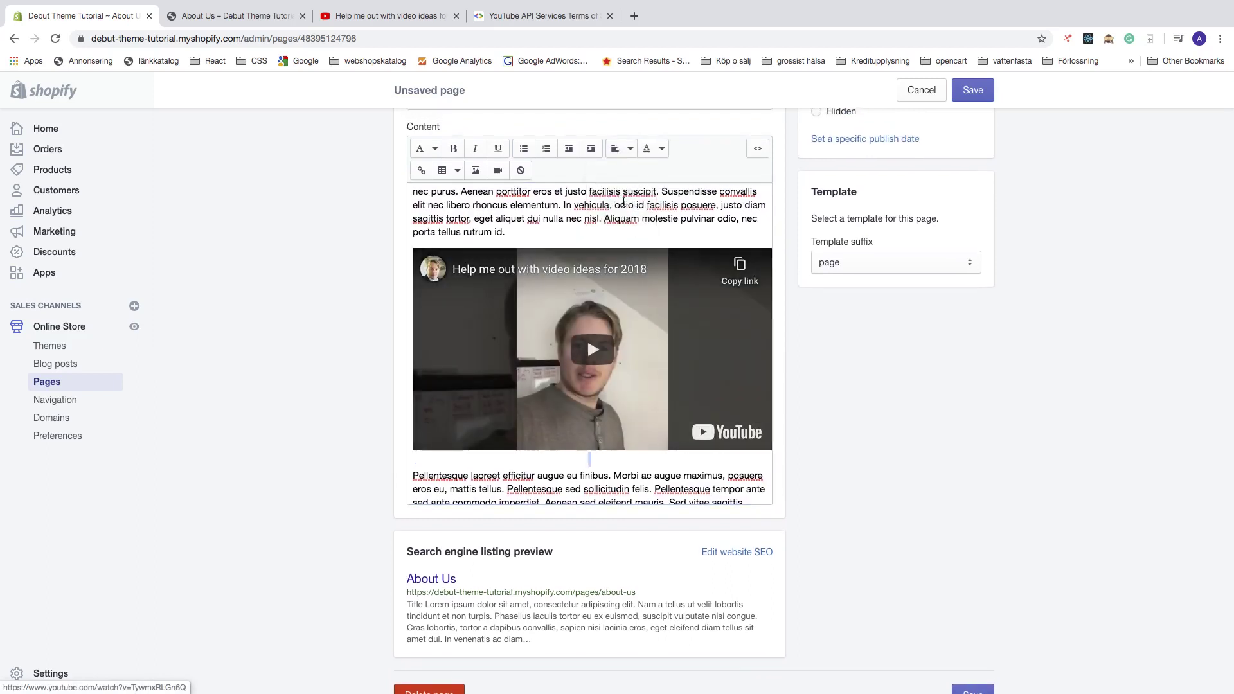
click(971, 92)
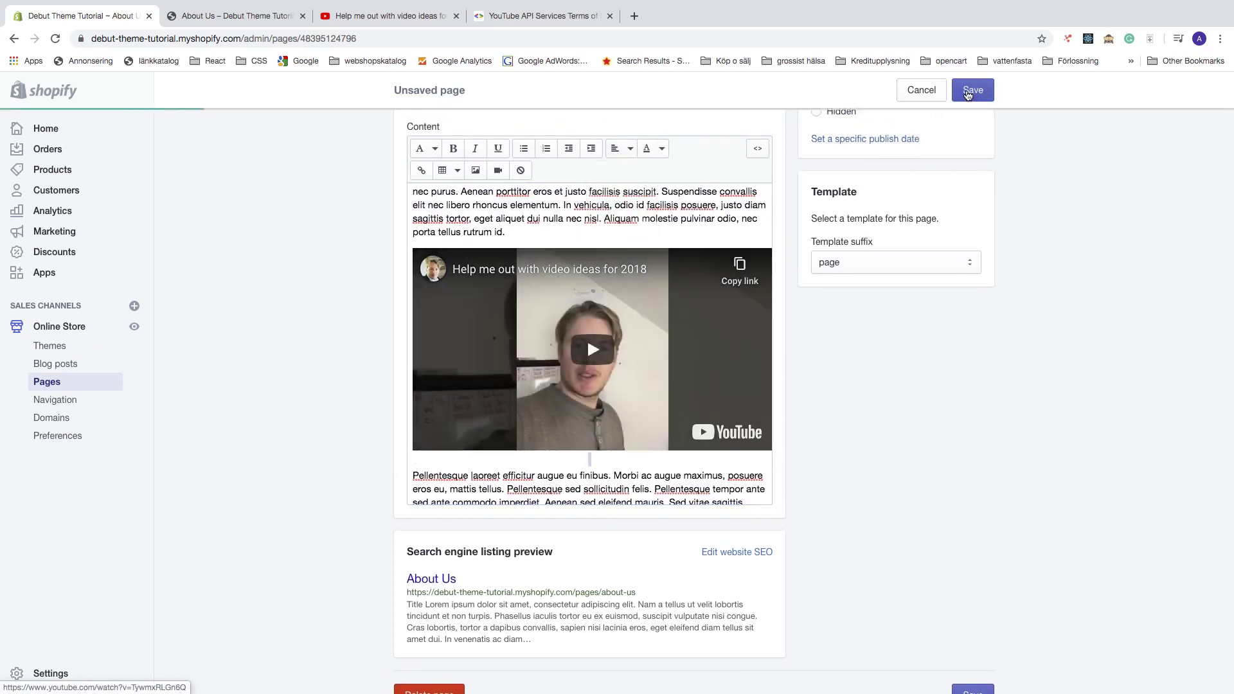
- Show the page content's HTML around the video and reload the storefront's About Us page to check the video's alignment
click(758, 150)
scroll(614, 250, down, 10)
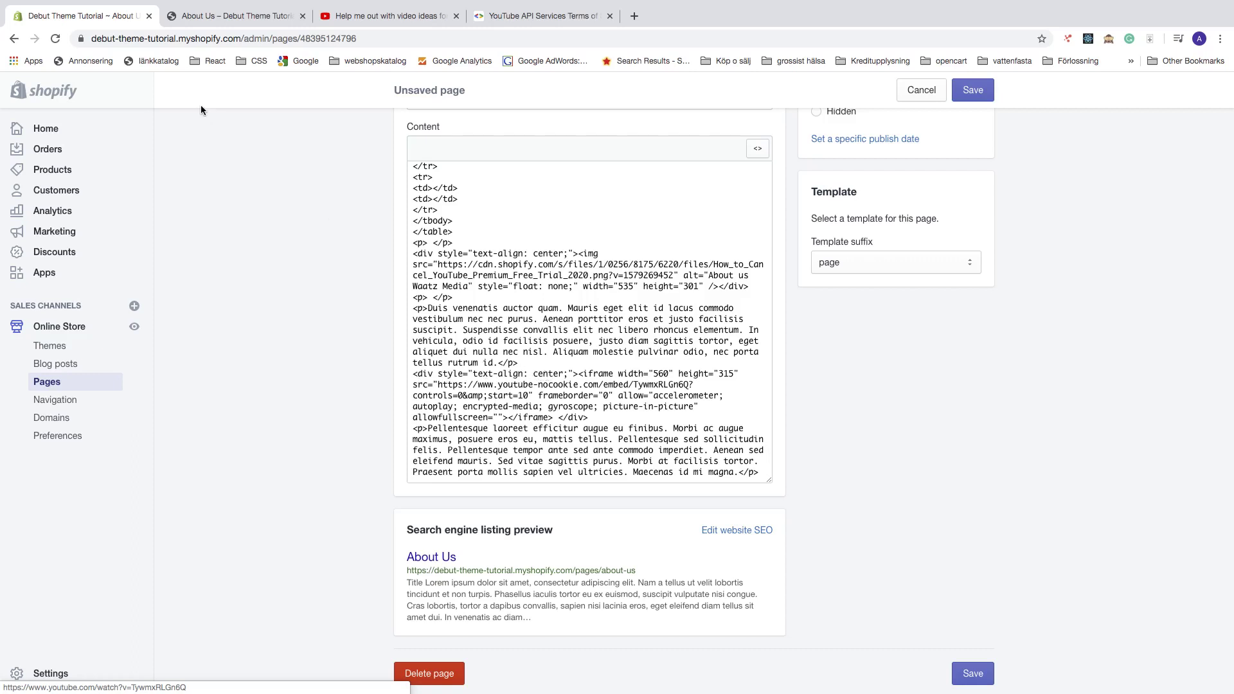
click(241, 17)
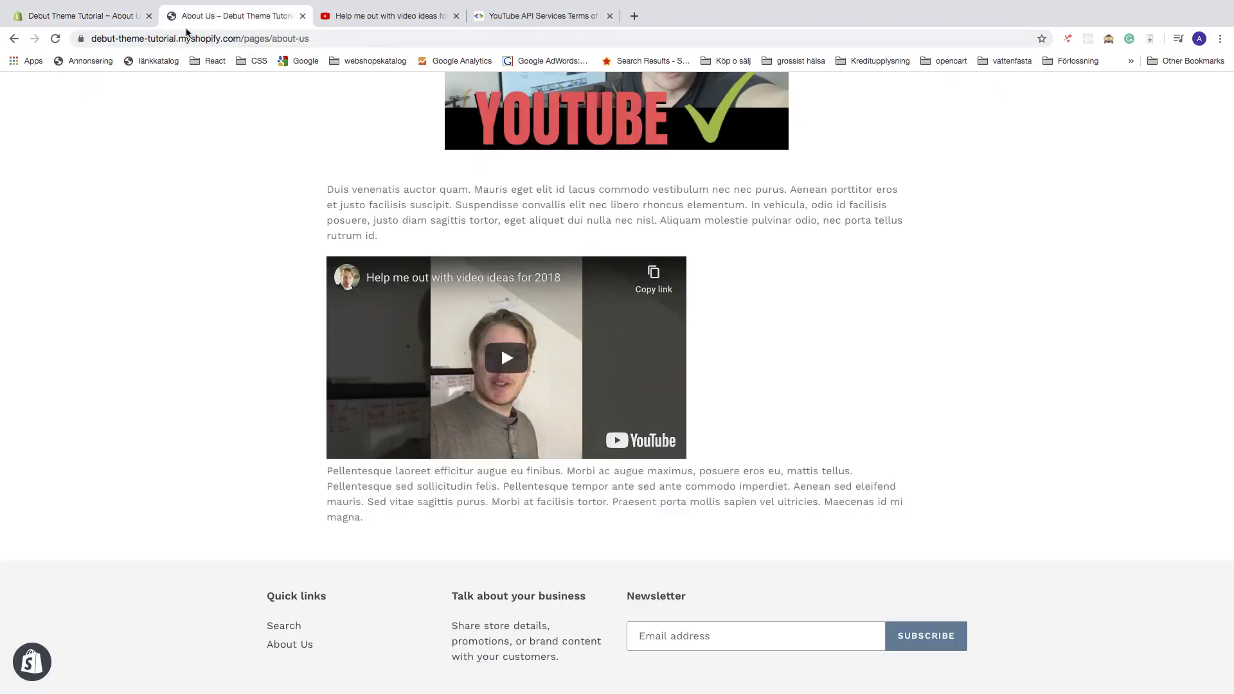
click(55, 40)
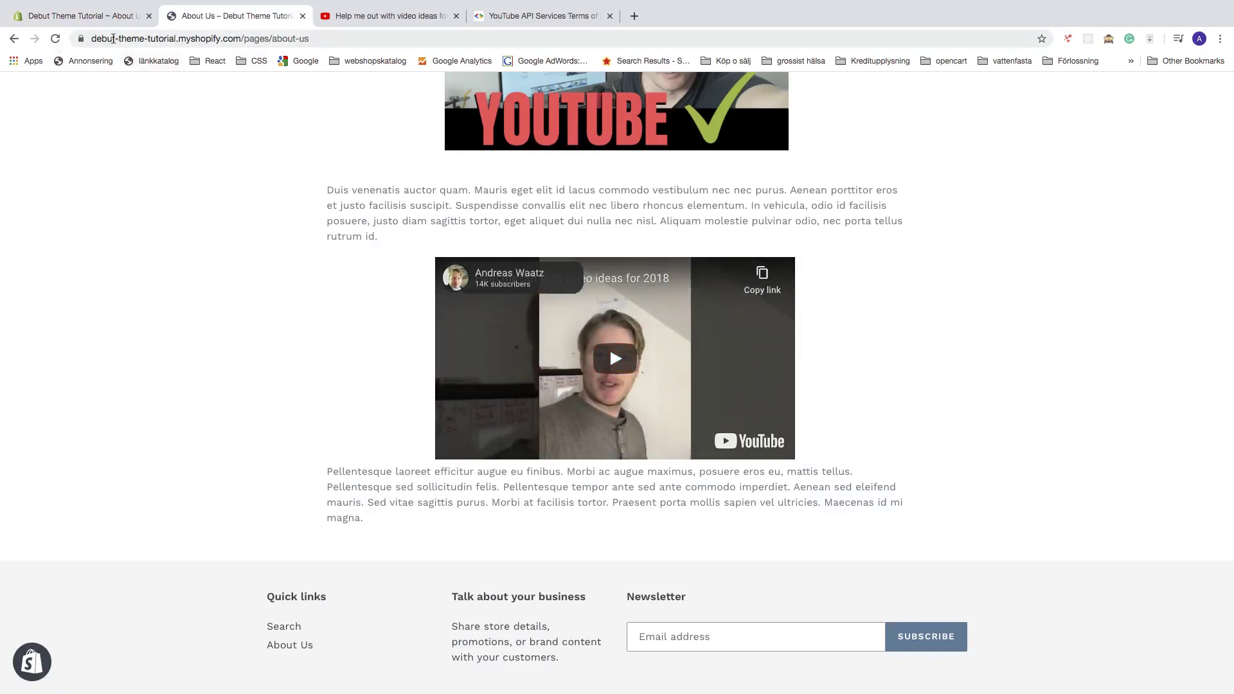
- Return to the page's HTML in the admin and highlight the opening and closing div tags around the video iframe
click(77, 15)
scroll(555, 372, down, 1)
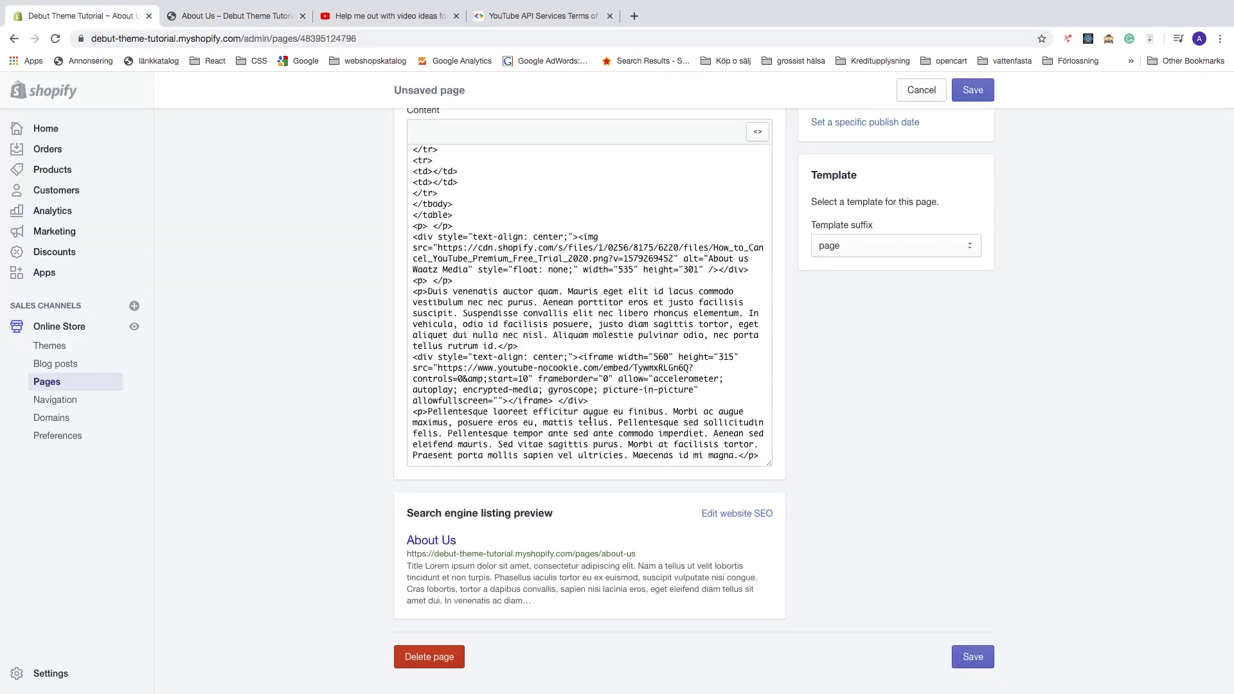
drag(412, 357, 594, 358)
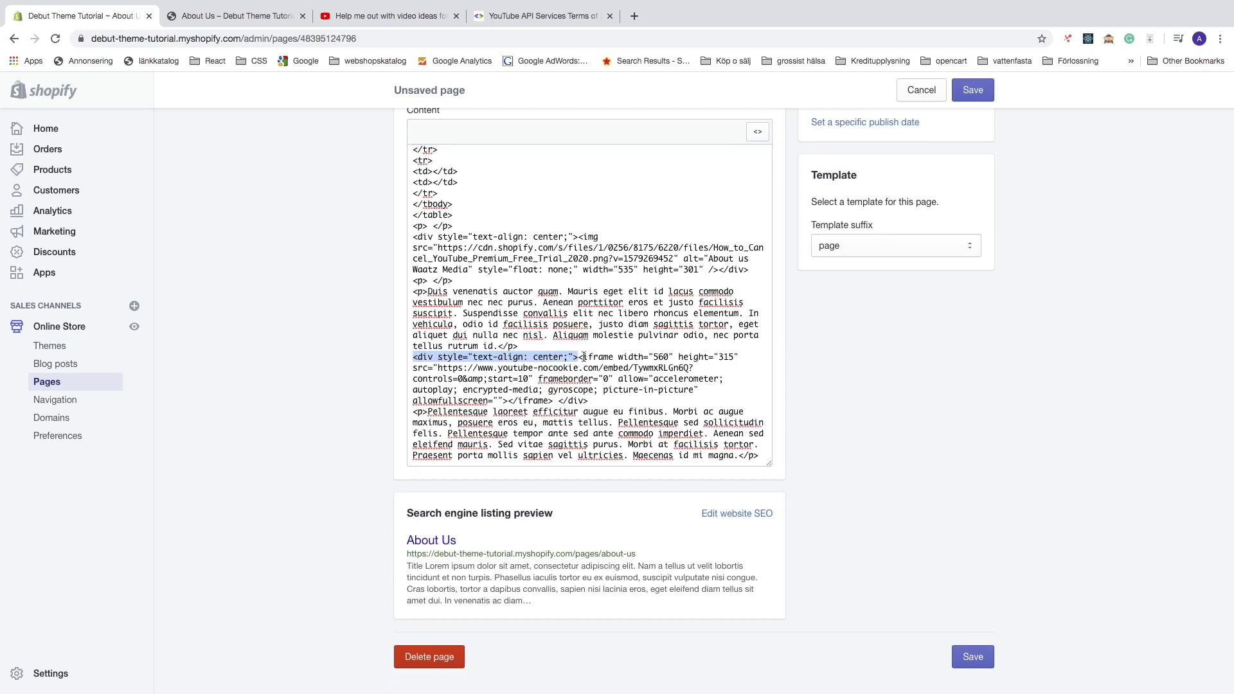
drag(558, 401, 590, 401)
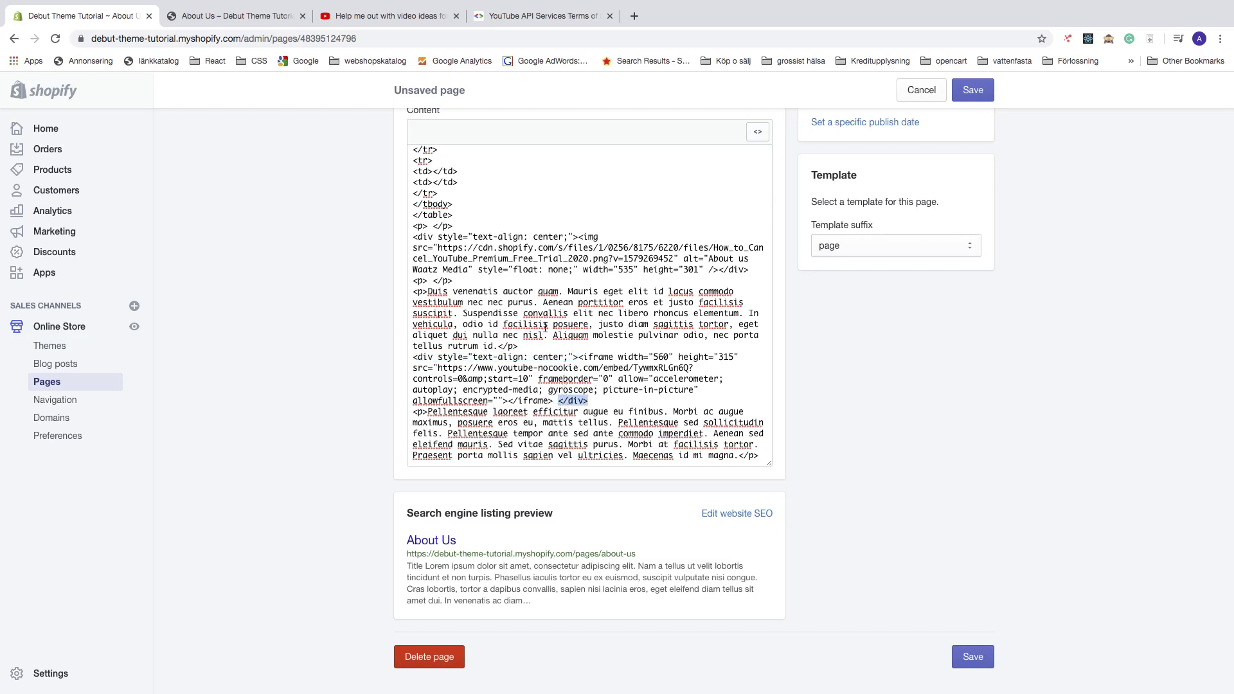
- Set the video iframe's width to 760 and height to 415 in the page's HTML, and save the page
click(238, 17)
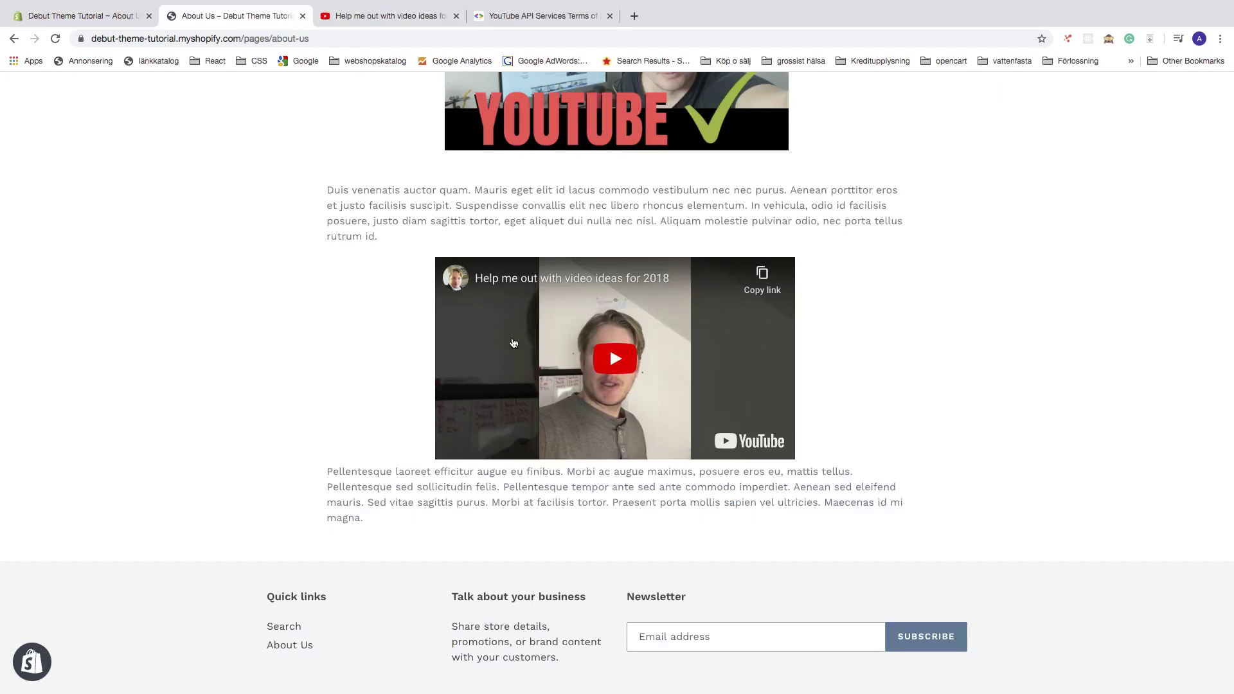
click(70, 16)
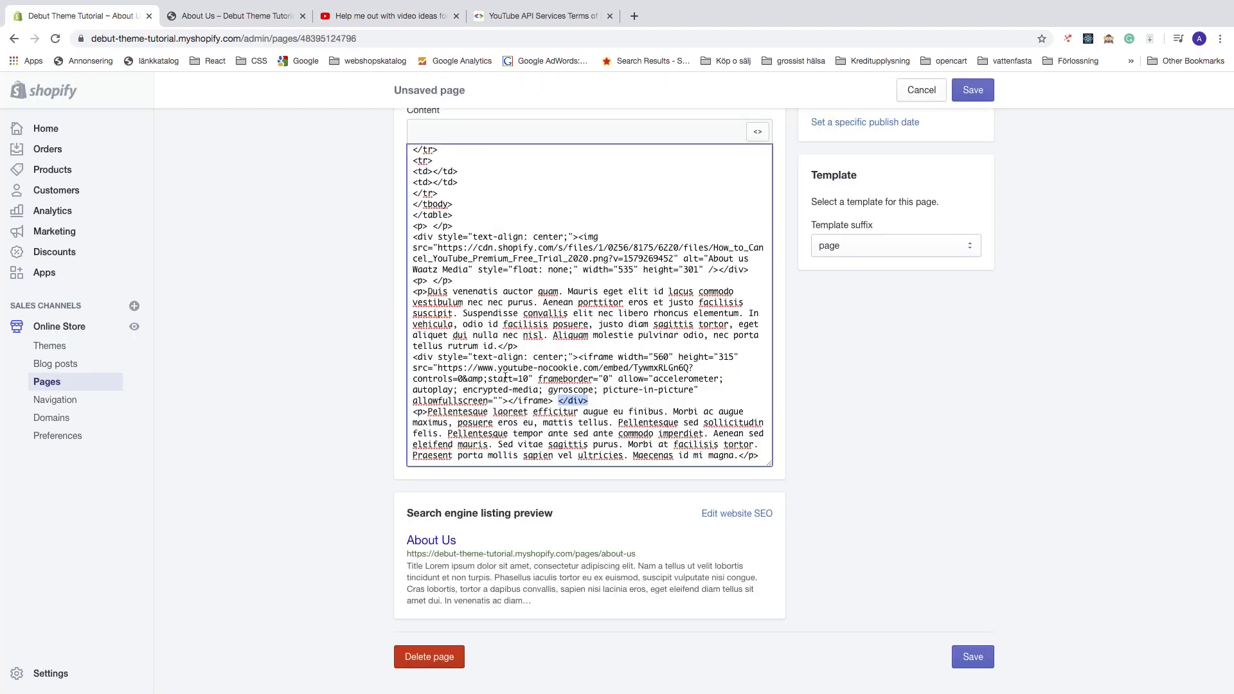
scroll(517, 385, up, 1)
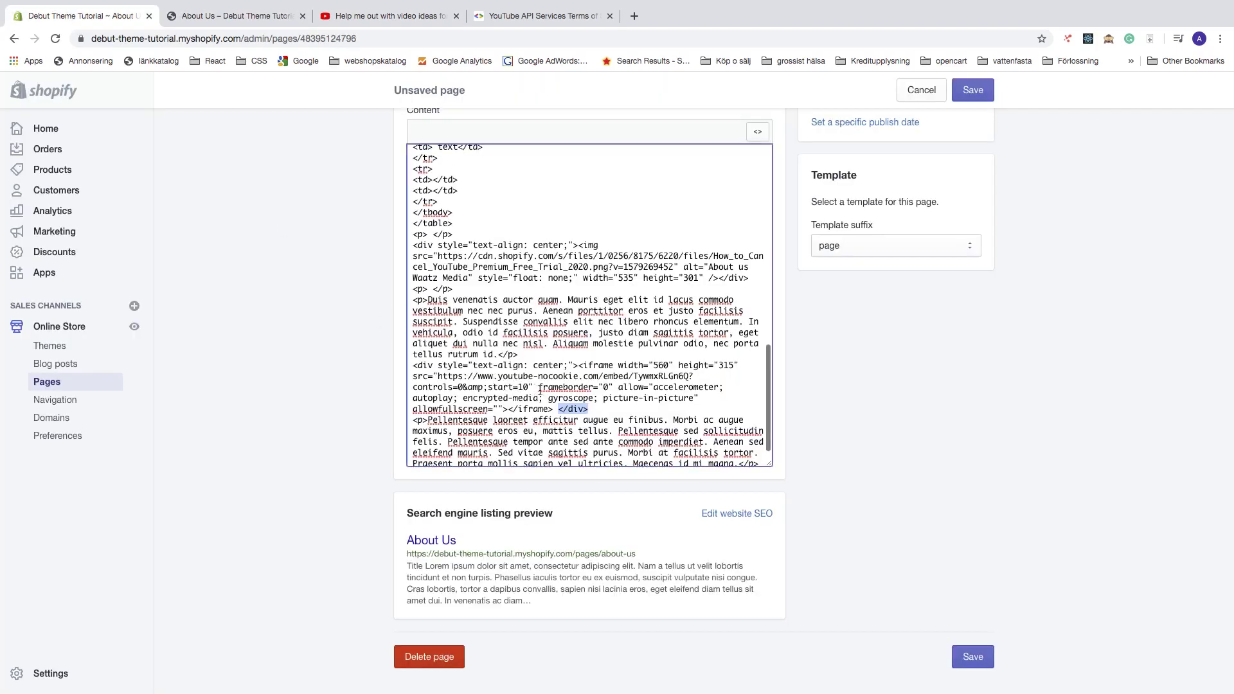
scroll(540, 390, down, 1)
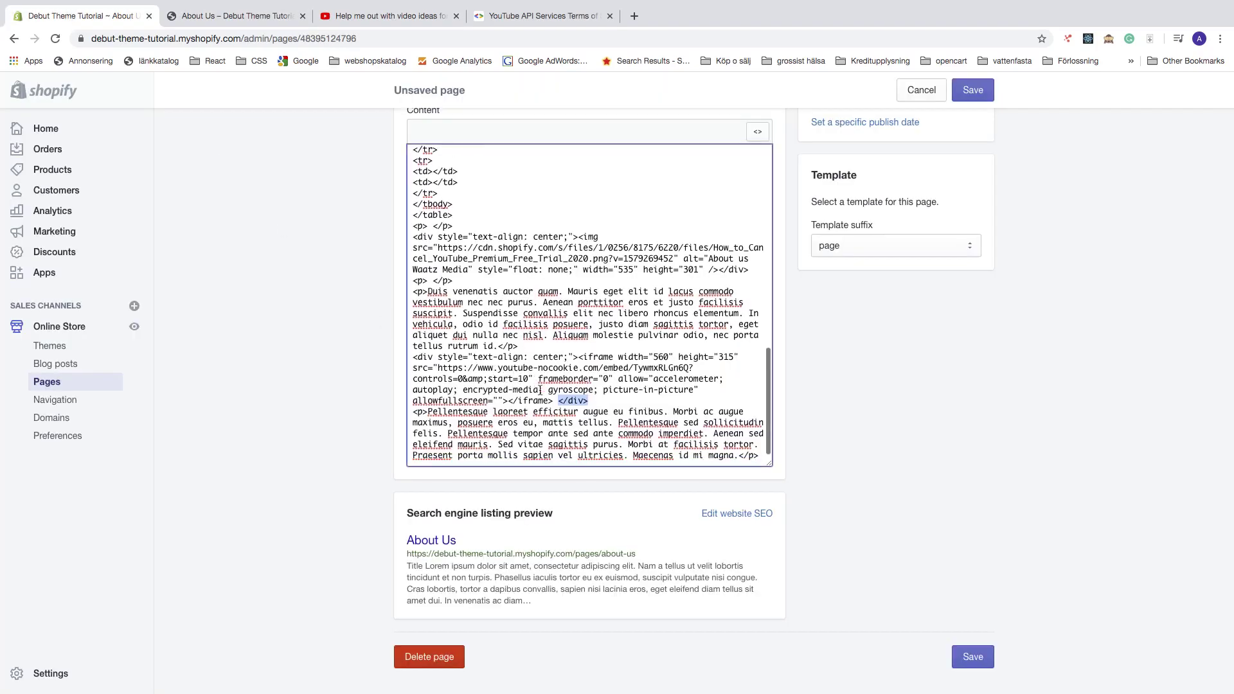
click(659, 361)
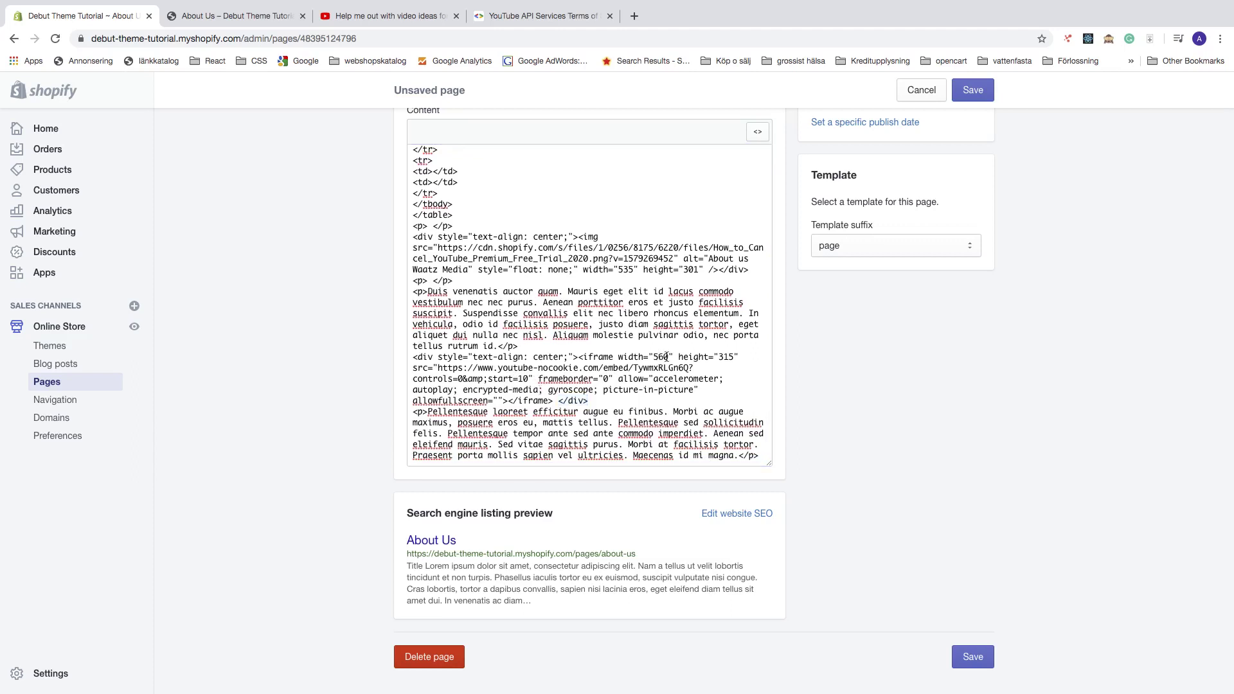
key(BackSpace)
text(7)
click(723, 358)
key(BackSpace)
text(4)
click(971, 655)
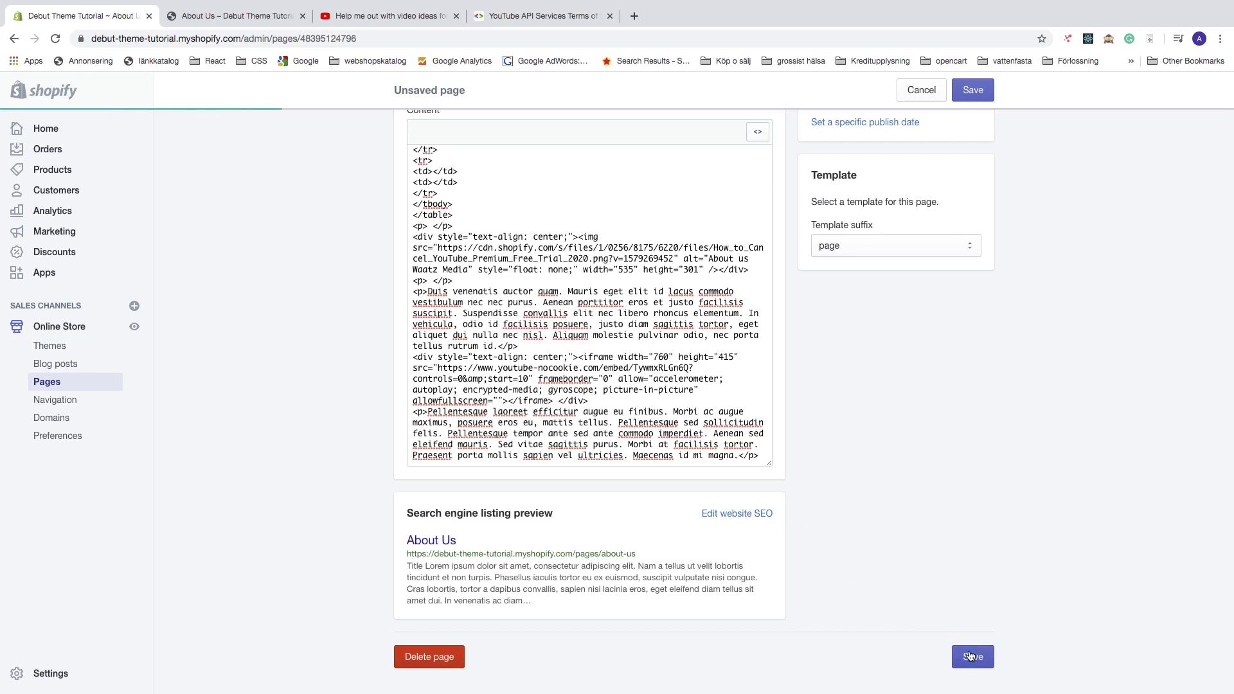
- Reload the storefront's About Us page to check the size of the embedded video and the image above it
click(220, 20)
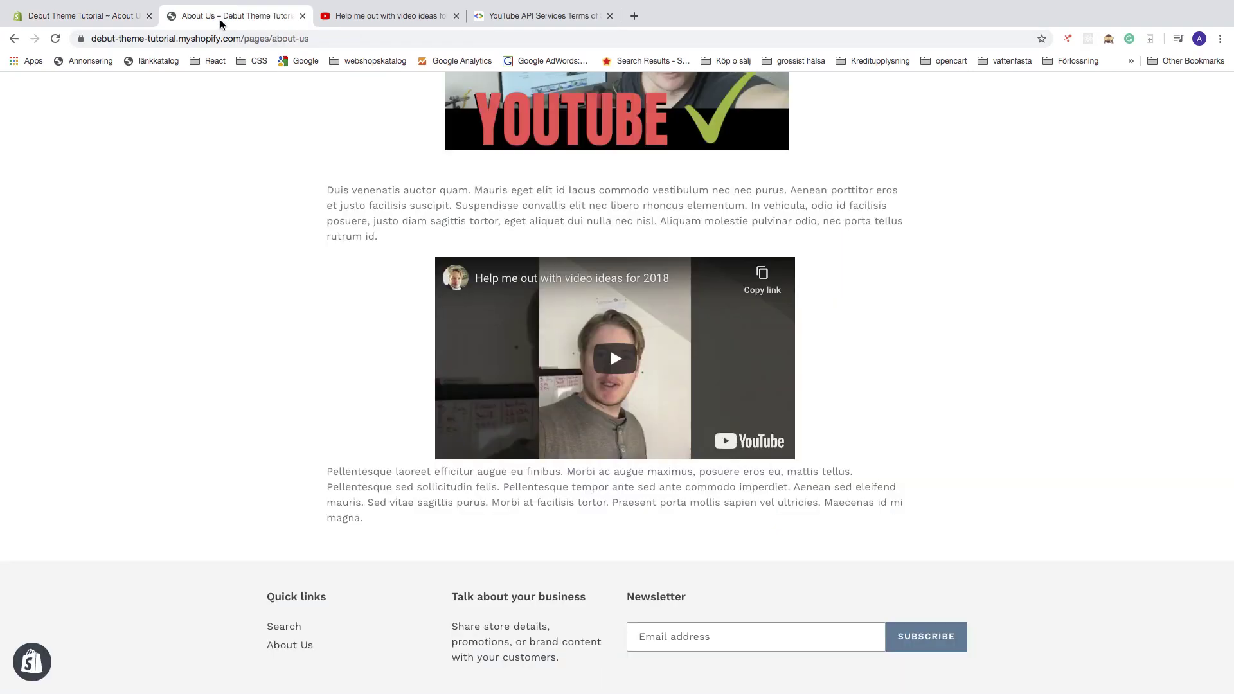
click(55, 38)
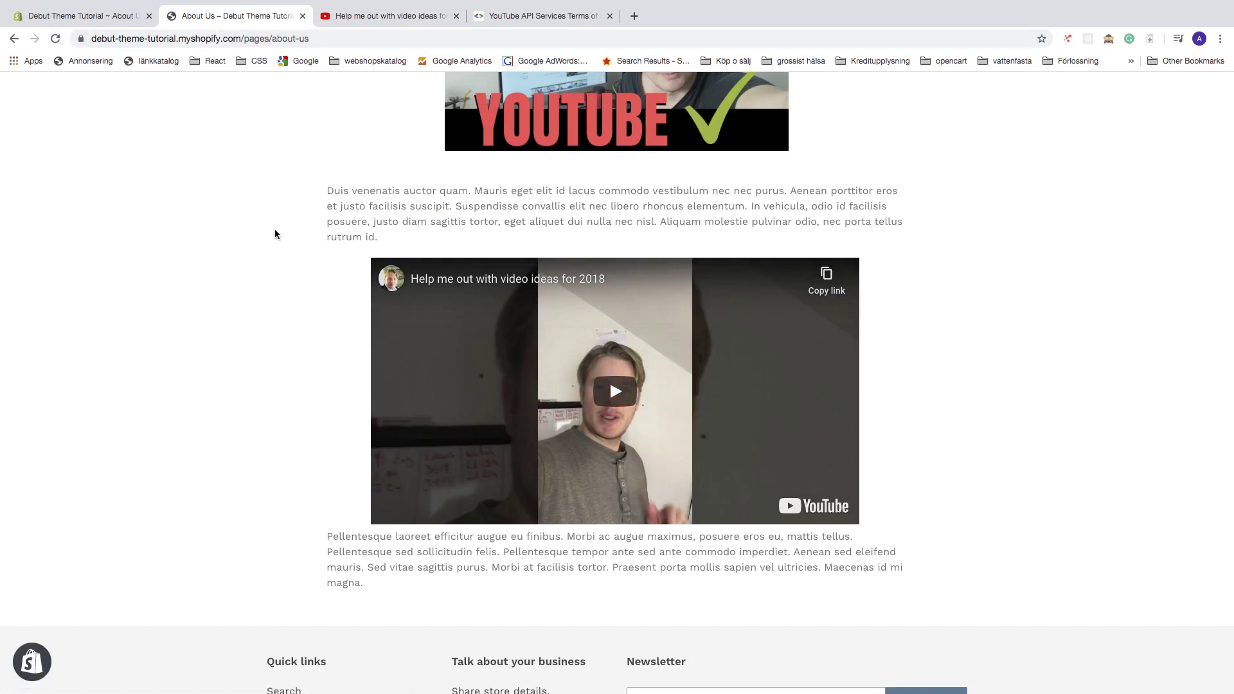
scroll(337, 301, up, 4)
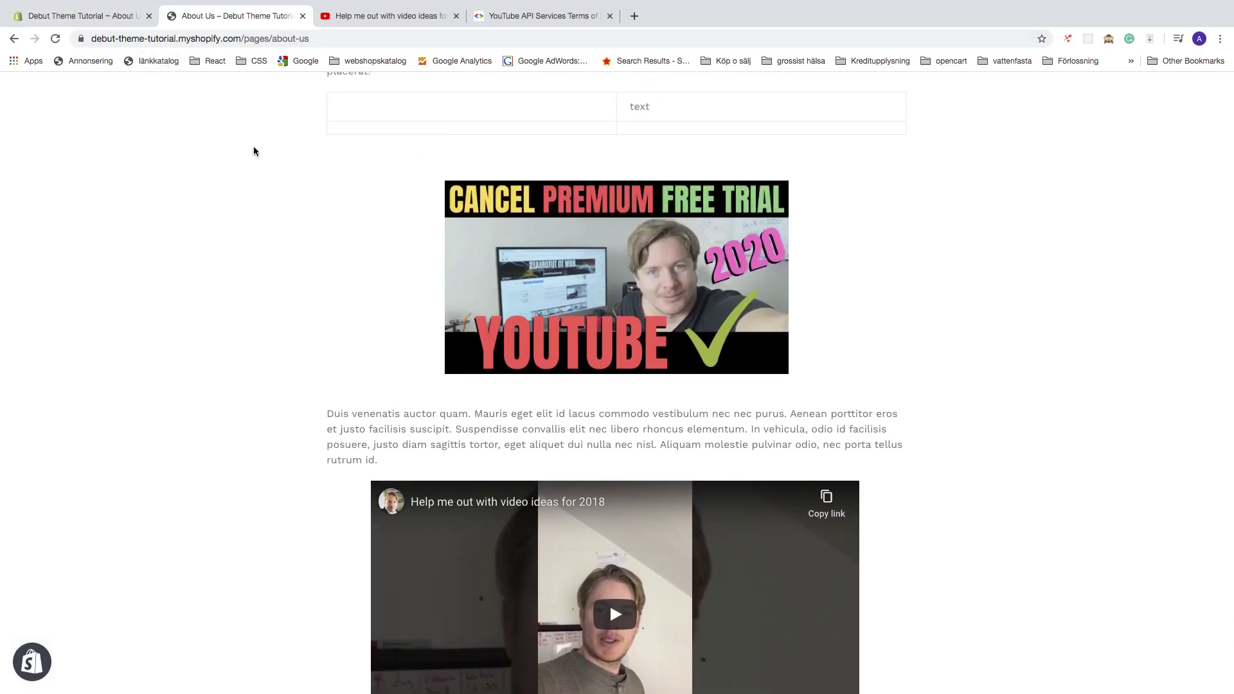
- In the admin page's HTML, set the YouTube thumbnail image's width to 935 and height to 501, and save the page
click(87, 15)
scroll(550, 360, up, 2)
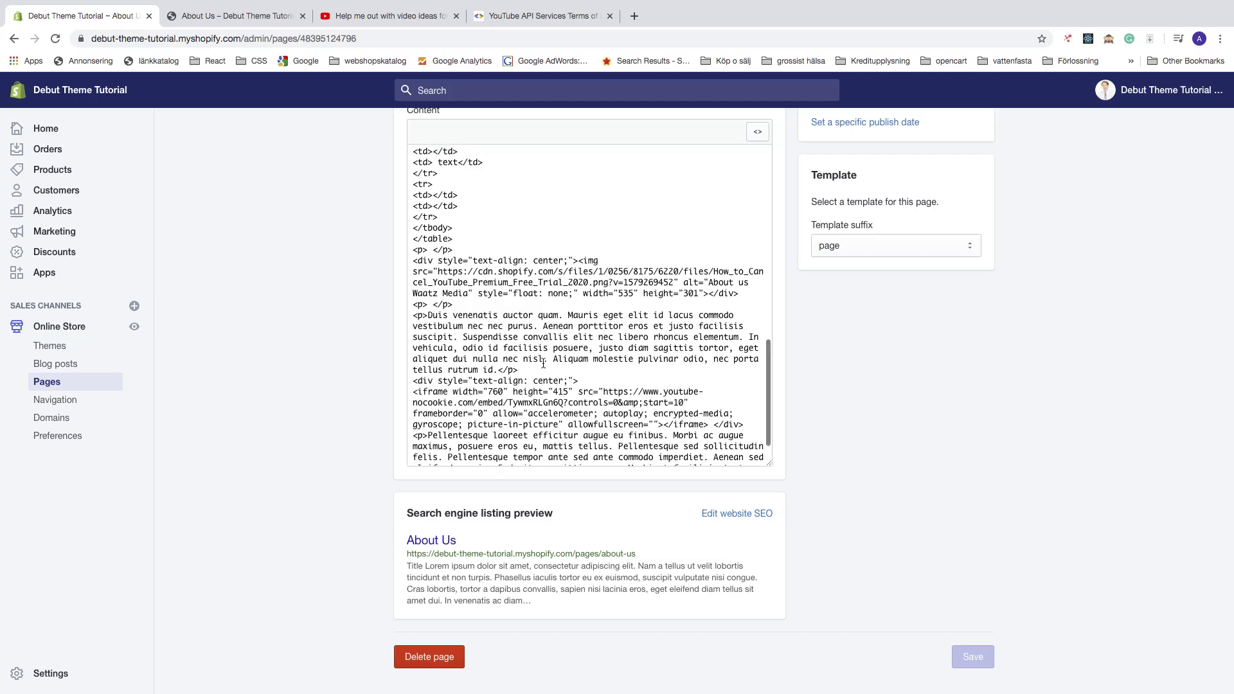
scroll(553, 321, up, 1)
click(570, 289)
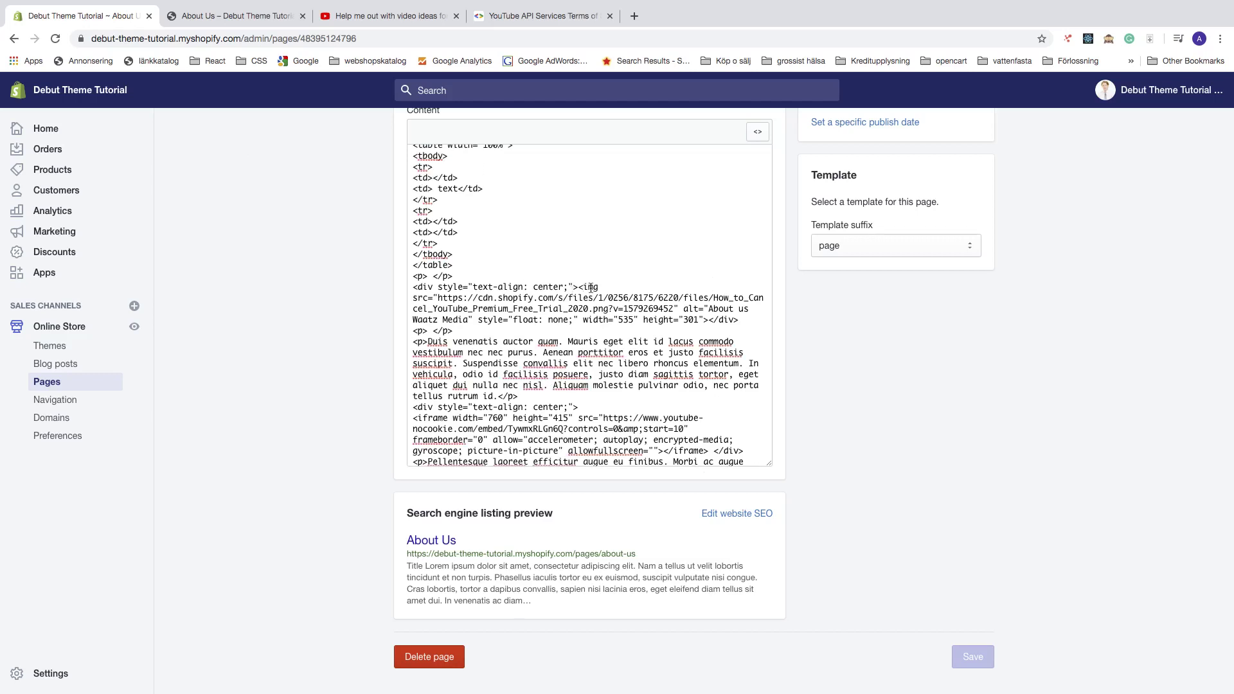
click(623, 319)
key(BackSpace)
text(9)
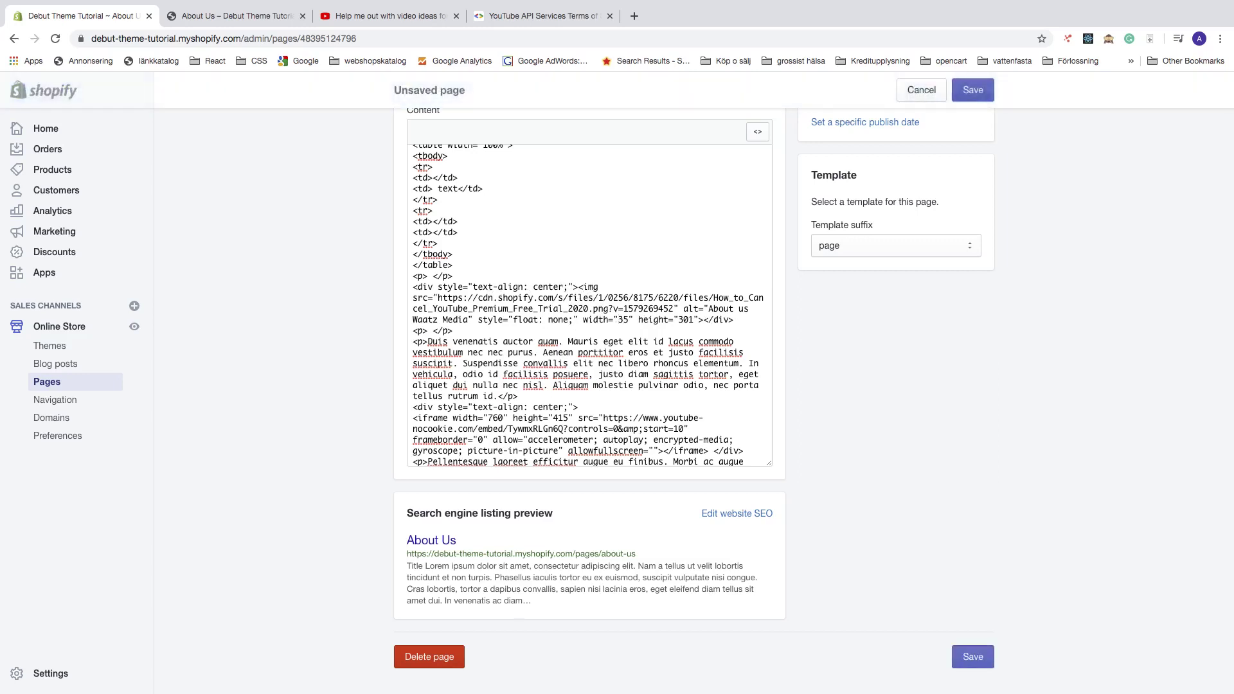
click(691, 320)
key(BackSpace)
text(5)
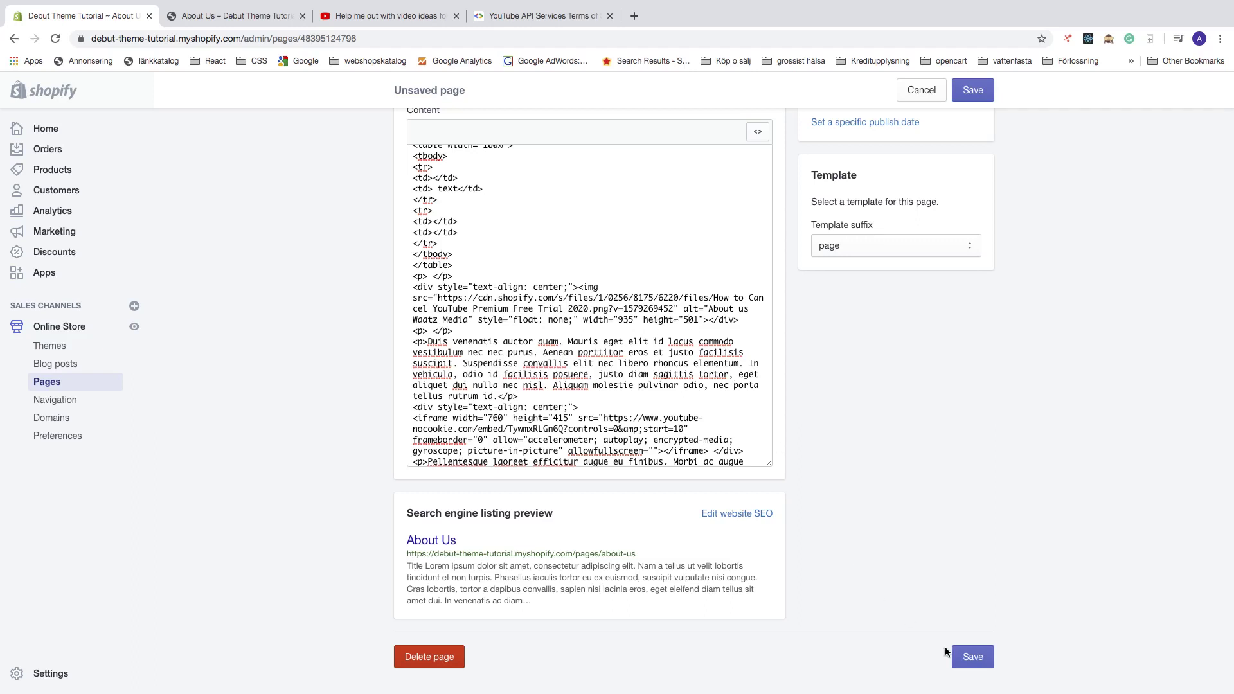
click(963, 659)
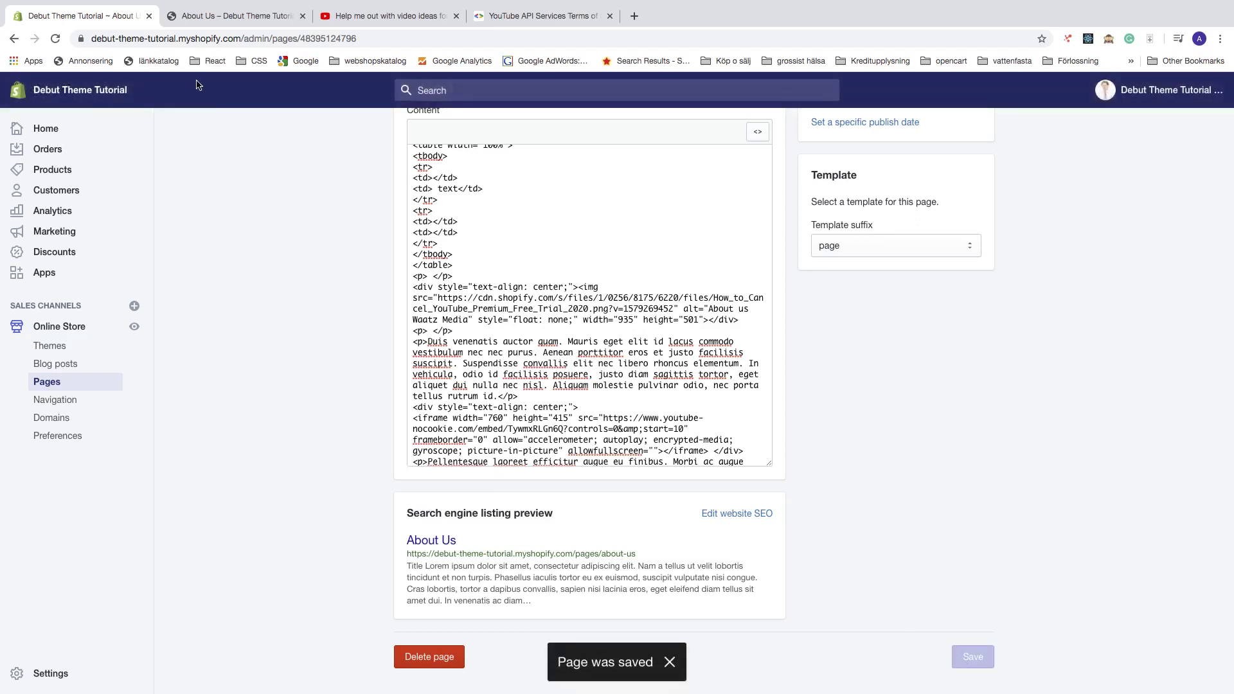
- Reload the storefront's About Us page to check the resized image and the heading at the start of the content
click(203, 18)
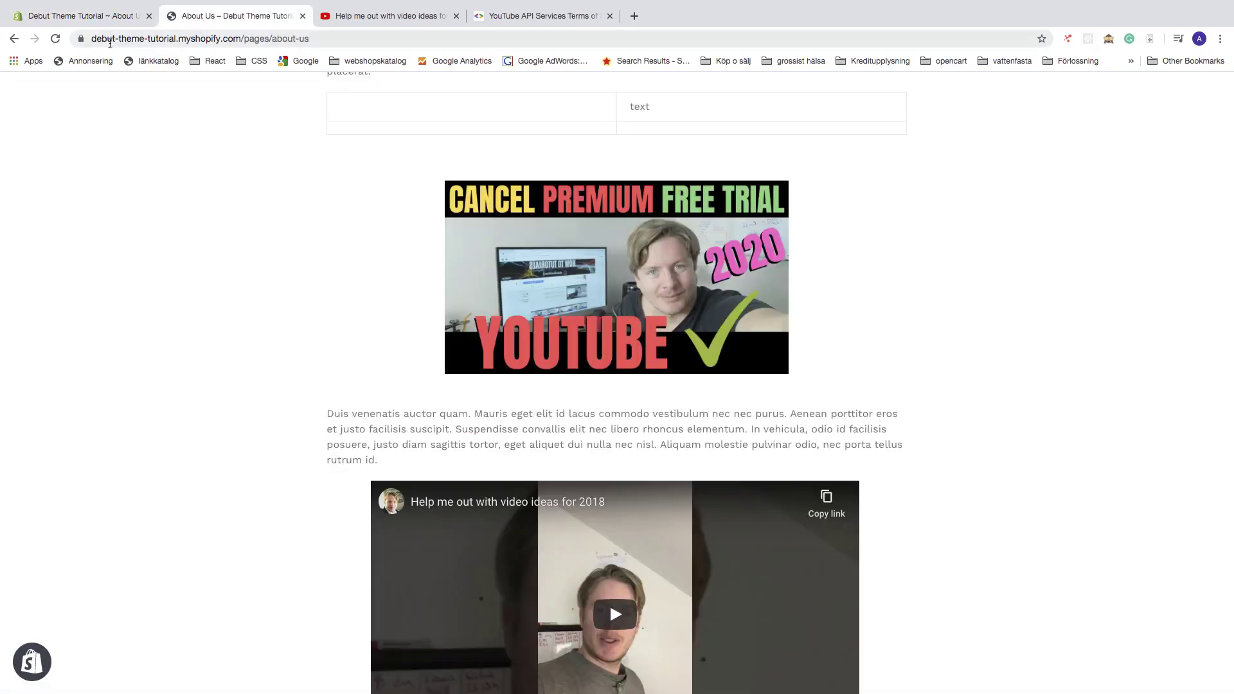
click(55, 42)
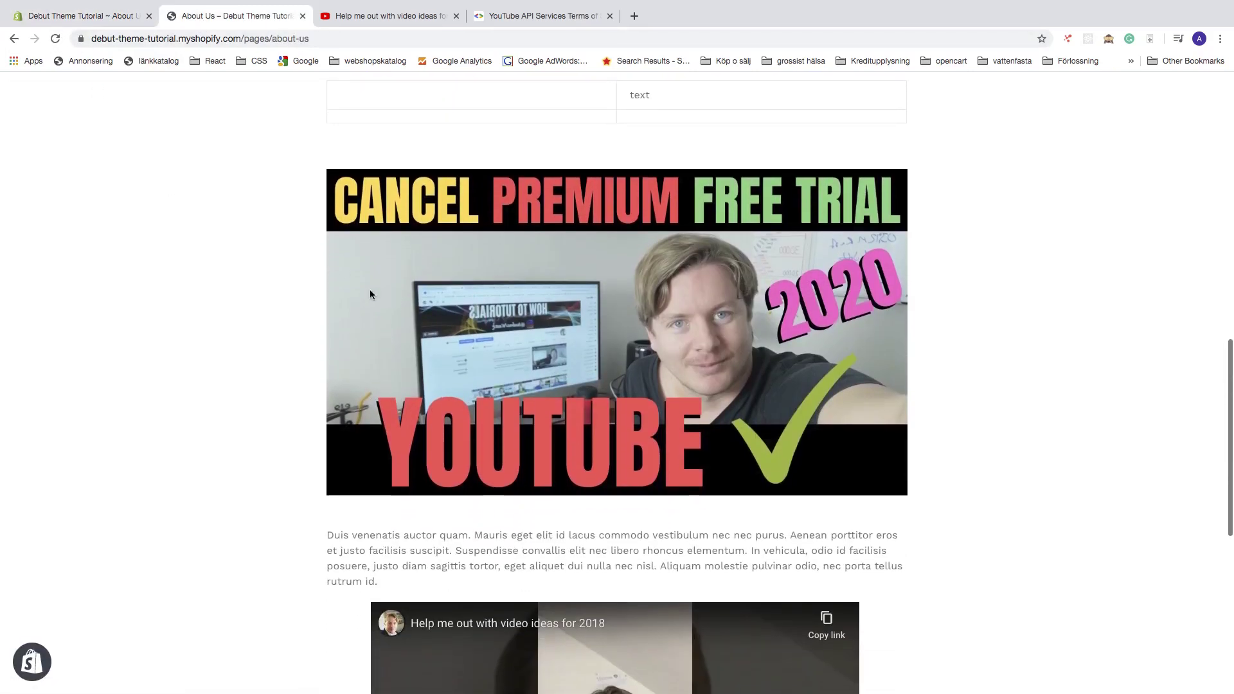
scroll(696, 474, up, 15)
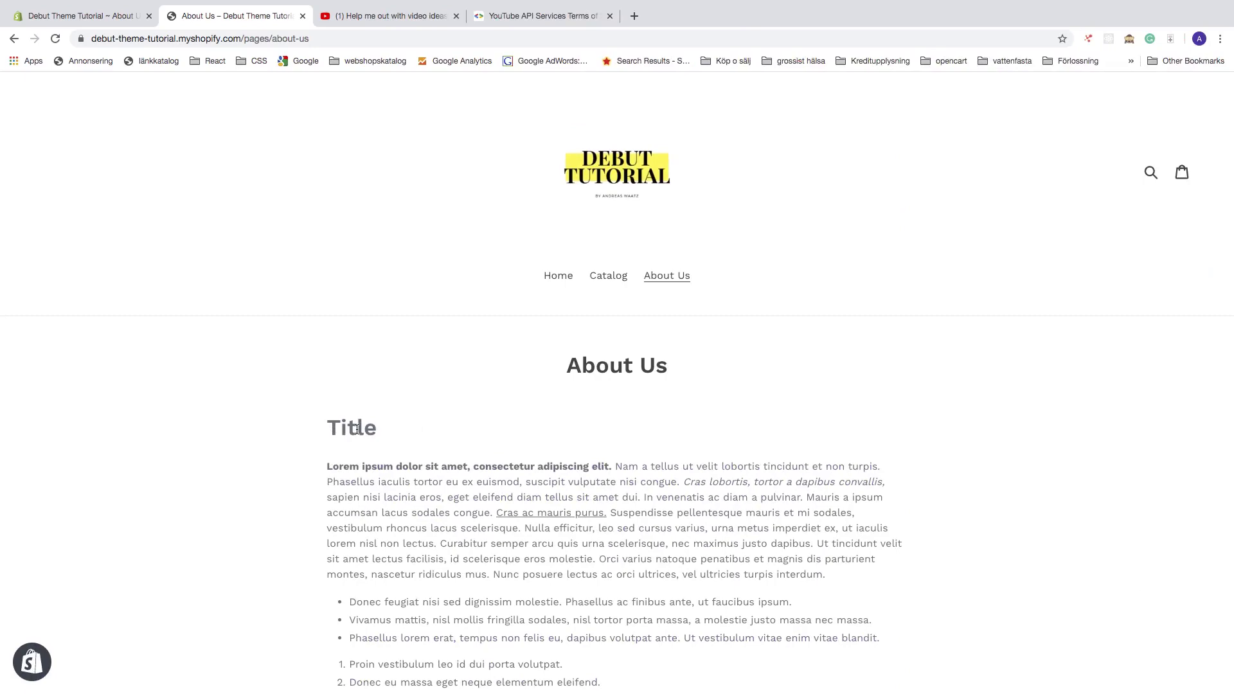
- Center-align the "Title" heading in the About Us content in the admin and save the page
click(72, 21)
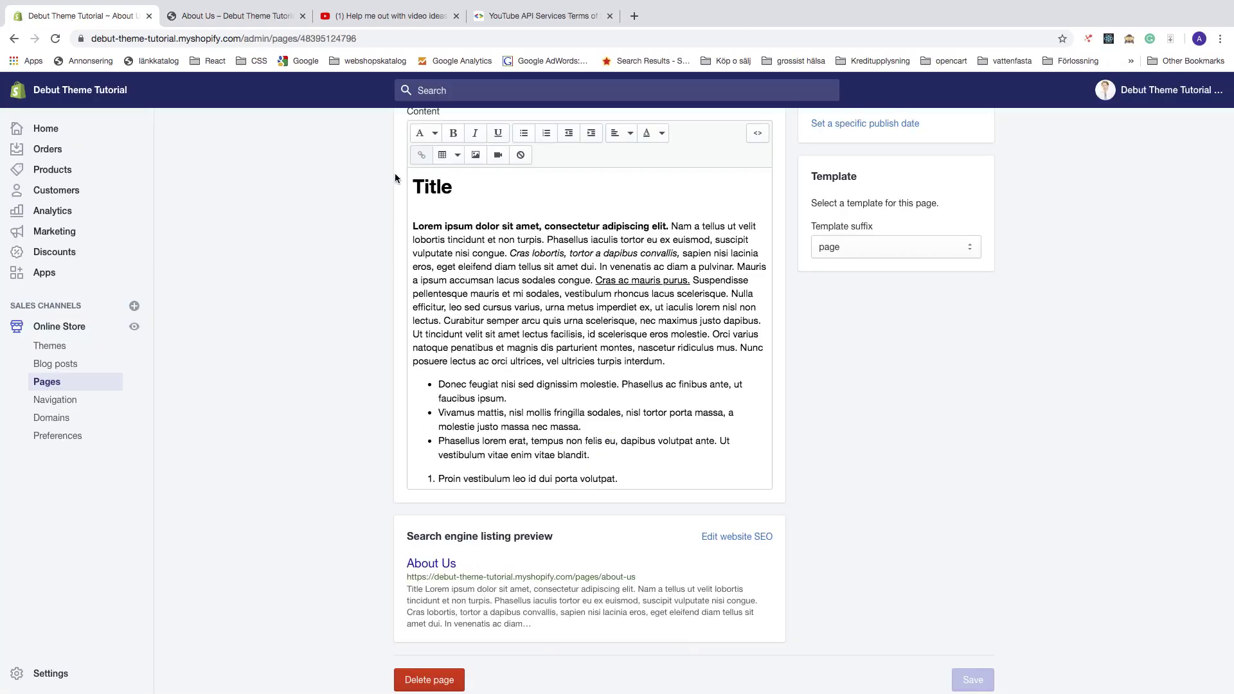
click(453, 187)
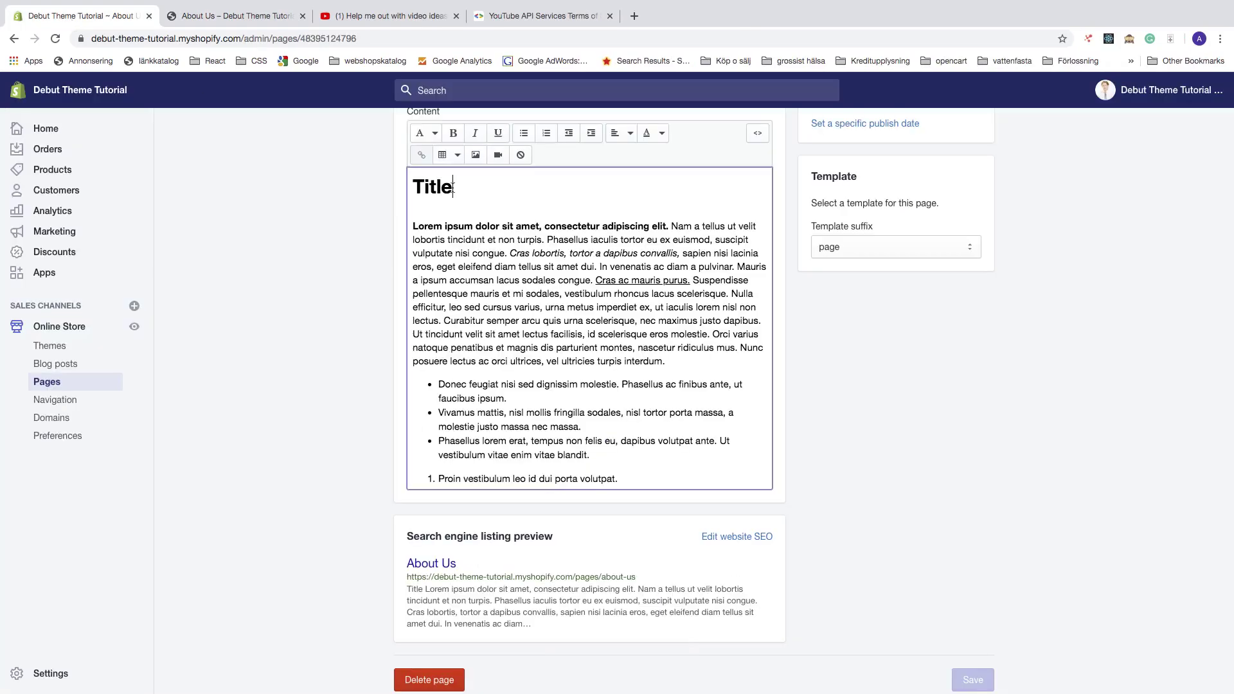
click(612, 135)
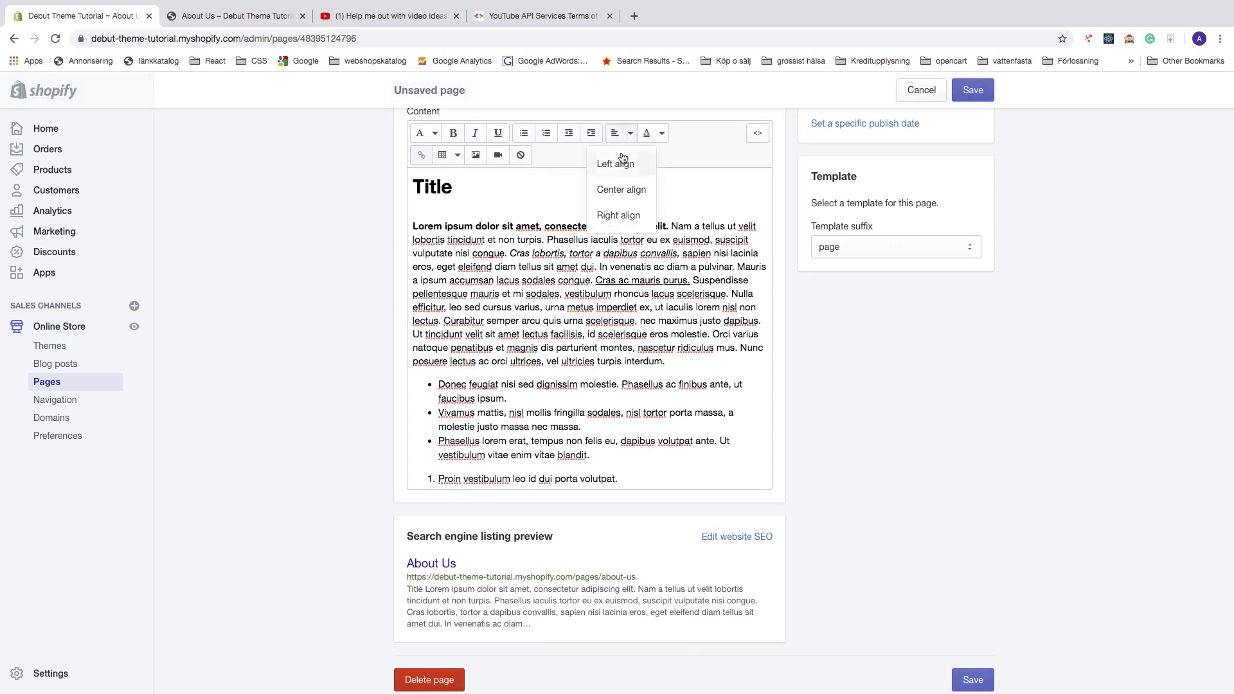
click(616, 190)
click(972, 91)
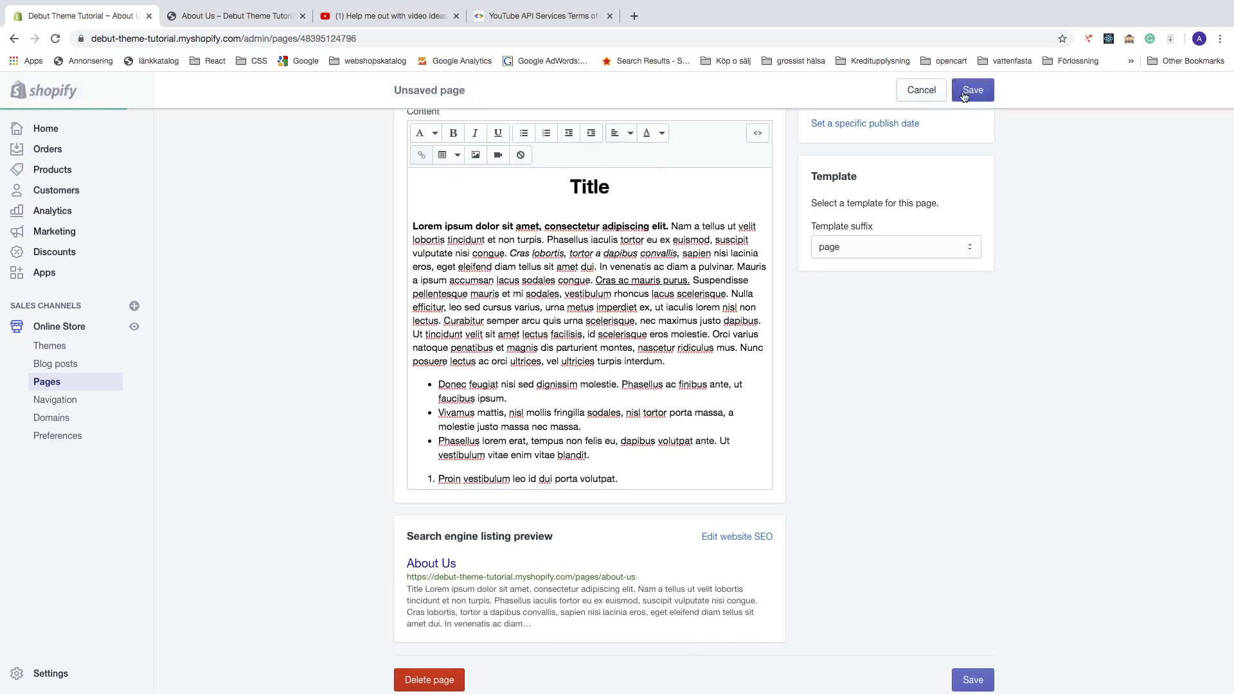
- Reload the storefront's About Us page and check the heading's alignment and the content below it
click(211, 18)
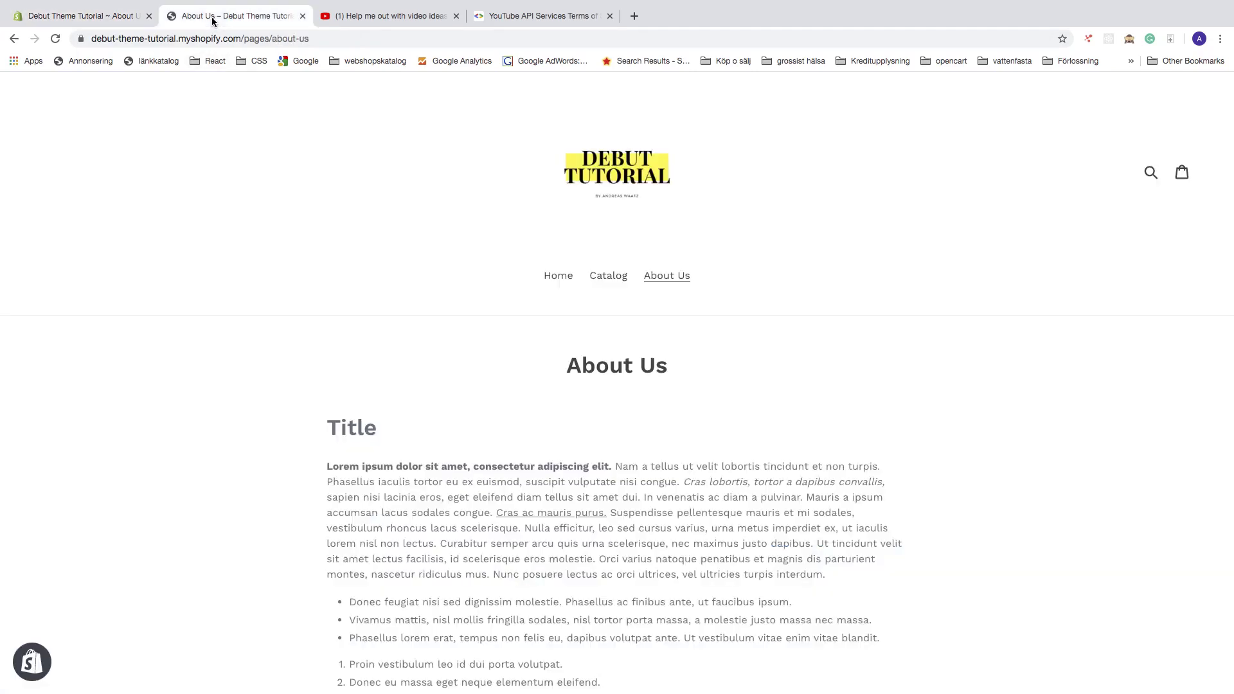
click(56, 40)
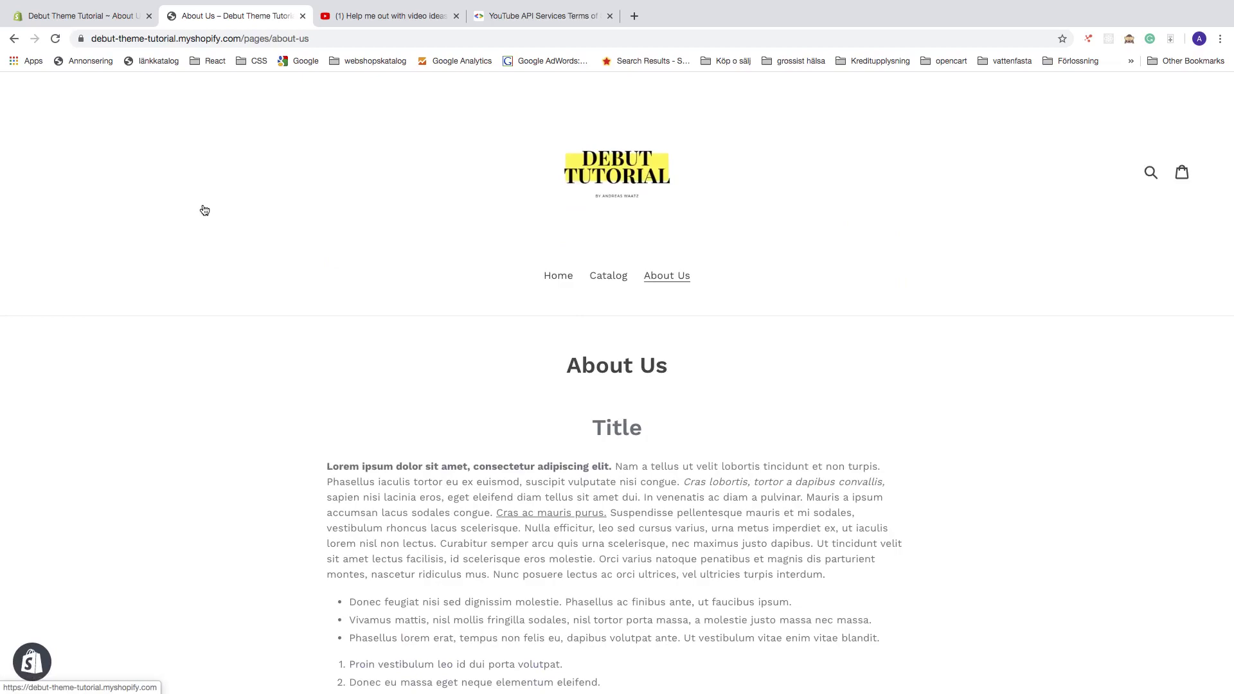
scroll(205, 212, down, 13)
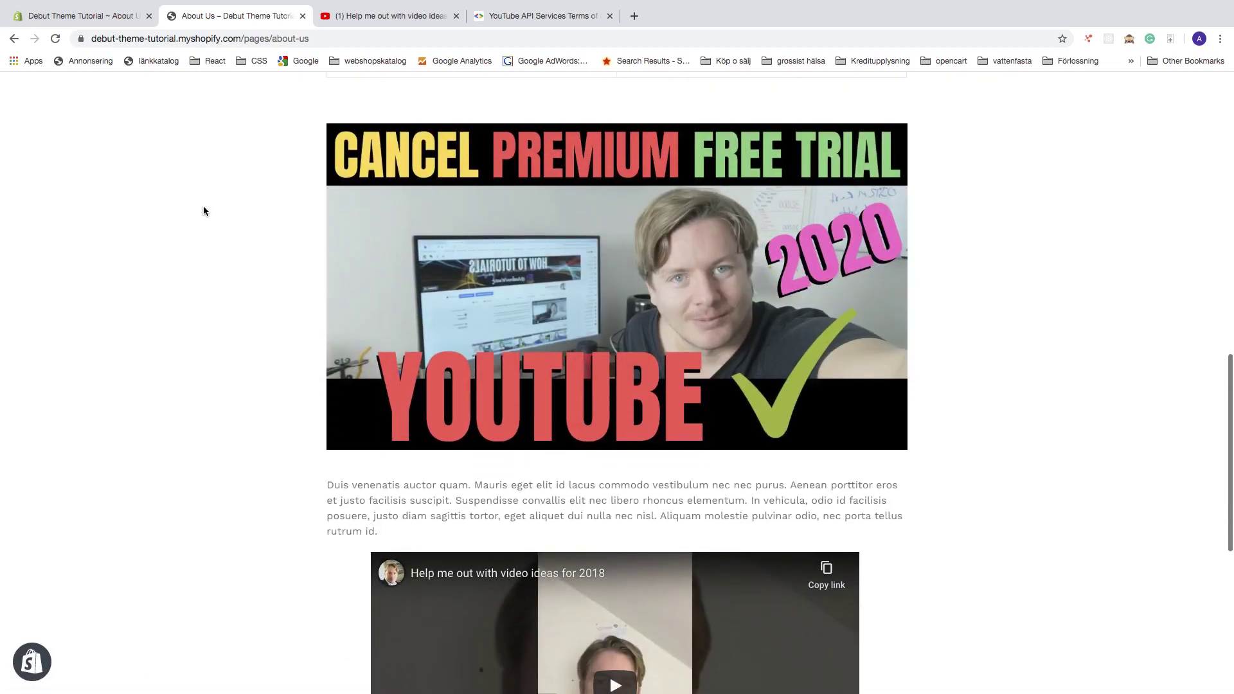
scroll(296, 341, up, 14)
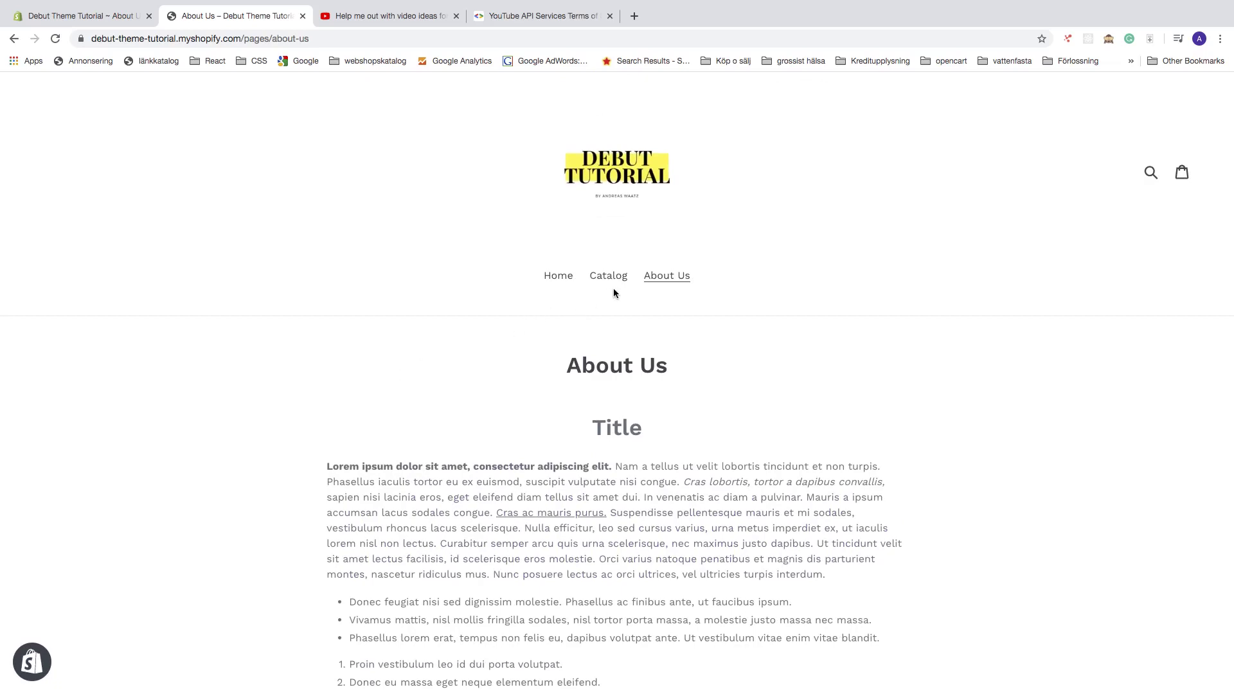
- Review the full About Us page on the storefront, from the main menu through the text, image and video to the footer link
scroll(479, 344, down, 15)
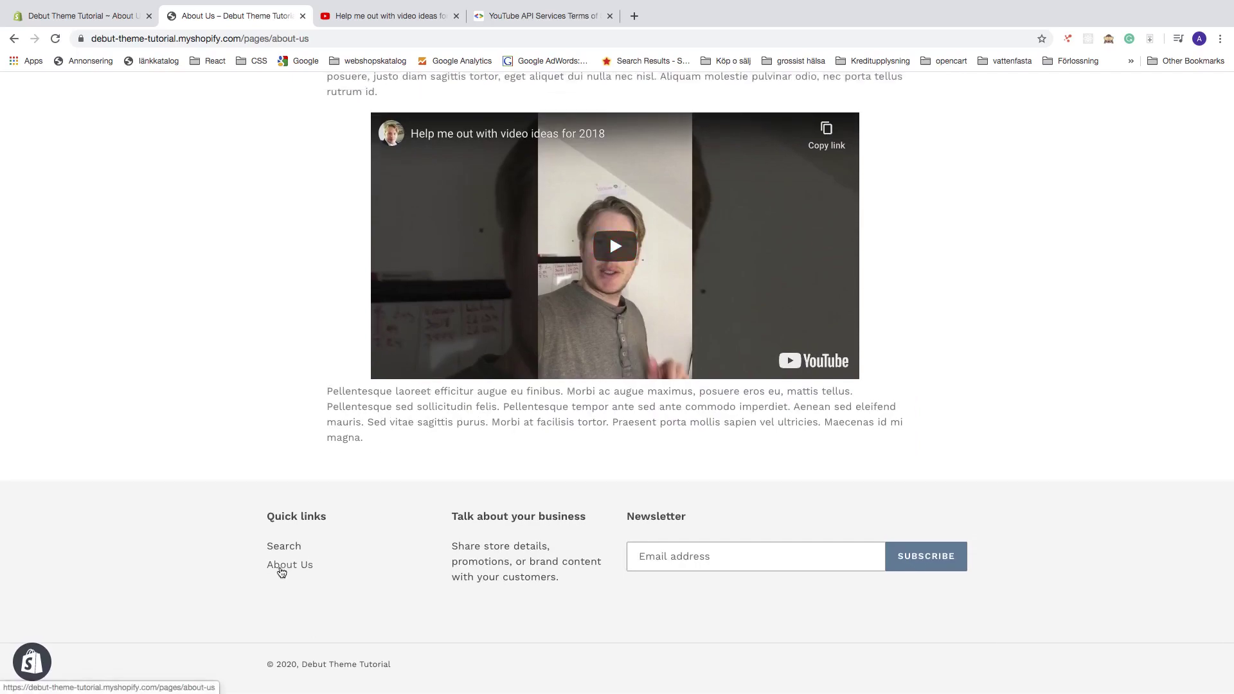
scroll(280, 572, up, 15)
scroll(463, 488, down, 3)
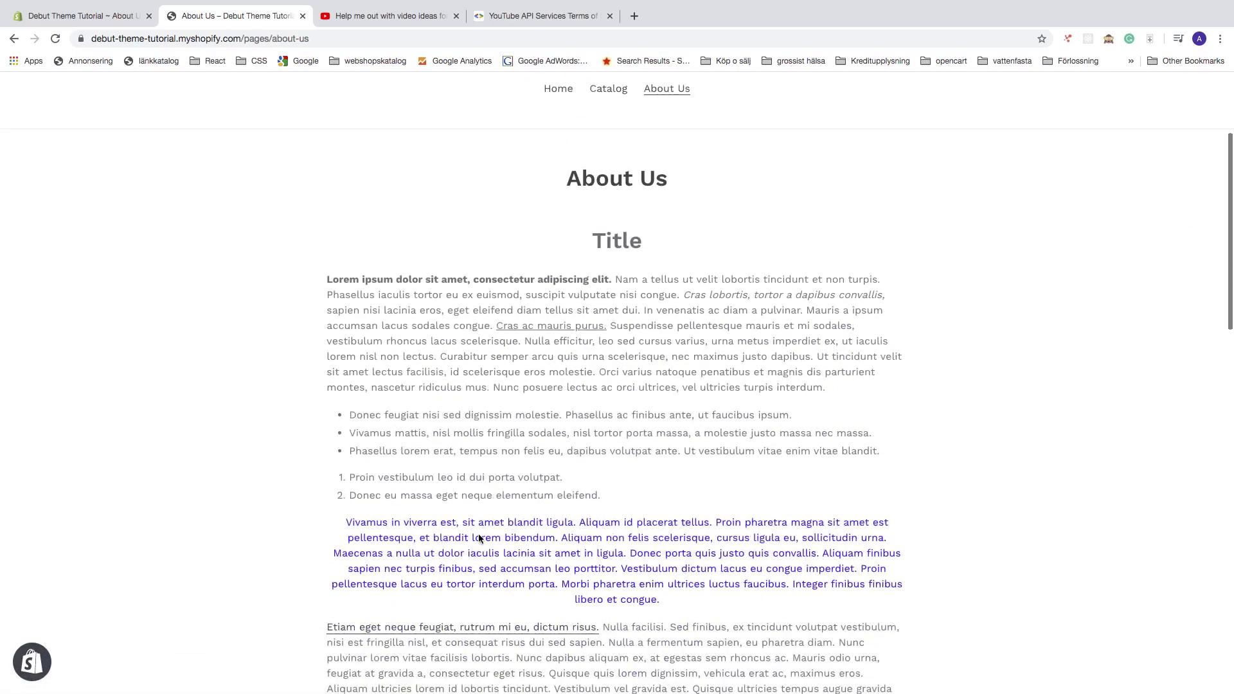
scroll(478, 537, down, 5)
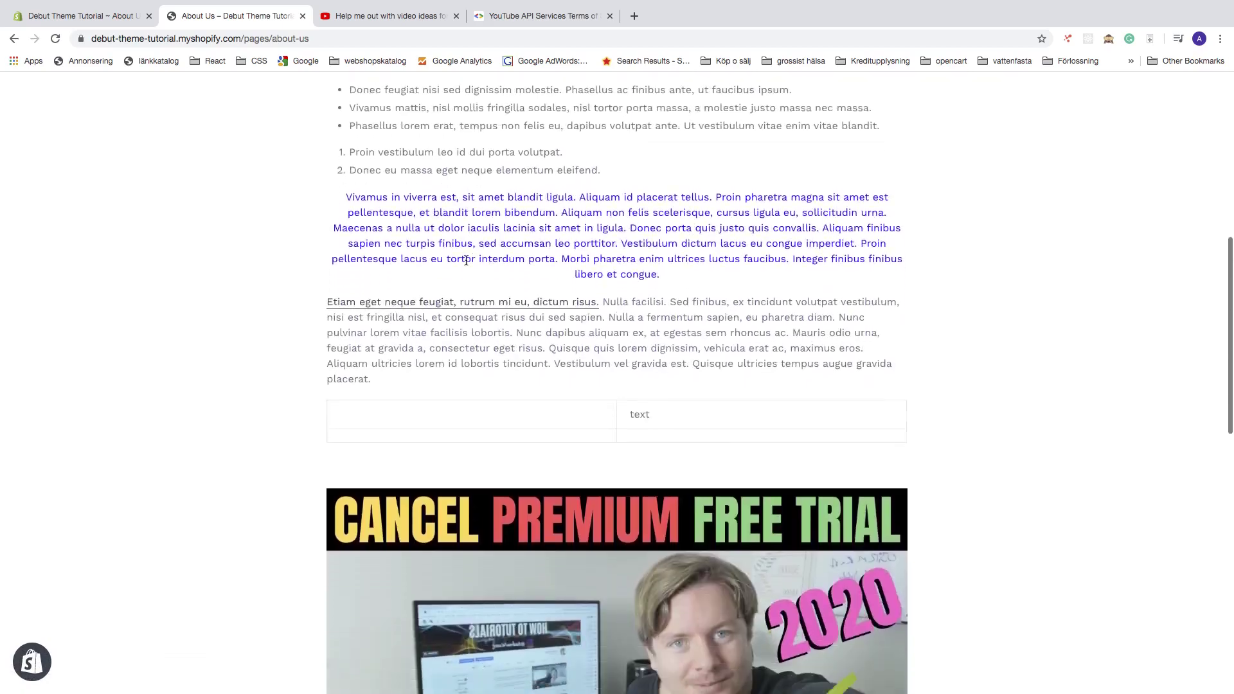
scroll(466, 260, down, 11)
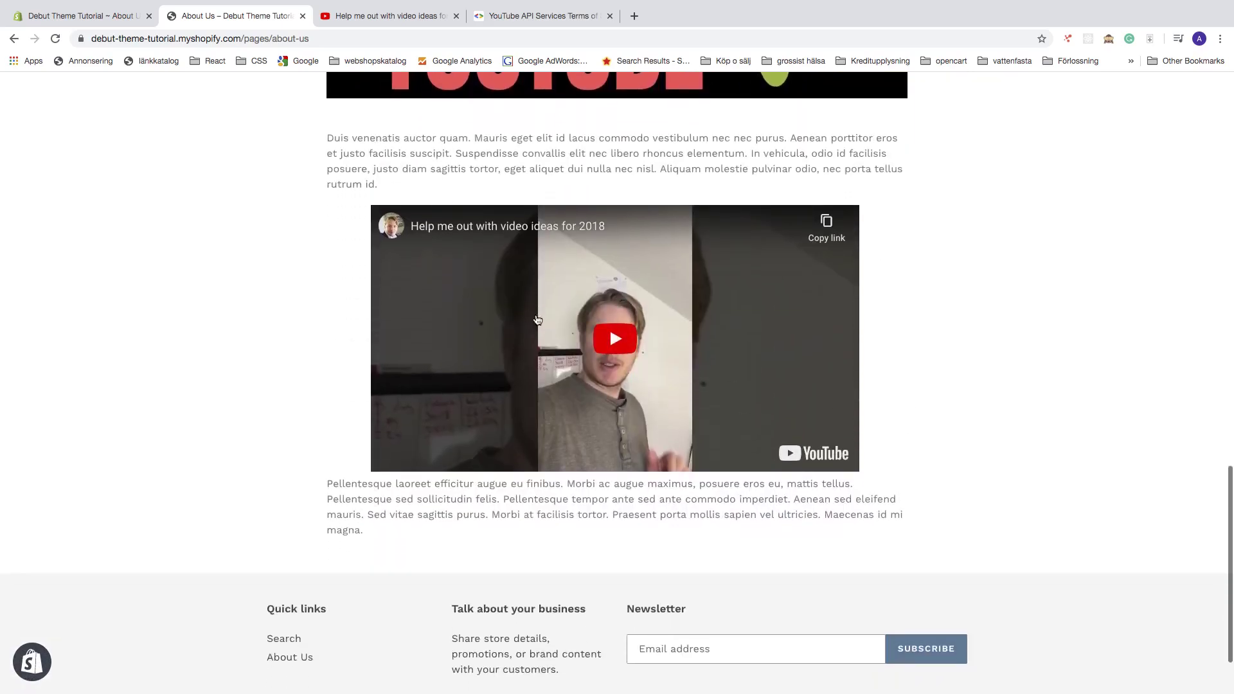
scroll(452, 339, up, 2)
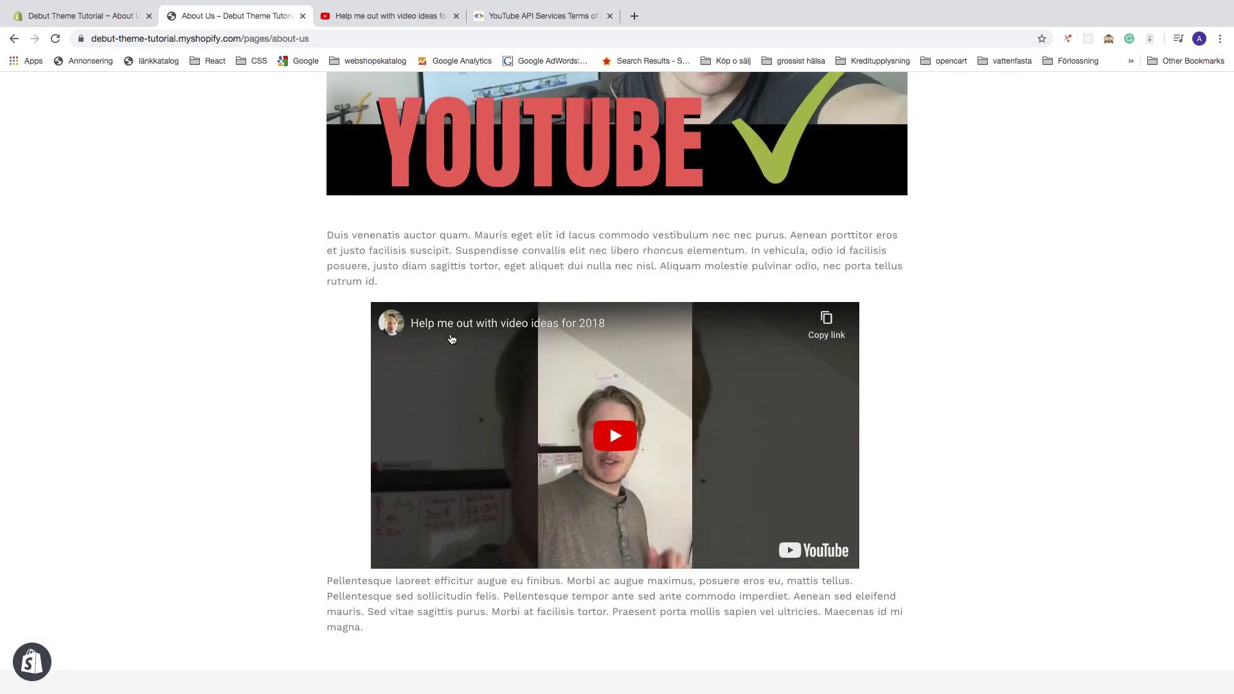
key(super+r)
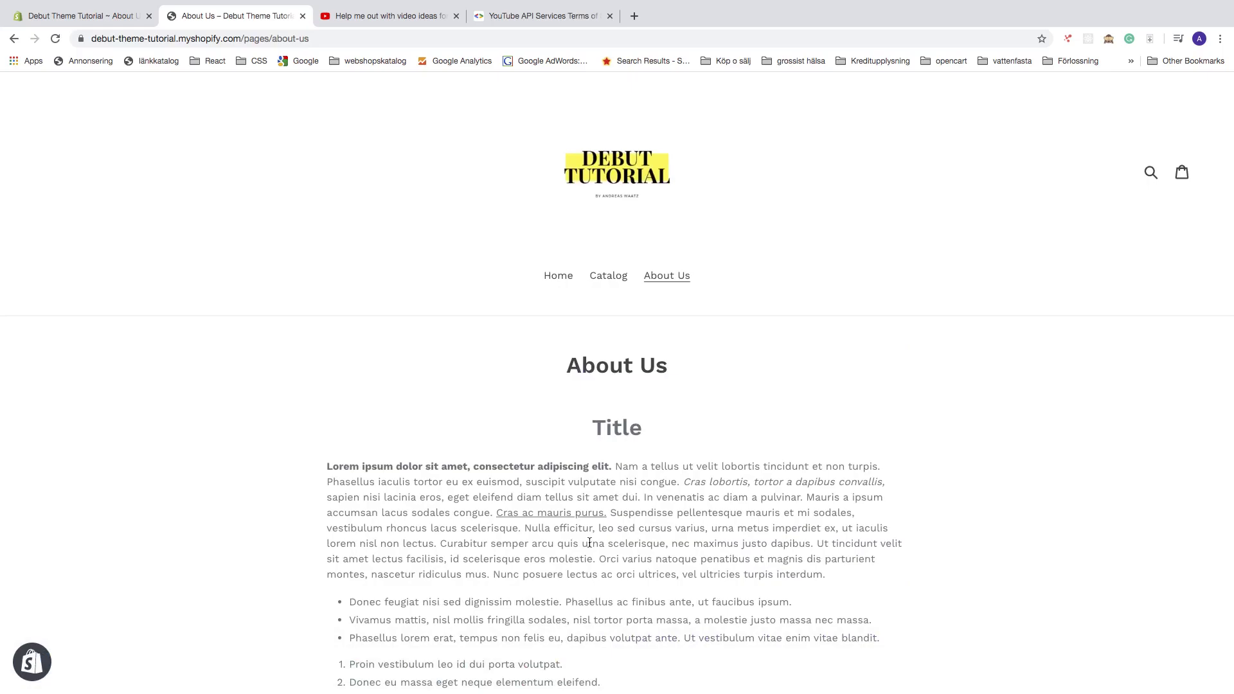